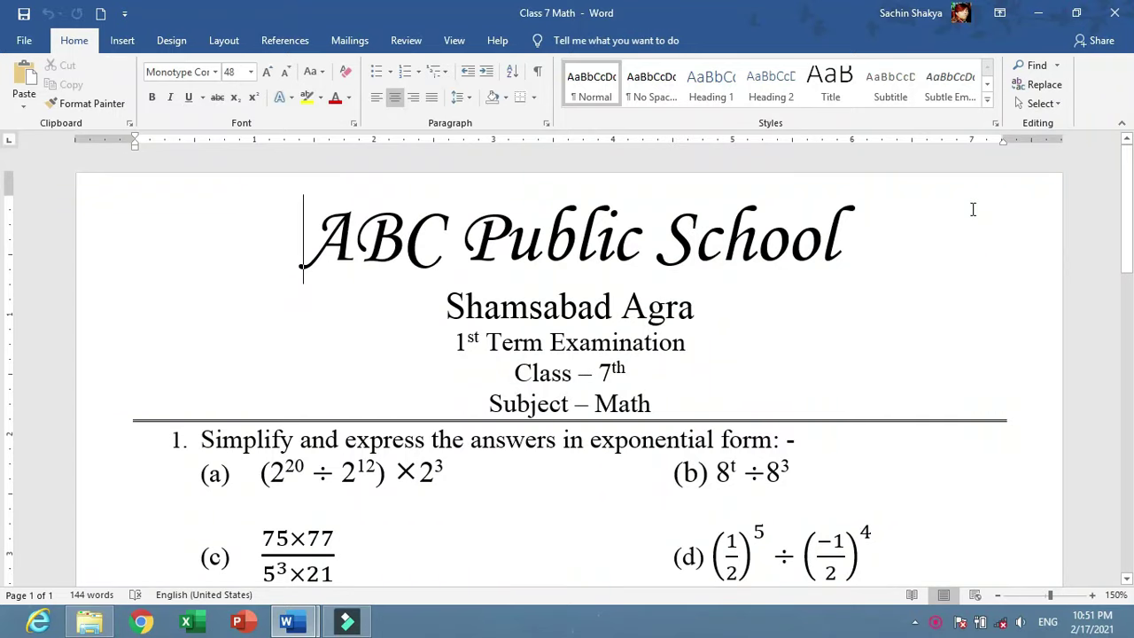
Switch to the Class 9 Math document in Word.
{"action": "left_click_drag", "start_coordinate": [1124, 198], "coordinate": [1128, 438]}
{"action": "scroll", "coordinate": [325, 483], "scroll_direction": "down", "scroll_amount": 3}
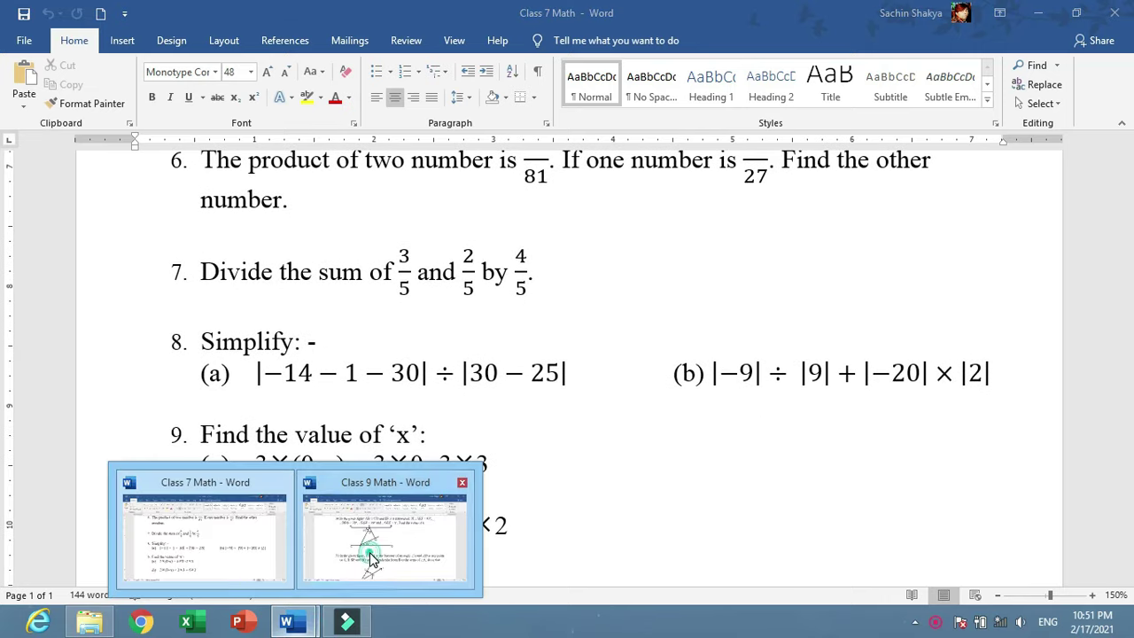
{"action": "mouse_move", "coordinate": [286, 622]}
{"action": "left_click", "coordinate": [369, 552]}
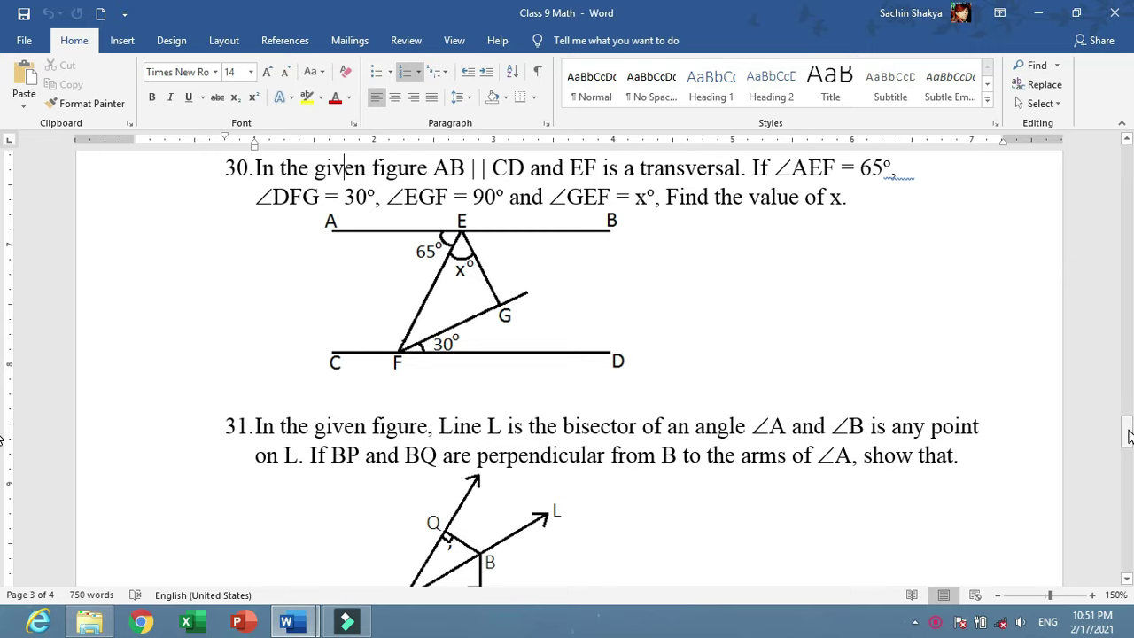
{"action": "left_click_drag", "start_coordinate": [1128, 434], "coordinate": [1126, 478]}
{"action": "scroll", "coordinate": [2, 487], "scroll_direction": "down", "scroll_amount": 6}
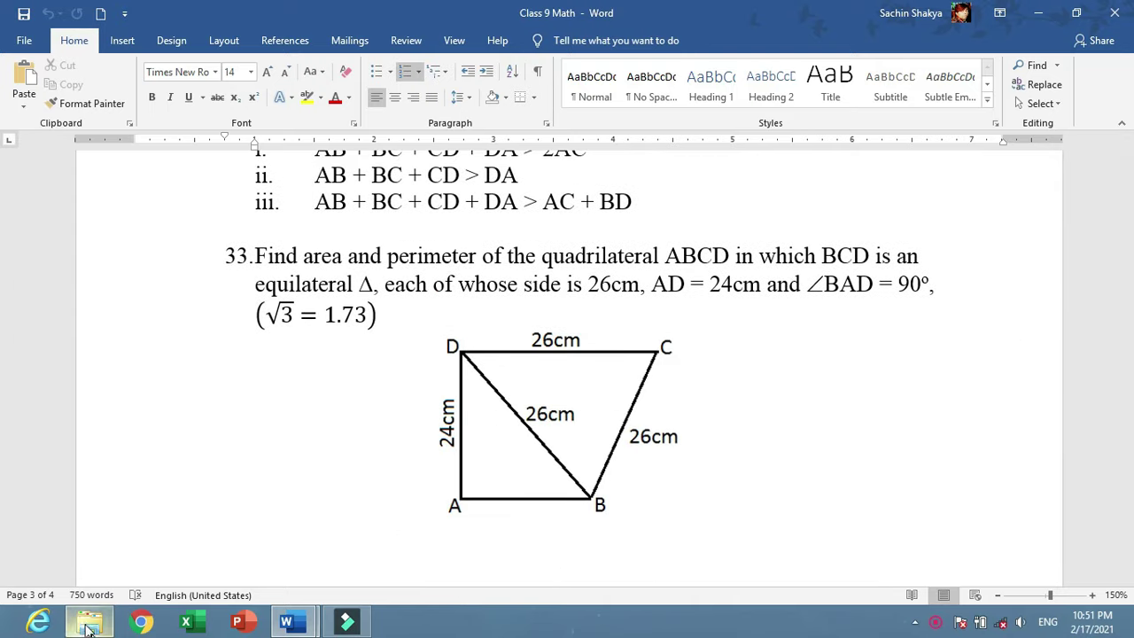
Open the Equation document from the Math folder and scroll through its equations and angle figures.
{"action": "left_click", "coordinate": [89, 624]}
{"action": "double_click", "coordinate": [446, 143]}
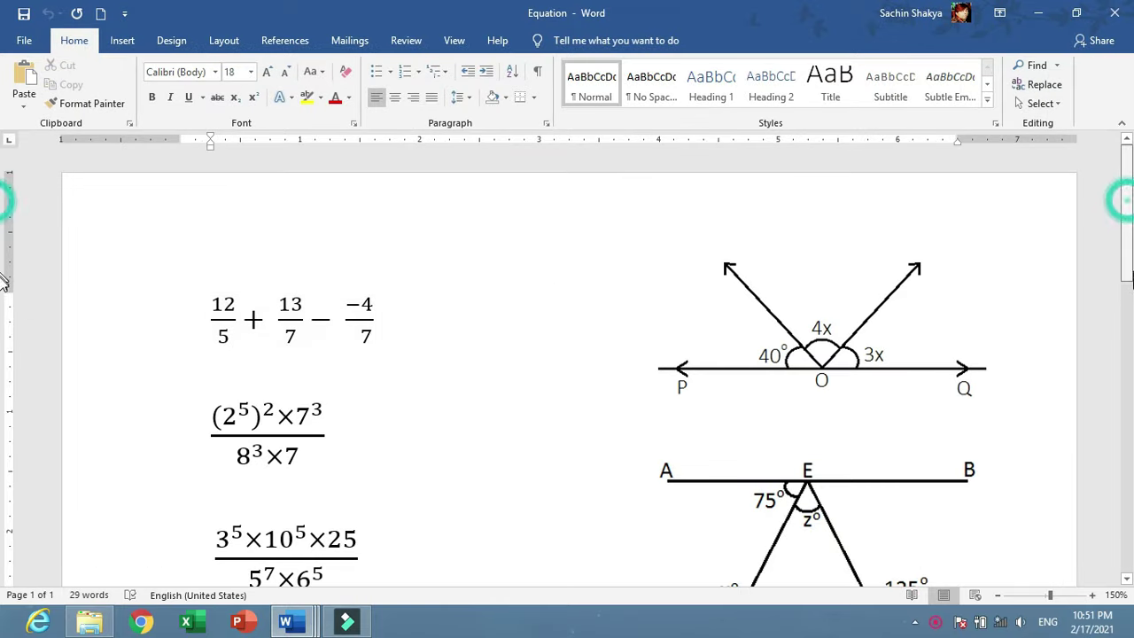
{"action": "scroll", "coordinate": [3, 282], "scroll_direction": "down", "scroll_amount": 3}
{"action": "scroll", "coordinate": [3, 274], "scroll_direction": "down", "scroll_amount": 2}
{"action": "scroll", "coordinate": [4, 268], "scroll_direction": "down", "scroll_amount": 1}
{"action": "scroll", "coordinate": [5, 263], "scroll_direction": "down", "scroll_amount": 1}
{"action": "scroll", "coordinate": [3, 263], "scroll_direction": "up", "scroll_amount": 2}
{"action": "scroll", "coordinate": [3, 263], "scroll_direction": "up", "scroll_amount": 1}
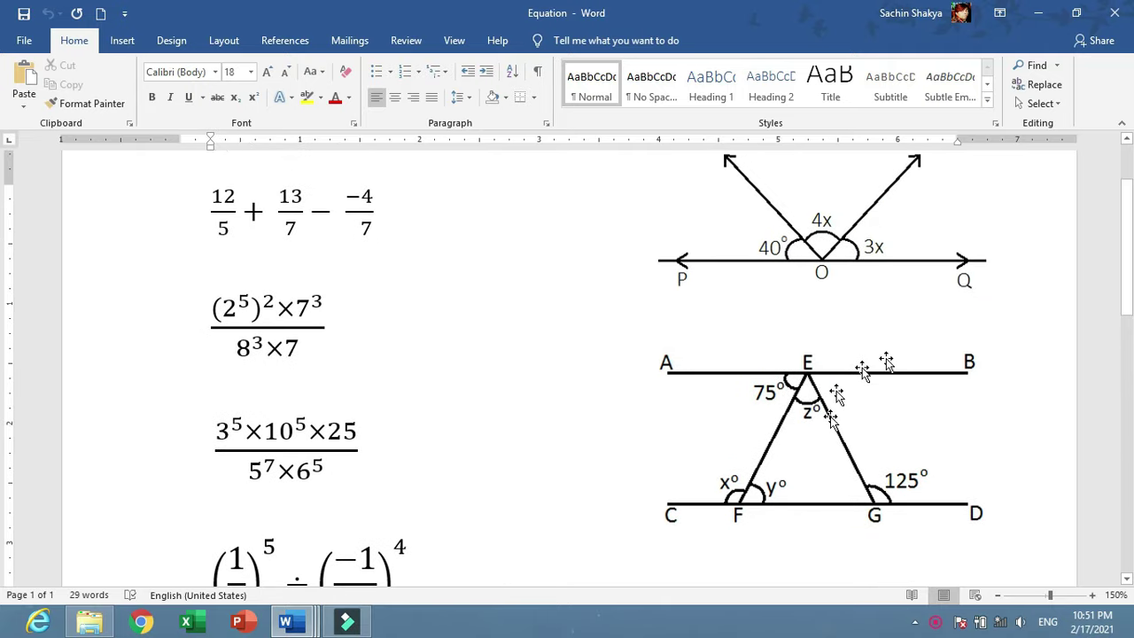
{"action": "scroll", "coordinate": [2, 265], "scroll_direction": "down", "scroll_amount": 2}
{"action": "scroll", "coordinate": [3, 353], "scroll_direction": "down", "scroll_amount": 2}
{"action": "scroll", "coordinate": [3, 352], "scroll_direction": "down", "scroll_amount": 2}
{"action": "scroll", "coordinate": [2, 389], "scroll_direction": "down", "scroll_amount": 2}
{"action": "scroll", "coordinate": [3, 407], "scroll_direction": "down", "scroll_amount": 2}
{"action": "scroll", "coordinate": [3, 443], "scroll_direction": "down", "scroll_amount": 2}
{"action": "scroll", "coordinate": [2, 465], "scroll_direction": "down", "scroll_amount": 1}
{"action": "scroll", "coordinate": [2, 478], "scroll_direction": "down", "scroll_amount": 1}
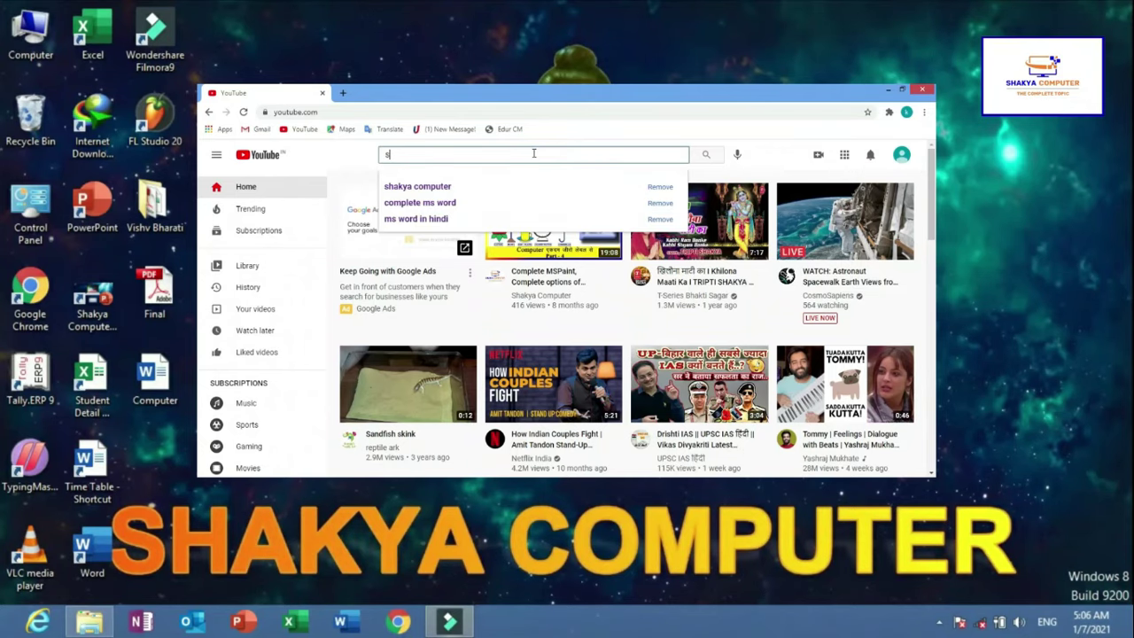
Search for 'shakya computer'.
{"action": "type", "text": "hakya"}
{"action": "key", "text": "Down"}
{"action": "key", "text": "Return"}
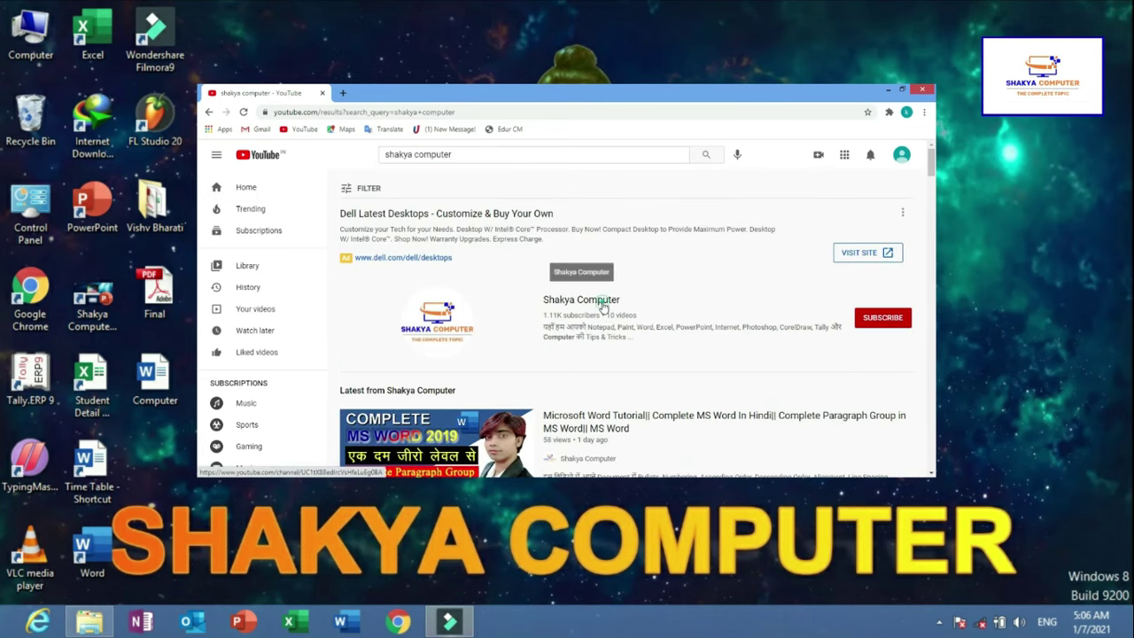
Open the Shakya Computer channel, subscribe, and set its notifications to All.
{"action": "left_click", "coordinate": [602, 305]}
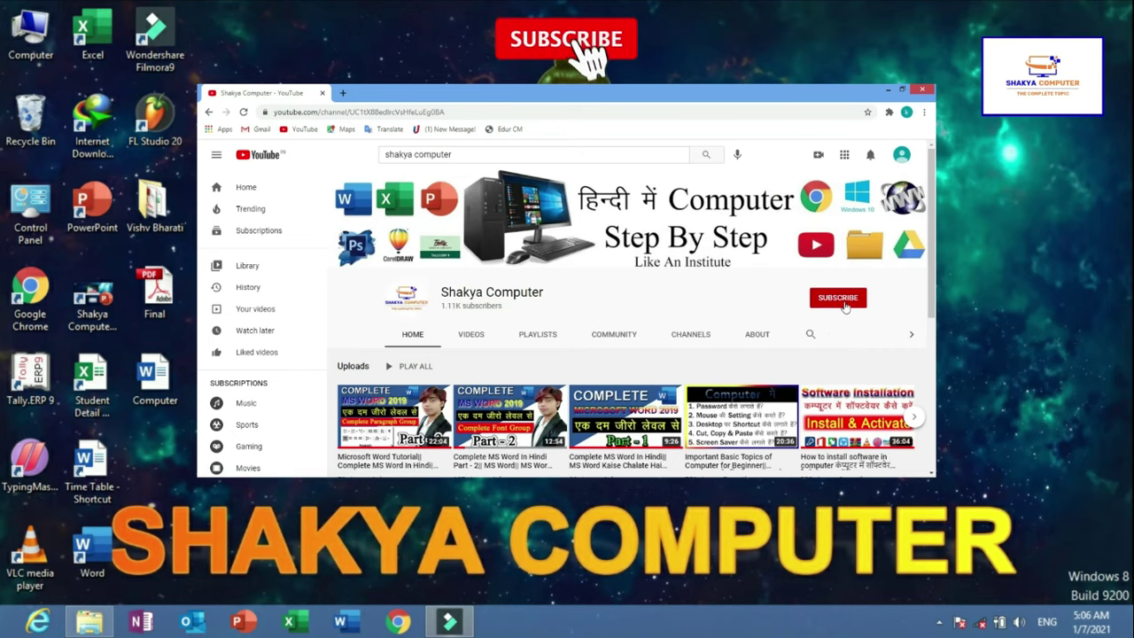
{"action": "left_click", "coordinate": [839, 299]}
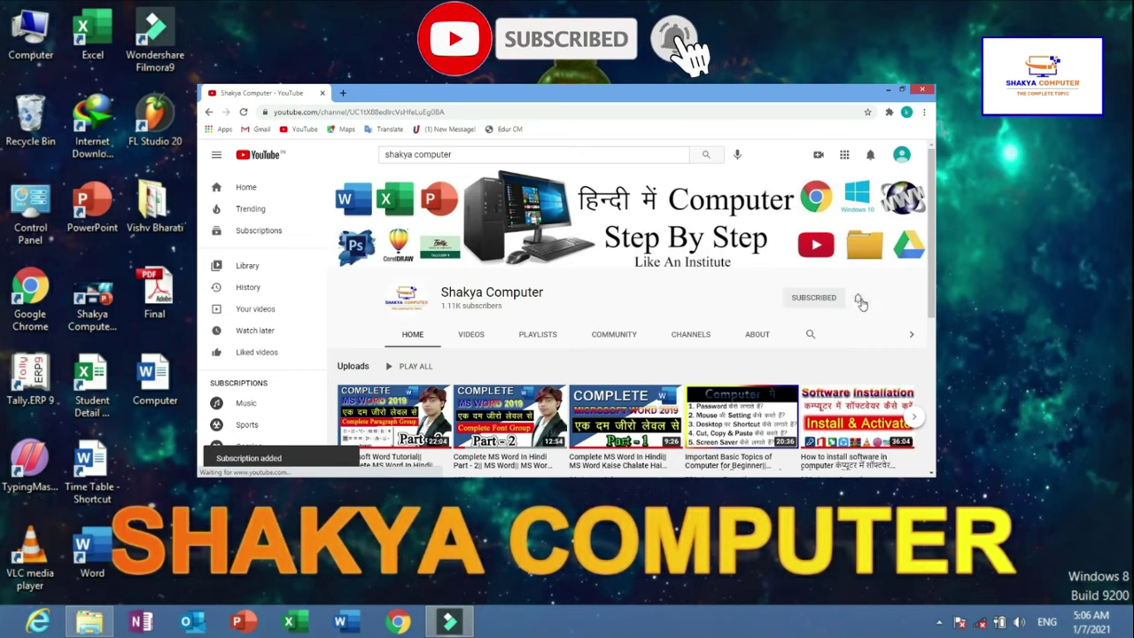
{"action": "left_click", "coordinate": [859, 301]}
{"action": "left_click", "coordinate": [792, 316]}
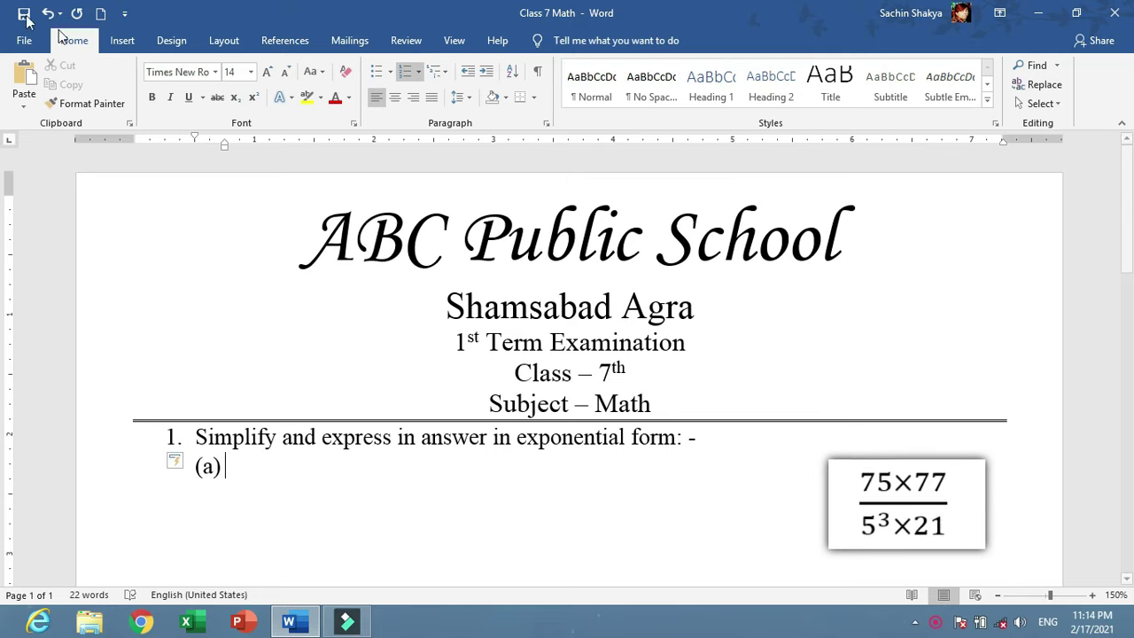
Insert an empty equation placeholder after part (a) using Insert > Equation.
{"action": "left_click", "coordinate": [122, 41]}
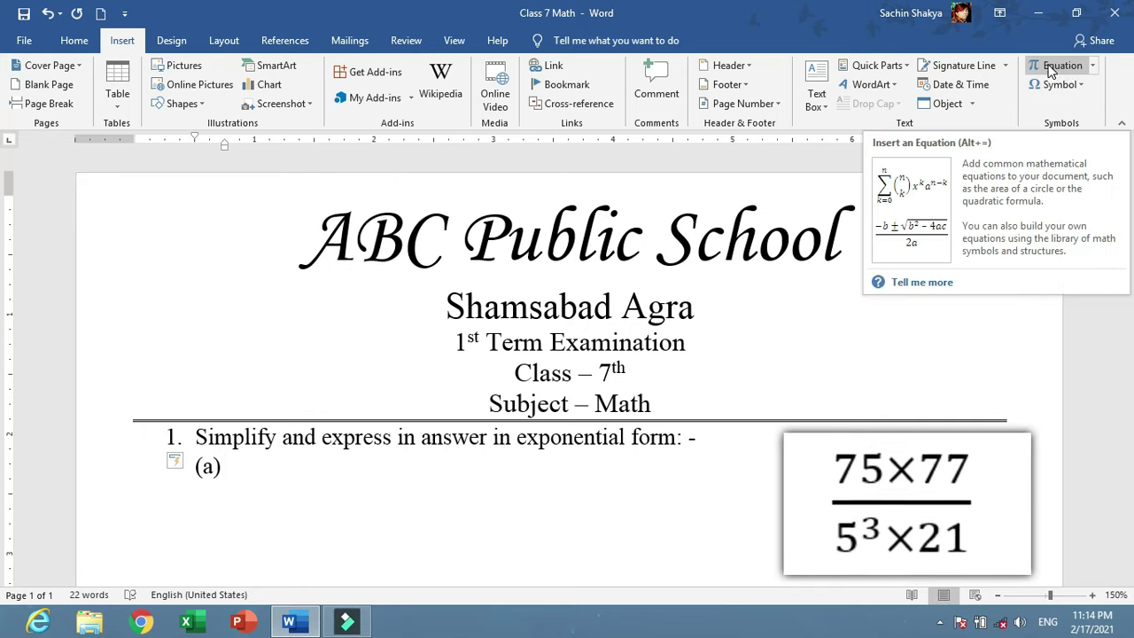
{"action": "left_click", "coordinate": [1068, 69]}
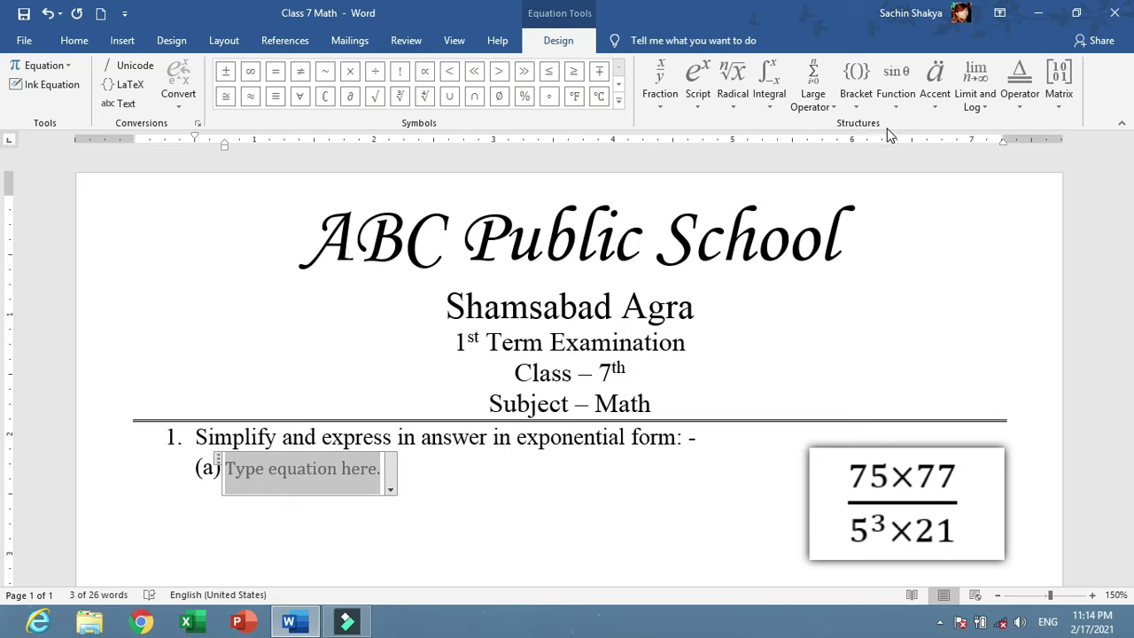
{"action": "left_click", "coordinate": [664, 106]}
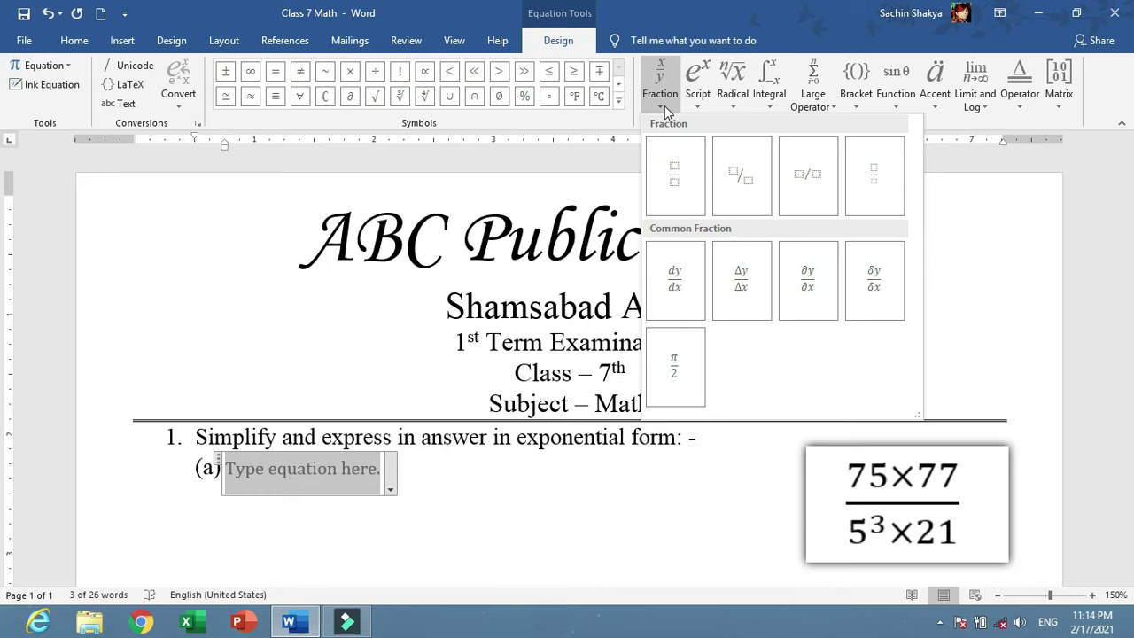
{"action": "left_click", "coordinate": [664, 106]}
{"action": "left_click", "coordinate": [662, 105]}
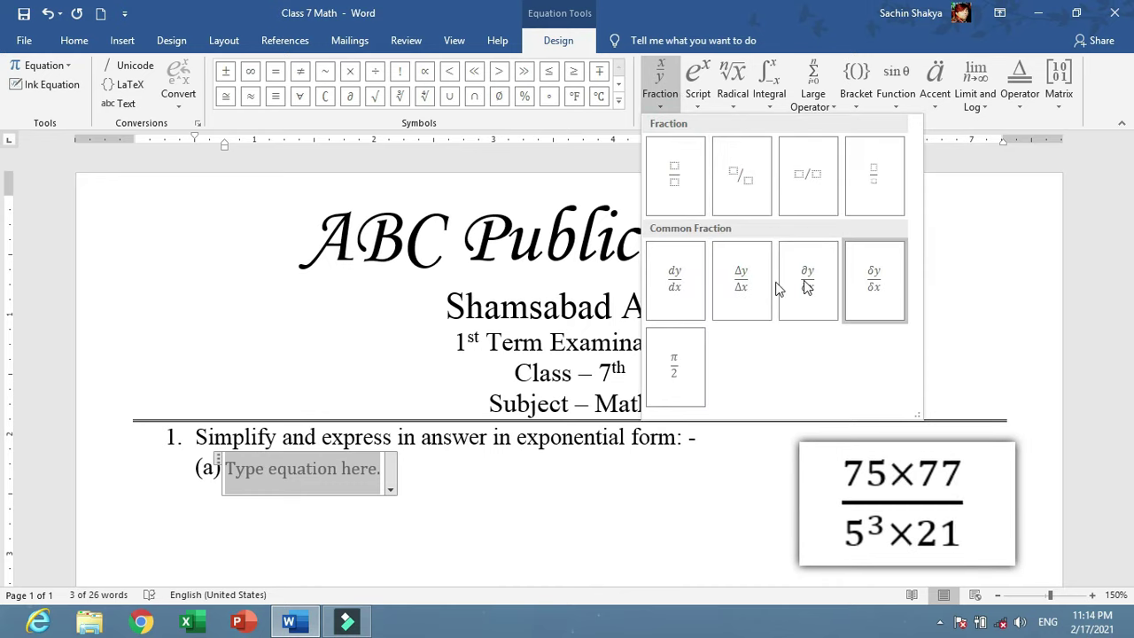
{"action": "left_click", "coordinate": [704, 104]}
{"action": "left_click", "coordinate": [704, 104]}
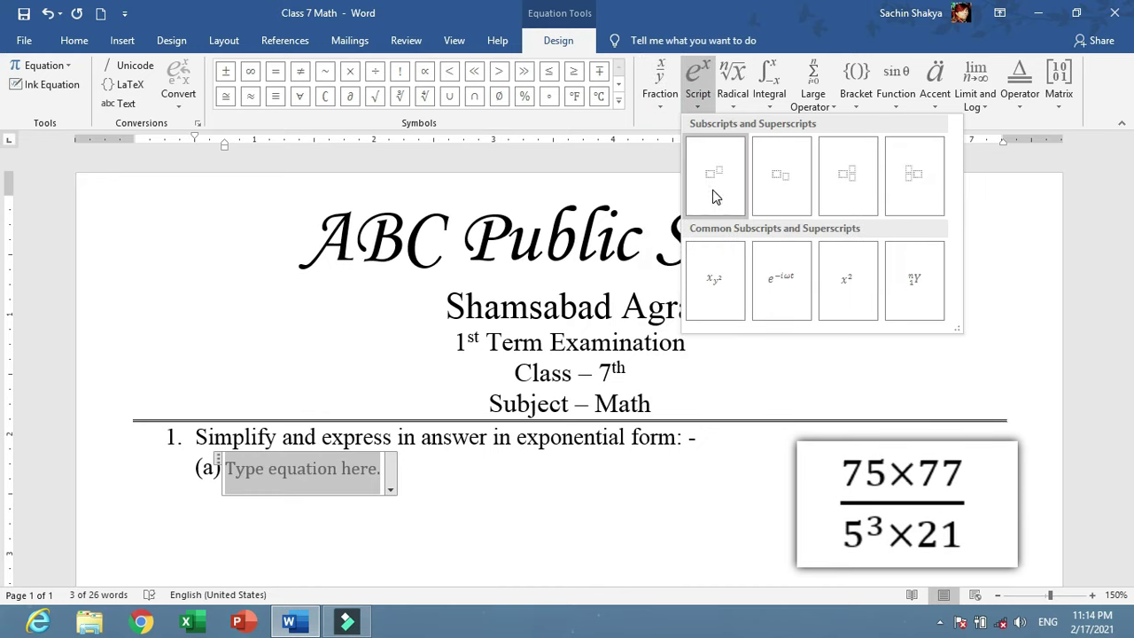
{"action": "left_click", "coordinate": [699, 104]}
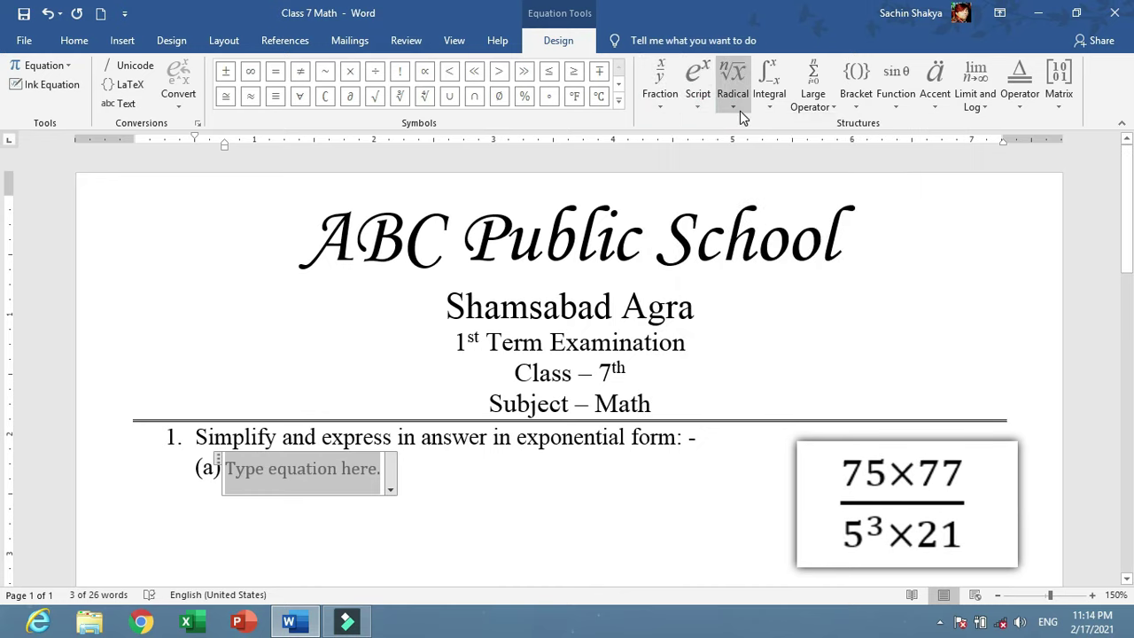
{"action": "left_click", "coordinate": [739, 113]}
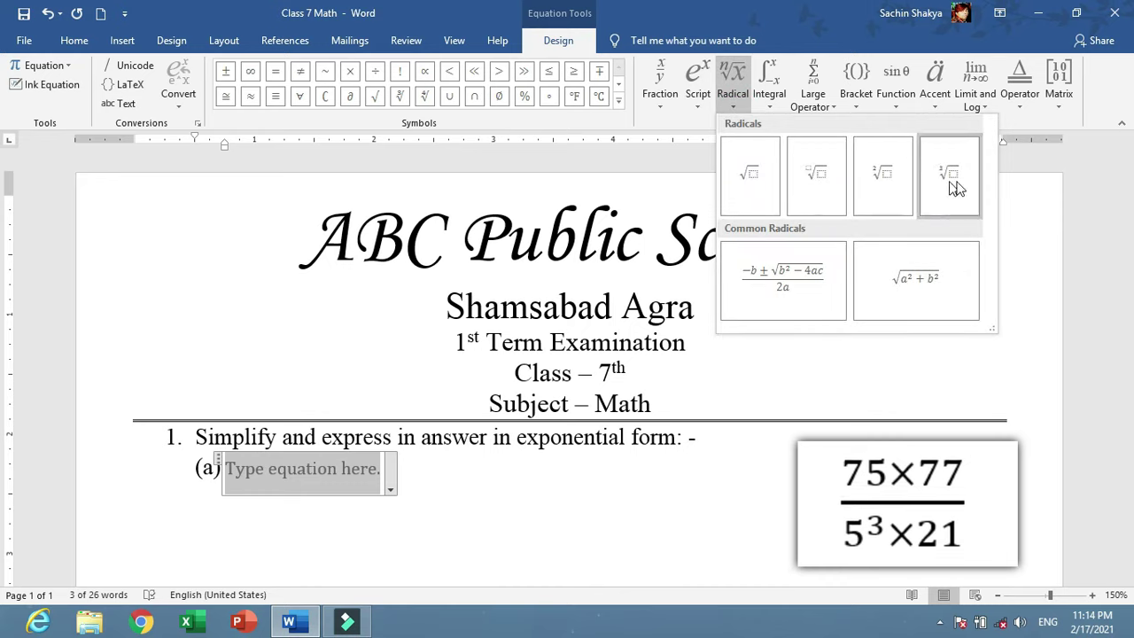
{"action": "left_click", "coordinate": [775, 106]}
{"action": "left_click", "coordinate": [776, 104]}
{"action": "left_click", "coordinate": [823, 112]}
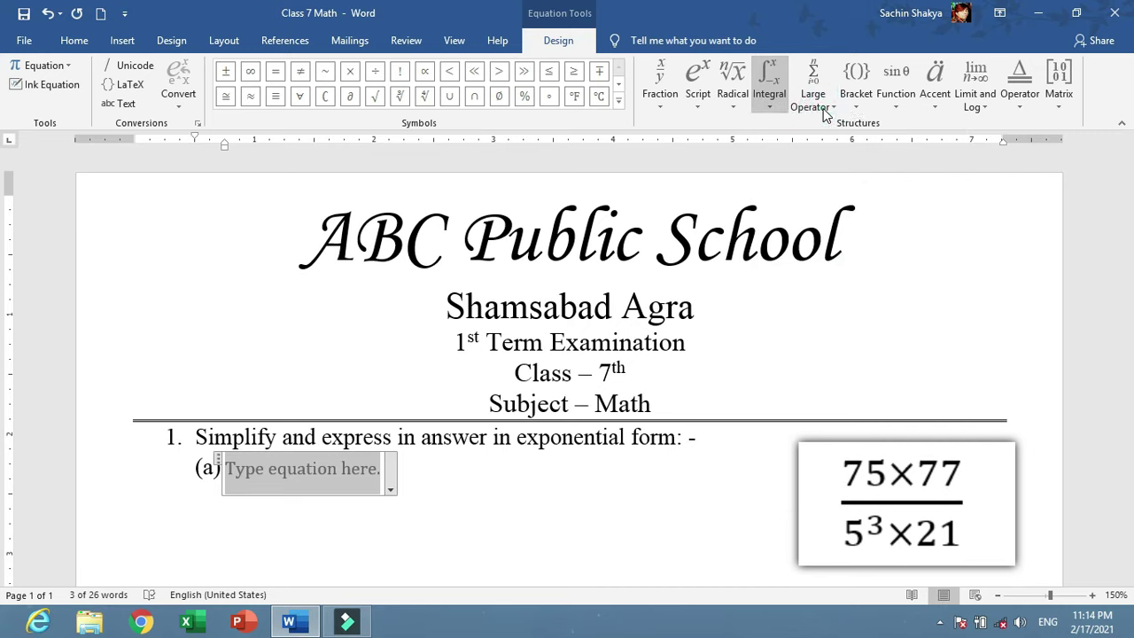
{"action": "left_click", "coordinate": [813, 89]}
{"action": "left_click", "coordinate": [855, 99]}
{"action": "left_click", "coordinate": [856, 99]}
{"action": "left_click", "coordinate": [903, 108]}
{"action": "left_click", "coordinate": [903, 109]}
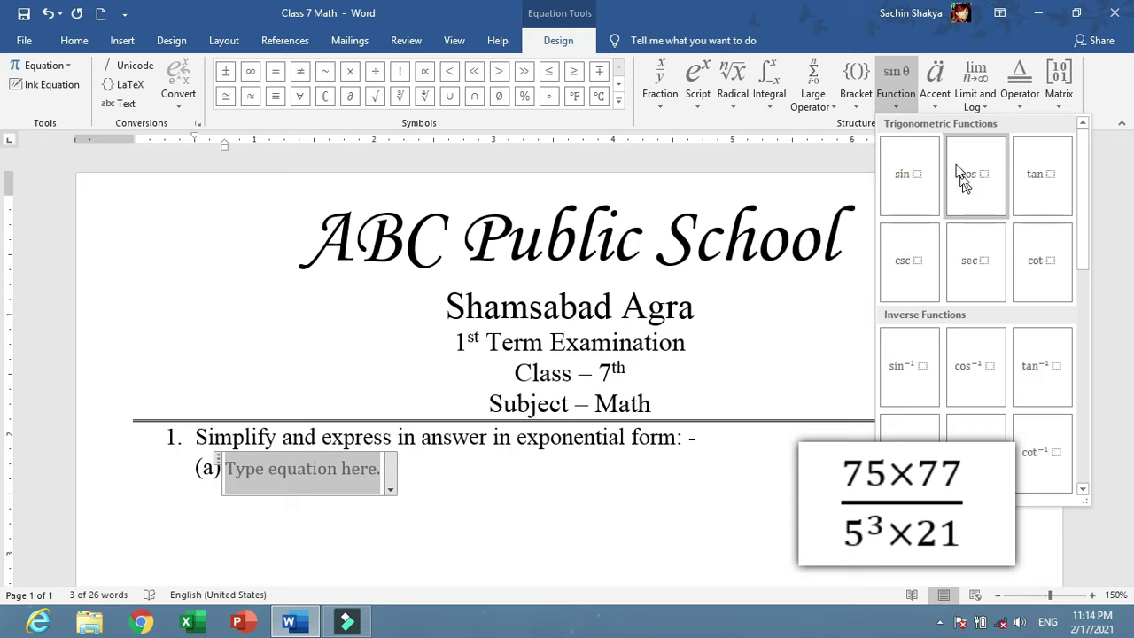
{"action": "left_click", "coordinate": [1014, 108]}
{"action": "left_click", "coordinate": [1014, 109]}
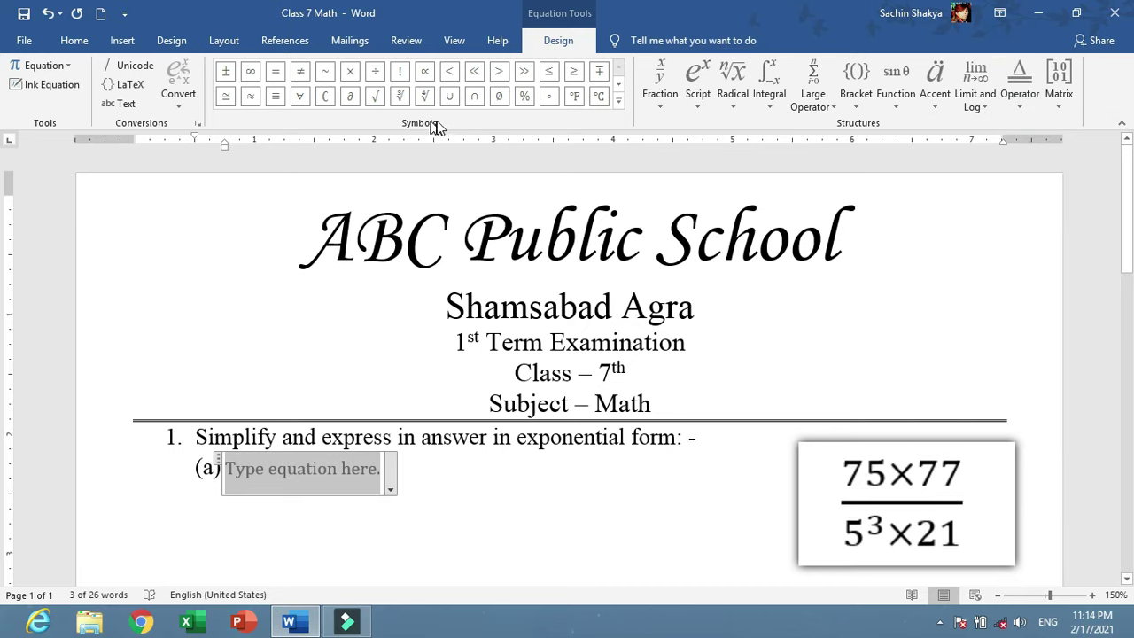
{"action": "left_click", "coordinate": [619, 103]}
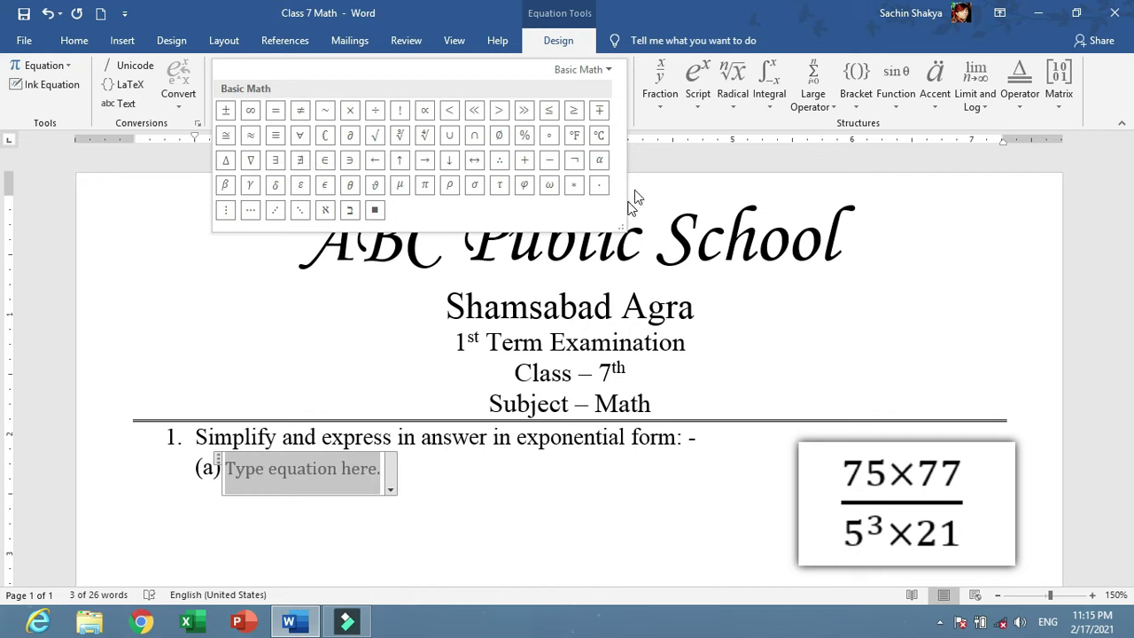
{"action": "left_click", "coordinate": [659, 131]}
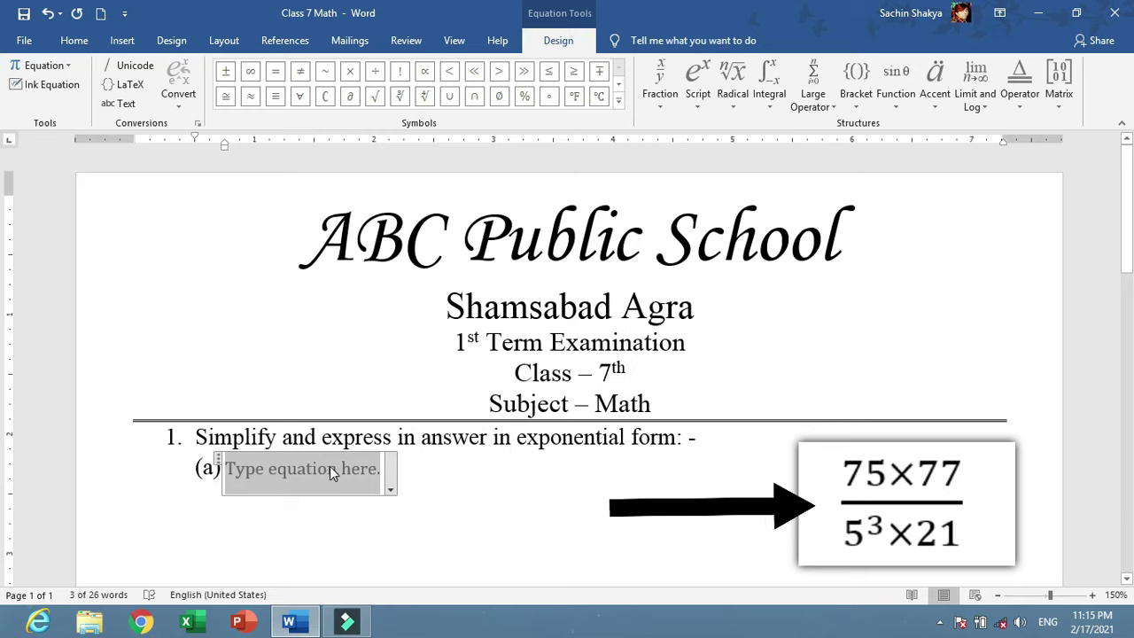
Build a stacked fraction with 75×77 in the numerator and 5 in the denominator.
{"action": "left_click", "coordinate": [660, 88]}
{"action": "left_click", "coordinate": [670, 175]}
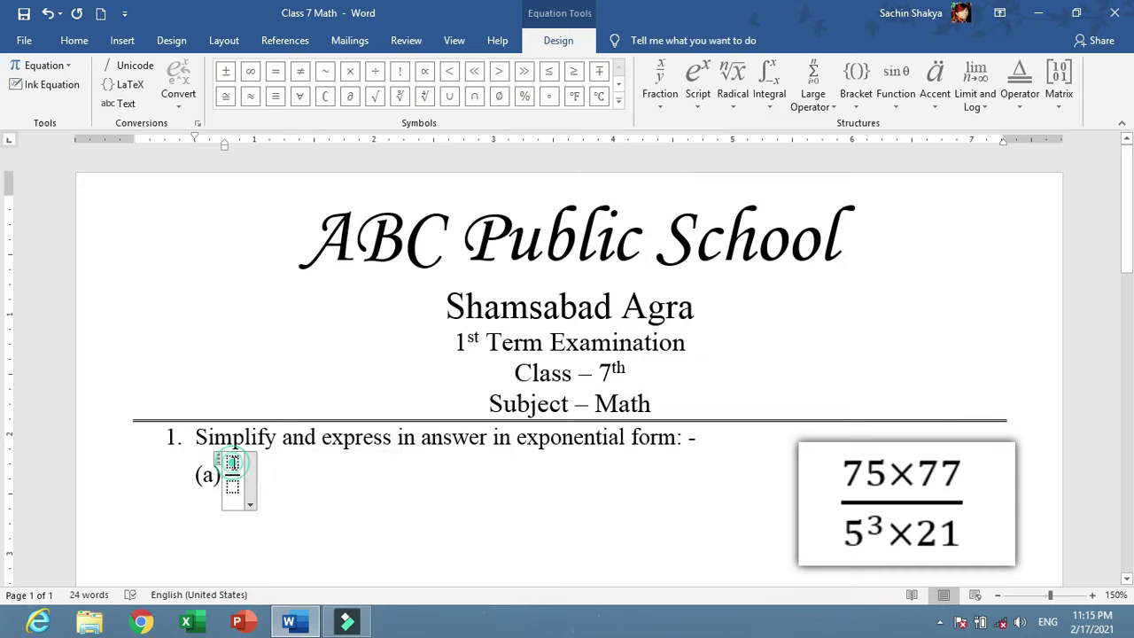
{"action": "type", "text": "75"}
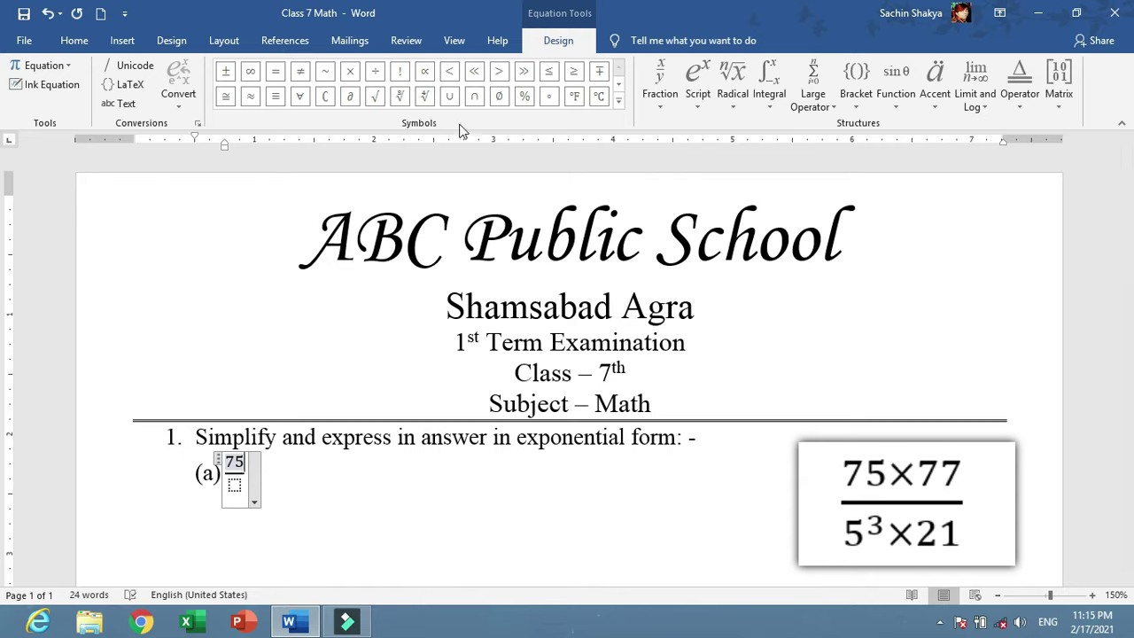
{"action": "left_click", "coordinate": [353, 78]}
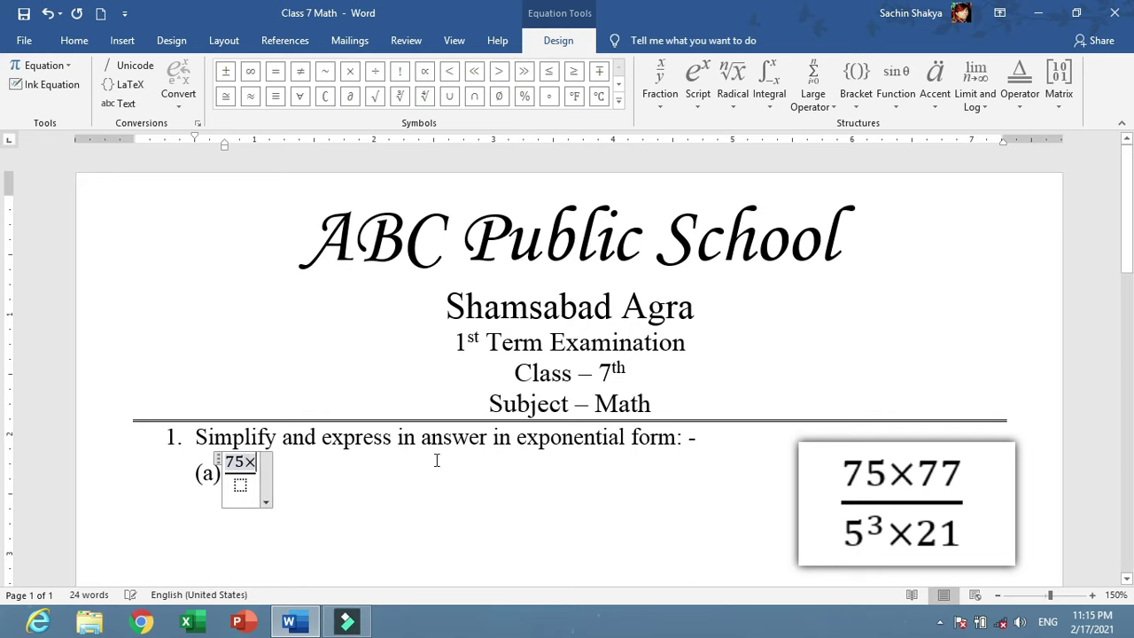
{"action": "type", "text": "77"}
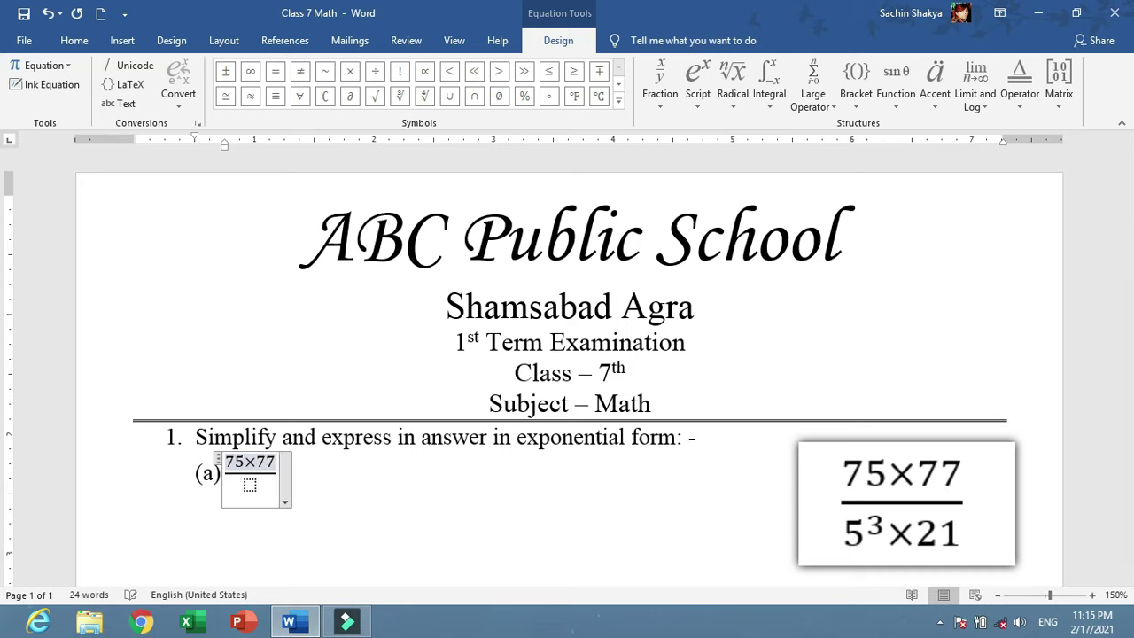
{"action": "left_click", "coordinate": [250, 485]}
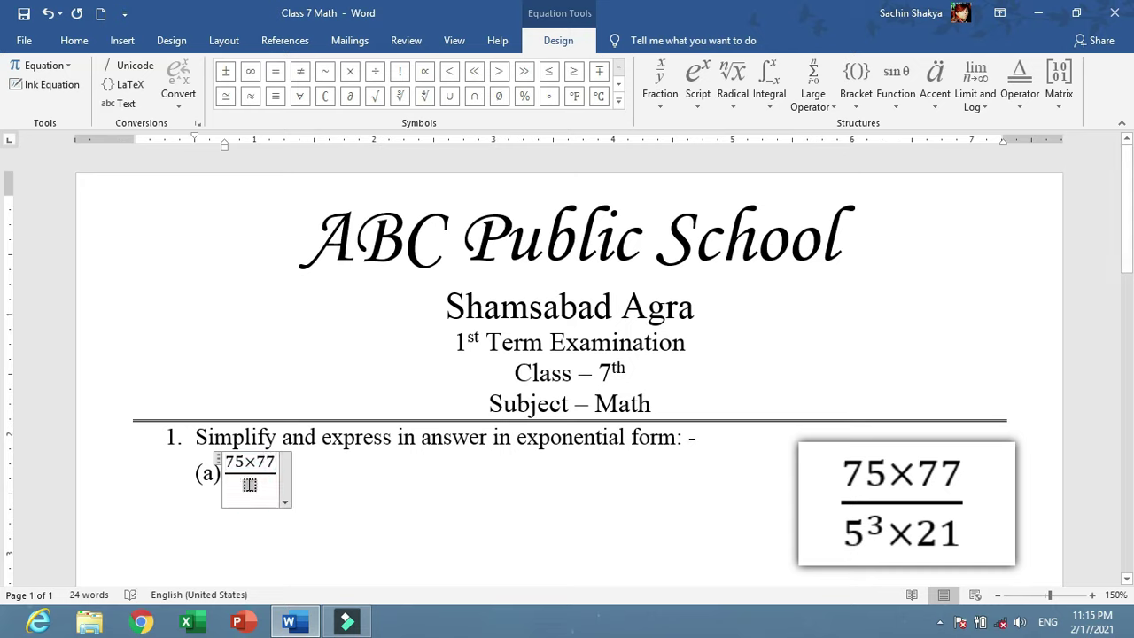
{"action": "type", "text": "5"}
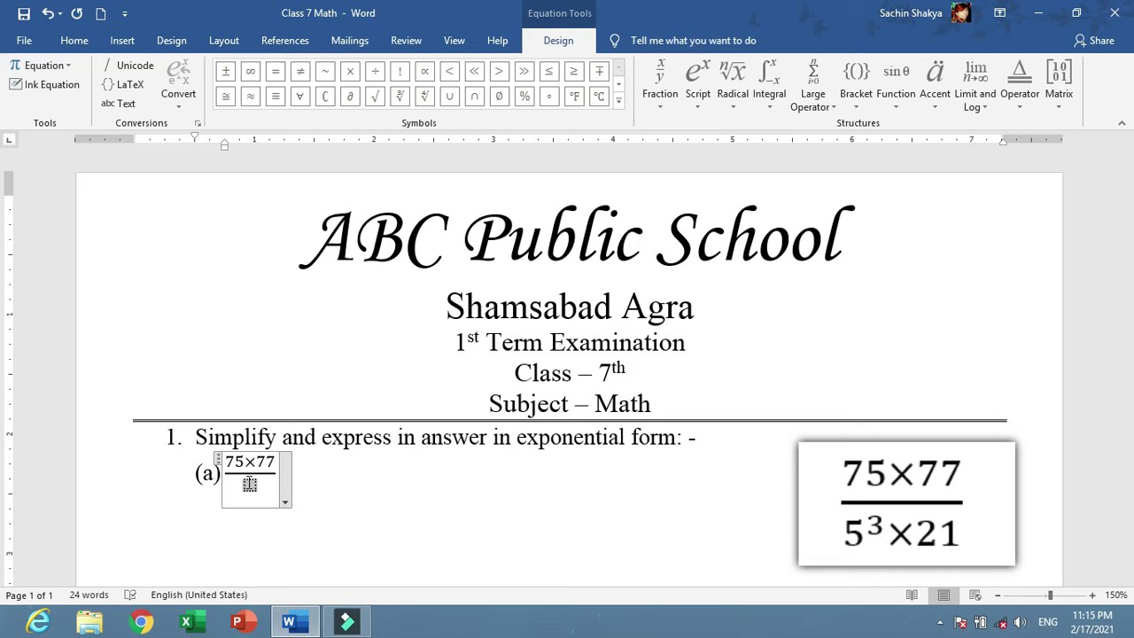
Try attaching a superscript exponent to the denominator 5.
{"action": "left_click", "coordinate": [700, 106]}
{"action": "left_click", "coordinate": [714, 174]}
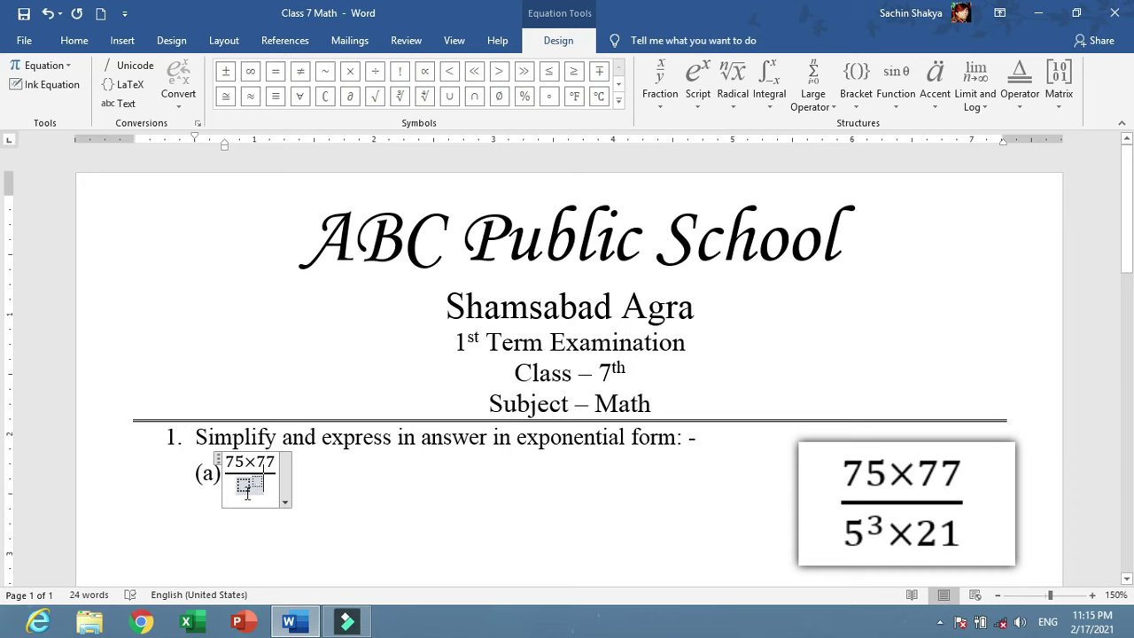
{"action": "type", "text": "5"}
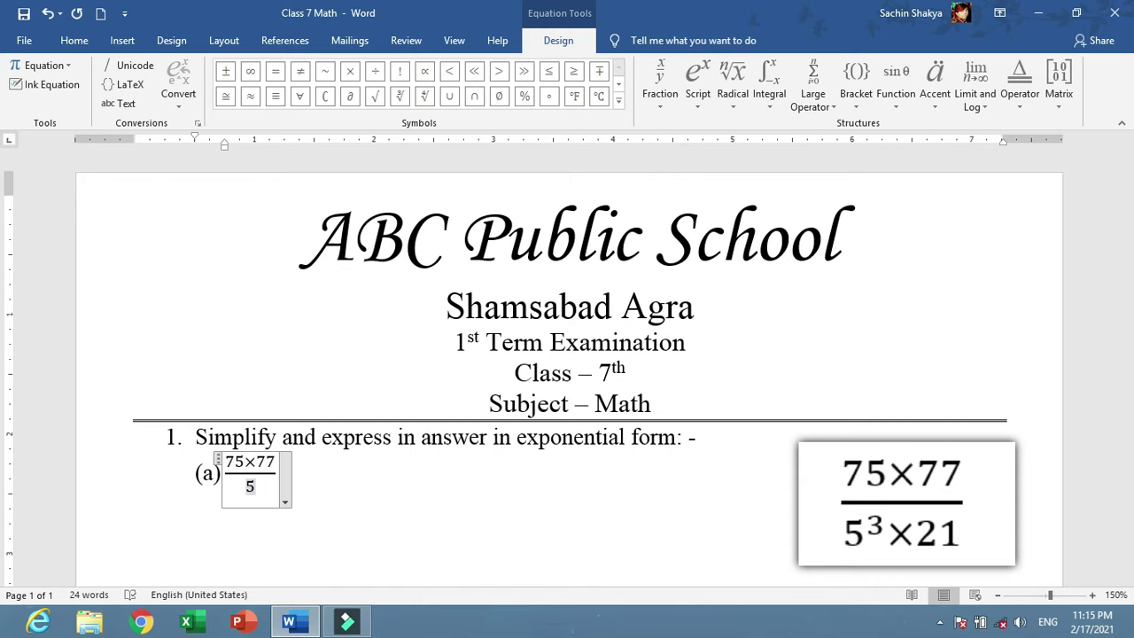
{"action": "left_click", "coordinate": [254, 485]}
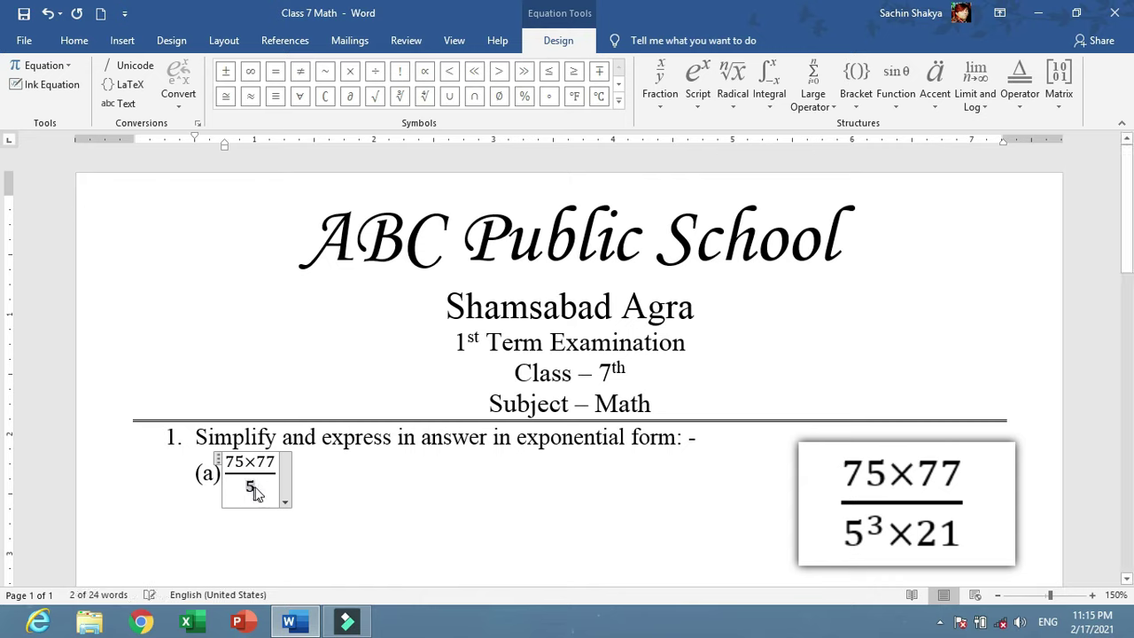
{"action": "left_click", "coordinate": [254, 486]}
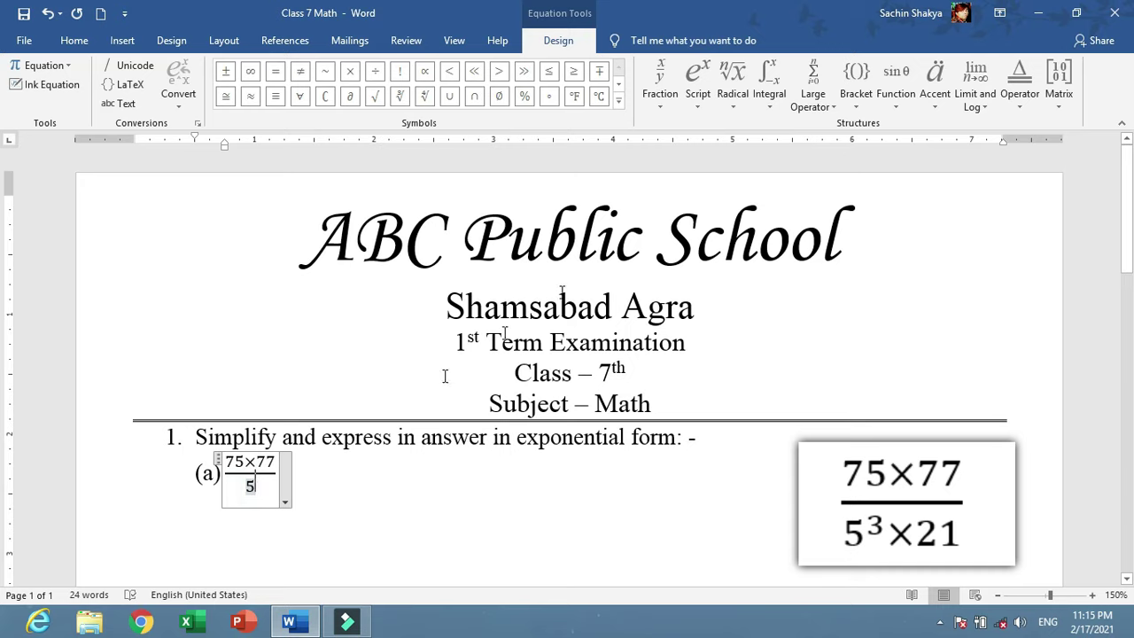
{"action": "left_click", "coordinate": [698, 103]}
{"action": "left_click", "coordinate": [714, 172]}
Turn the denominator 5 into 5³ and add a multiplication sign after it.
{"action": "double_click", "coordinate": [250, 488]}
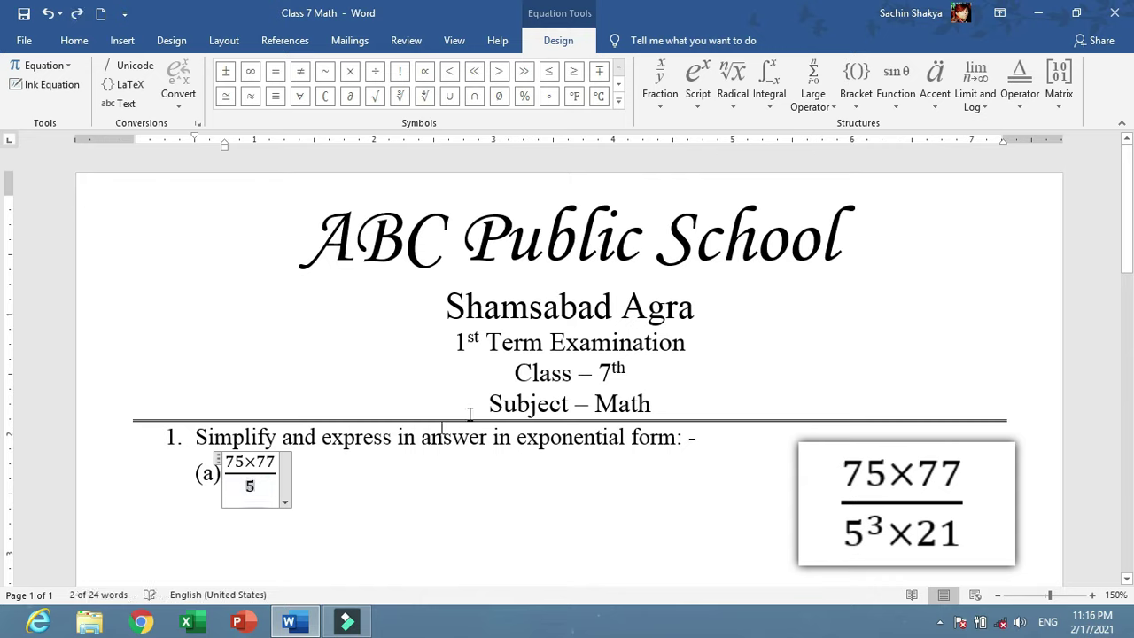
{"action": "left_click", "coordinate": [698, 88]}
{"action": "left_click", "coordinate": [716, 185]}
{"action": "type", "text": "3"}
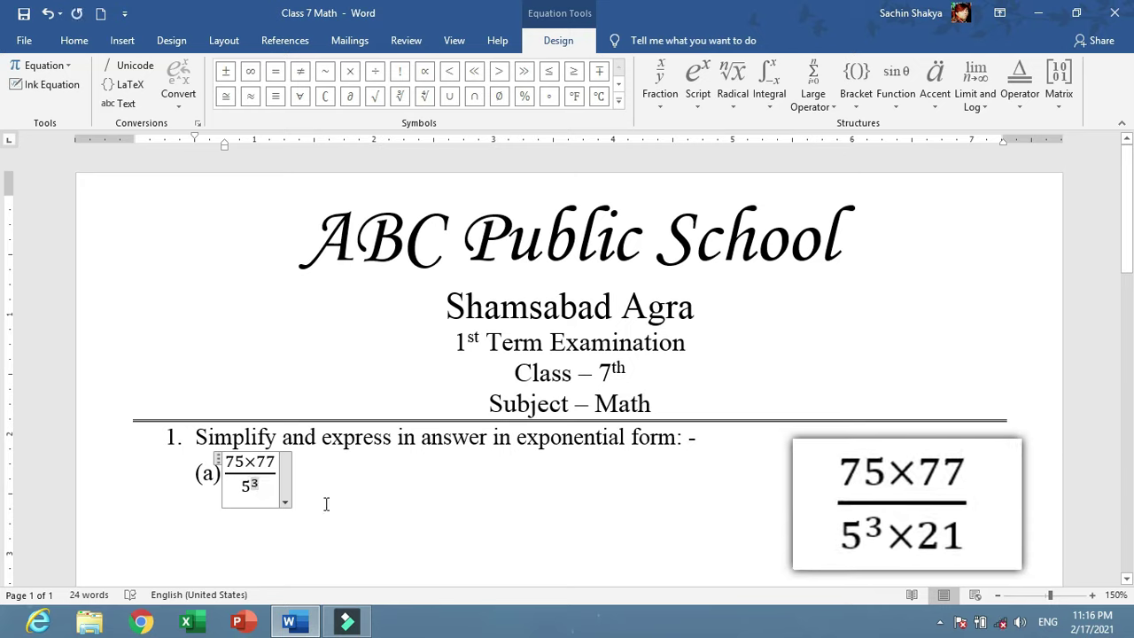
{"action": "left_click", "coordinate": [349, 71]}
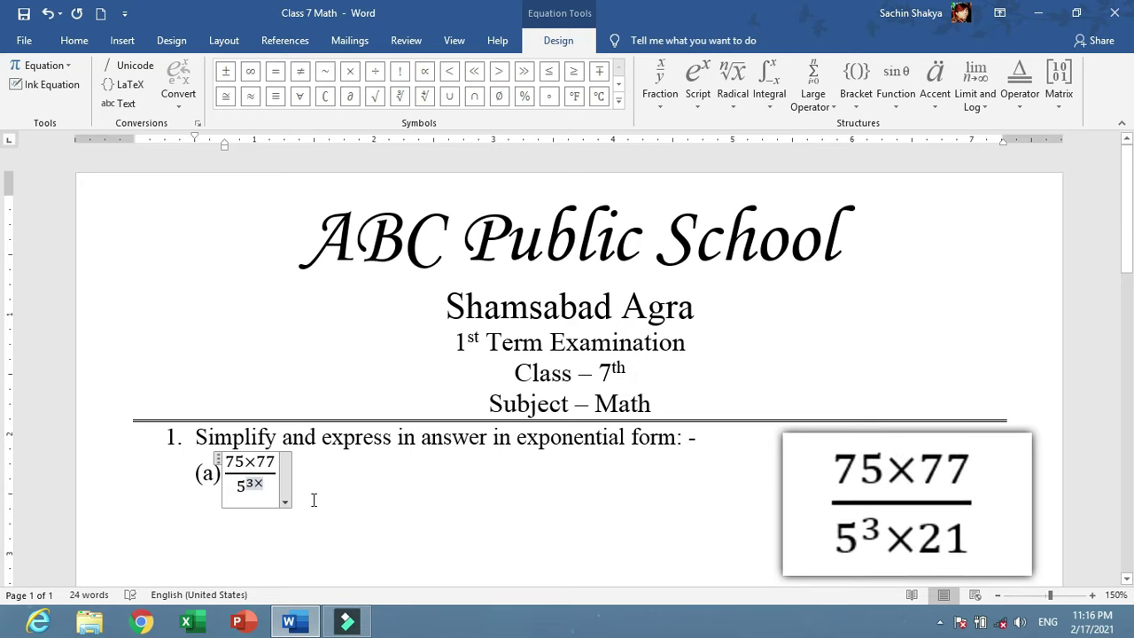
{"action": "key", "text": "BackSpace"}
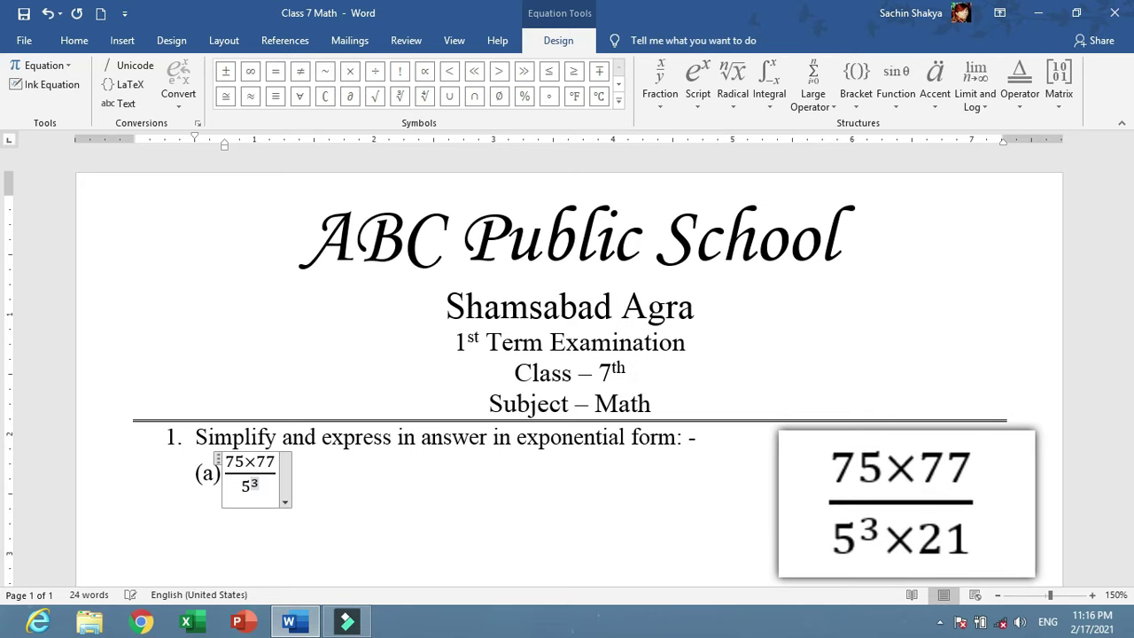
{"action": "key", "text": "Right"}
{"action": "key", "text": "Right"}
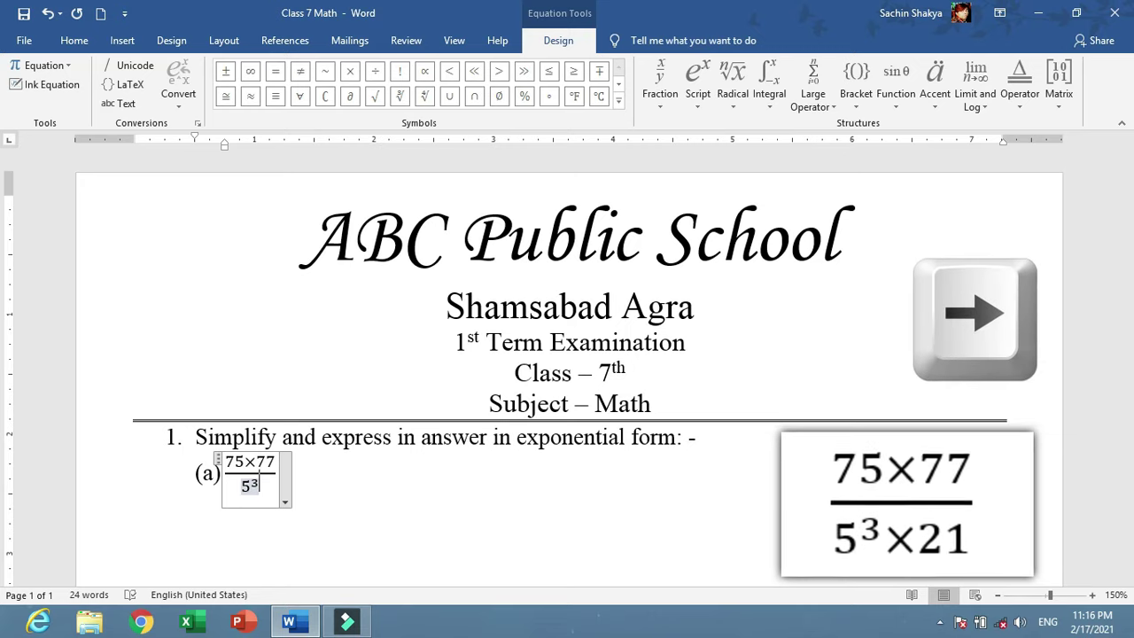
{"action": "left_click", "coordinate": [350, 71]}
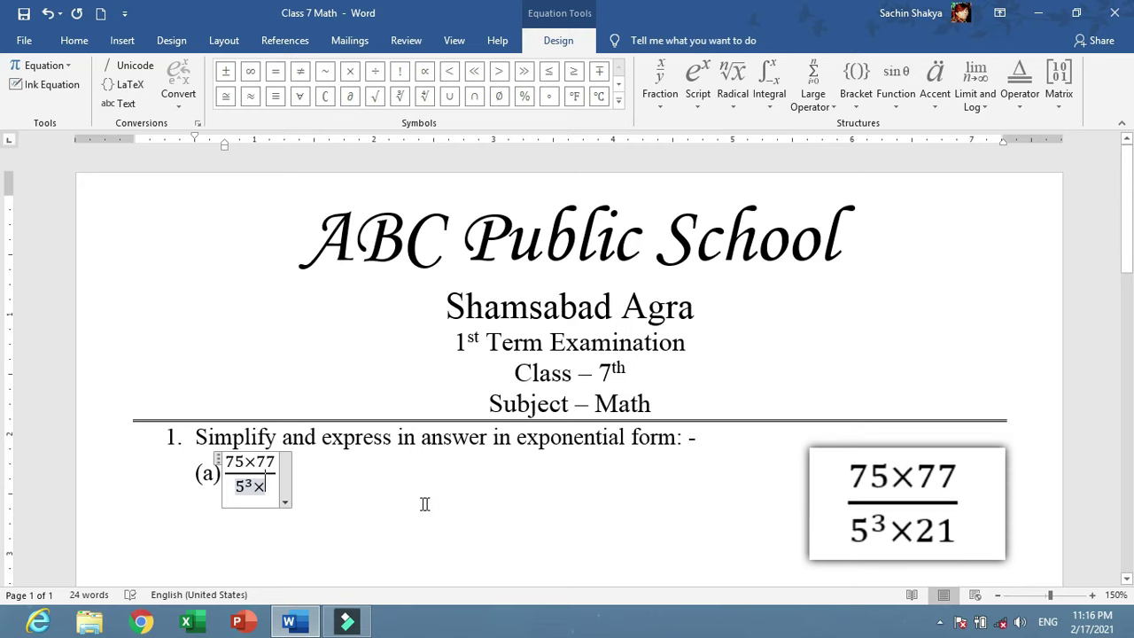
Finish the denominator with 21, exit equation (a), and add the (b) label after a tab.
{"action": "type", "text": "21"}
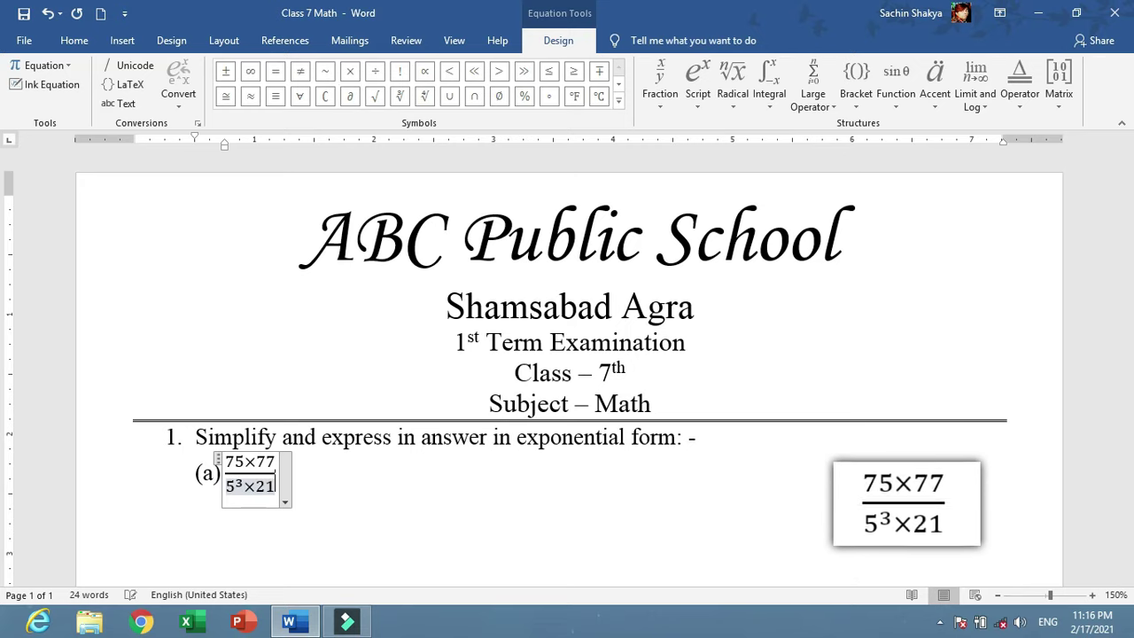
{"action": "left_click", "coordinate": [518, 487]}
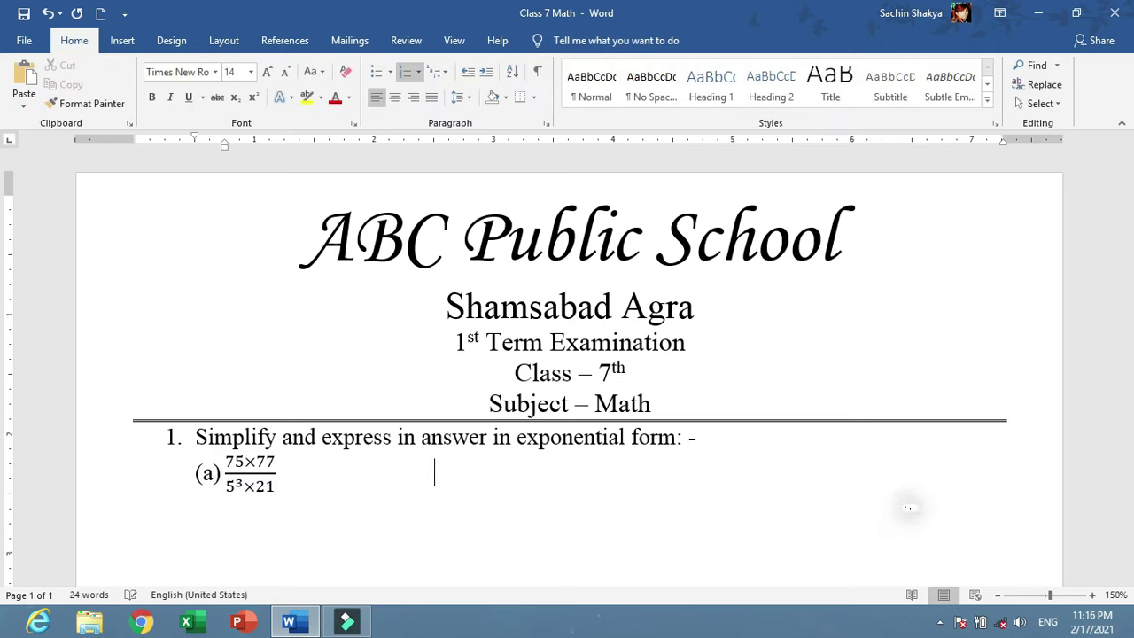
{"action": "type", "text": ")"}
{"action": "key", "text": "Tab"}
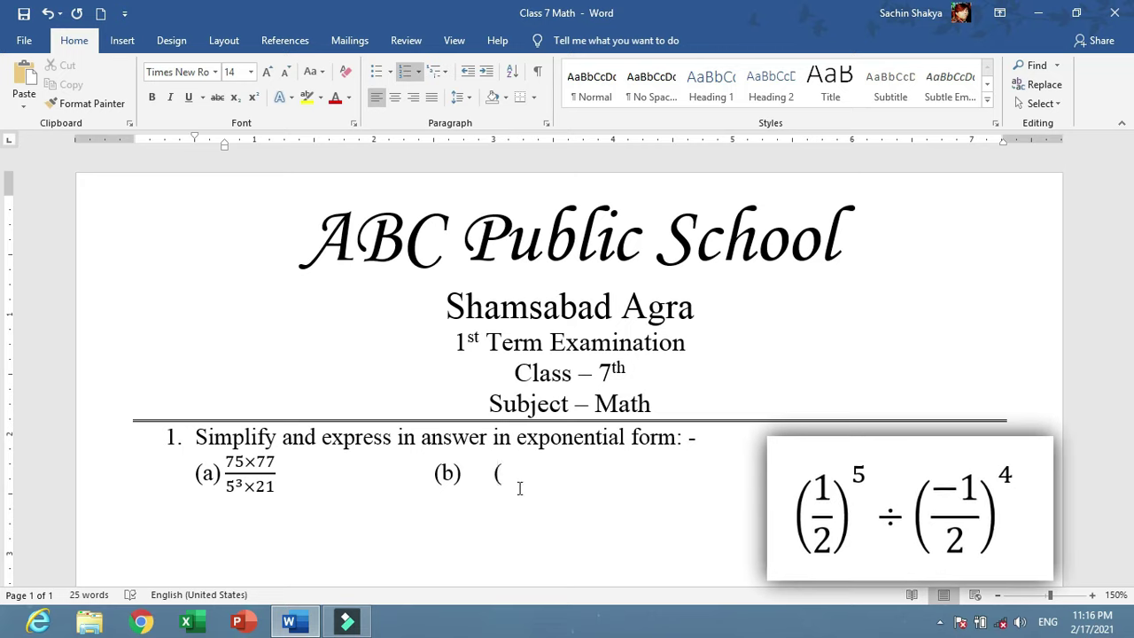
{"action": "key", "text": "BackSpace"}
{"action": "type", "text": ")"}
{"action": "key", "text": "Left"}
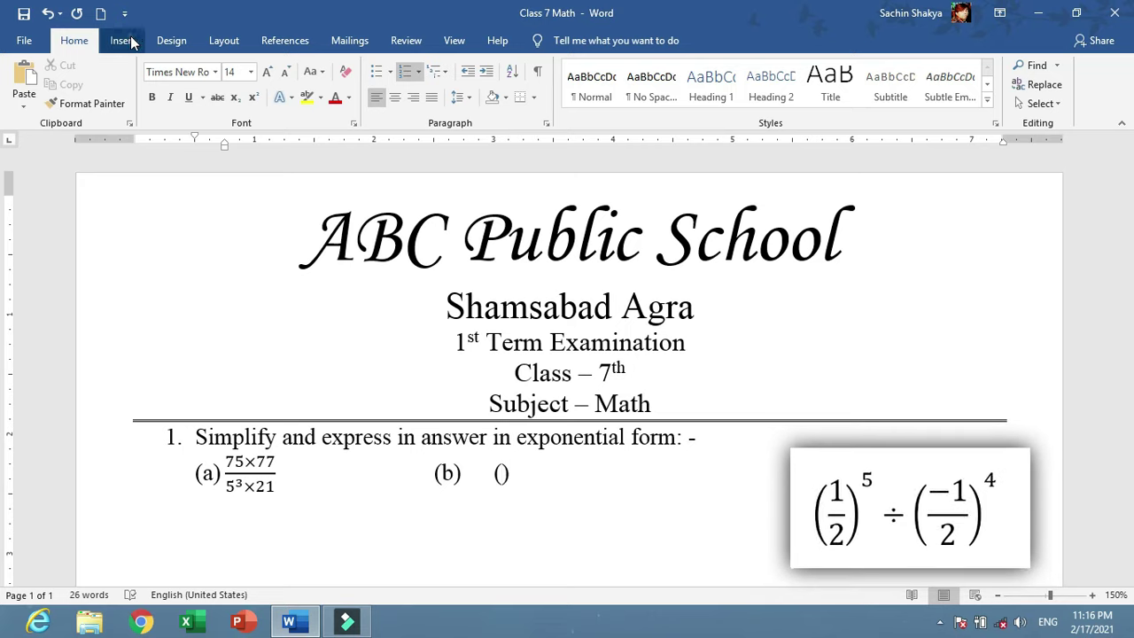
Insert a trial equation with fraction 1/2 for (b), then delete it and tab forward.
{"action": "left_click", "coordinate": [121, 40]}
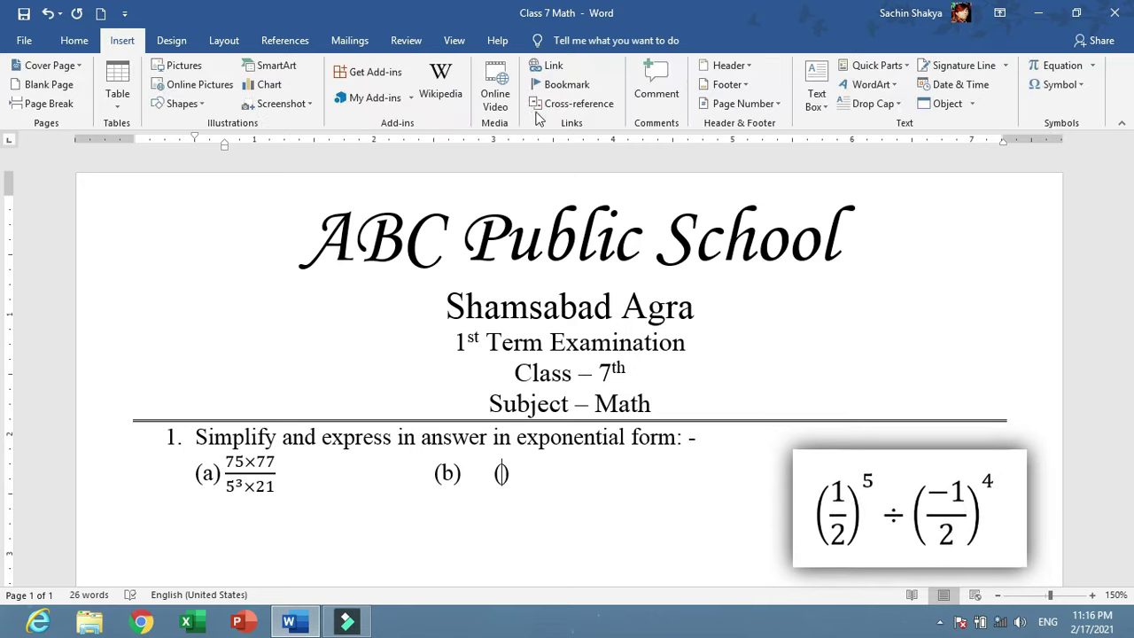
{"action": "left_click", "coordinate": [1058, 65]}
{"action": "left_click", "coordinate": [660, 93]}
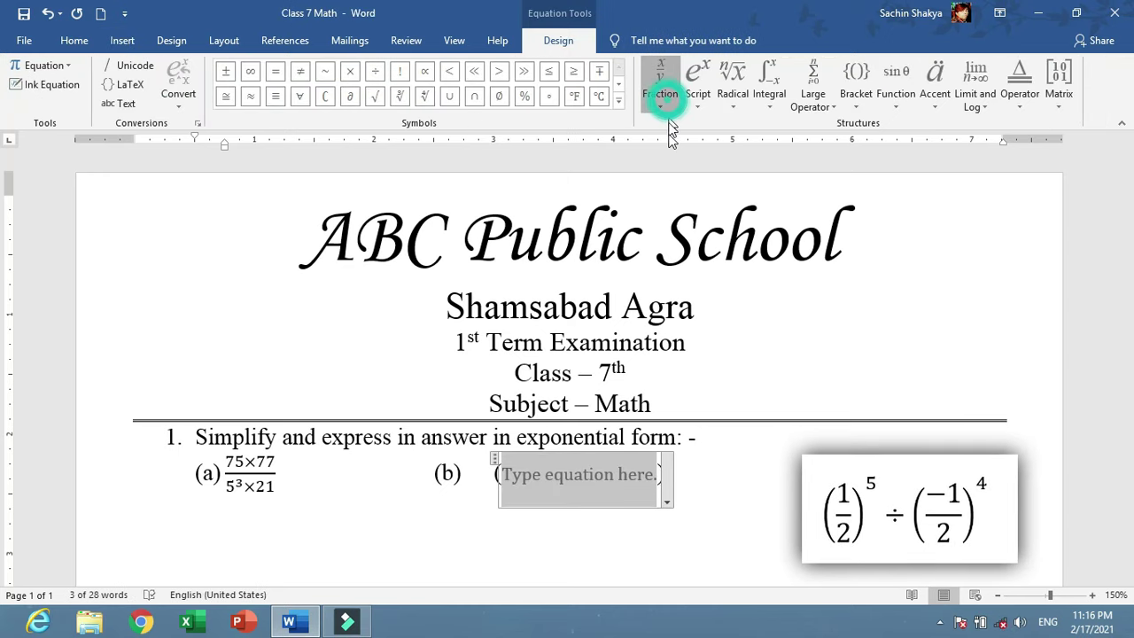
{"action": "left_click", "coordinate": [670, 177]}
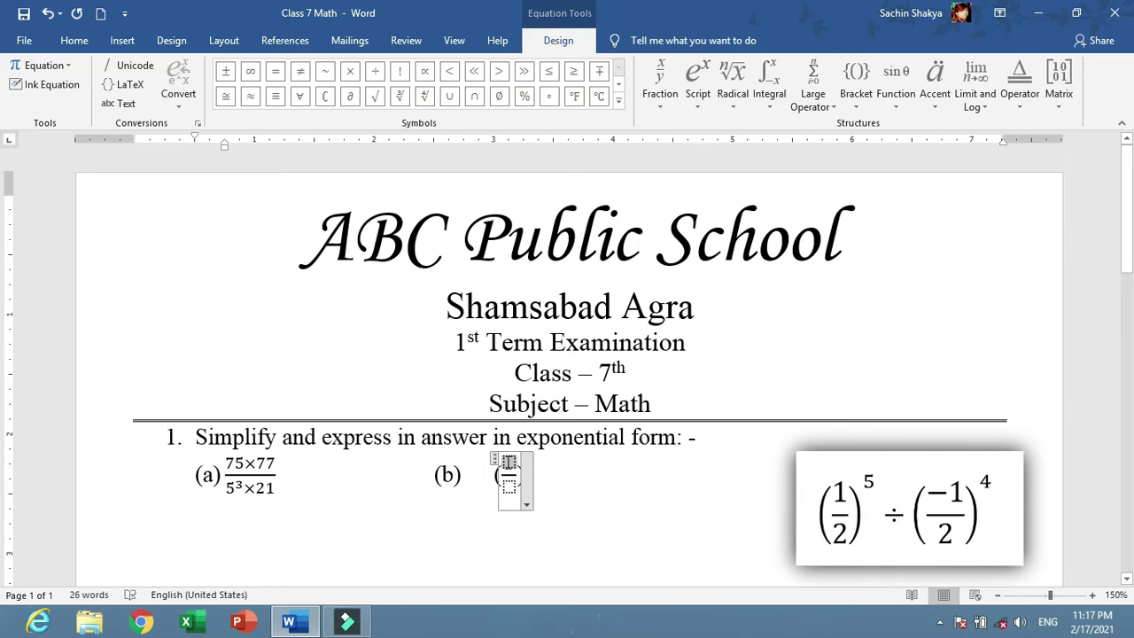
{"action": "type", "text": "1"}
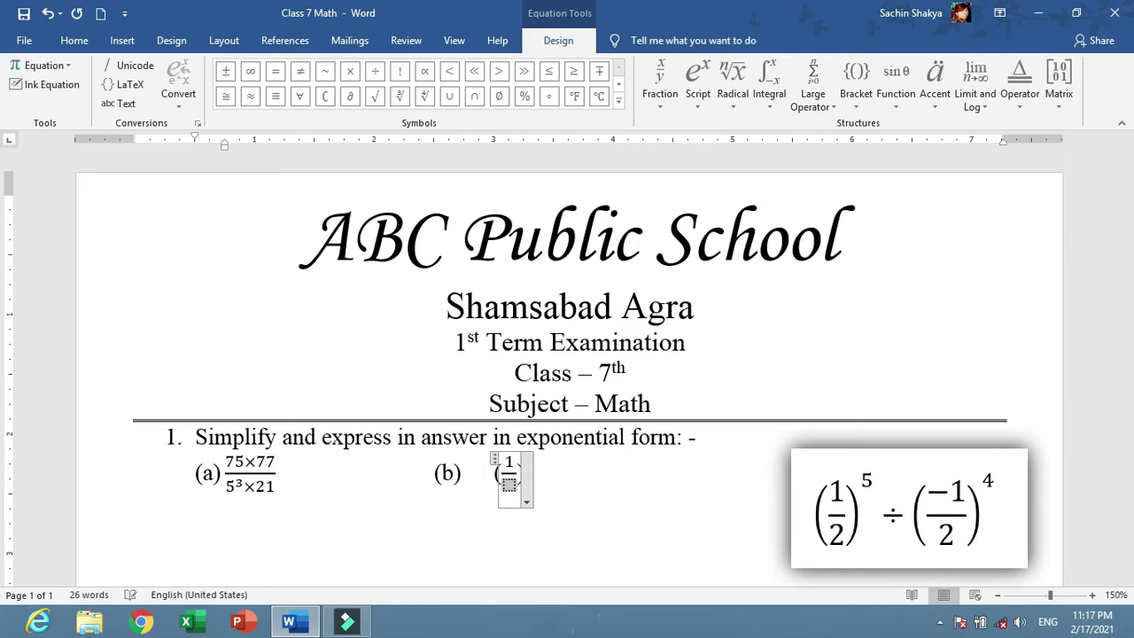
{"action": "key", "text": "Down"}
{"action": "type", "text": "2"}
{"action": "left_click", "coordinate": [594, 472]}
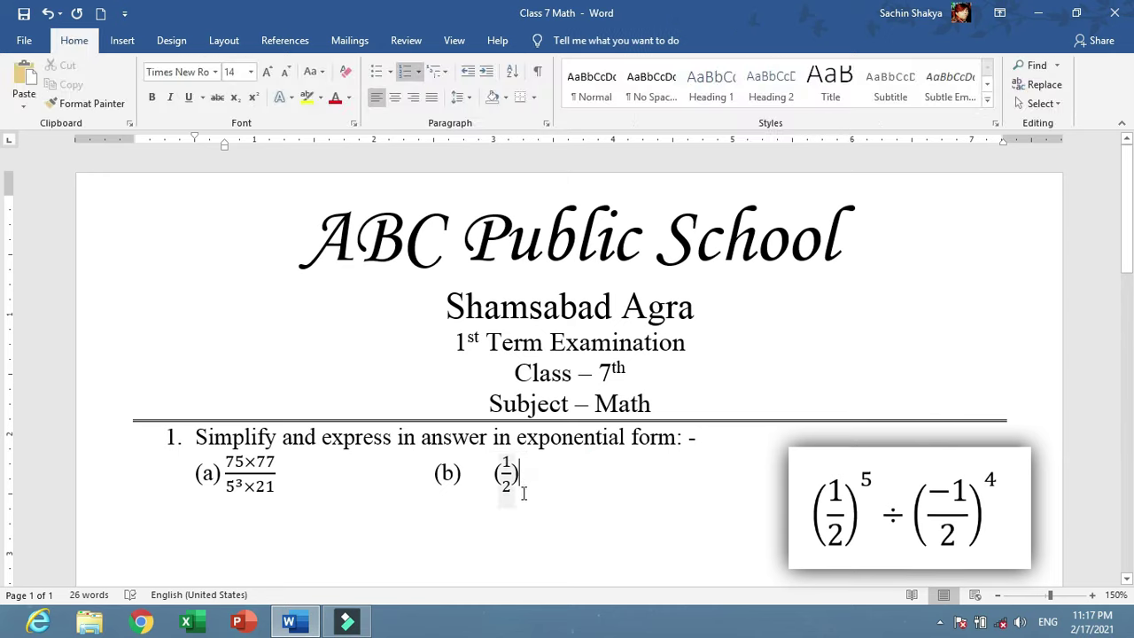
{"action": "key", "text": "BackSpace"}
{"action": "key", "text": "BackSpace"}
{"action": "key", "text": "BackSpace"}
{"action": "key", "text": "Tab"}
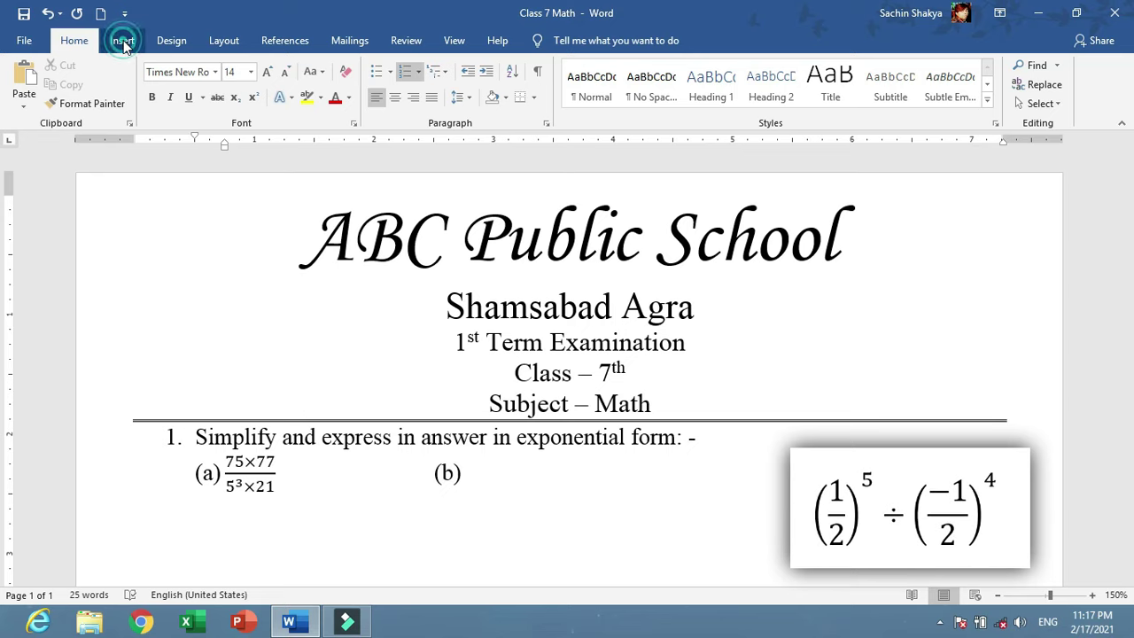
Insert a new equation for (b) with round parentheses enclosing the stacked fraction 1/2.
{"action": "left_click", "coordinate": [122, 41]}
{"action": "left_click", "coordinate": [1061, 67]}
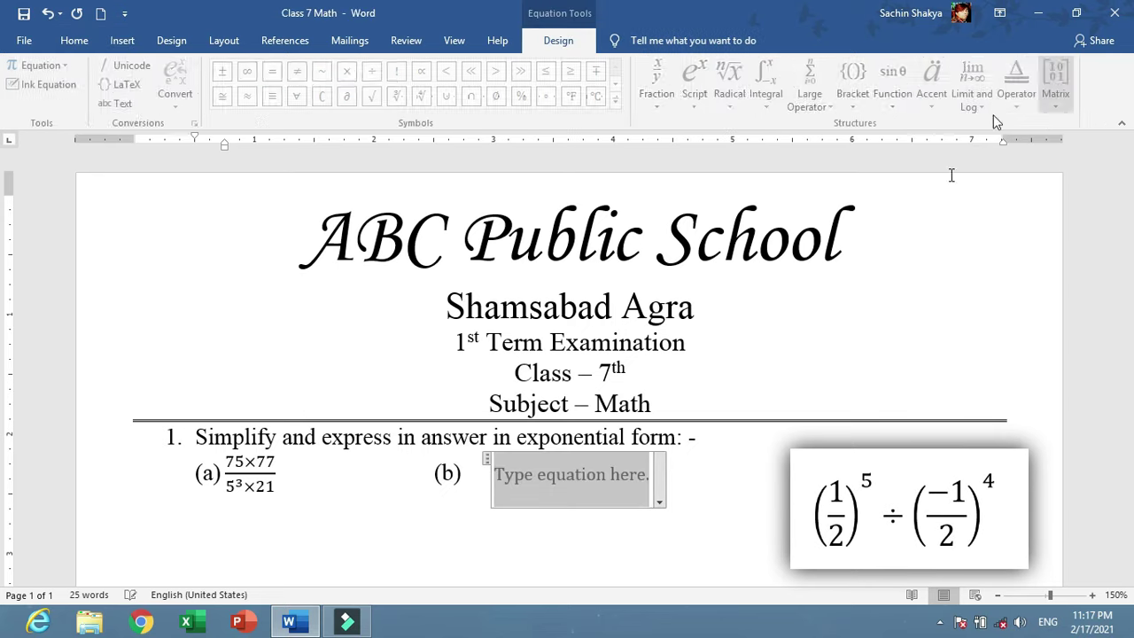
{"action": "left_click", "coordinate": [857, 106]}
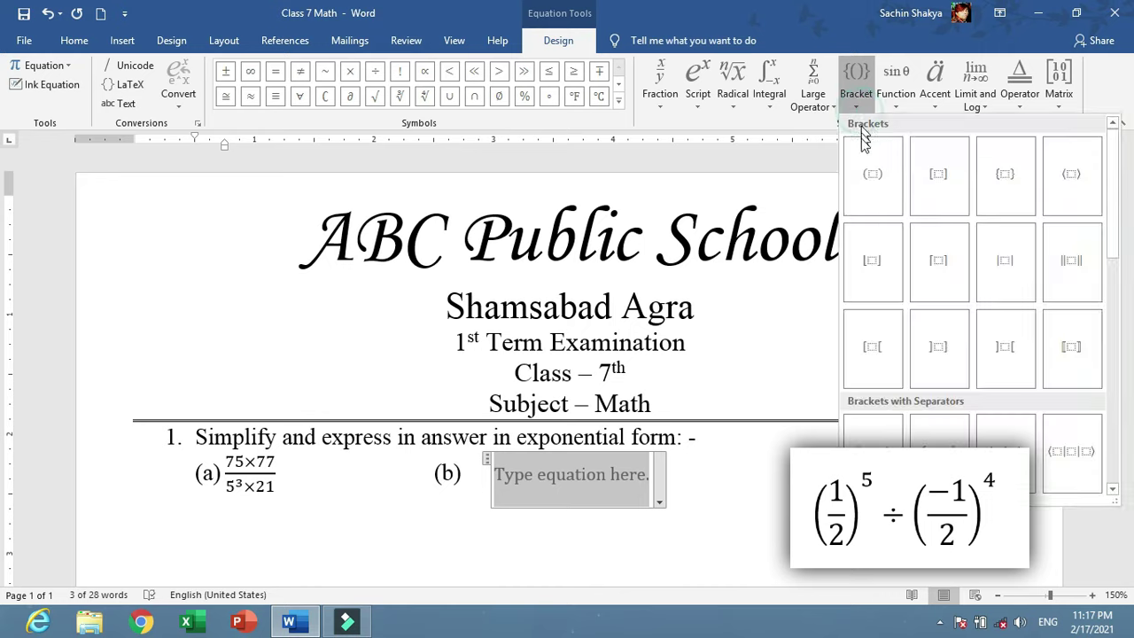
{"action": "left_click", "coordinate": [873, 189]}
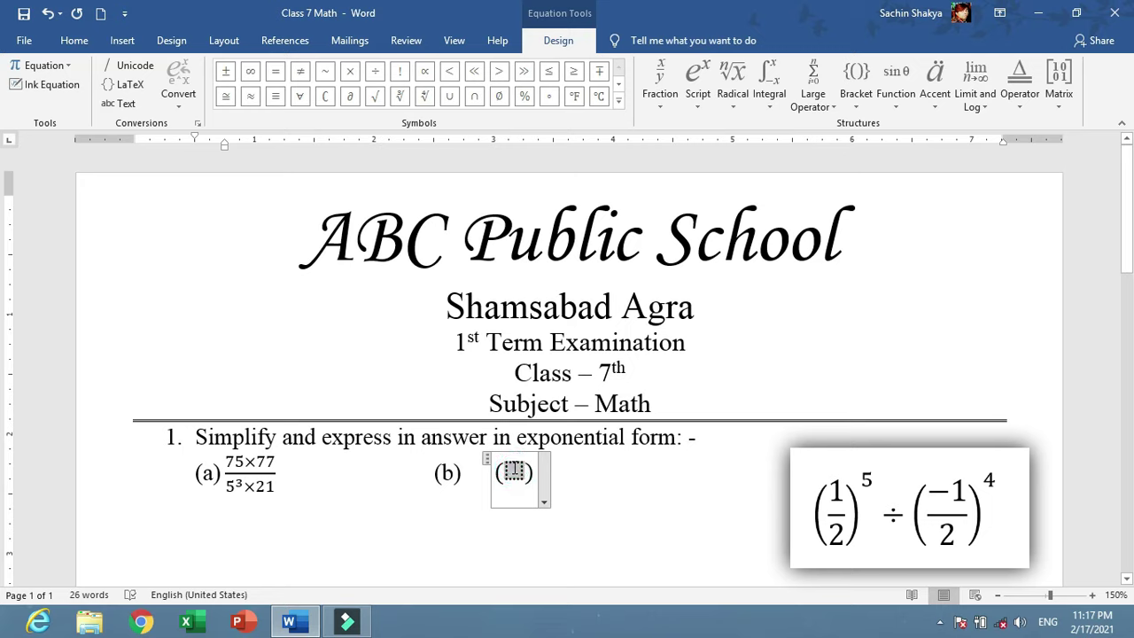
{"action": "left_click", "coordinate": [661, 104]}
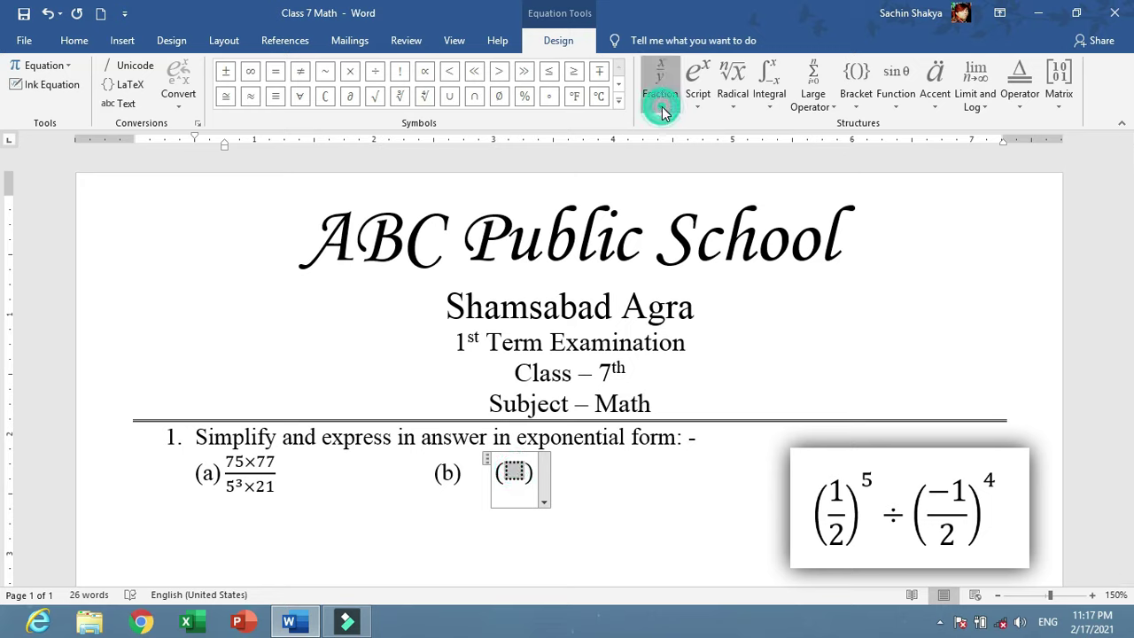
{"action": "left_click", "coordinate": [670, 183]}
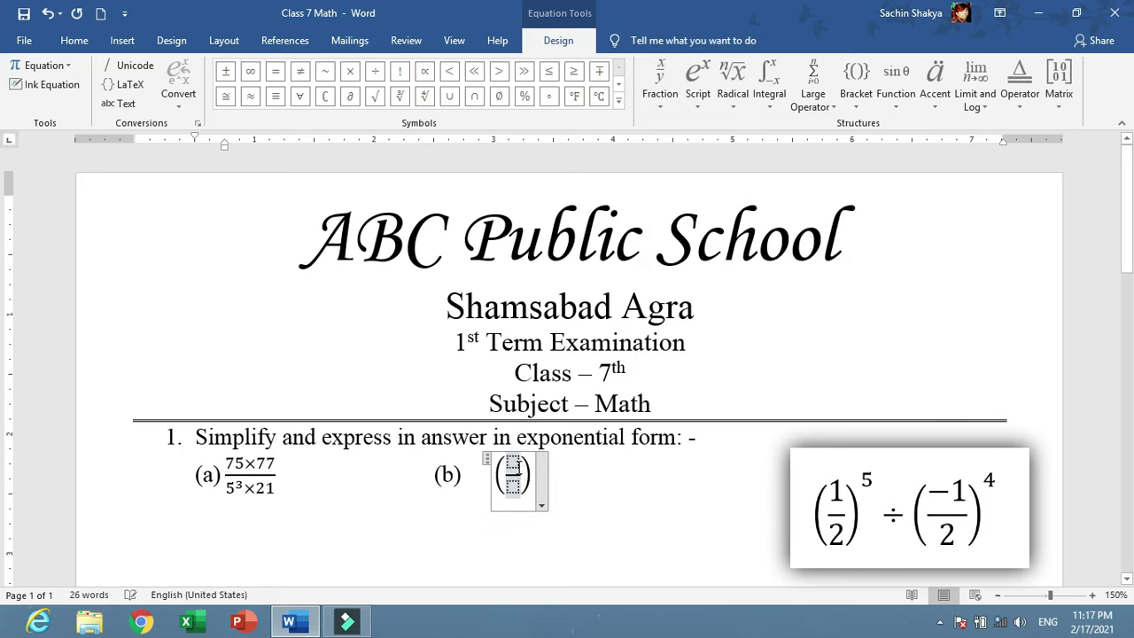
{"action": "left_click", "coordinate": [513, 461]}
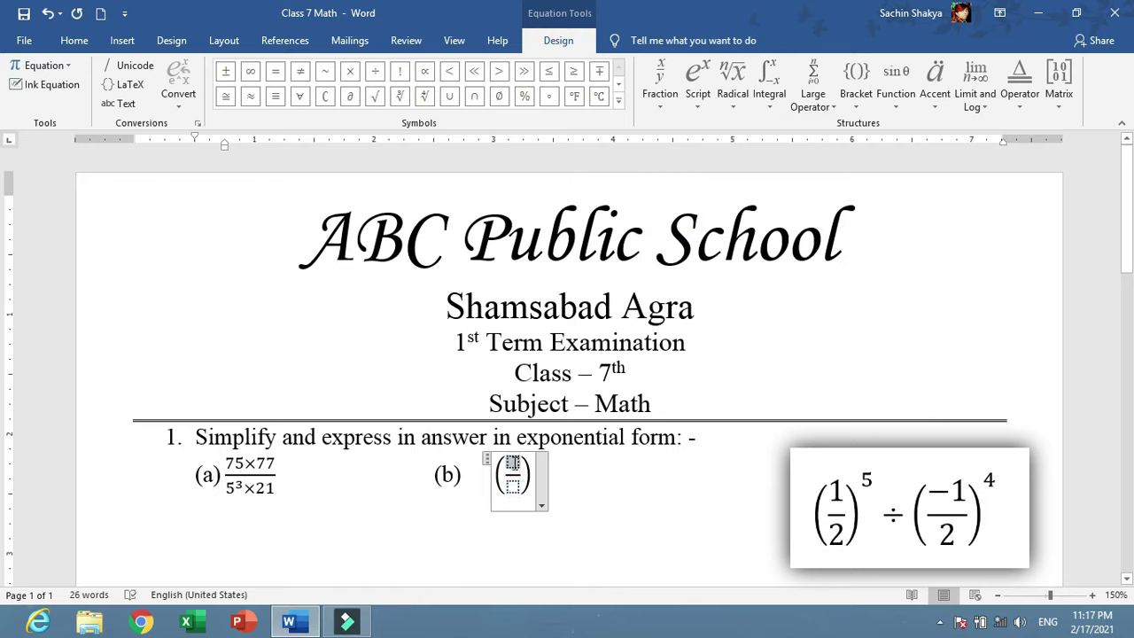
{"action": "type", "text": "1/2"}
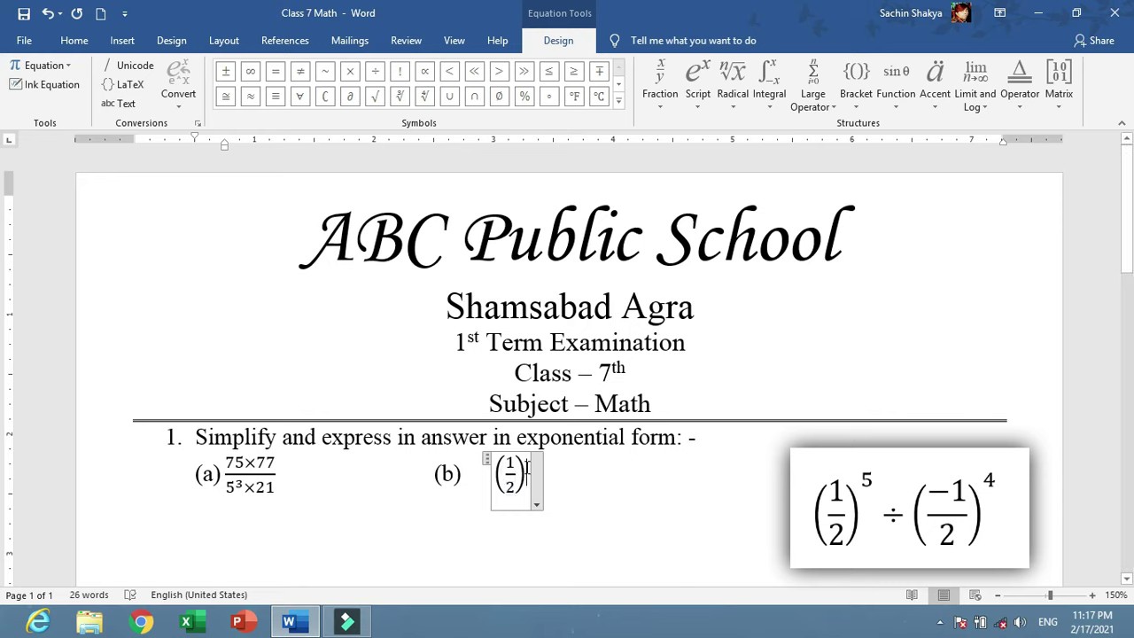
Raise the bracketed one-half to the power 5.
{"action": "left_click", "coordinate": [697, 84]}
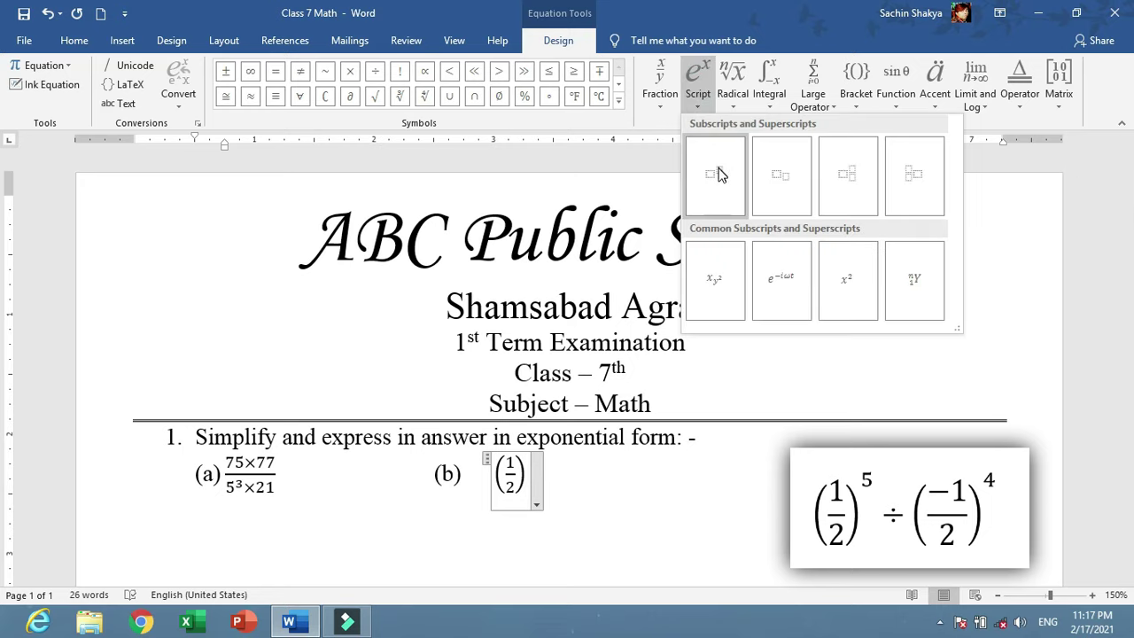
{"action": "left_click", "coordinate": [718, 186]}
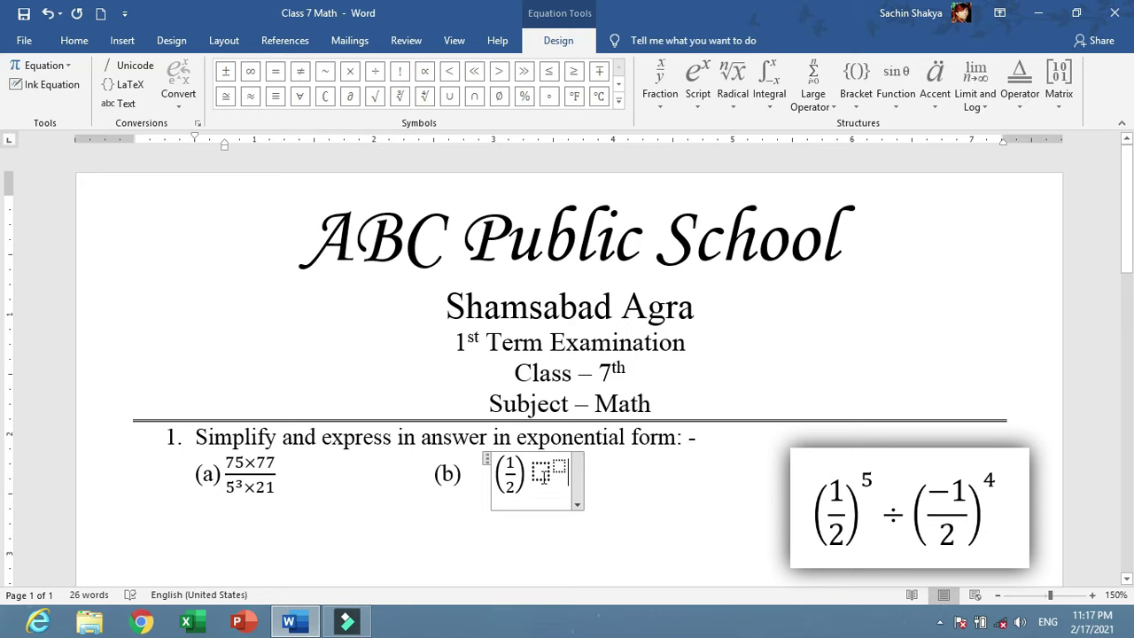
{"action": "key", "text": "ctrl+z"}
{"action": "left_click_drag", "start_coordinate": [529, 478], "coordinate": [503, 476]}
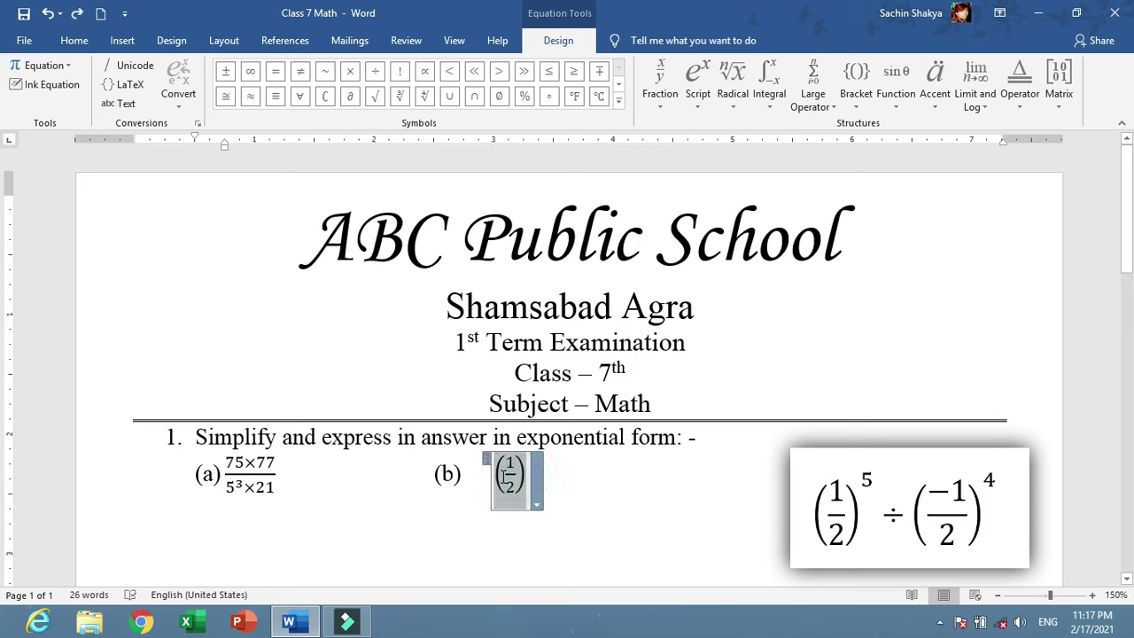
{"action": "left_click", "coordinate": [698, 101]}
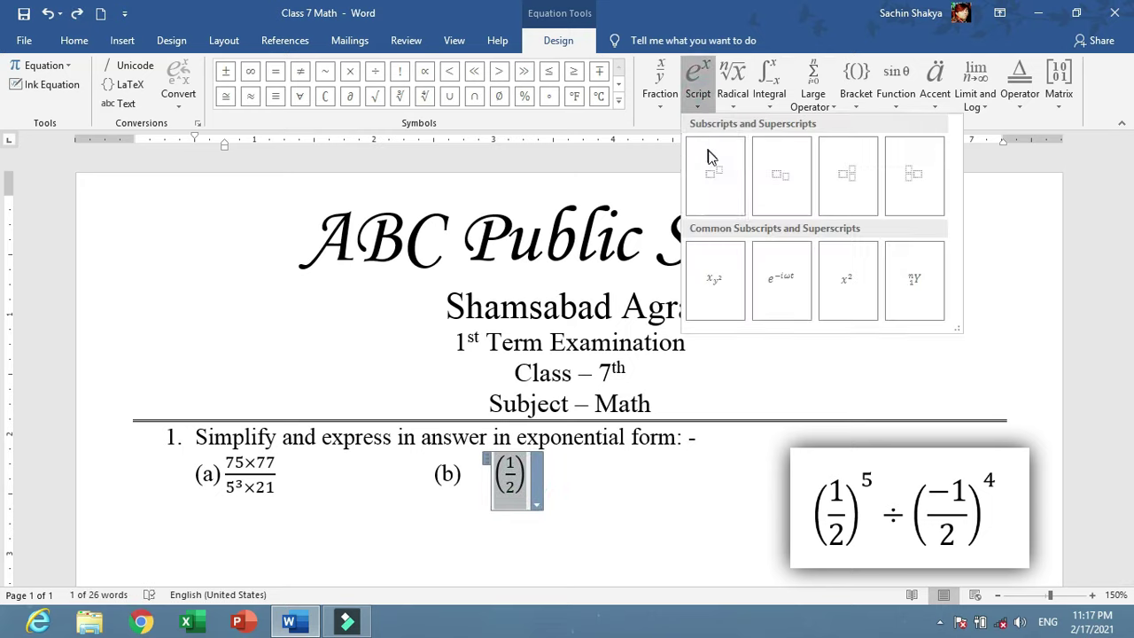
{"action": "left_click", "coordinate": [713, 171]}
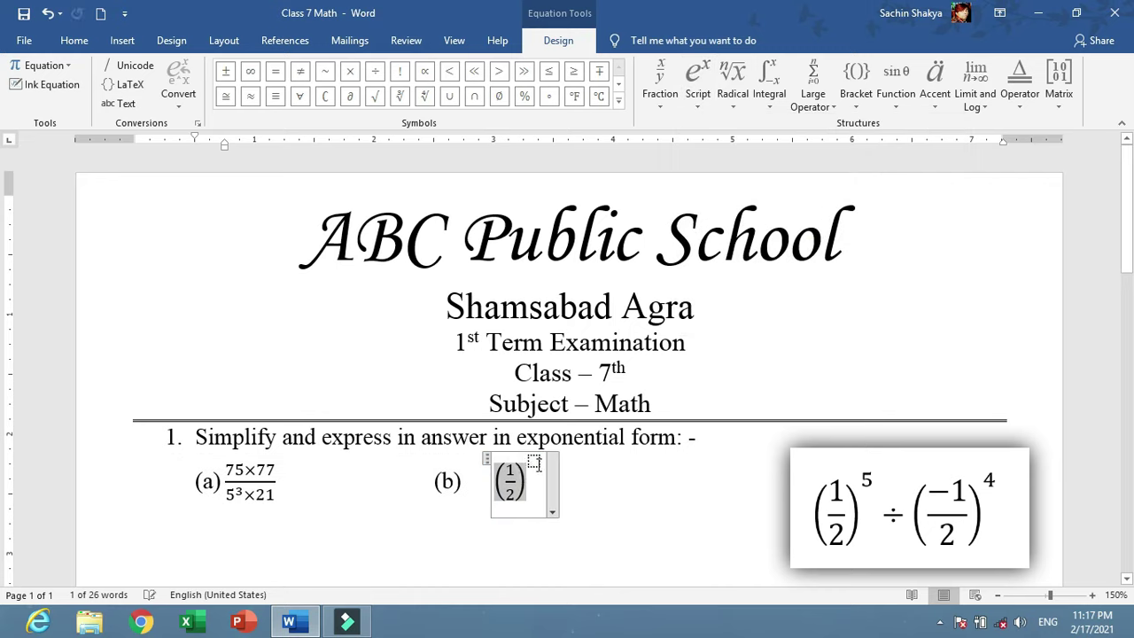
{"action": "left_click", "coordinate": [538, 490]}
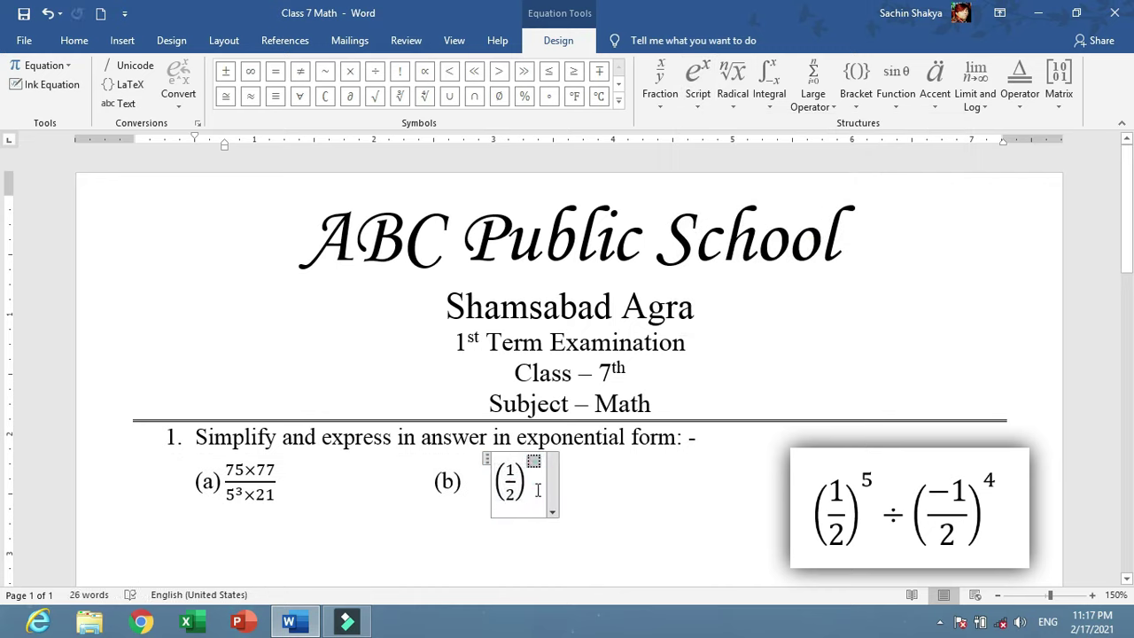
{"action": "type", "text": "^5"}
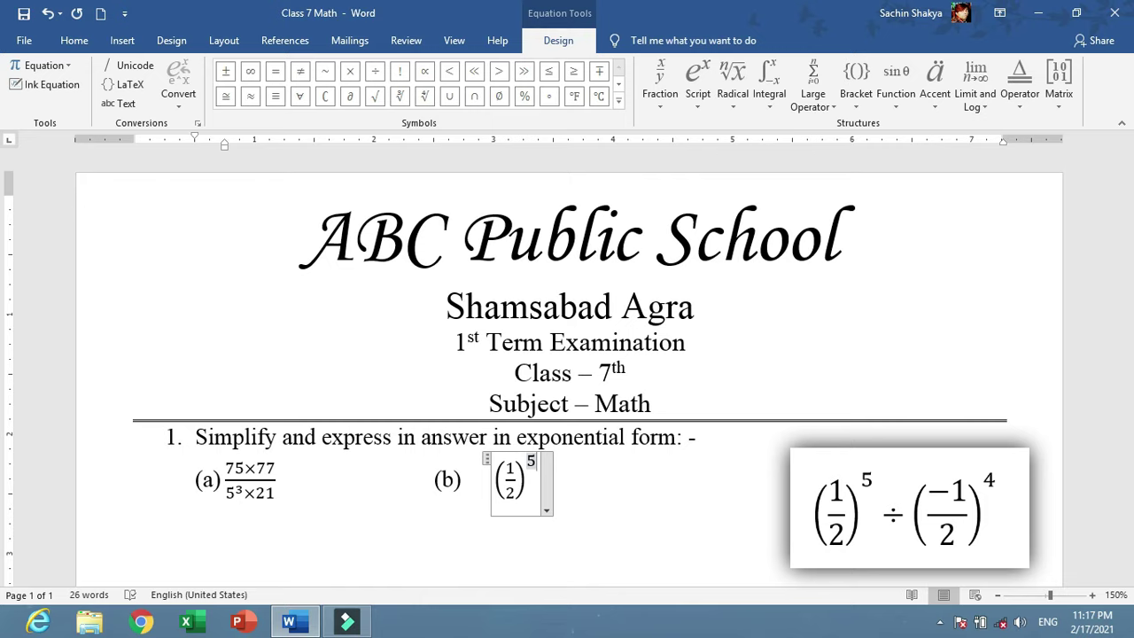
{"action": "key", "text": "Right"}
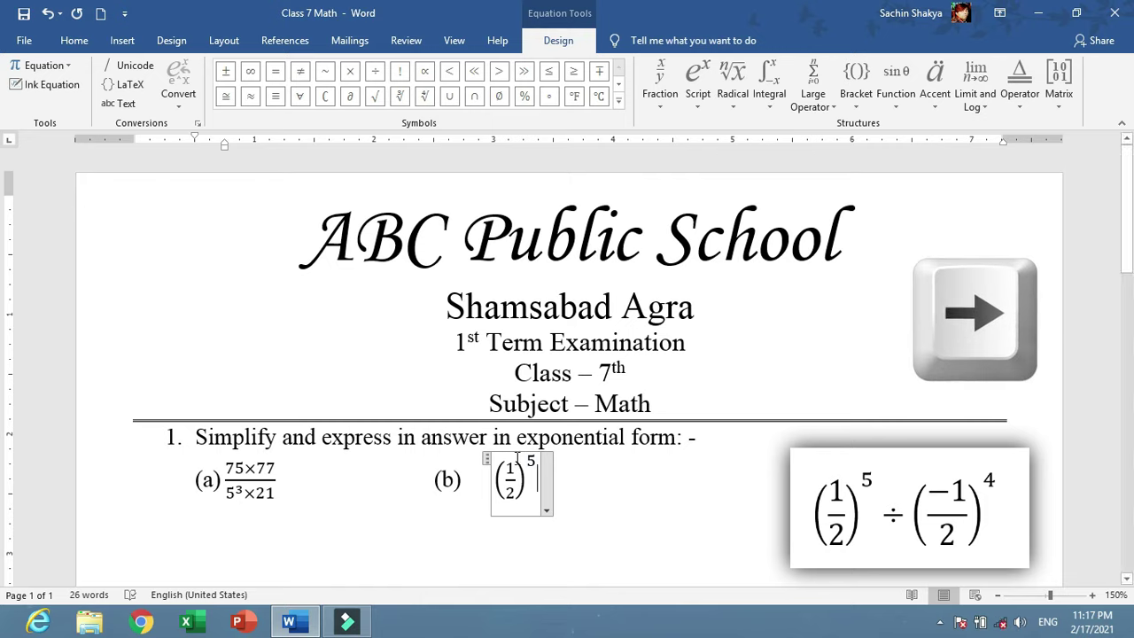
Add a division sign, select the (1/2)⁵ term, and exit the equation.
{"action": "left_click", "coordinate": [376, 78]}
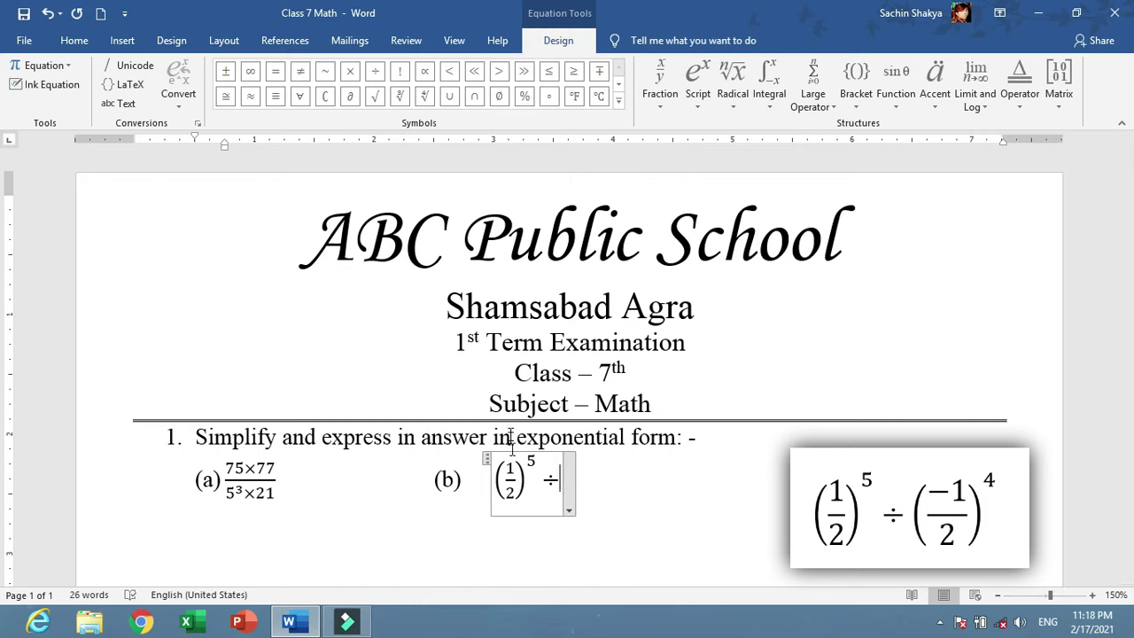
{"action": "left_click_drag", "start_coordinate": [542, 474], "coordinate": [511, 474]}
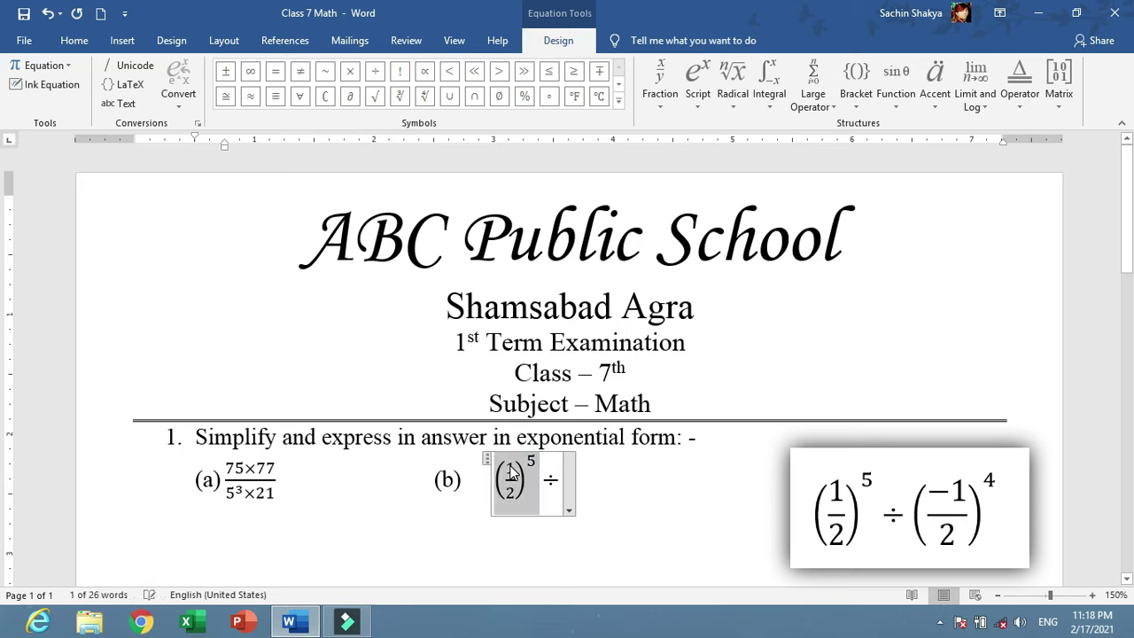
{"action": "left_click", "coordinate": [568, 482]}
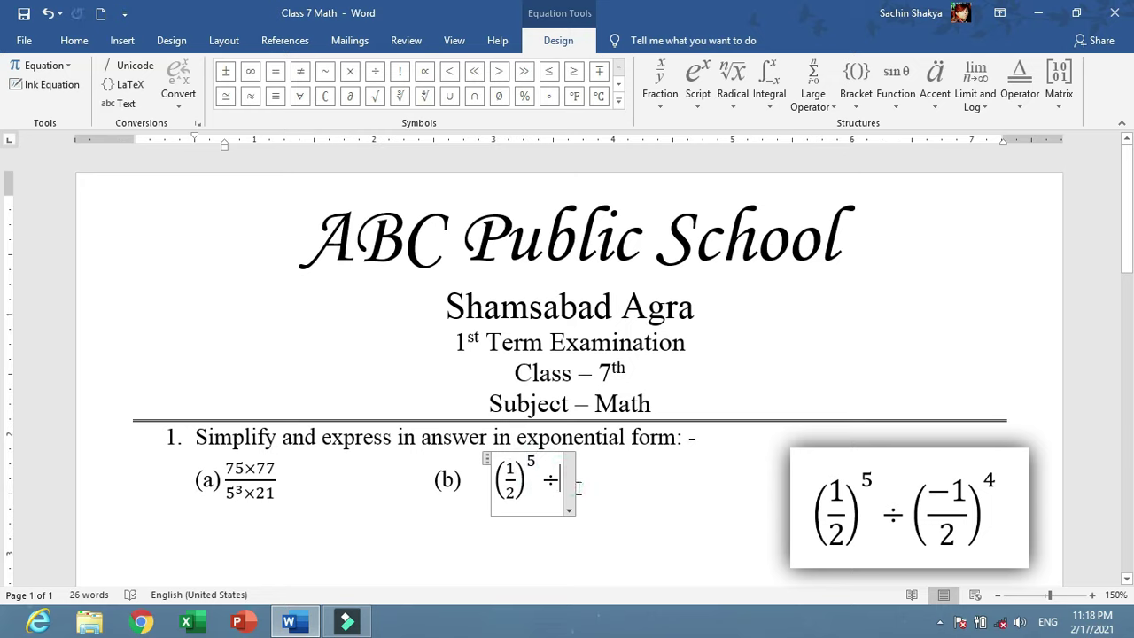
{"action": "left_click", "coordinate": [575, 486]}
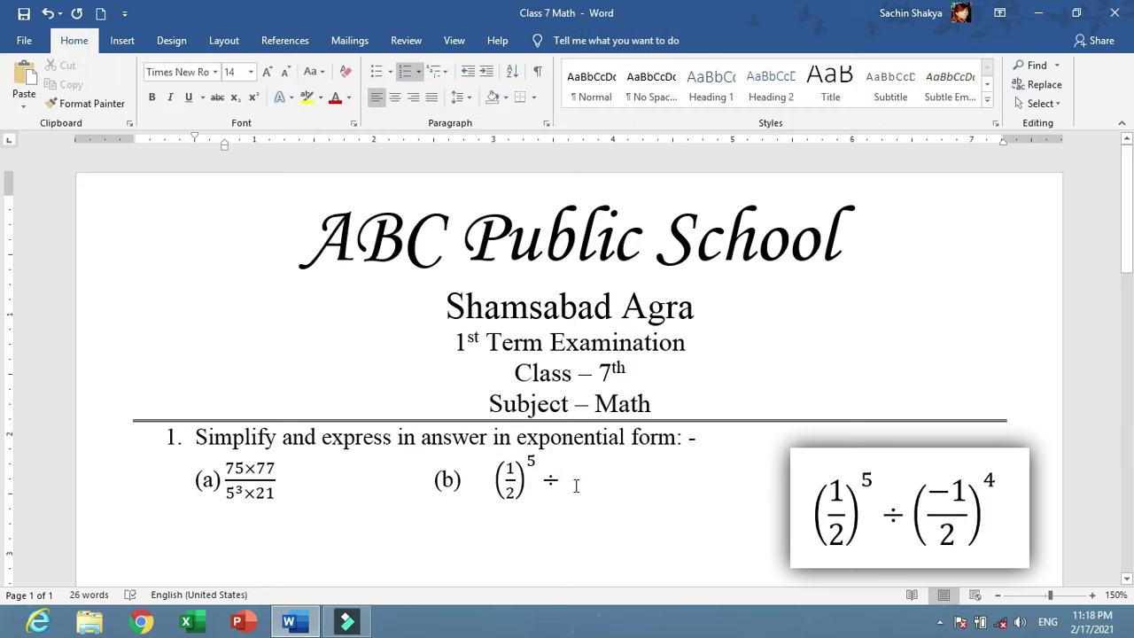
Paste the copied term after ÷, change it to (−1/2)⁴, and start a new line below.
{"action": "left_click", "coordinate": [575, 492]}
{"action": "key", "text": "ctrl+v"}
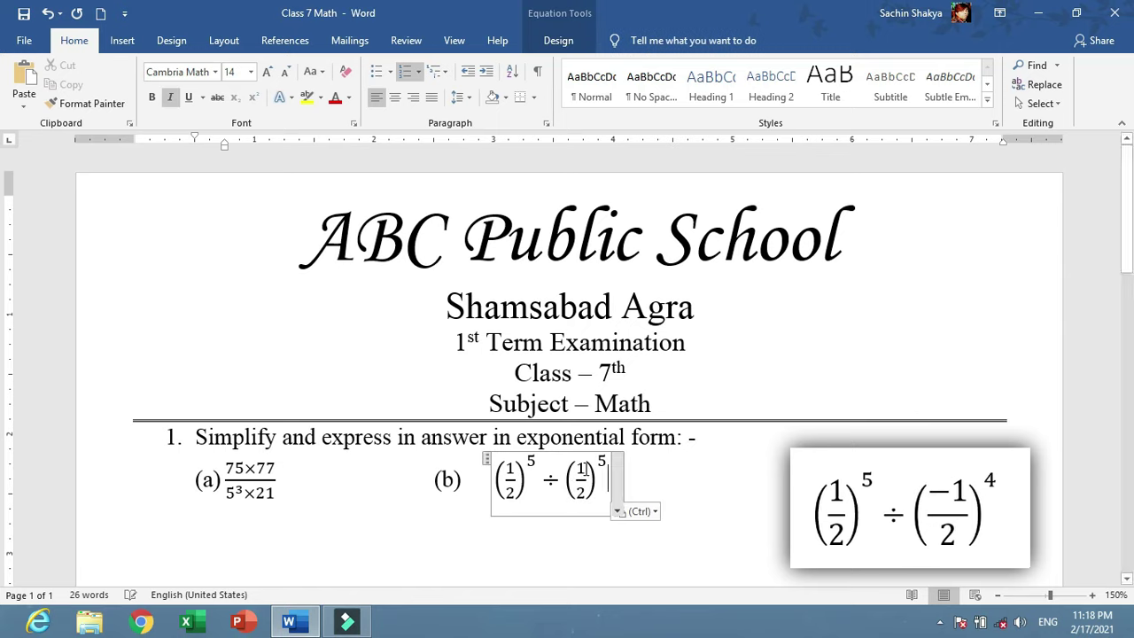
{"action": "key", "text": "BackSpace"}
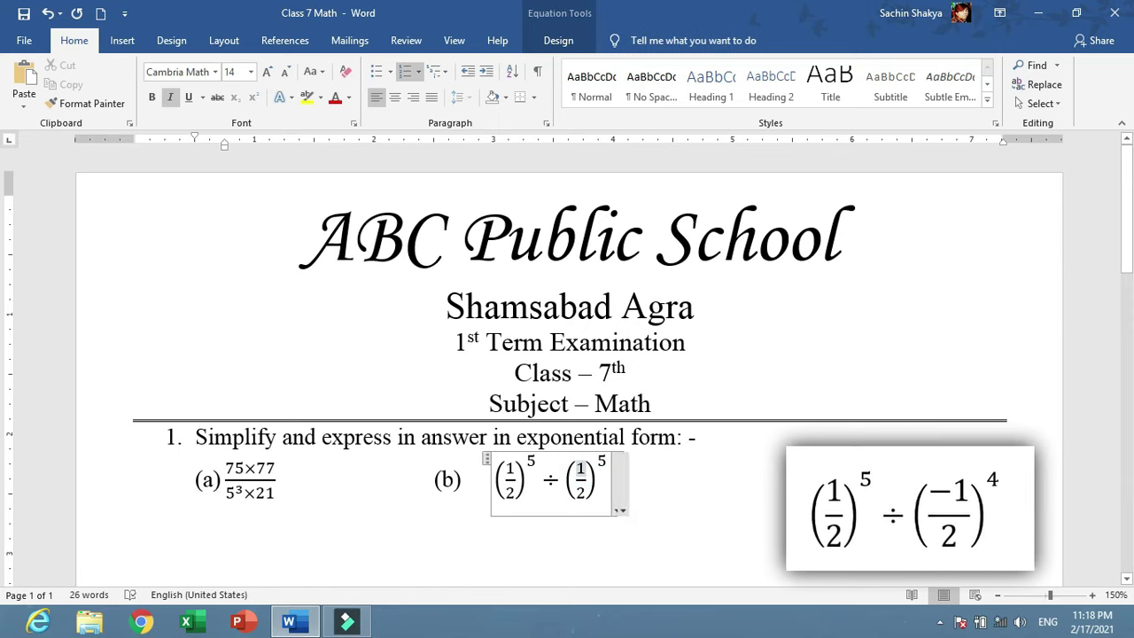
{"action": "type", "text": "-1"}
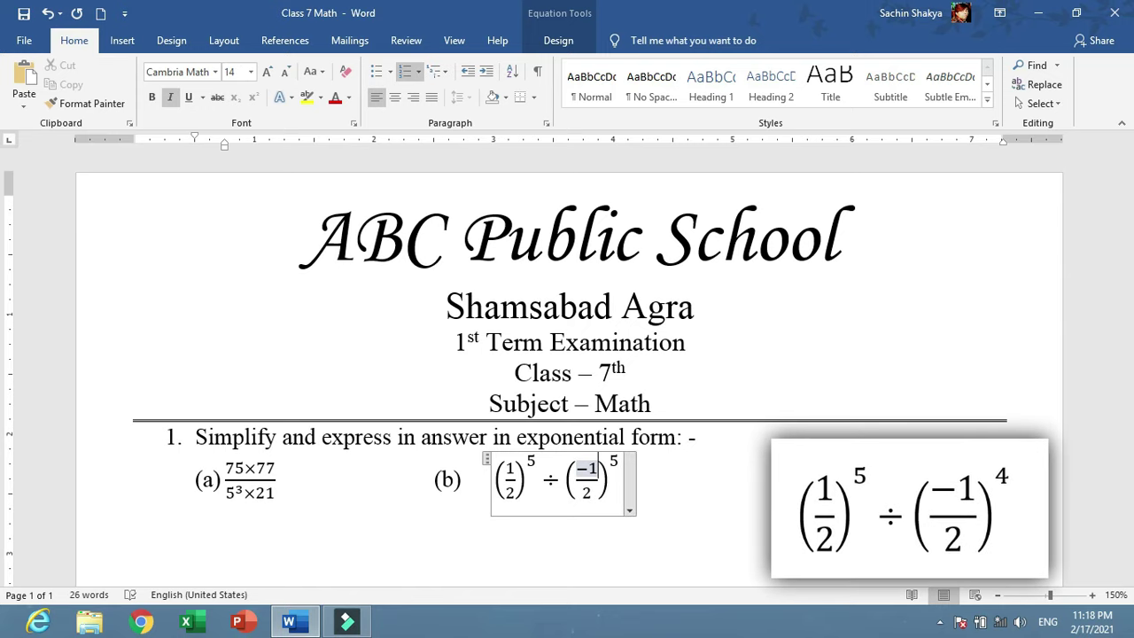
{"action": "double_click", "coordinate": [614, 461]}
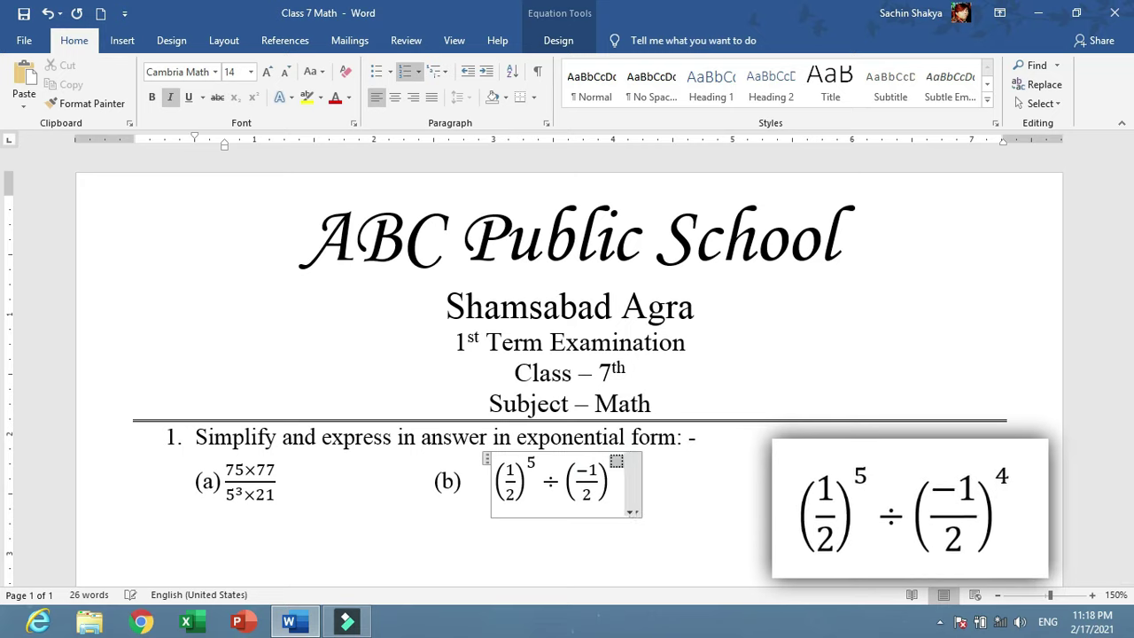
{"action": "type", "text": "4"}
{"action": "left_click", "coordinate": [701, 491]}
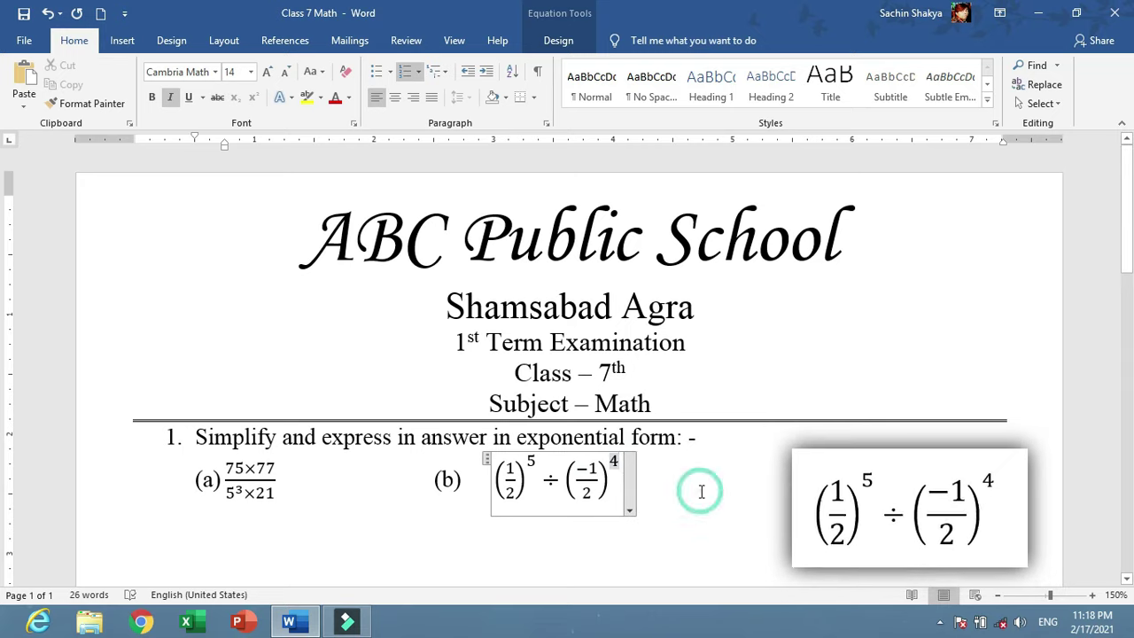
{"action": "key", "text": "Return"}
{"action": "key", "text": "Return"}
{"action": "key", "text": "Return"}
Type '2. Simplify: -' and begin an unnumbered '(a)' line beneath it.
{"action": "type", "text": "2."}
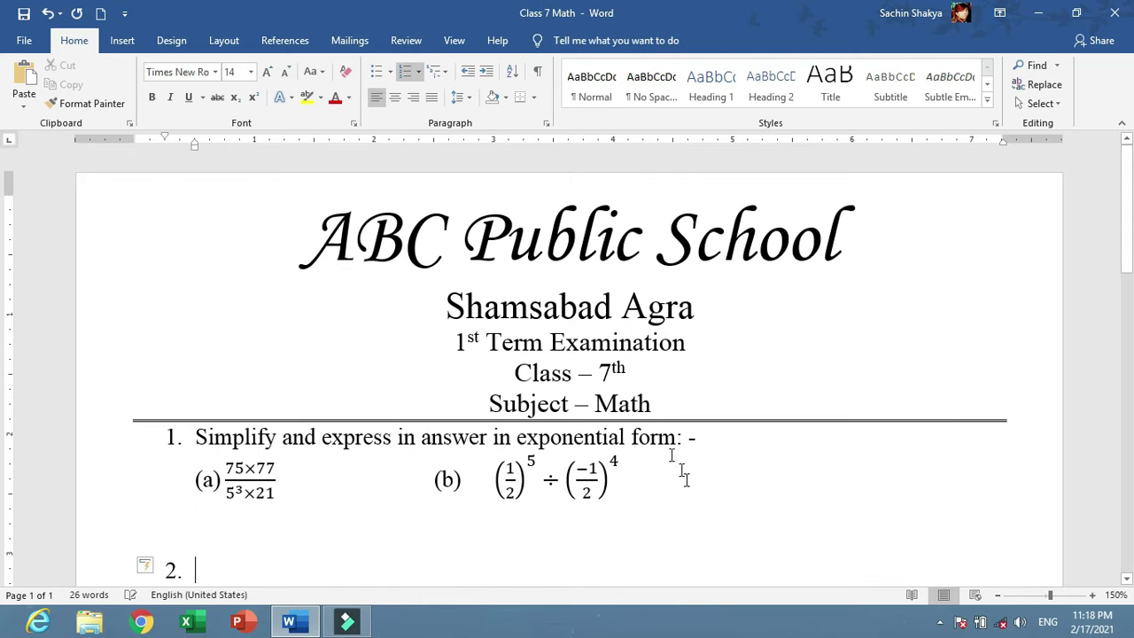
{"action": "scroll", "coordinate": [660, 451], "scroll_direction": "down", "scroll_amount": 1}
{"action": "scroll", "coordinate": [660, 450], "scroll_direction": "down", "scroll_amount": 1}
{"action": "type", "text": "Simpli"}
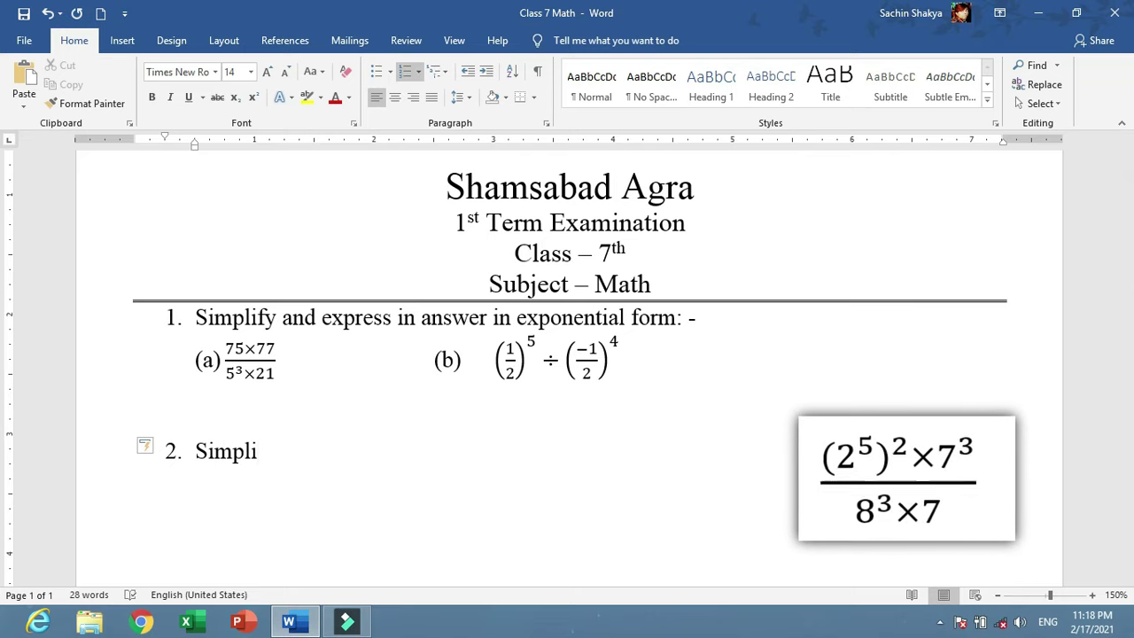
{"action": "type", "text": "fy: -"}
{"action": "key", "text": "Return"}
{"action": "key", "text": "BackSpace"}
{"action": "type", "text": "(a)"}
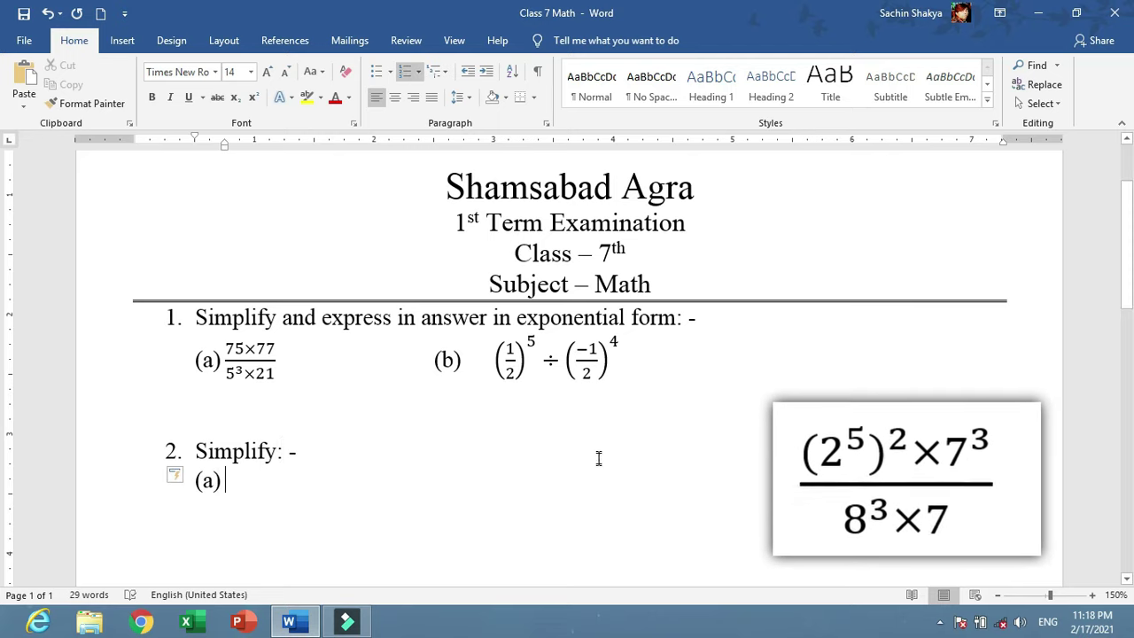
{"action": "scroll", "coordinate": [594, 458], "scroll_direction": "down", "scroll_amount": 3}
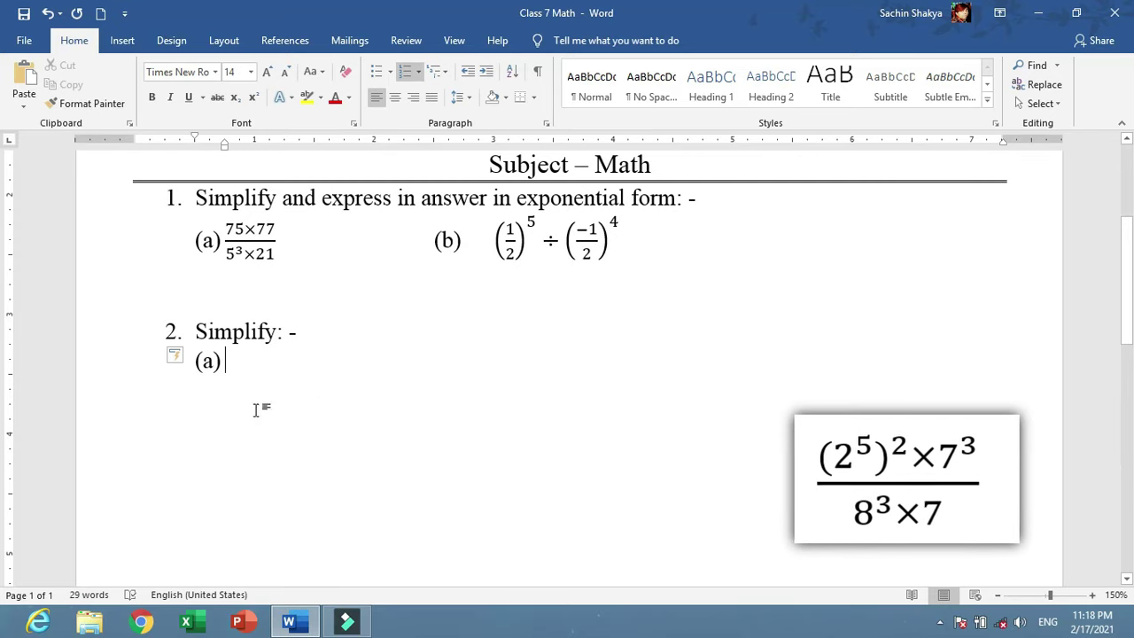
Insert a stacked-fraction equation at part 2(a) and type (2 in its numerator.
{"action": "left_click", "coordinate": [124, 41]}
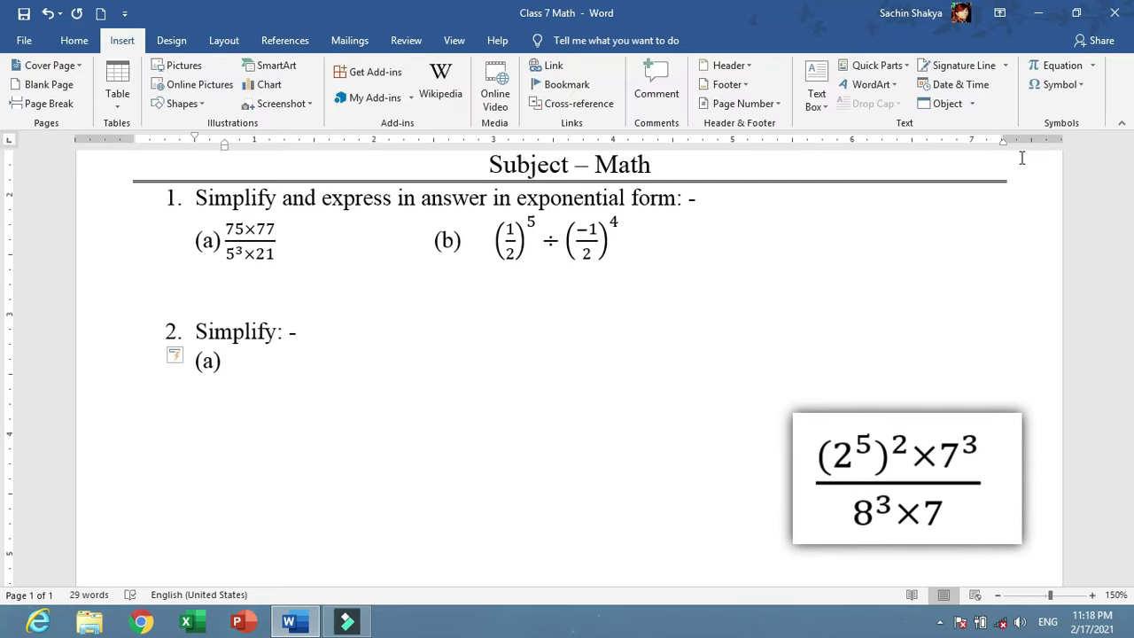
{"action": "left_click", "coordinate": [1056, 65]}
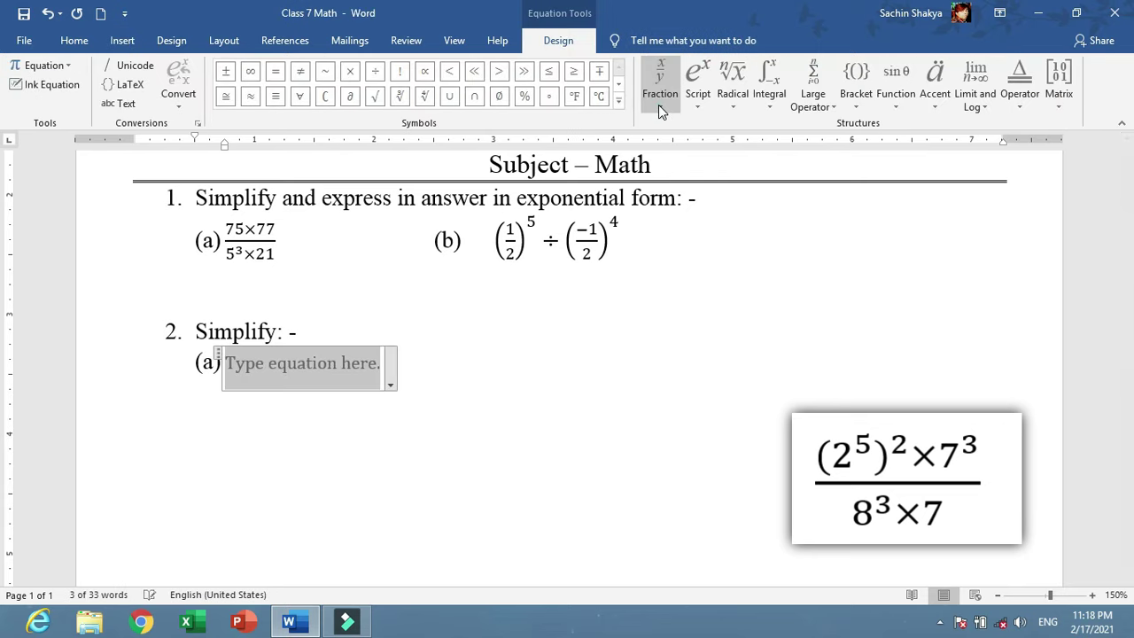
{"action": "left_click", "coordinate": [660, 95]}
{"action": "left_click", "coordinate": [674, 182]}
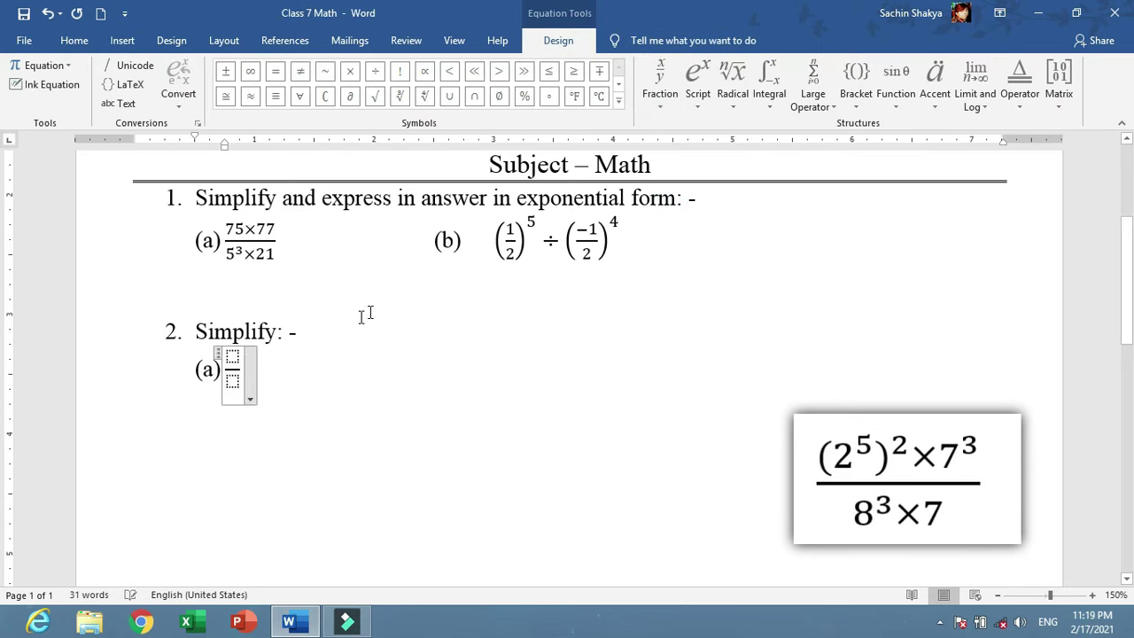
{"action": "left_click", "coordinate": [233, 356]}
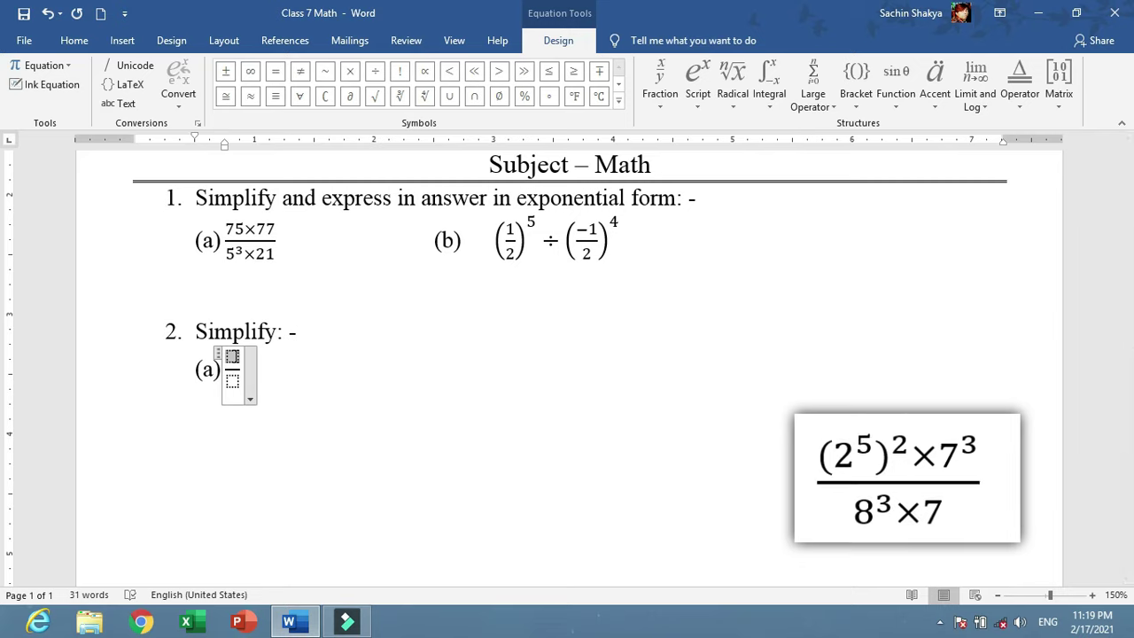
{"action": "type", "text": "("}
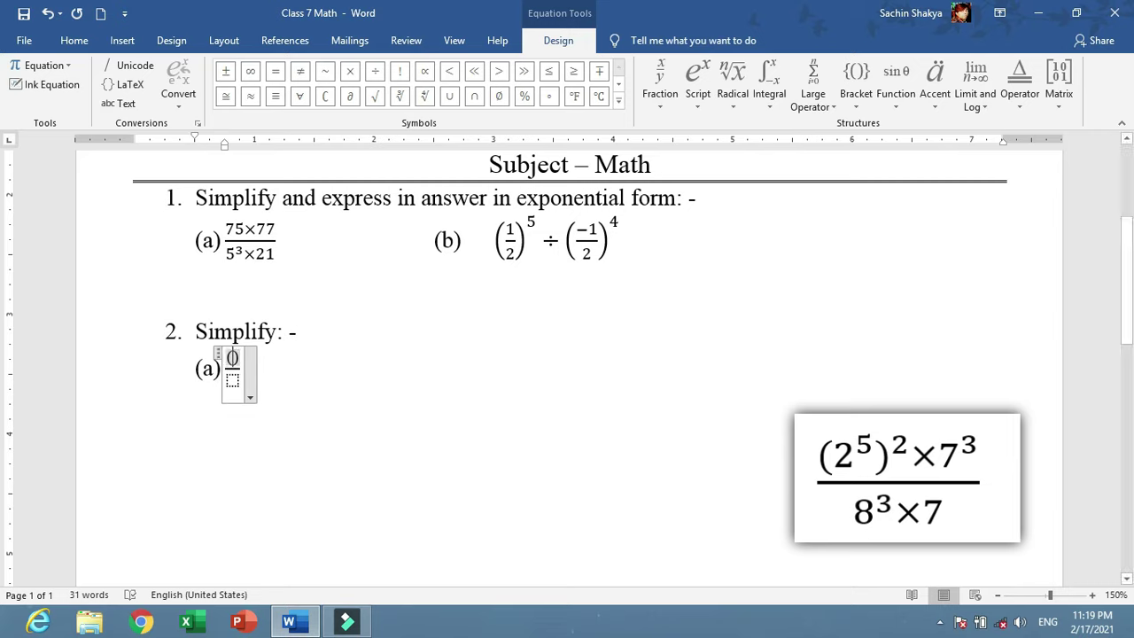
{"action": "type", "text": "2"}
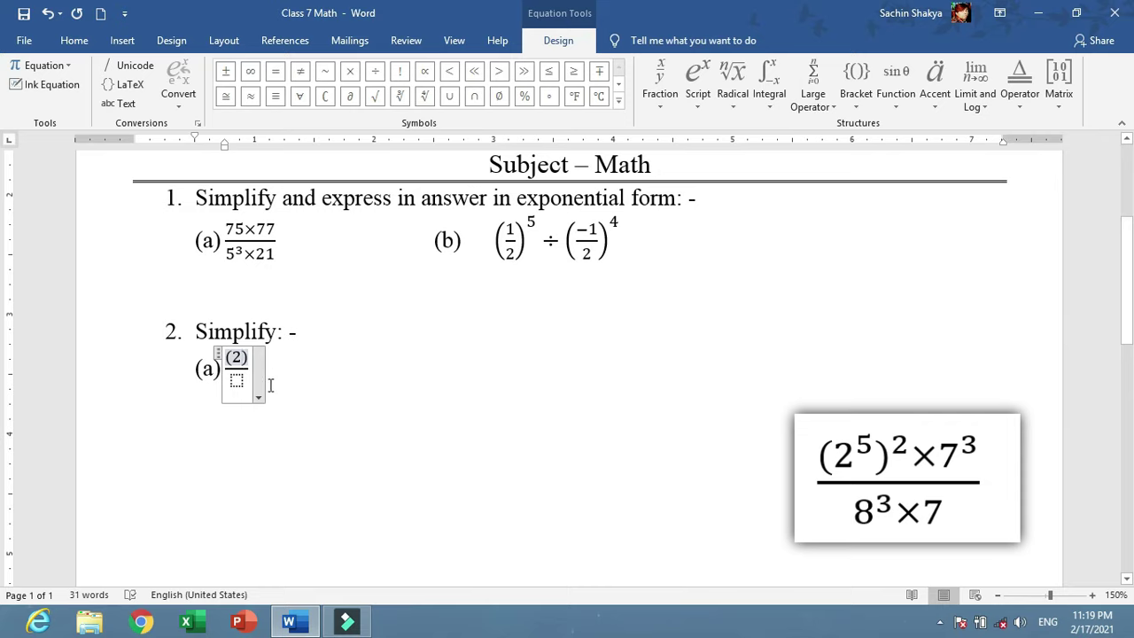
Build the numerator into (2⁵)²× using nested superscripts 5 and 2.
{"action": "left_click", "coordinate": [237, 357]}
{"action": "left_click", "coordinate": [704, 98]}
{"action": "left_click", "coordinate": [713, 185]}
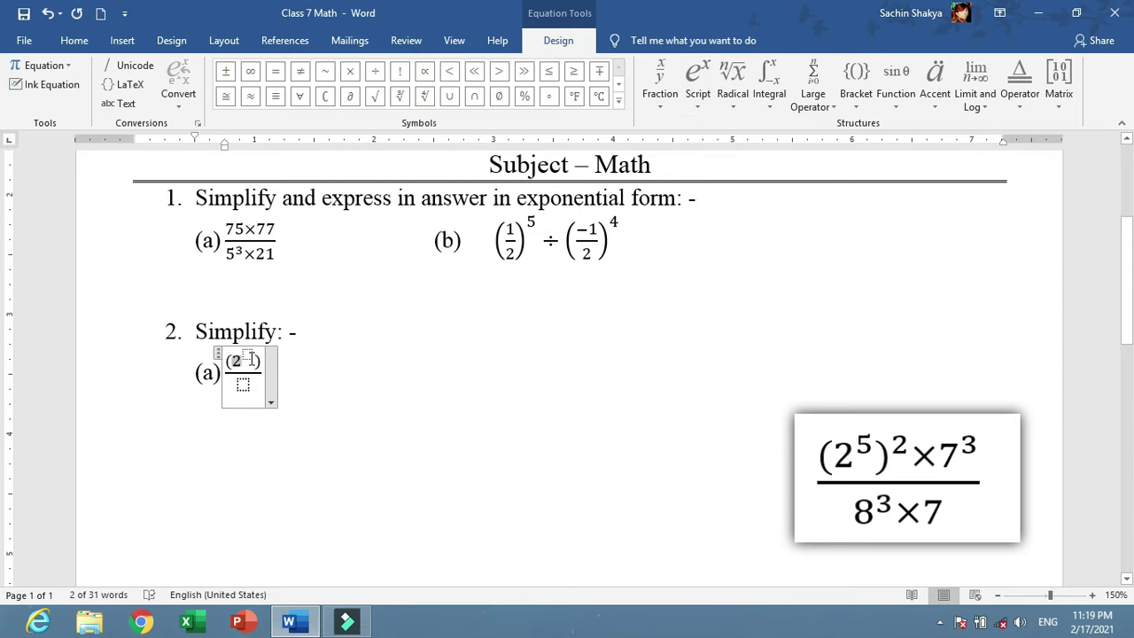
{"action": "type", "text": "5"}
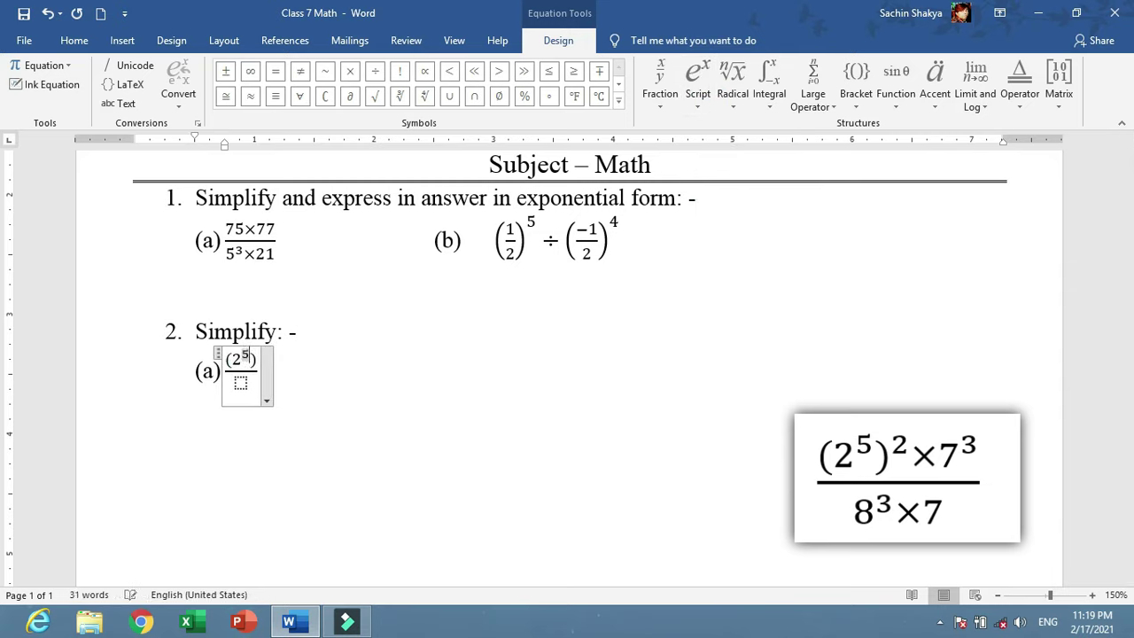
{"action": "left_click", "coordinate": [258, 355]}
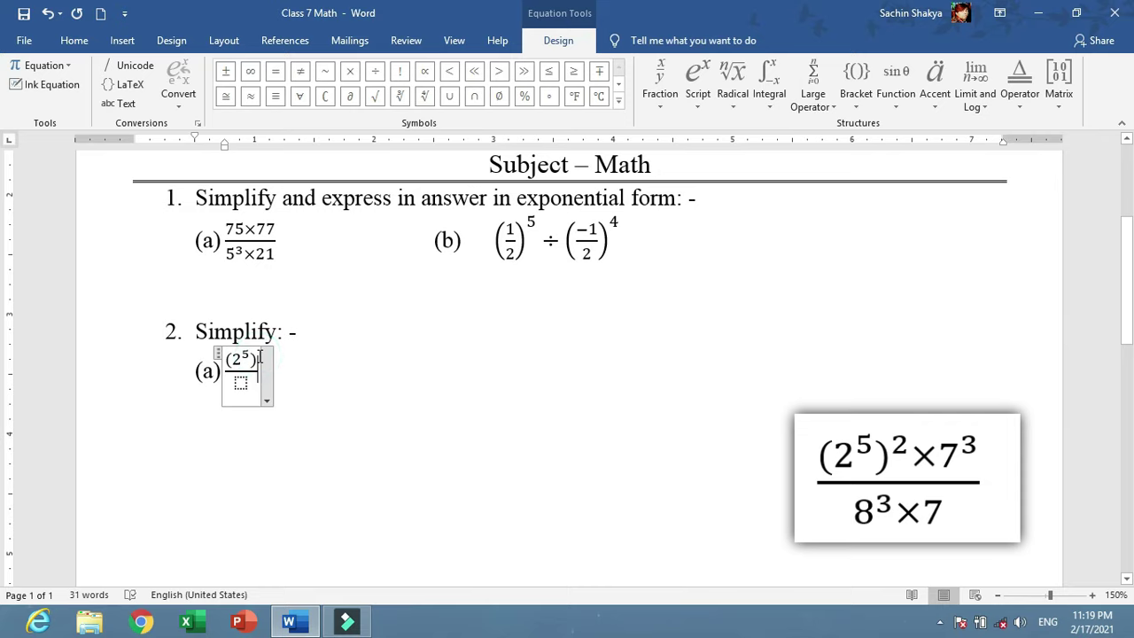
{"action": "left_click_drag", "start_coordinate": [252, 358], "coordinate": [229, 359]}
{"action": "left_click", "coordinate": [698, 84]}
{"action": "left_click", "coordinate": [708, 161]}
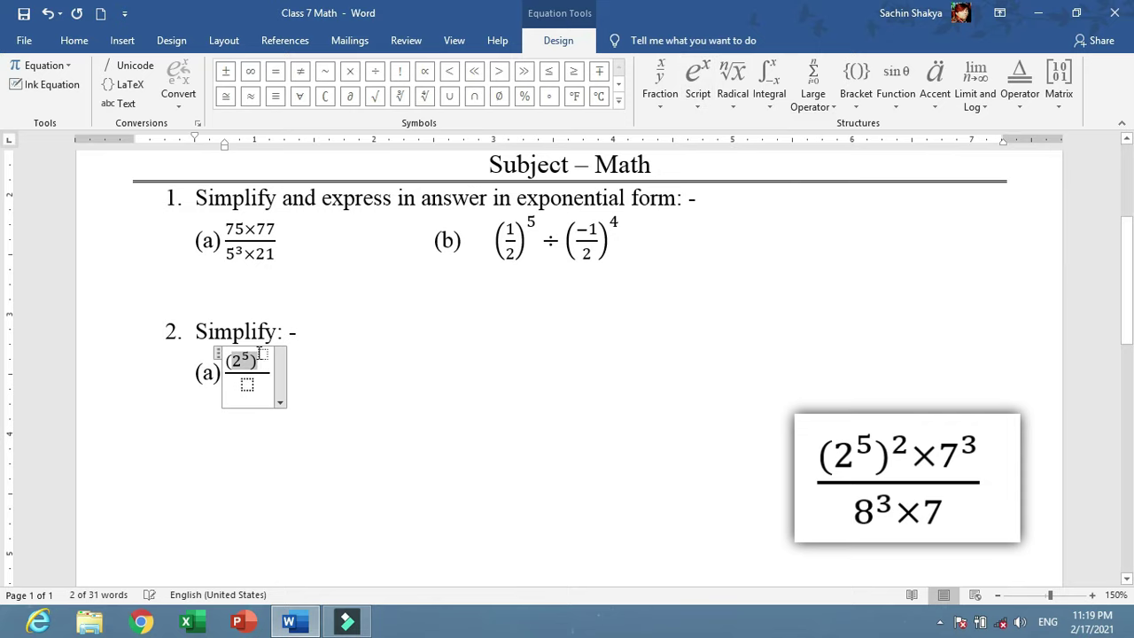
{"action": "left_click", "coordinate": [262, 354]}
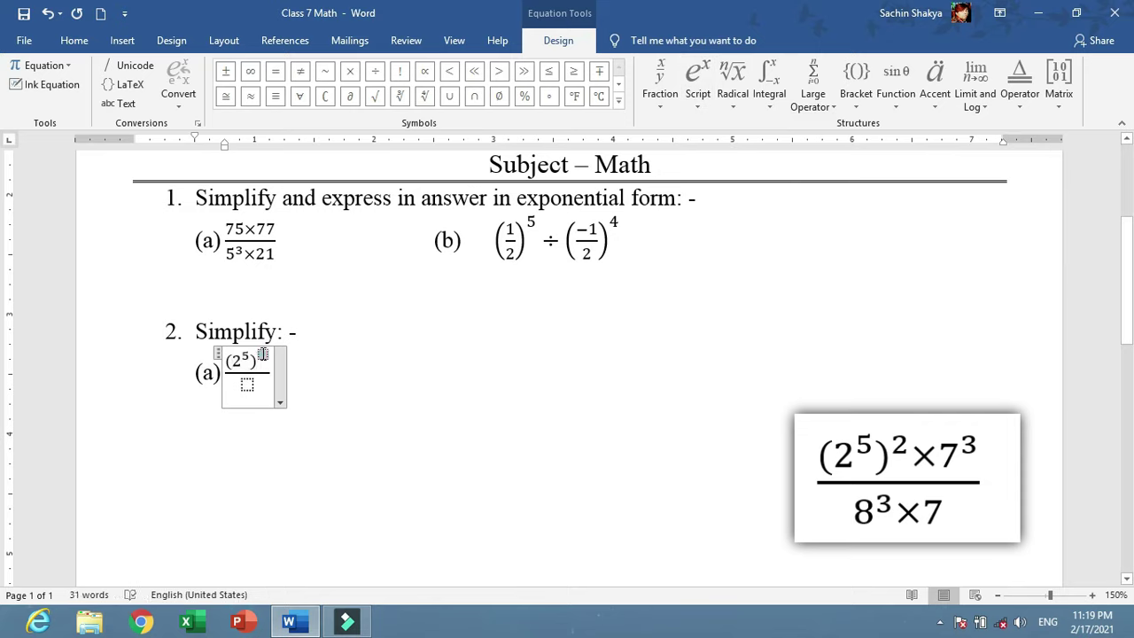
{"action": "type", "text": "2"}
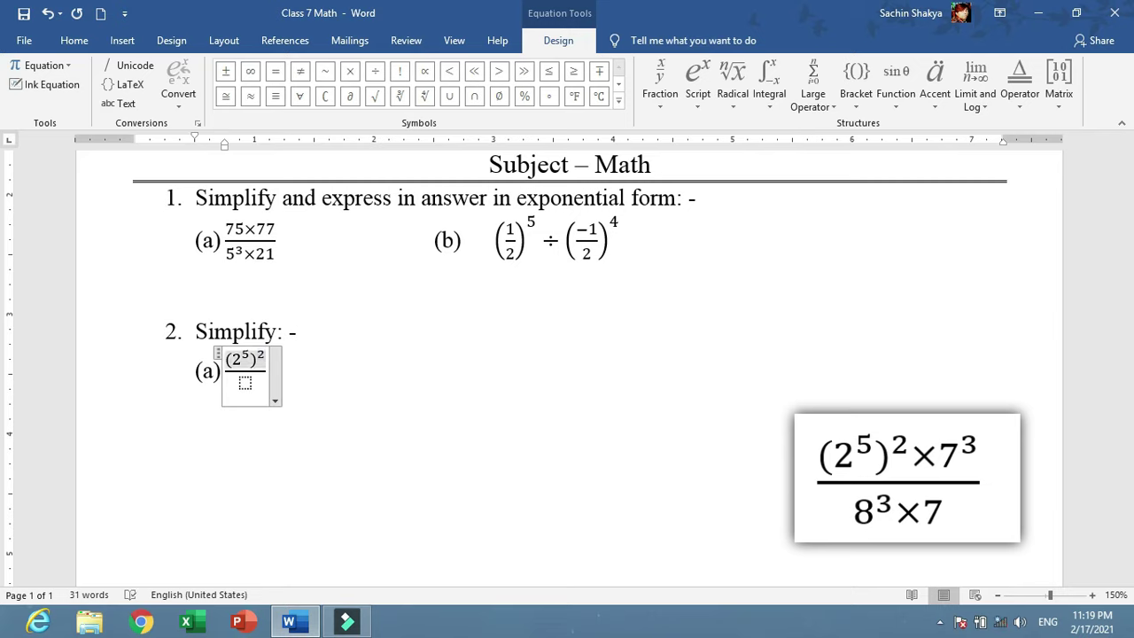
{"action": "left_click", "coordinate": [350, 72]}
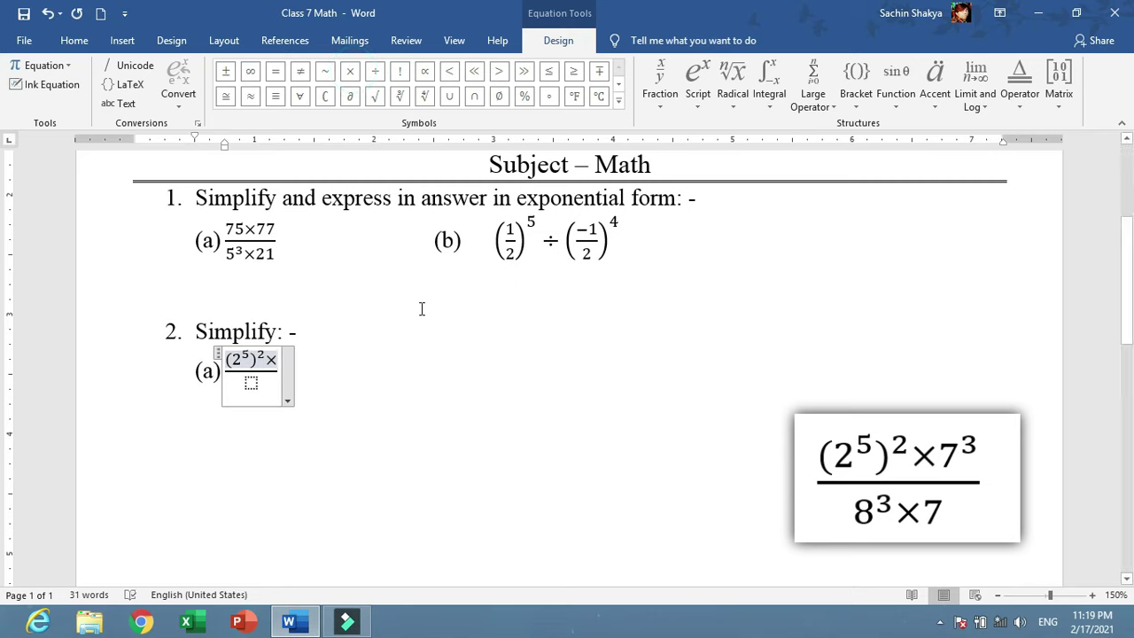
Add 7³ after the times sign in the numerator.
{"action": "left_click", "coordinate": [697, 88]}
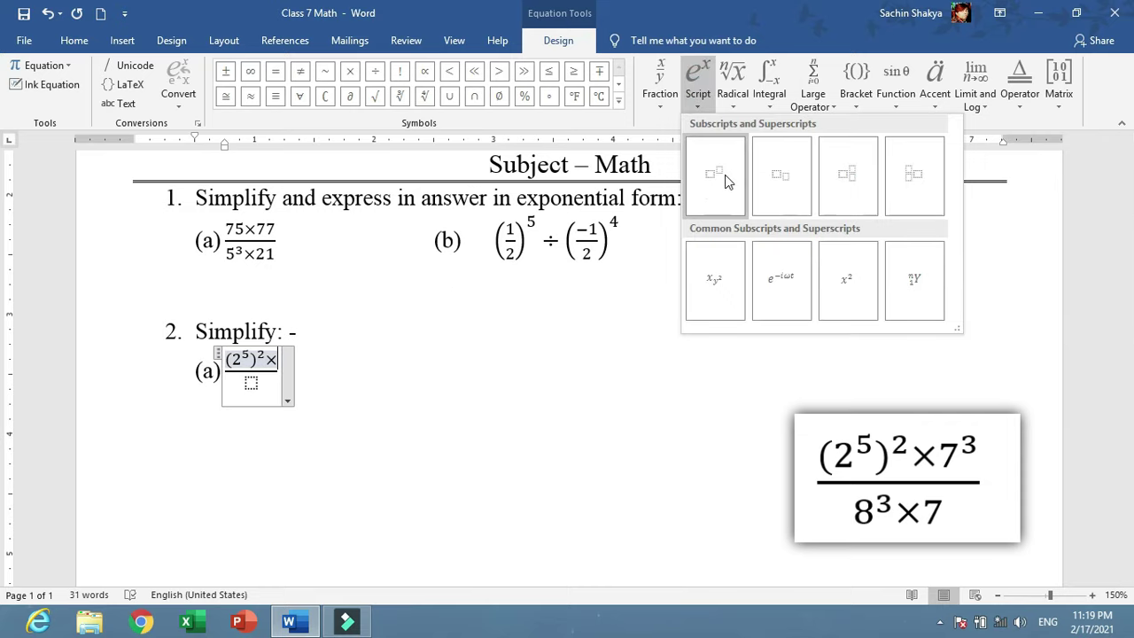
{"action": "left_click", "coordinate": [725, 181]}
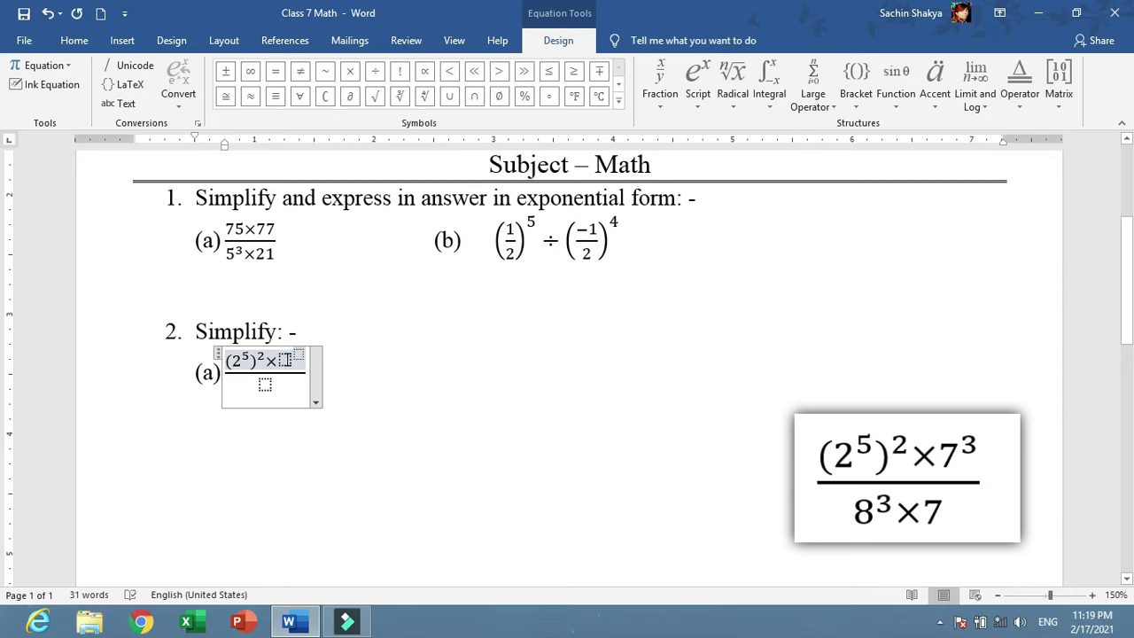
{"action": "left_click", "coordinate": [285, 358]}
{"action": "type", "text": "7"}
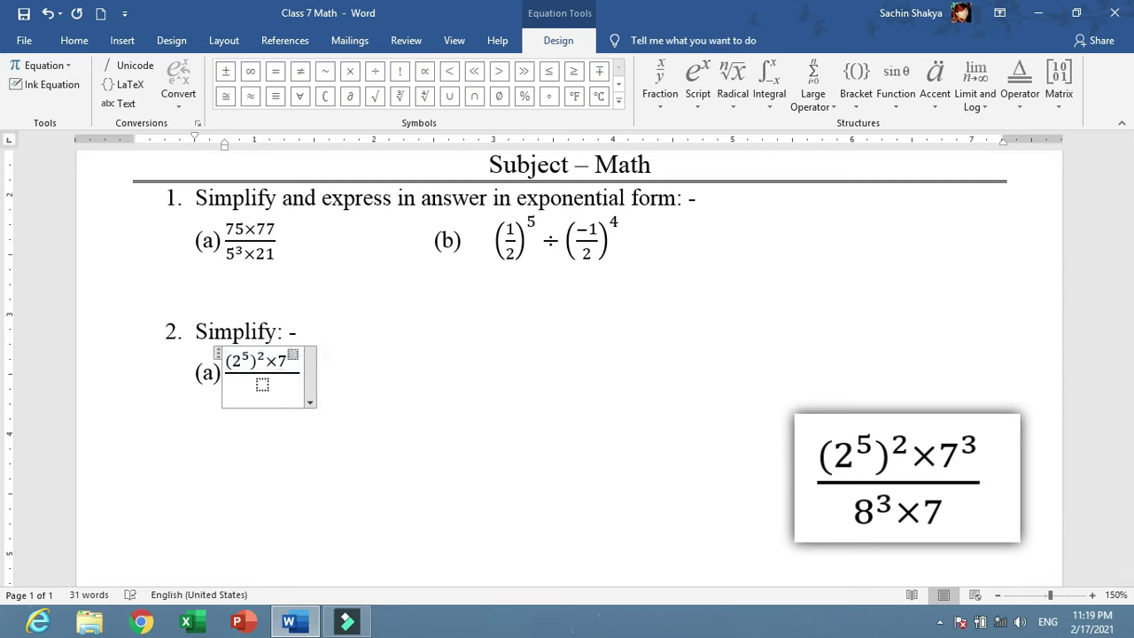
{"action": "type", "text": "3"}
Fill the denominator with 8³×7 and finish editing the equation.
{"action": "left_click", "coordinate": [260, 382]}
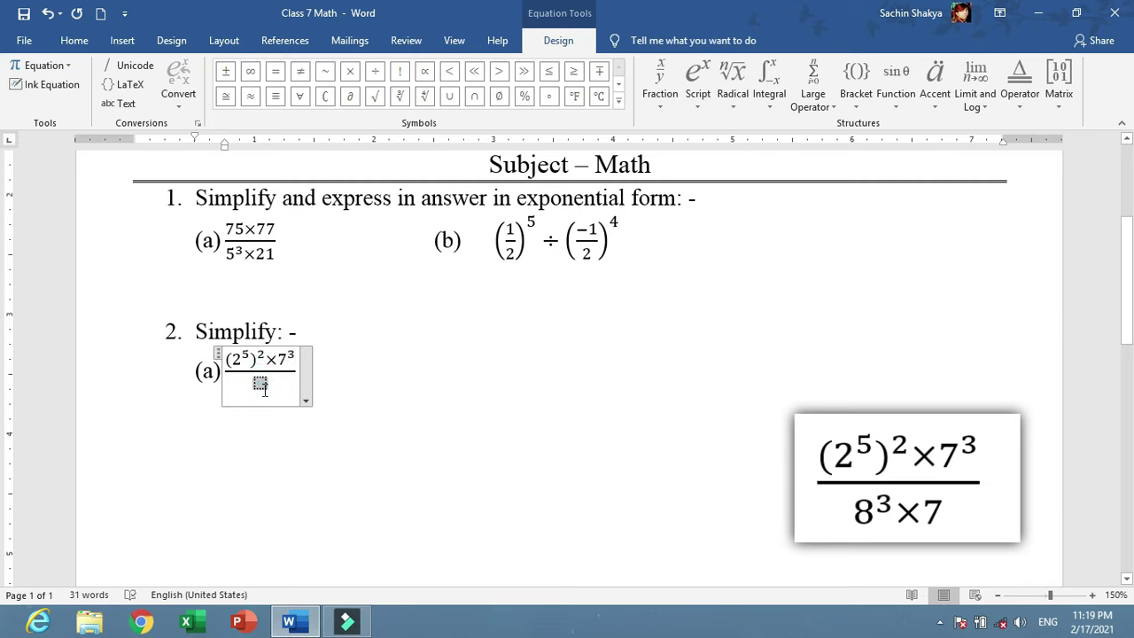
{"action": "left_click", "coordinate": [714, 103]}
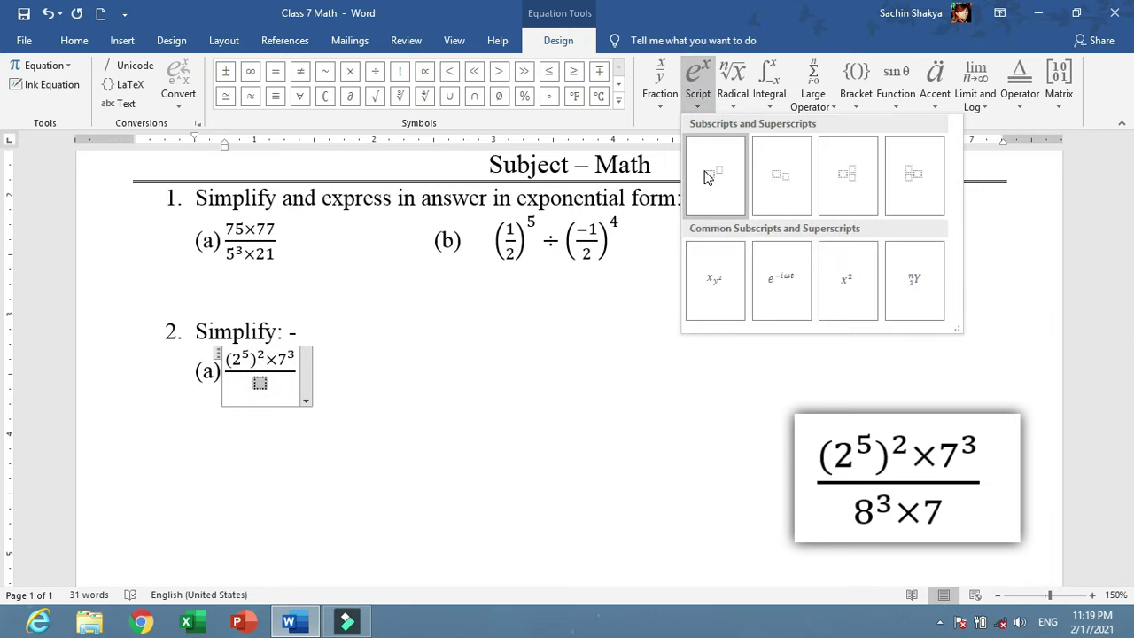
{"action": "left_click", "coordinate": [260, 385]}
{"action": "type", "text": "8"}
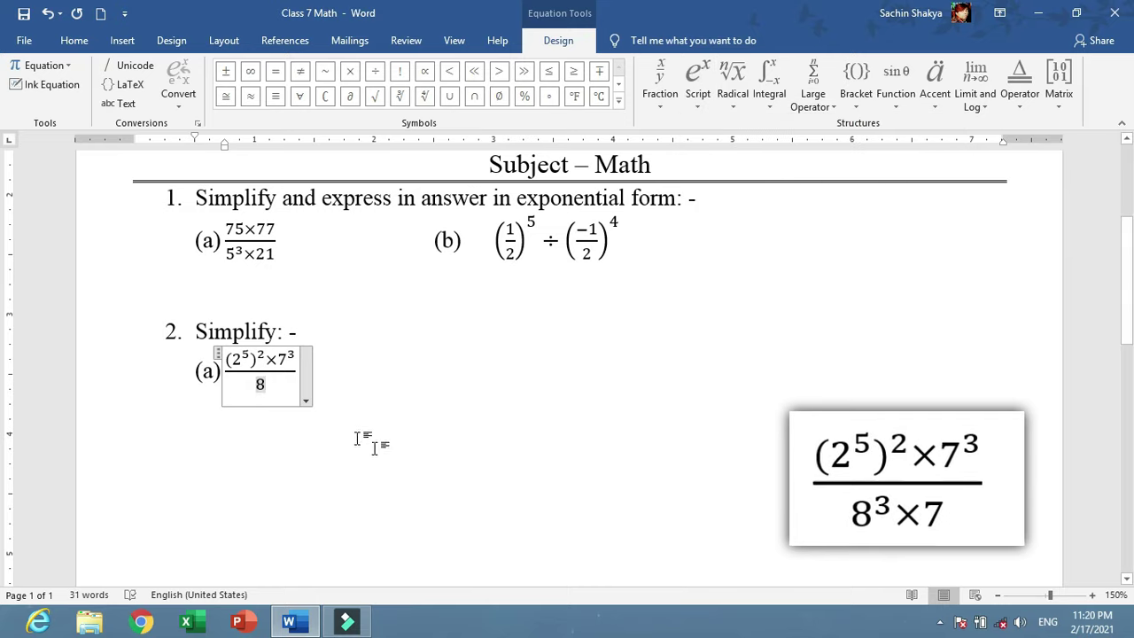
{"action": "left_click", "coordinate": [260, 383]}
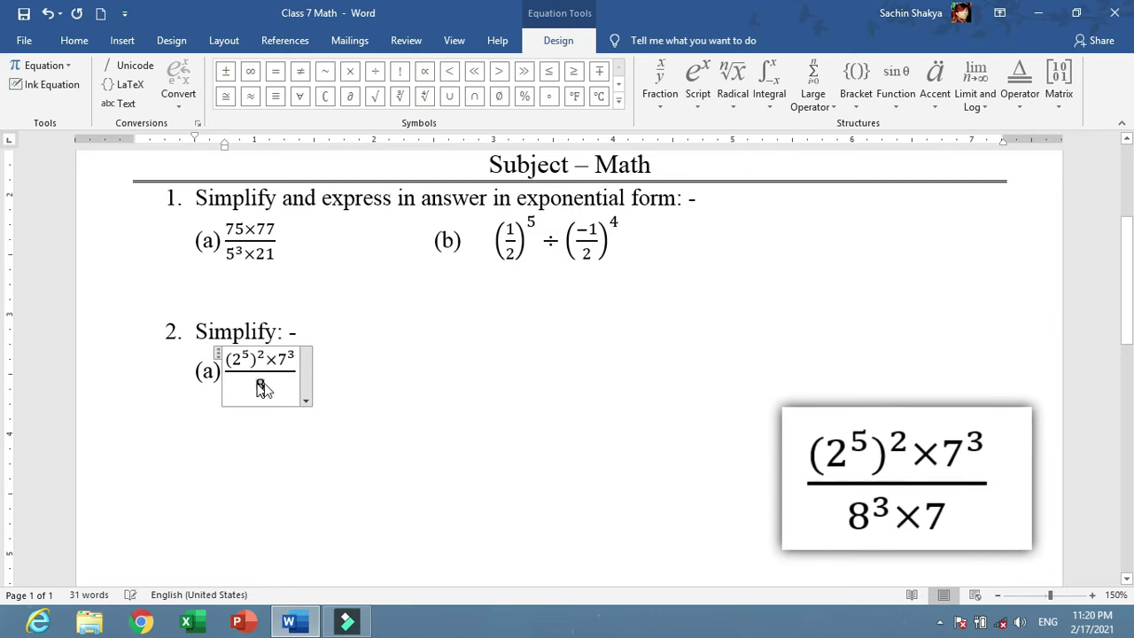
{"action": "left_click", "coordinate": [697, 88]}
{"action": "left_click", "coordinate": [711, 173]}
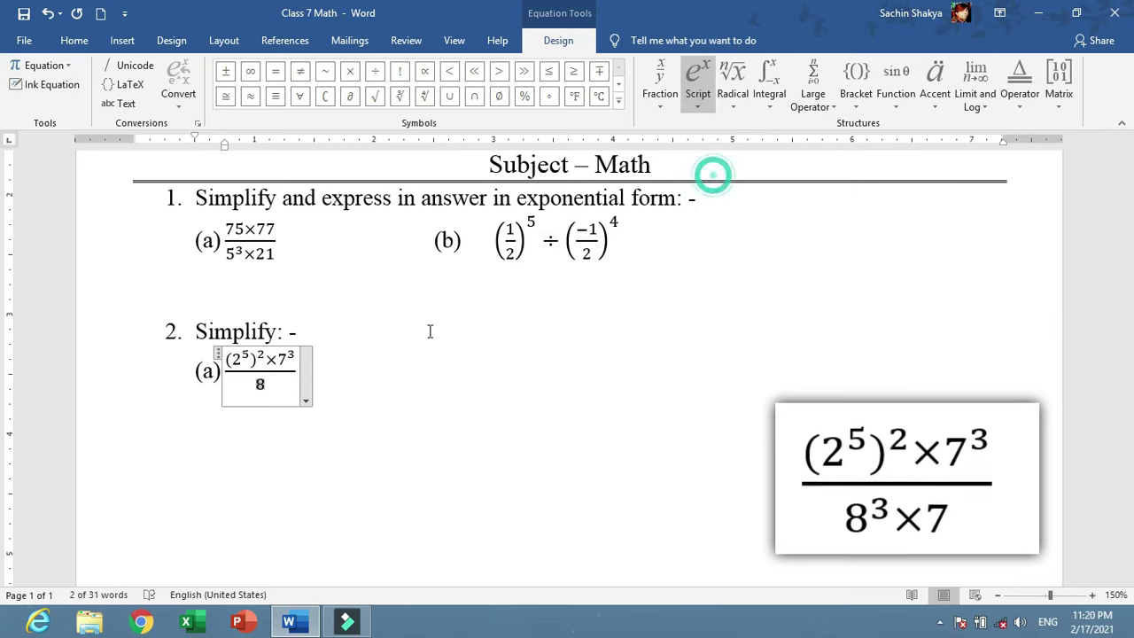
{"action": "left_click", "coordinate": [266, 379]}
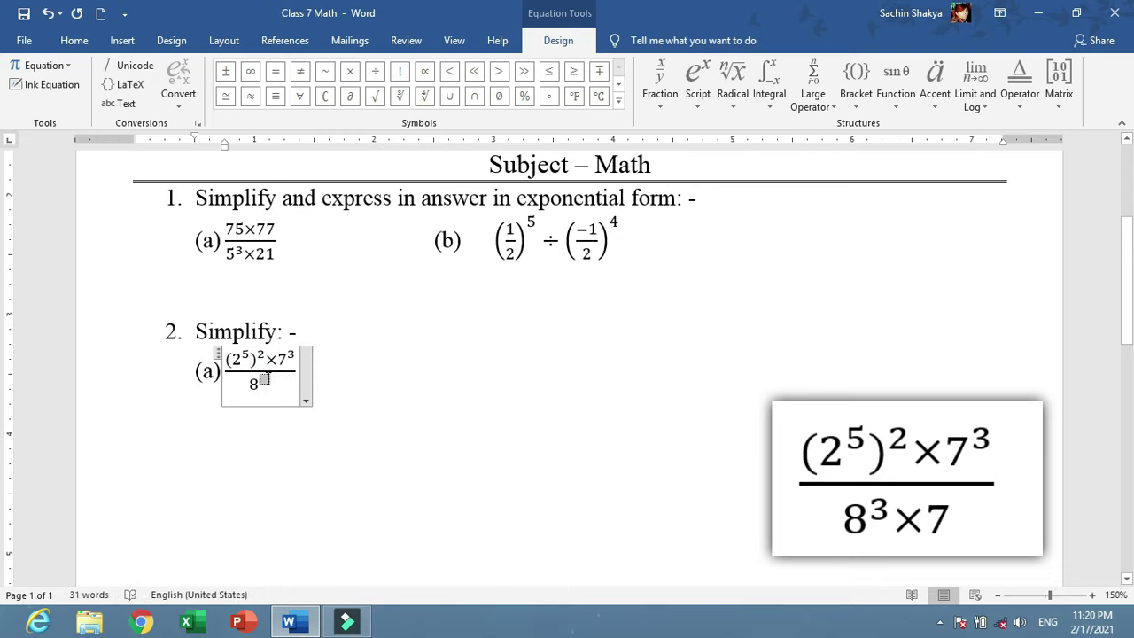
{"action": "type", "text": "3"}
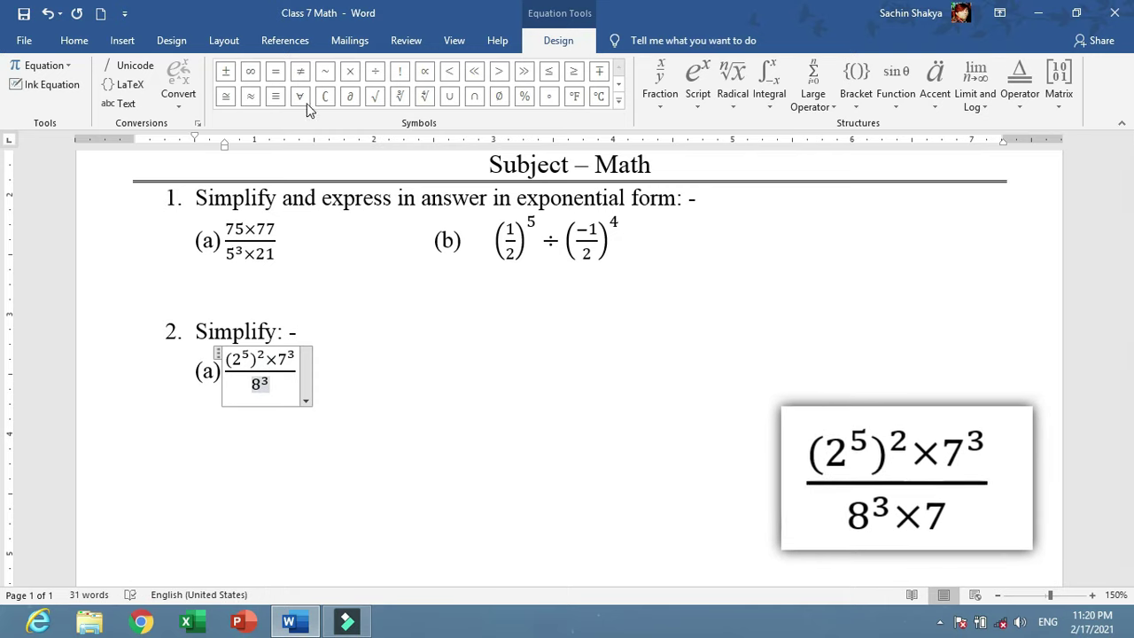
{"action": "left_click", "coordinate": [350, 71]}
{"action": "type", "text": "7"}
{"action": "left_click", "coordinate": [494, 409]}
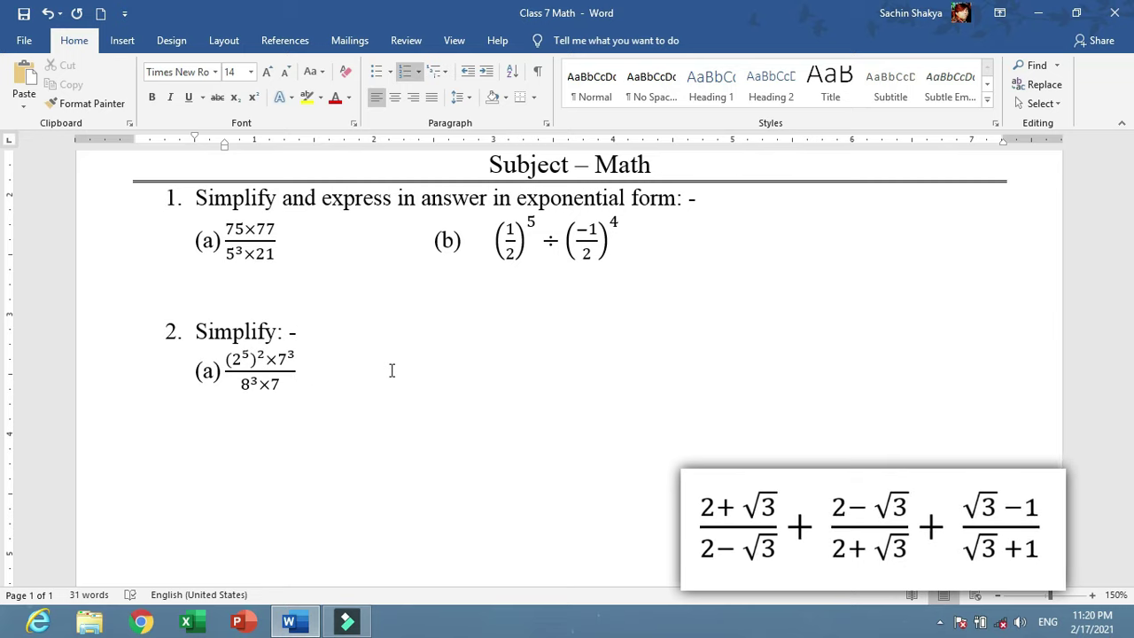
Add a new line labelled (b) beneath part 2(a), correcting a mistaken first attempt.
{"action": "key", "text": "Return"}
{"action": "type", "text": "(b)"}
{"action": "key", "text": "alt+equal"}
{"action": "key", "text": "BackSpace"}
{"action": "key", "text": "BackSpace"}
{"action": "key", "text": "BackSpace"}
{"action": "key", "text": "BackSpace"}
{"action": "key", "text": "Return"}
{"action": "type", "text": "(b)"}
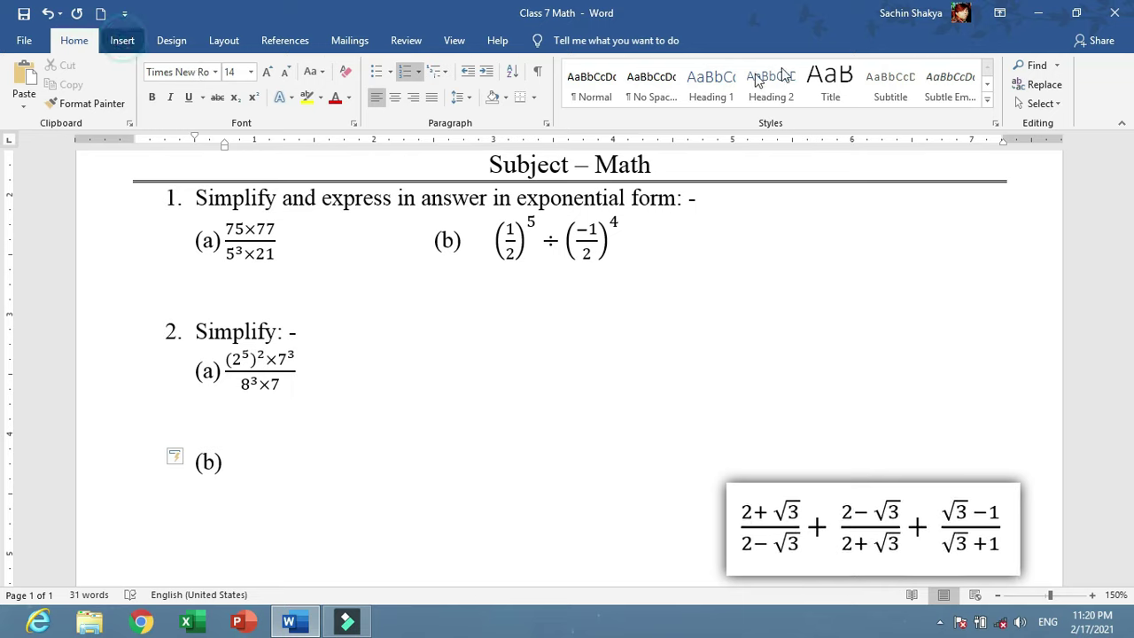
Insert a stacked-fraction equation at part (b) with 2+ in the numerator.
{"action": "left_click", "coordinate": [121, 40]}
{"action": "left_click", "coordinate": [1060, 68]}
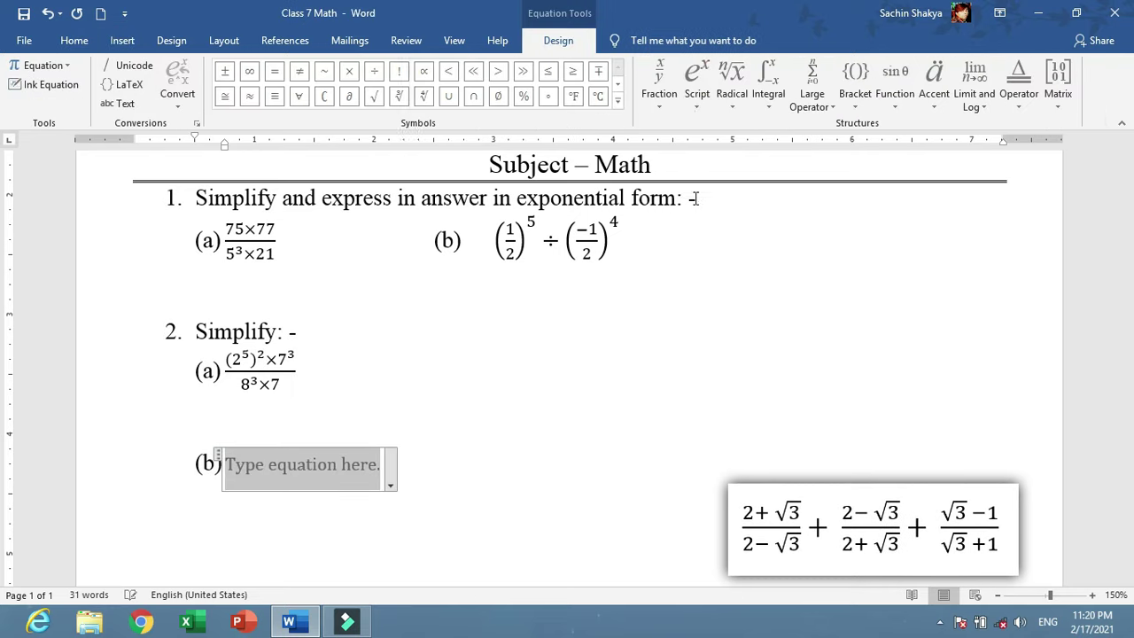
{"action": "left_click", "coordinate": [669, 104]}
{"action": "left_click", "coordinate": [672, 169]}
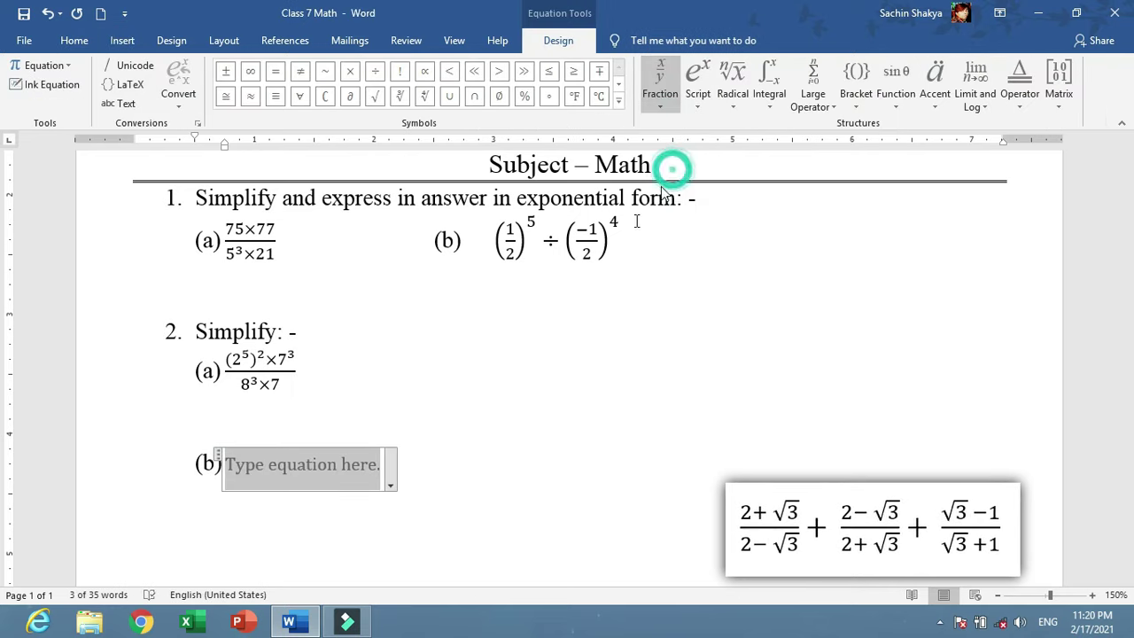
{"action": "left_click", "coordinate": [234, 458]}
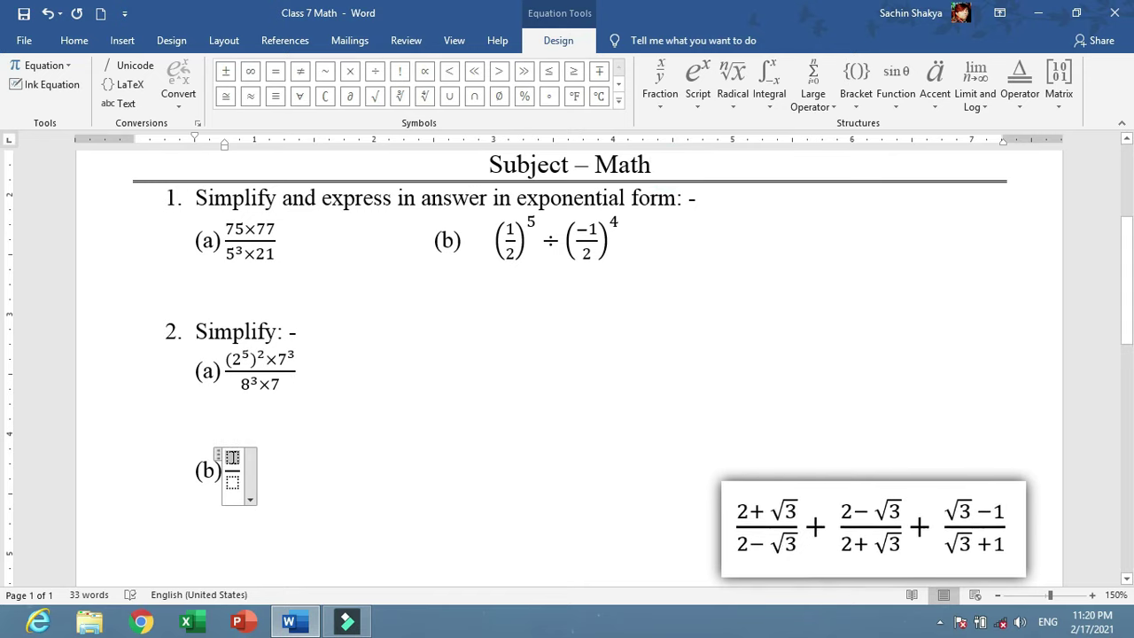
{"action": "type", "text": "2+"}
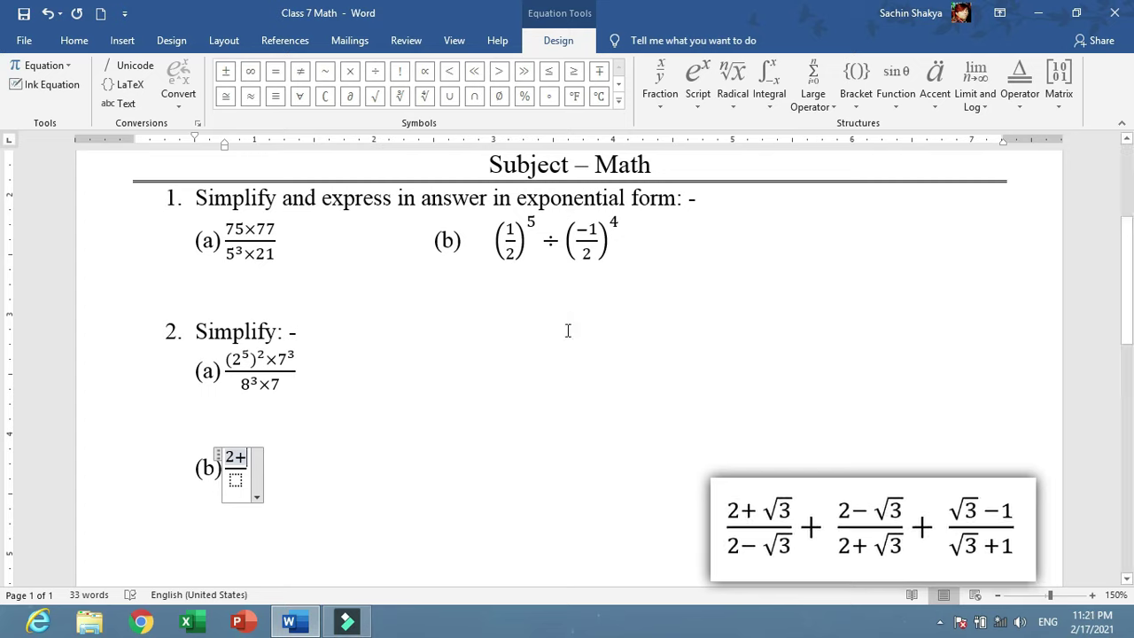
Add a square root after 2+ in the numerator, undoing a misplaced root on 3.
{"action": "type", "text": "3"}
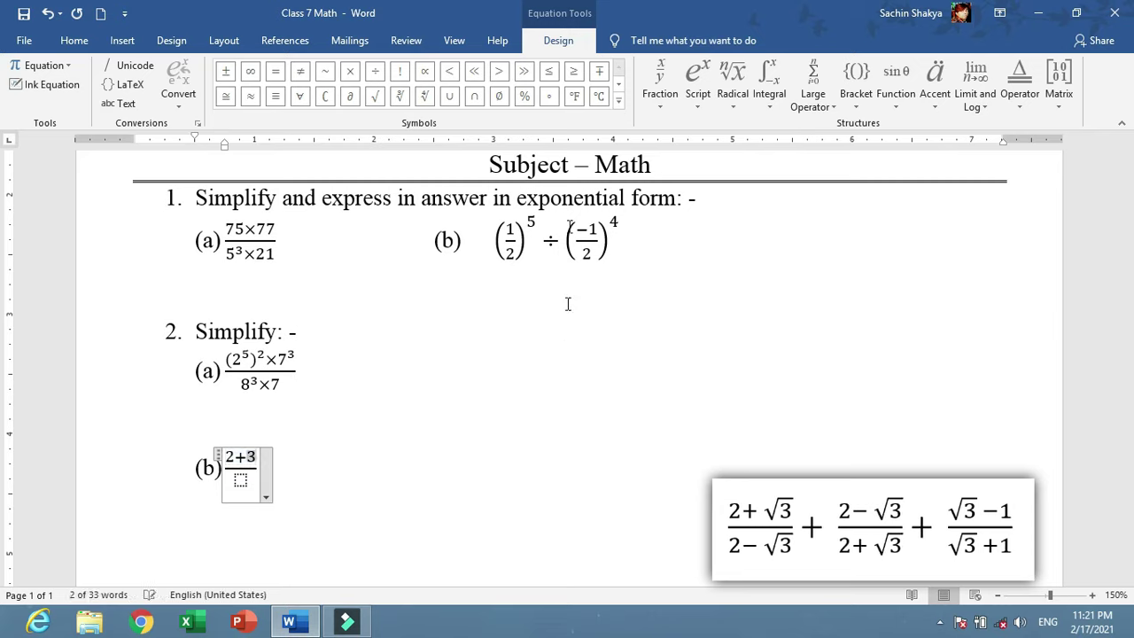
{"action": "left_click", "coordinate": [732, 79]}
{"action": "left_click", "coordinate": [735, 173]}
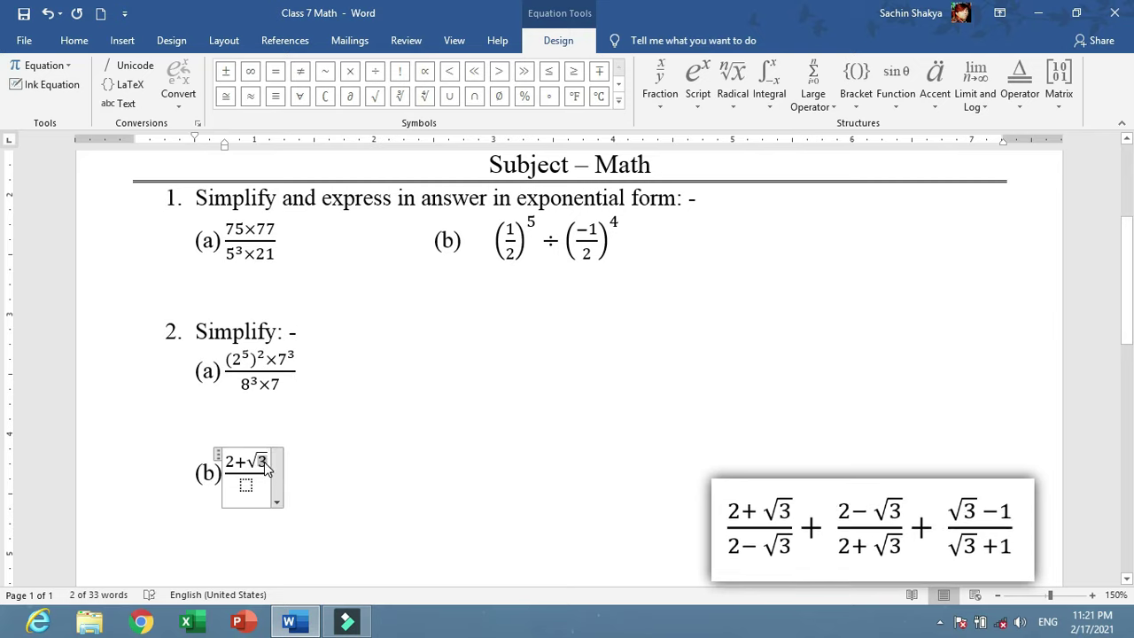
{"action": "key", "text": "ctrl+z"}
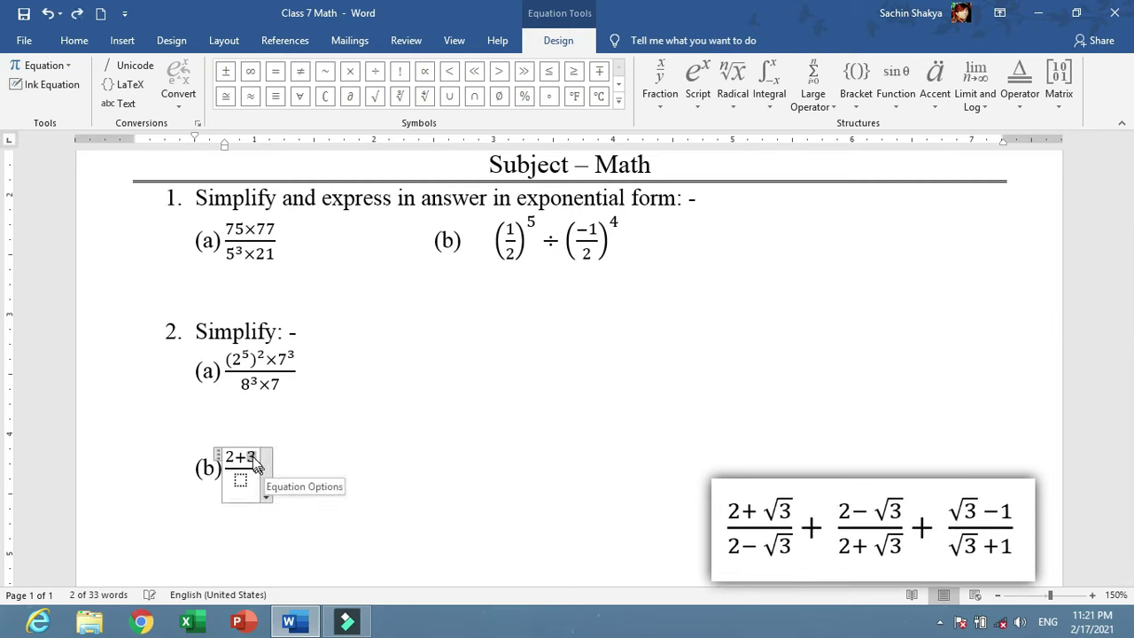
{"action": "key", "text": "BackSpace"}
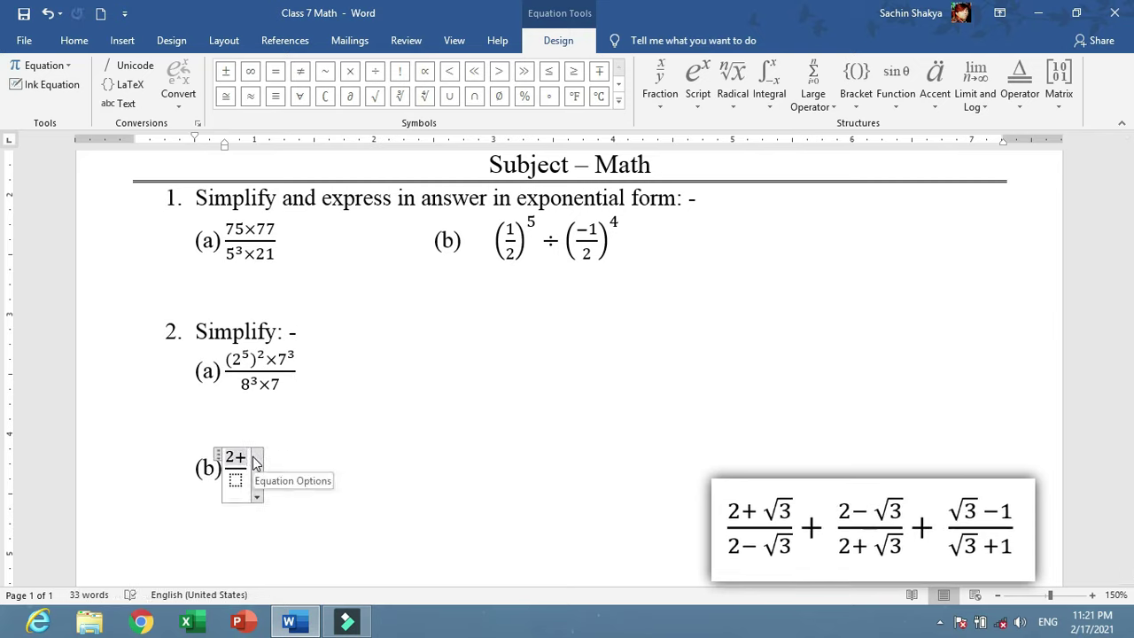
{"action": "left_click", "coordinate": [735, 104]}
{"action": "left_click", "coordinate": [749, 169]}
{"action": "left_click", "coordinate": [265, 459]}
Complete the first fraction as (2+√3)/(2−√3).
{"action": "type", "text": "3"}
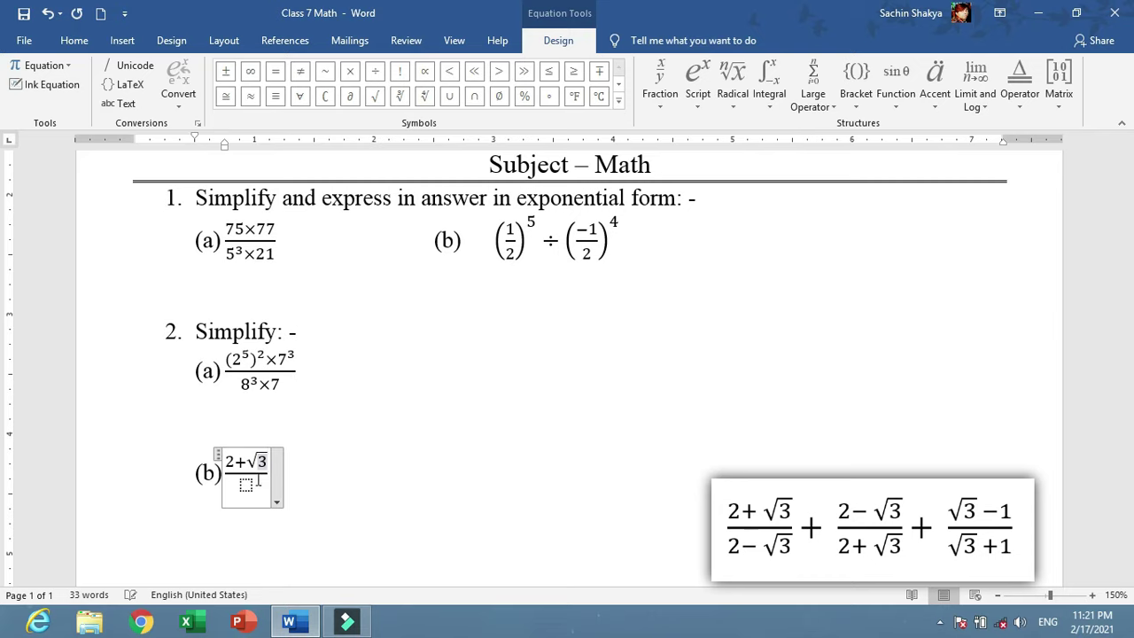
{"action": "left_click", "coordinate": [246, 484]}
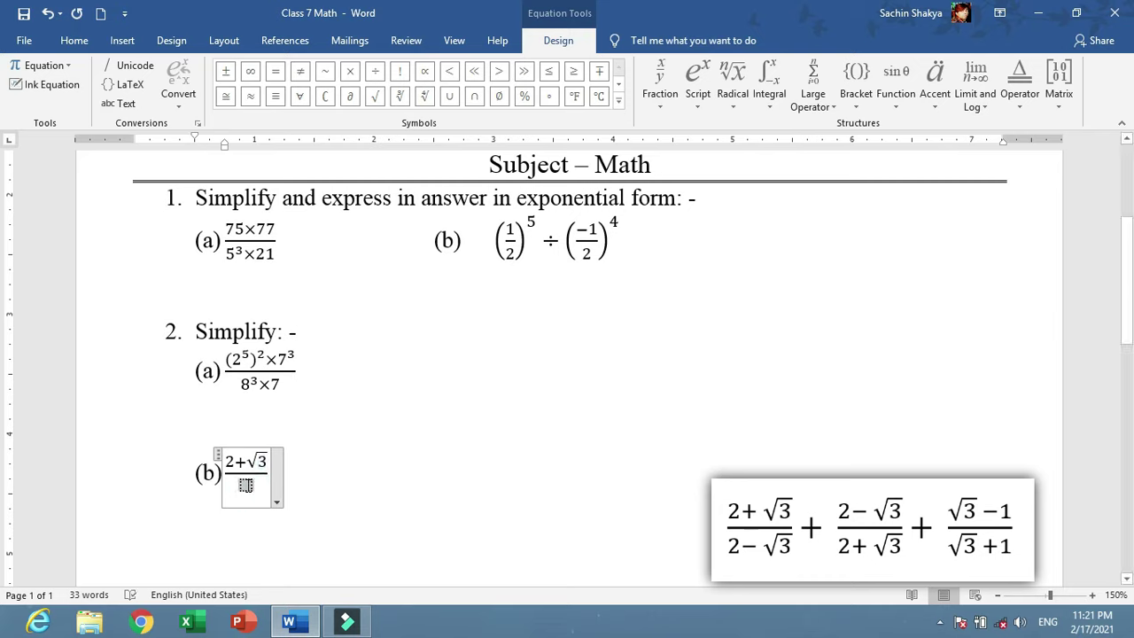
{"action": "type", "text": "2−"}
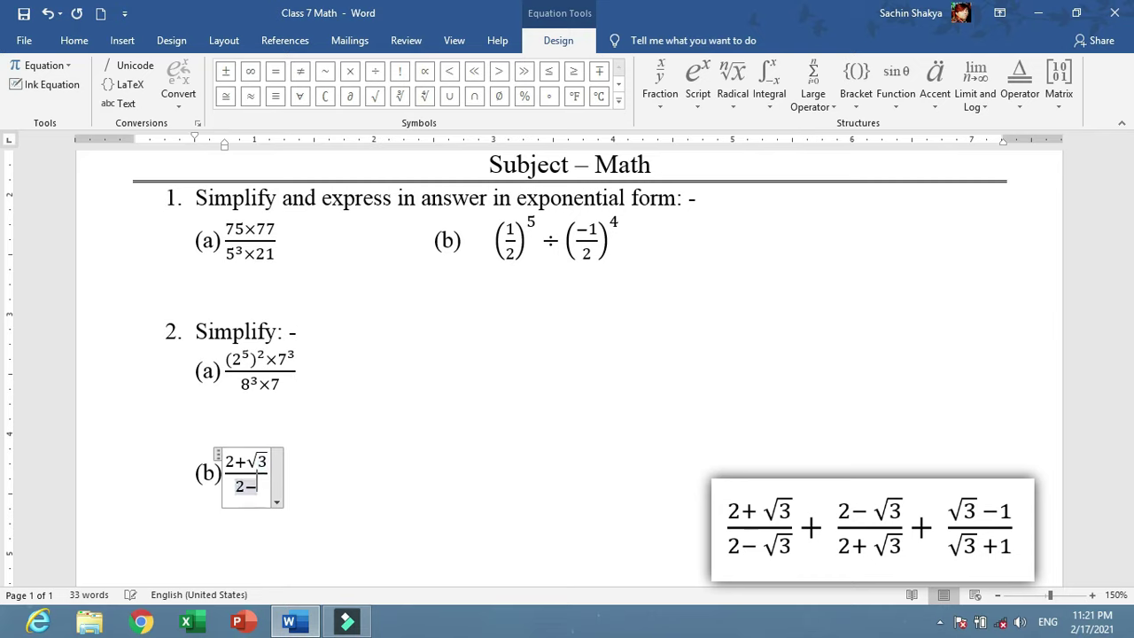
{"action": "left_click", "coordinate": [235, 457]}
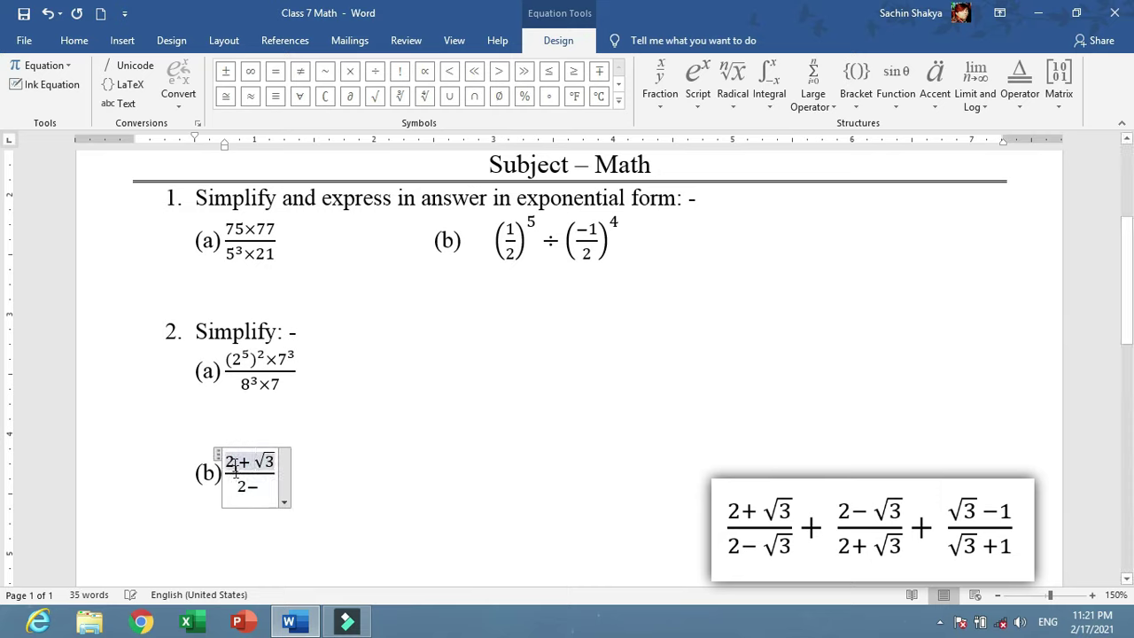
{"action": "left_click", "coordinate": [267, 488]}
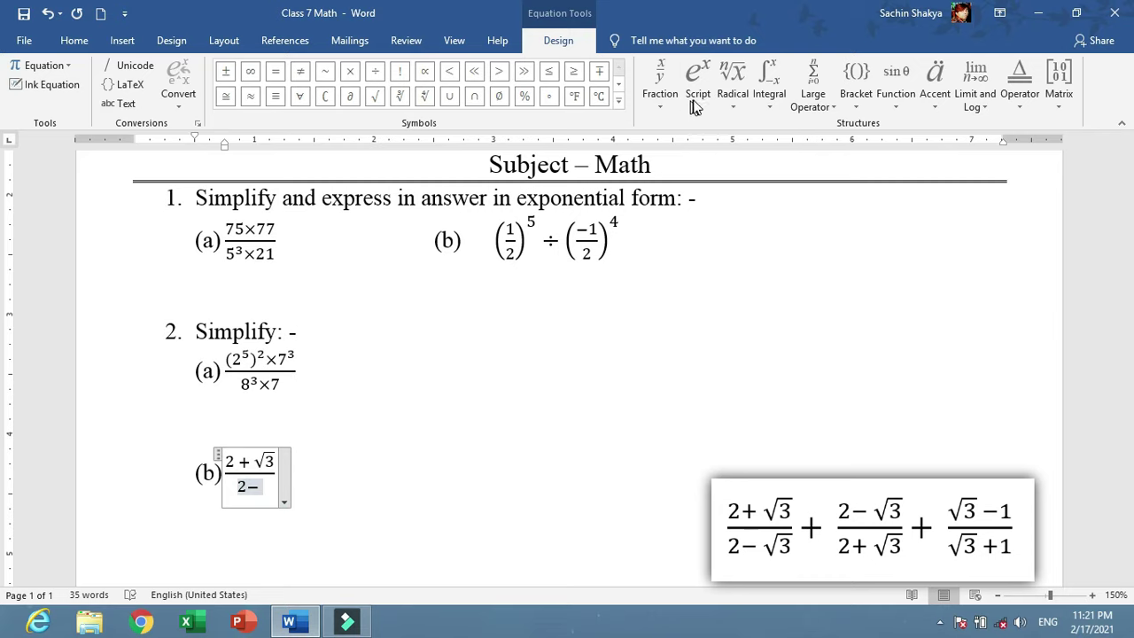
{"action": "left_click", "coordinate": [733, 106]}
{"action": "left_click", "coordinate": [744, 164]}
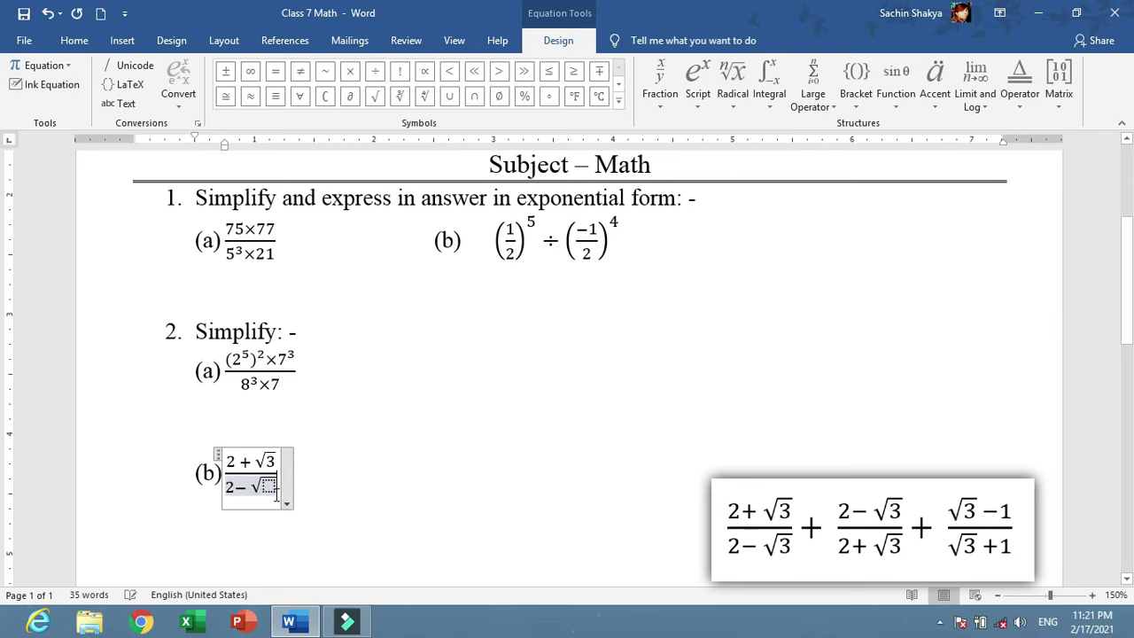
{"action": "type", "text": "3"}
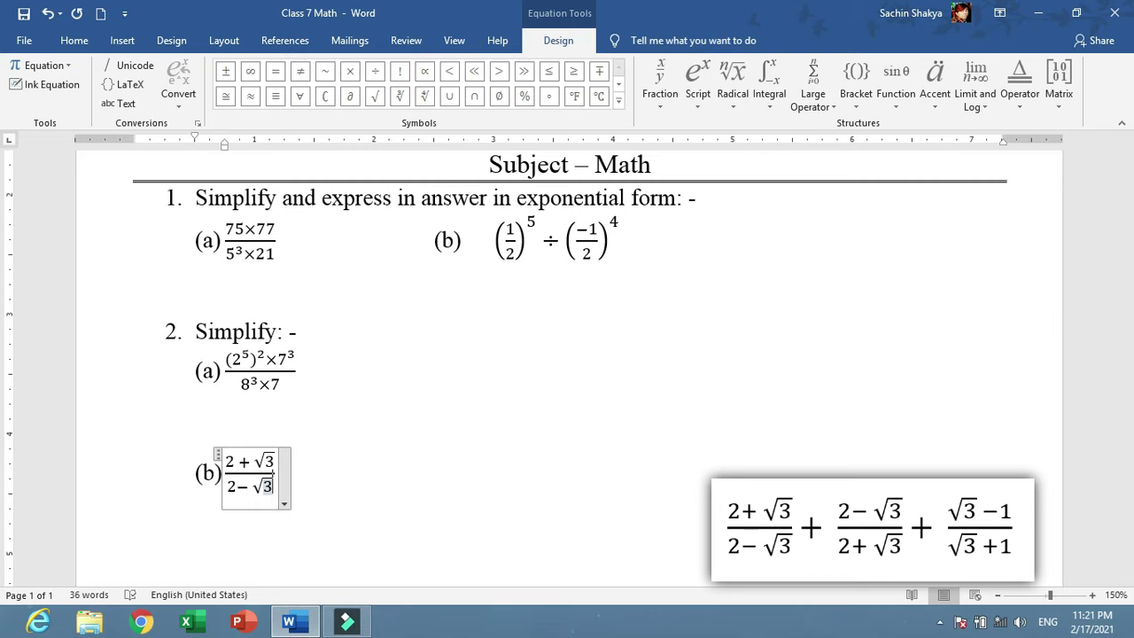
{"action": "key", "text": "Right"}
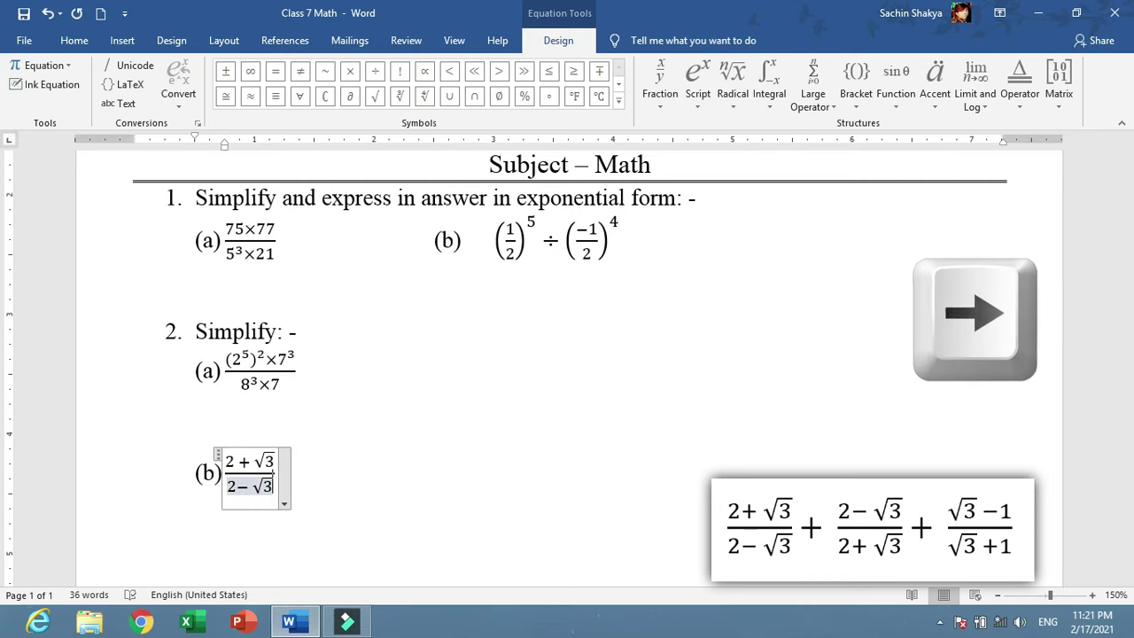
{"action": "key", "text": "Right"}
{"action": "key", "text": "Right"}
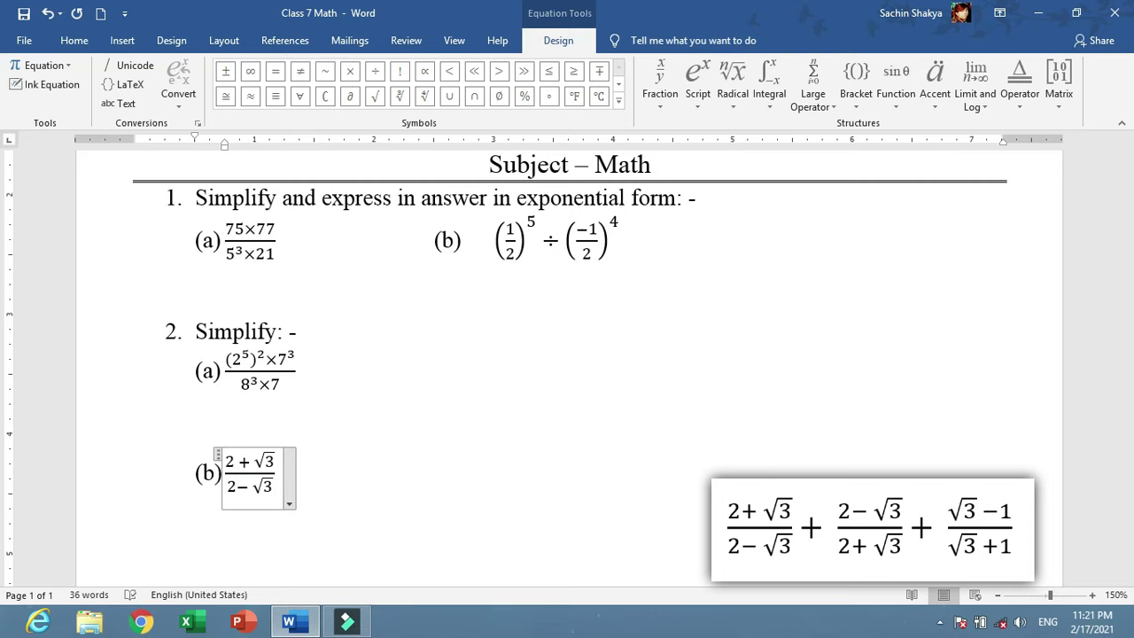
Append a plus sign and a pasted copy of the fraction, editing its signs to (2−√3)/(2+√3).
{"action": "type", "text": "+"}
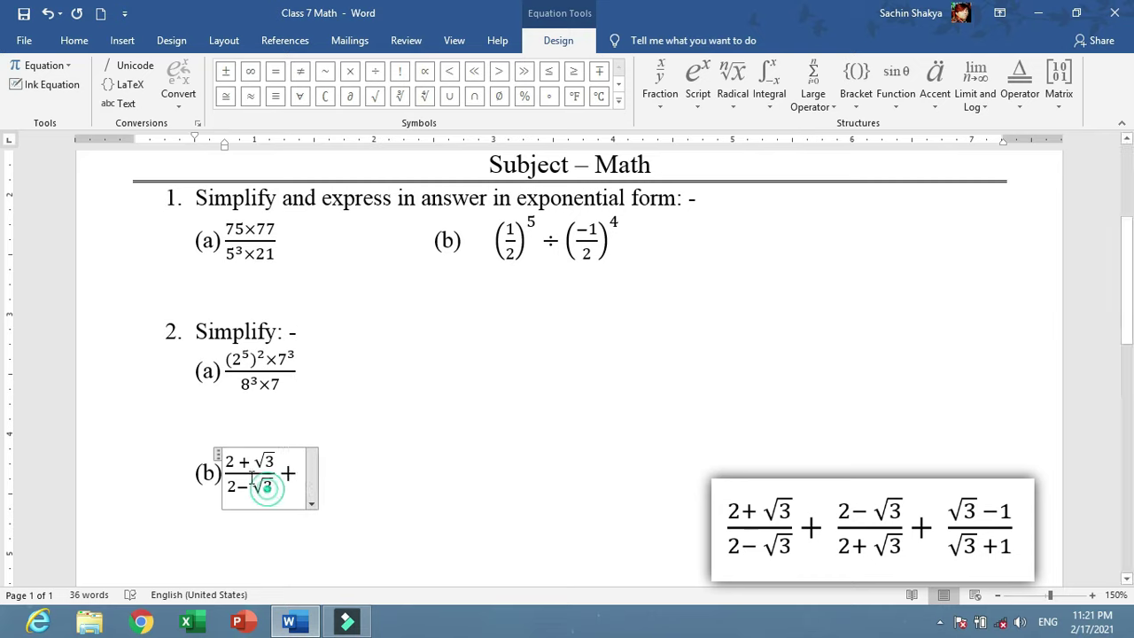
{"action": "left_click_drag", "start_coordinate": [266, 486], "coordinate": [242, 472]}
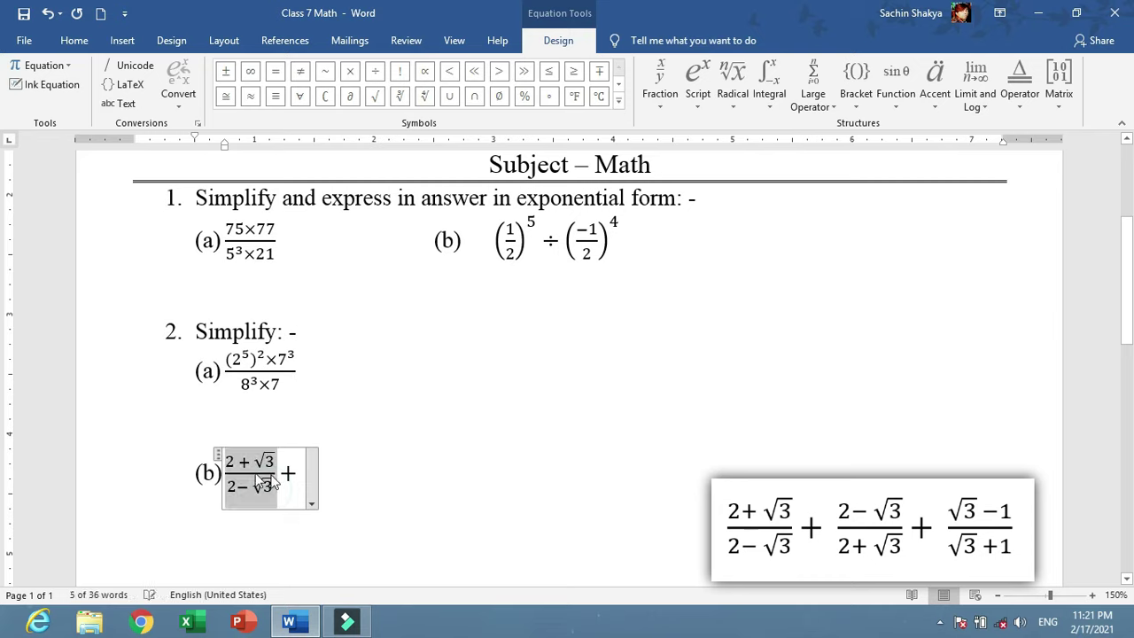
{"action": "left_click", "coordinate": [302, 472]}
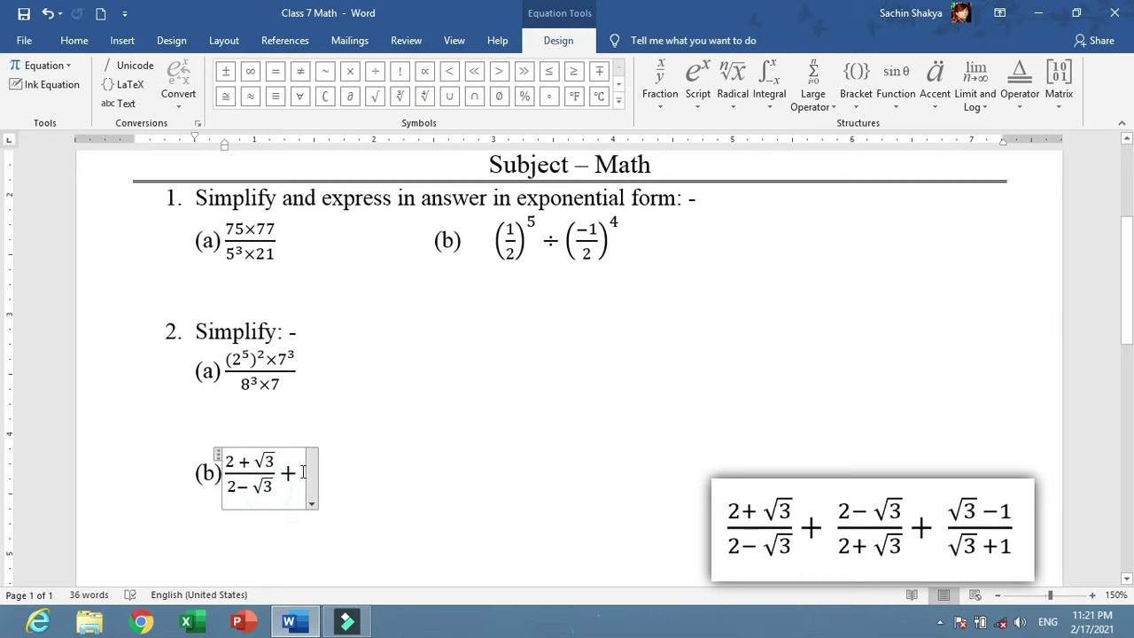
{"action": "key", "text": "ctrl+v"}
{"action": "key", "text": "Left"}
{"action": "key", "text": "Left"}
{"action": "key", "text": "Left"}
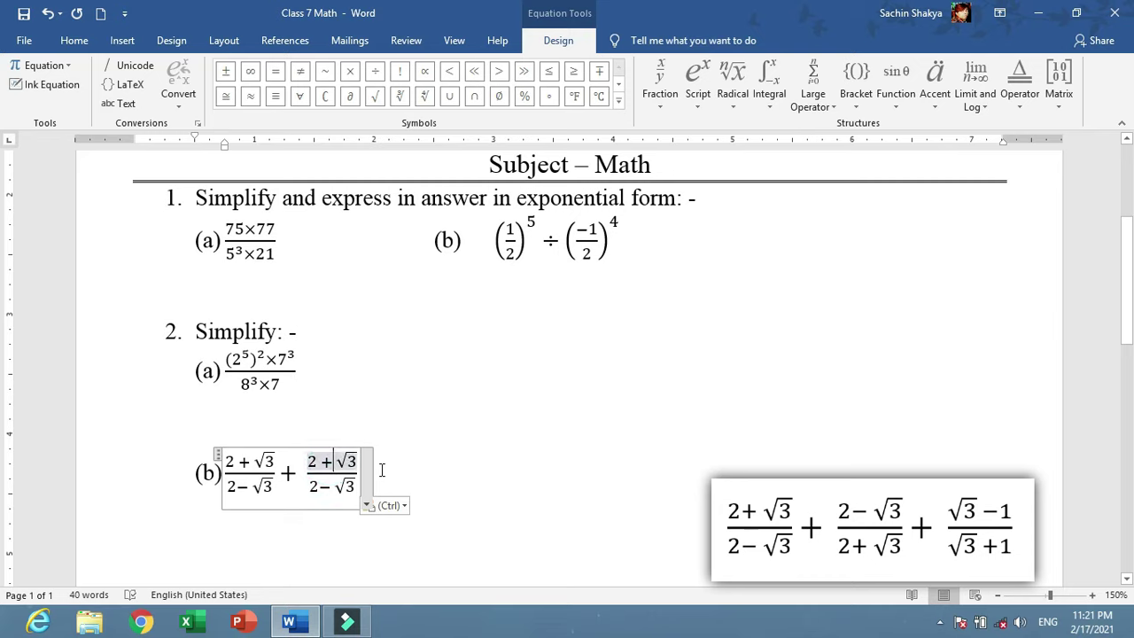
{"action": "key", "text": "BackSpace"}
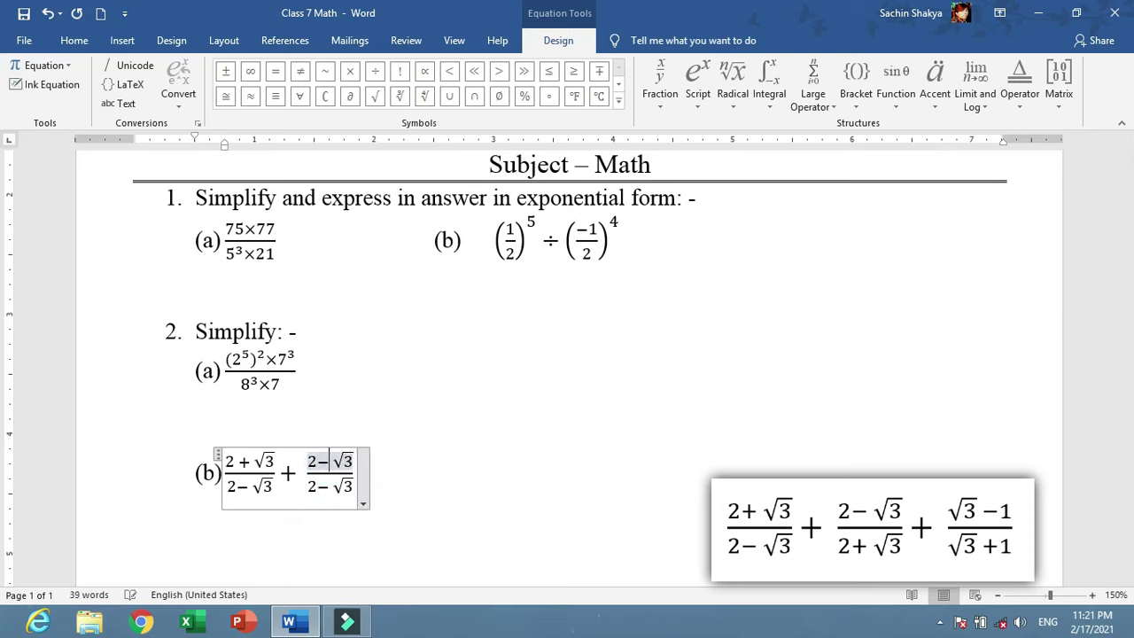
{"action": "key", "text": "Down"}
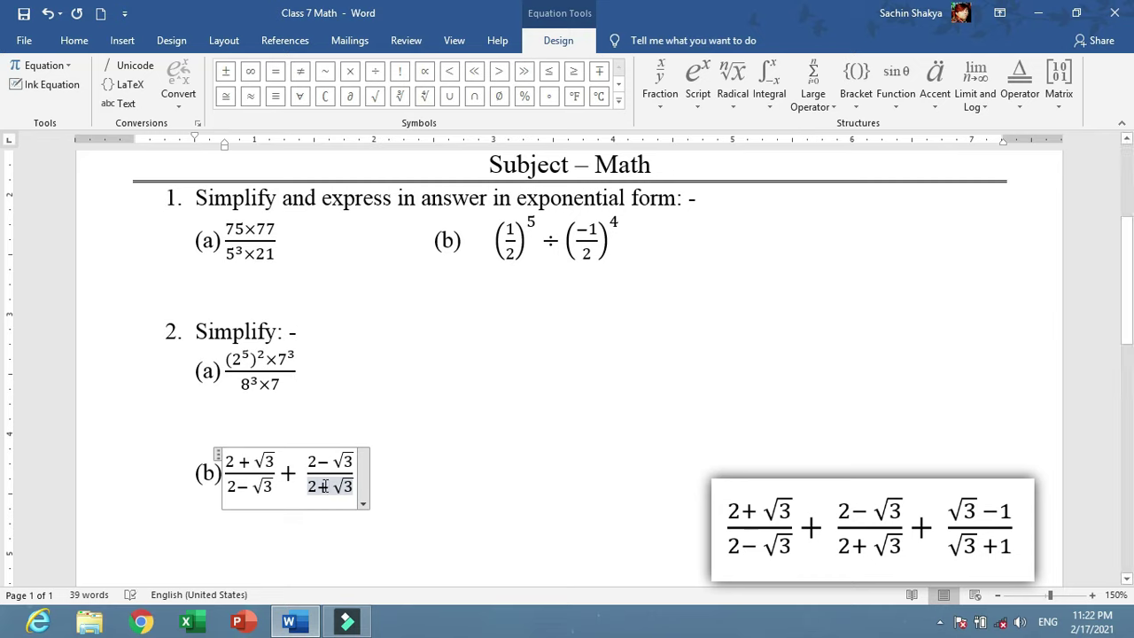
Add another plus sign and paste a third copy of the first fraction.
{"action": "left_click", "coordinate": [359, 485]}
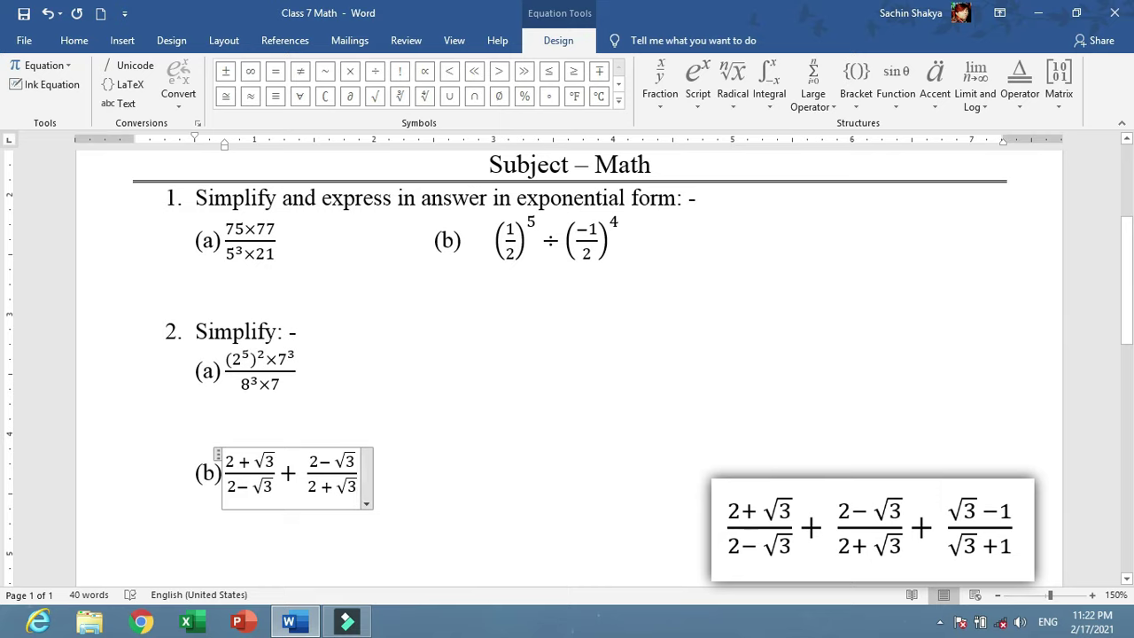
{"action": "type", "text": "+"}
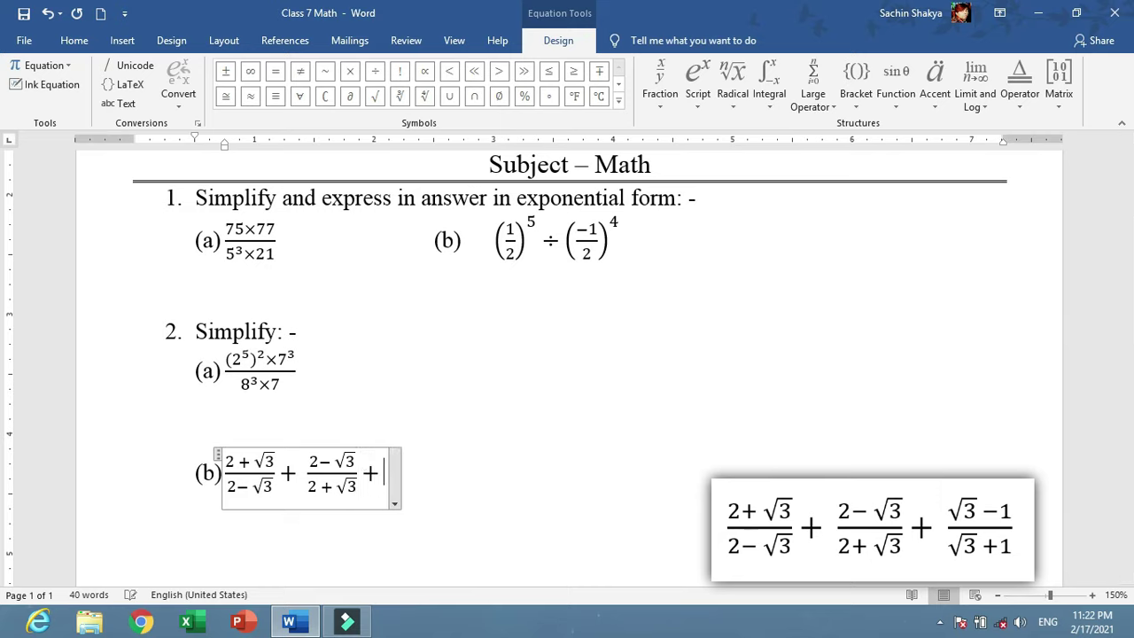
{"action": "key", "text": "ctrl+v"}
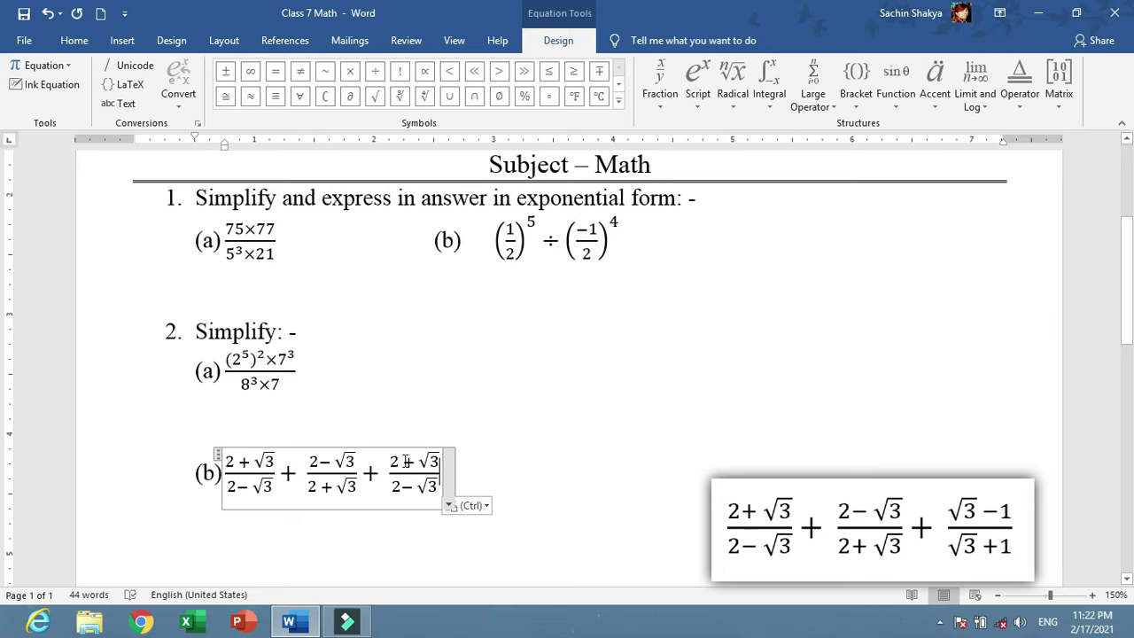
Change the third fraction's numerator to √3−1.
{"action": "left_click_drag", "start_coordinate": [439, 460], "coordinate": [399, 460]}
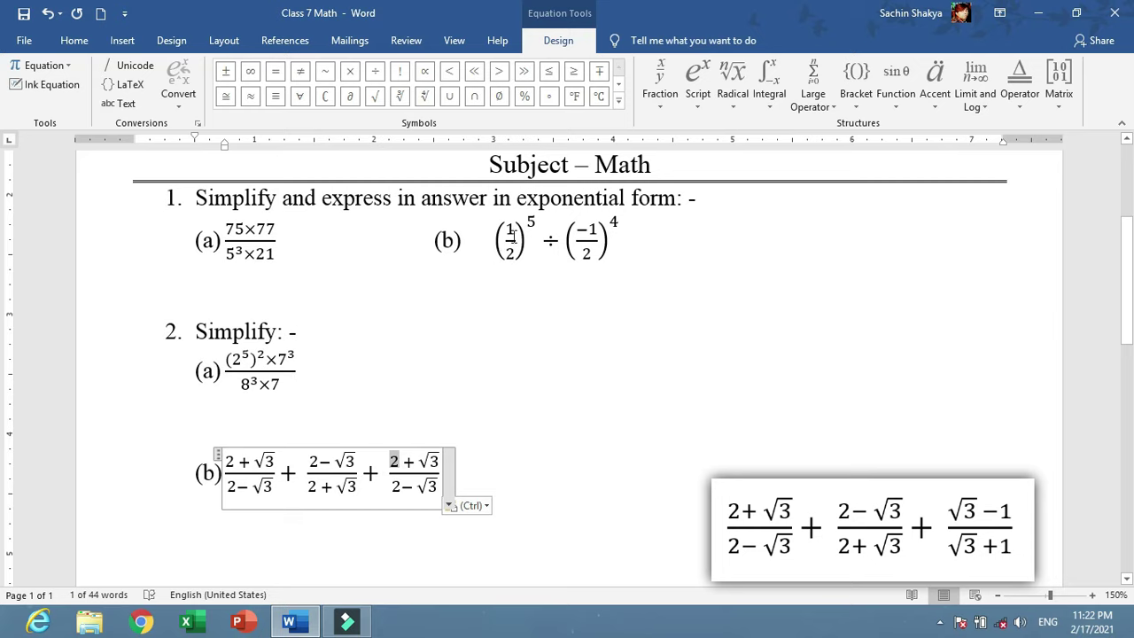
{"action": "left_click", "coordinate": [729, 109]}
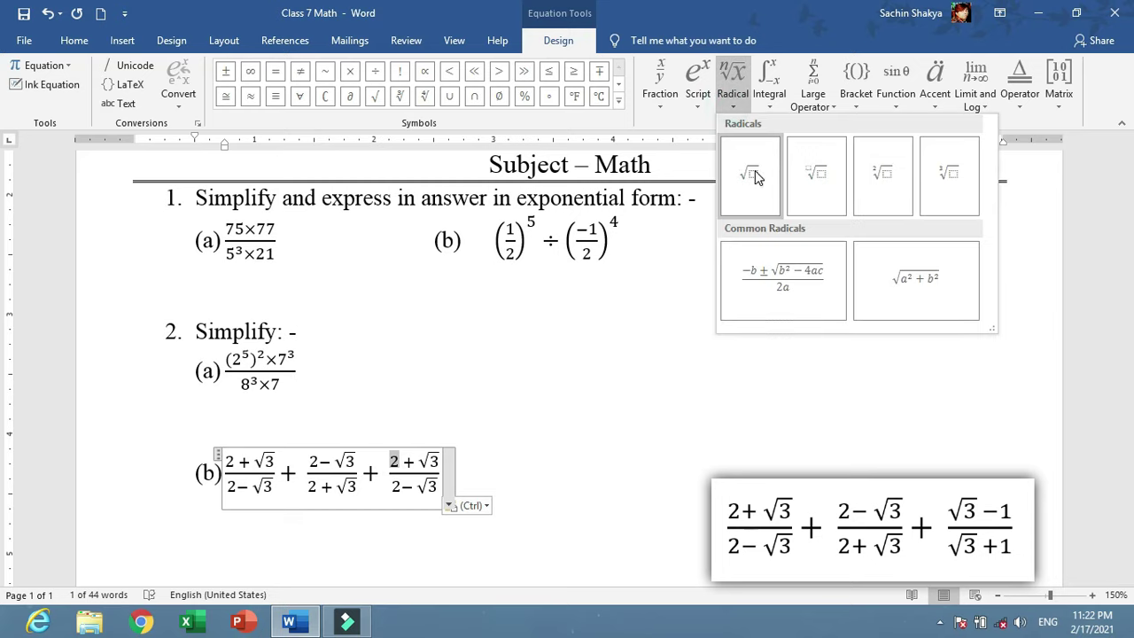
{"action": "left_click", "coordinate": [754, 176]}
{"action": "left_click", "coordinate": [408, 465]}
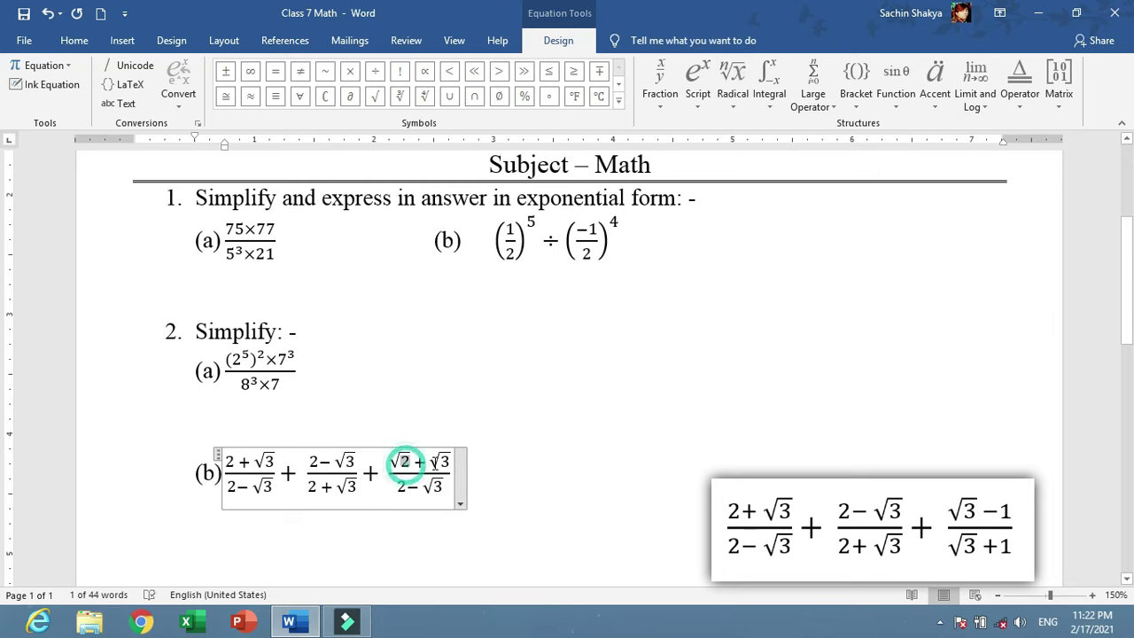
{"action": "key", "text": "BackSpace"}
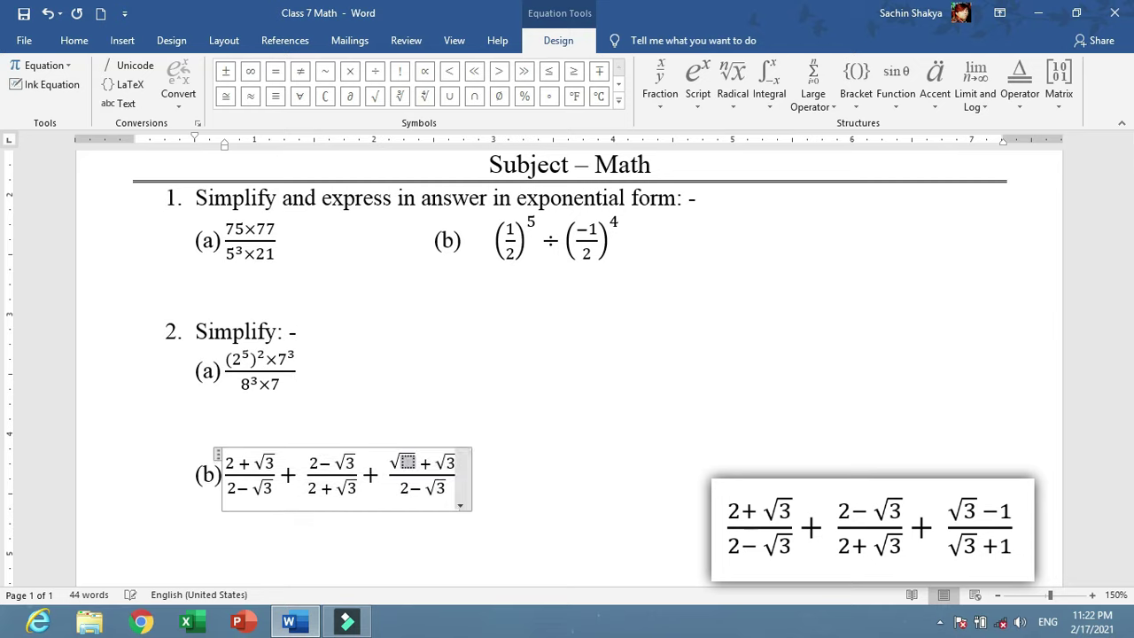
{"action": "type", "text": "3"}
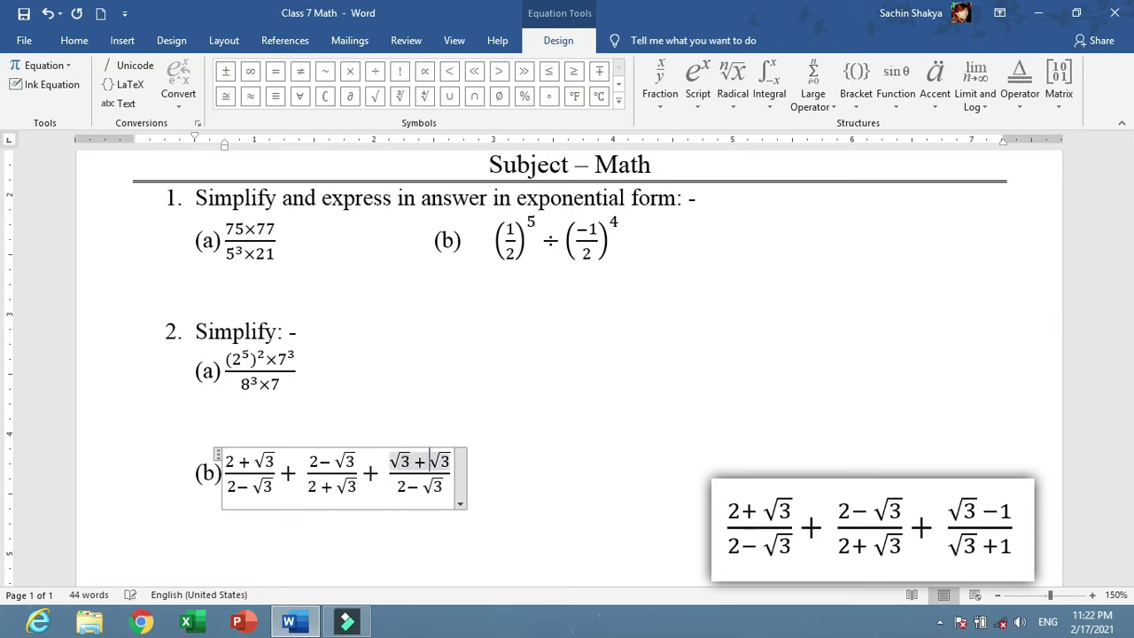
{"action": "key", "text": "Delete"}
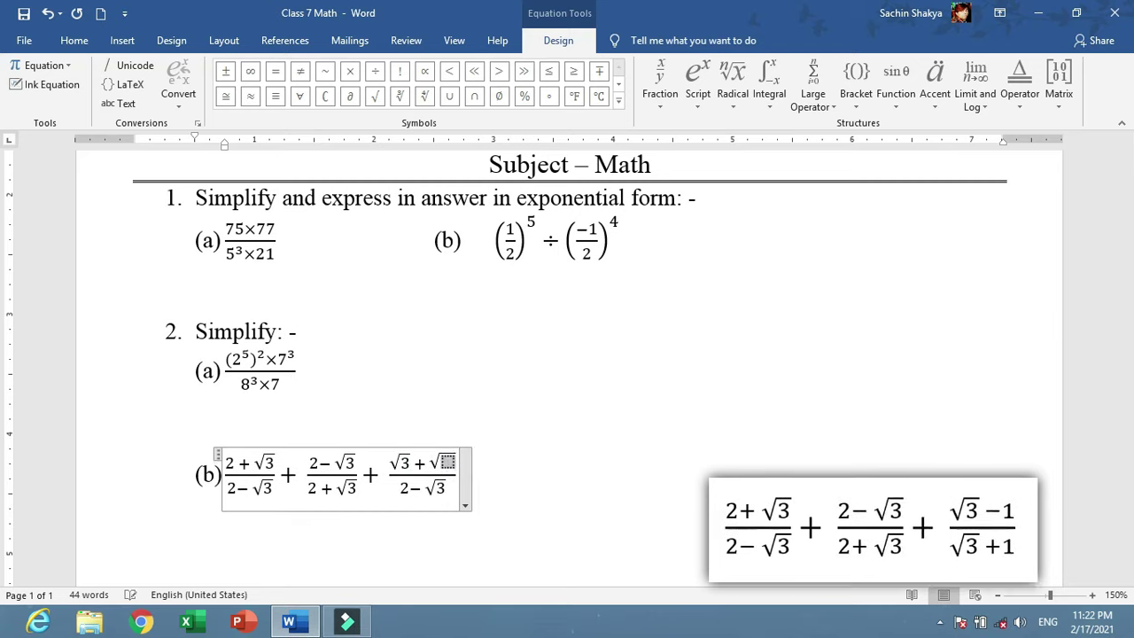
{"action": "key", "text": "BackSpace"}
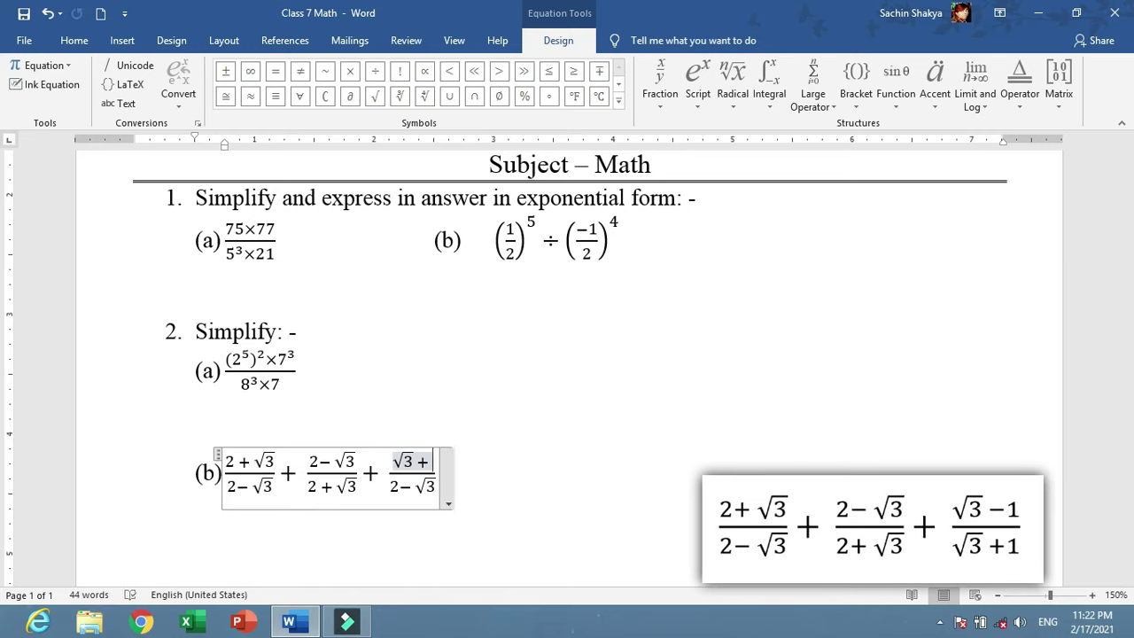
{"action": "type", "text": "1"}
{"action": "key", "text": "Left"}
{"action": "key", "text": "BackSpace"}
{"action": "type", "text": "-"}
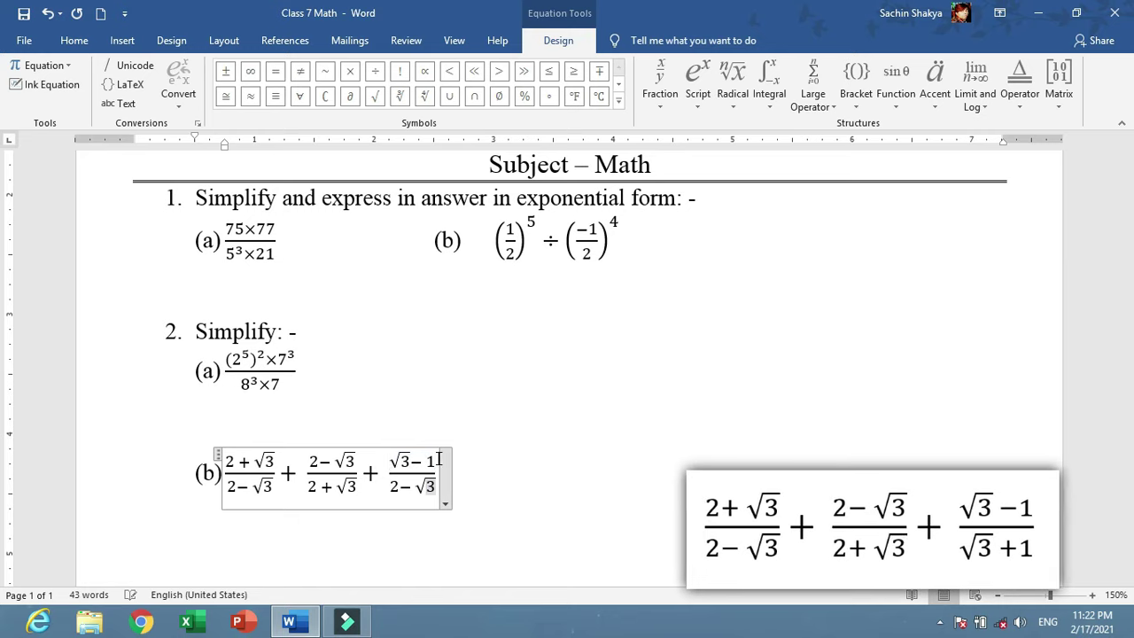
Copy √3−1 into the third denominator, change it to √3+1, and leave the equation.
{"action": "mouse_move", "coordinate": [434, 461]}
{"action": "left_mouse_down"}
{"action": "mouse_move", "coordinate": [404, 461]}
{"action": "mouse_move", "coordinate": [394, 487]}
{"action": "left_mouse_up"}
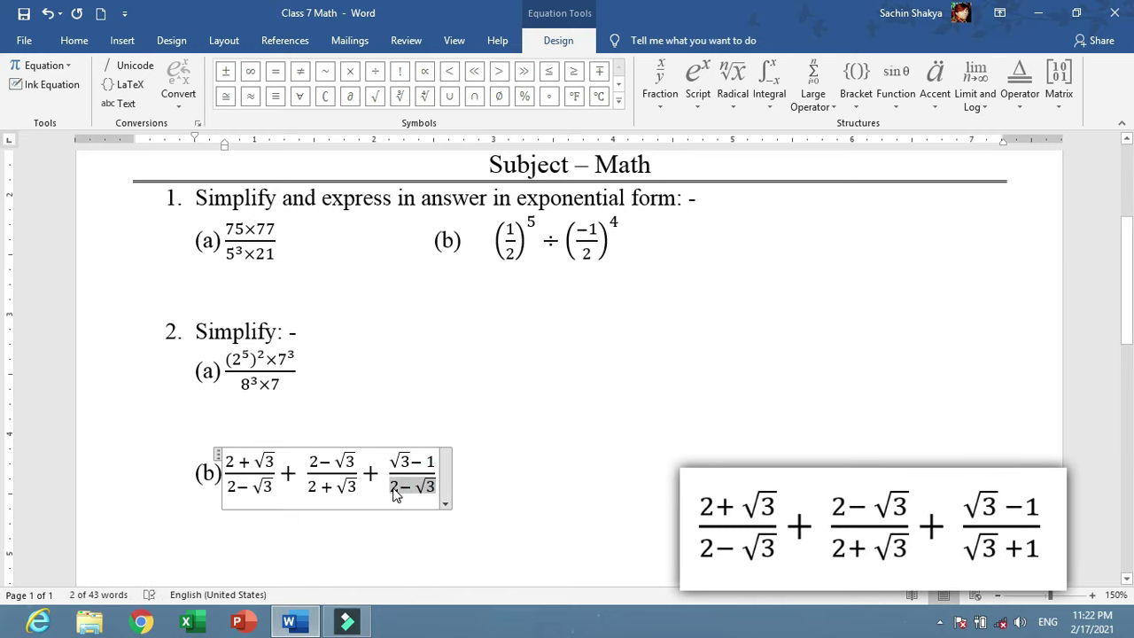
{"action": "type", "text": "√3− 1"}
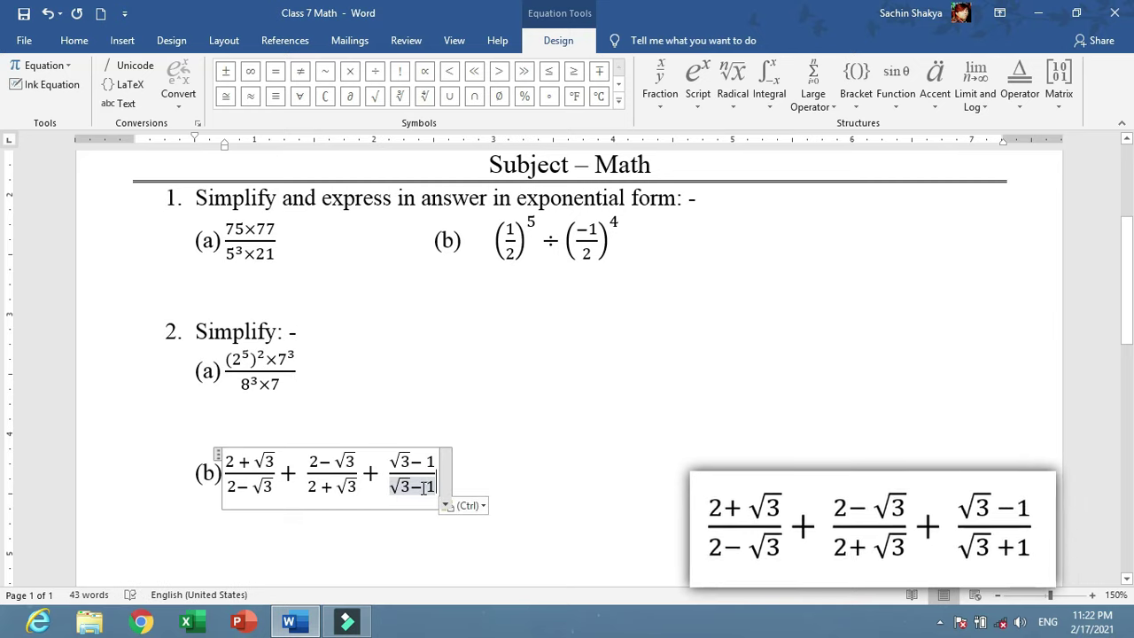
{"action": "left_click", "coordinate": [425, 487]}
{"action": "key", "text": "BackSpace"}
{"action": "type", "text": "+"}
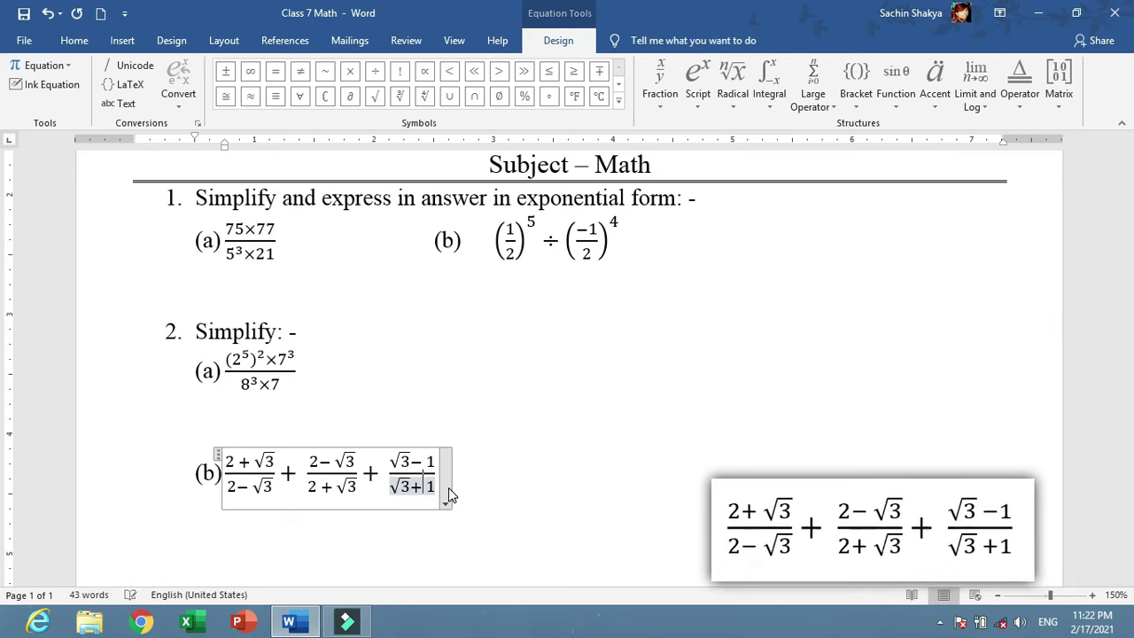
{"action": "left_click", "coordinate": [409, 483]}
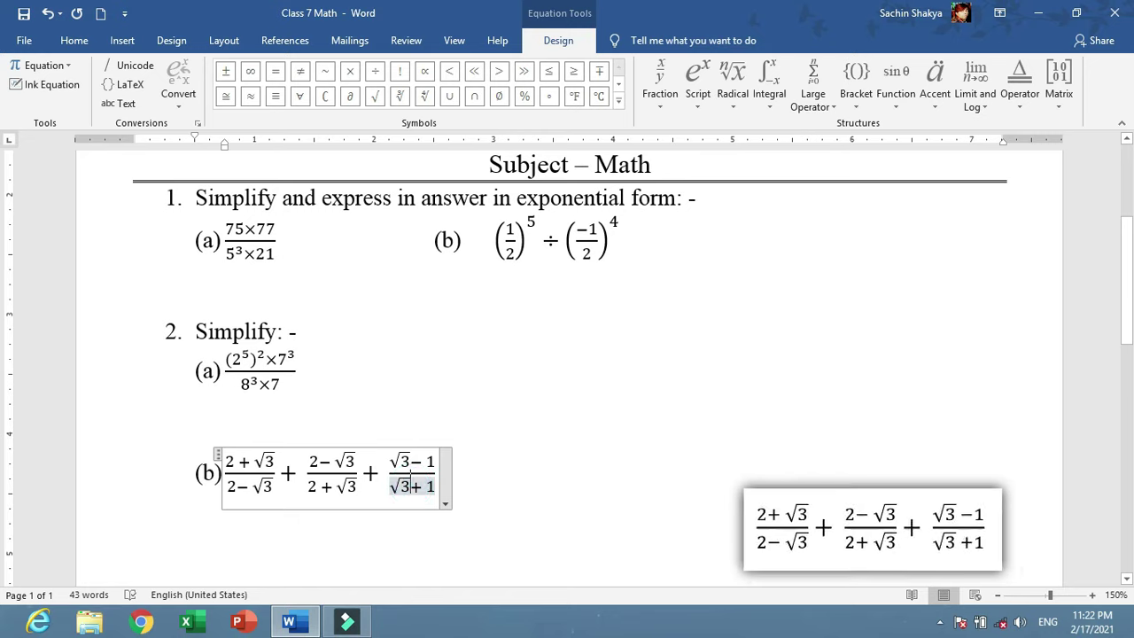
{"action": "left_click", "coordinate": [539, 477]}
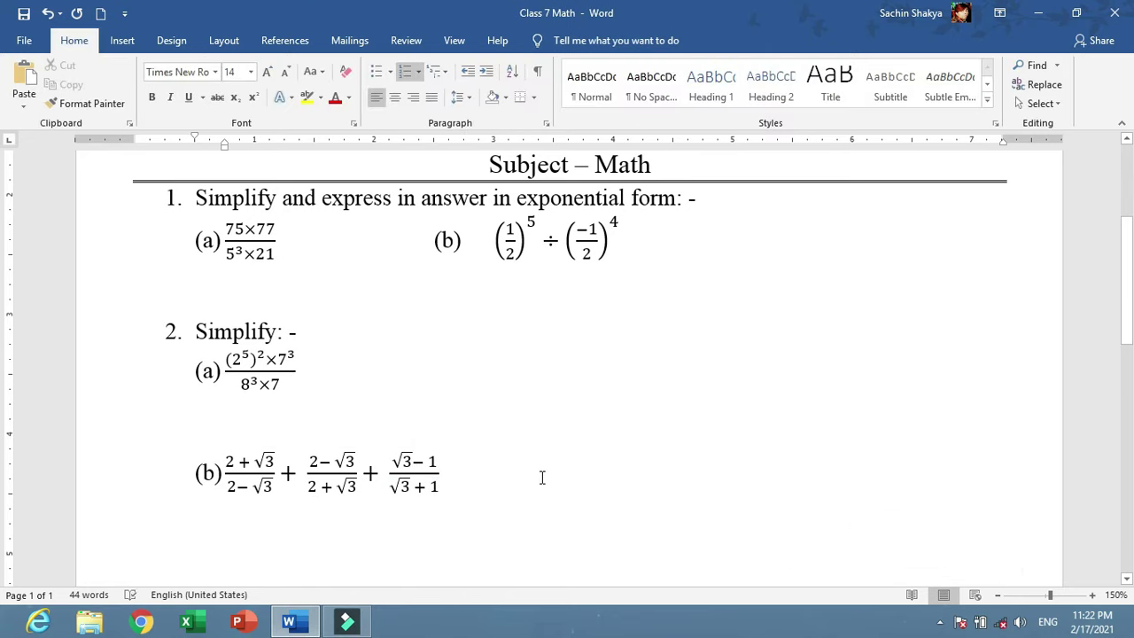
Start a new line labelled (c) below equation (b).
{"action": "key", "text": "Return"}
{"action": "key", "text": "Return"}
{"action": "type", "text": "(c)"}
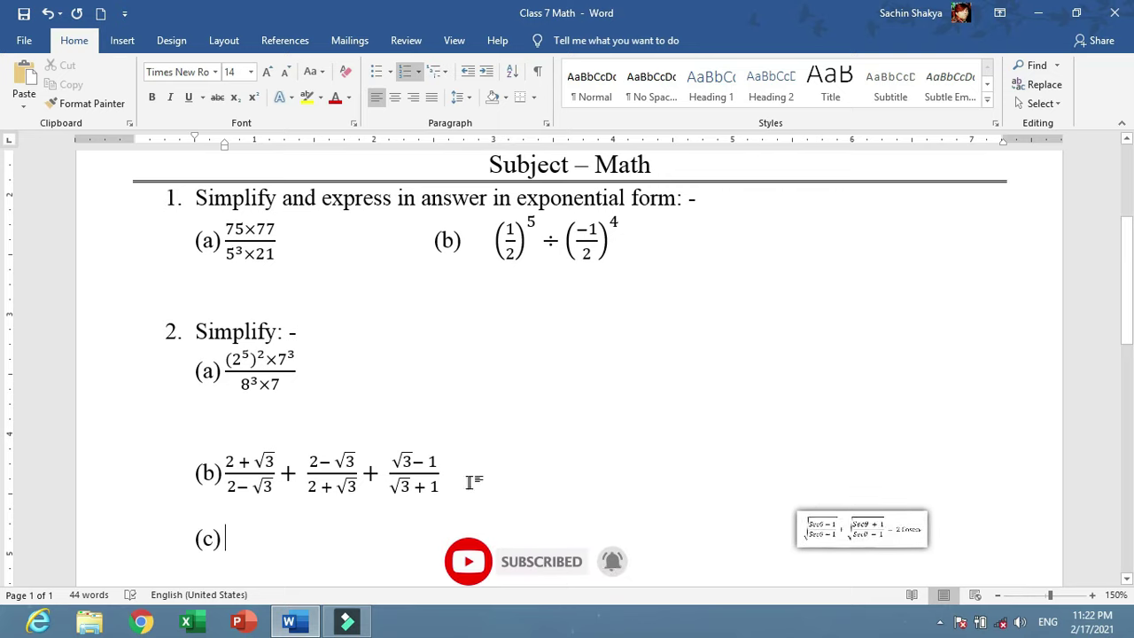
{"action": "scroll", "coordinate": [472, 478], "scroll_direction": "down", "scroll_amount": 3}
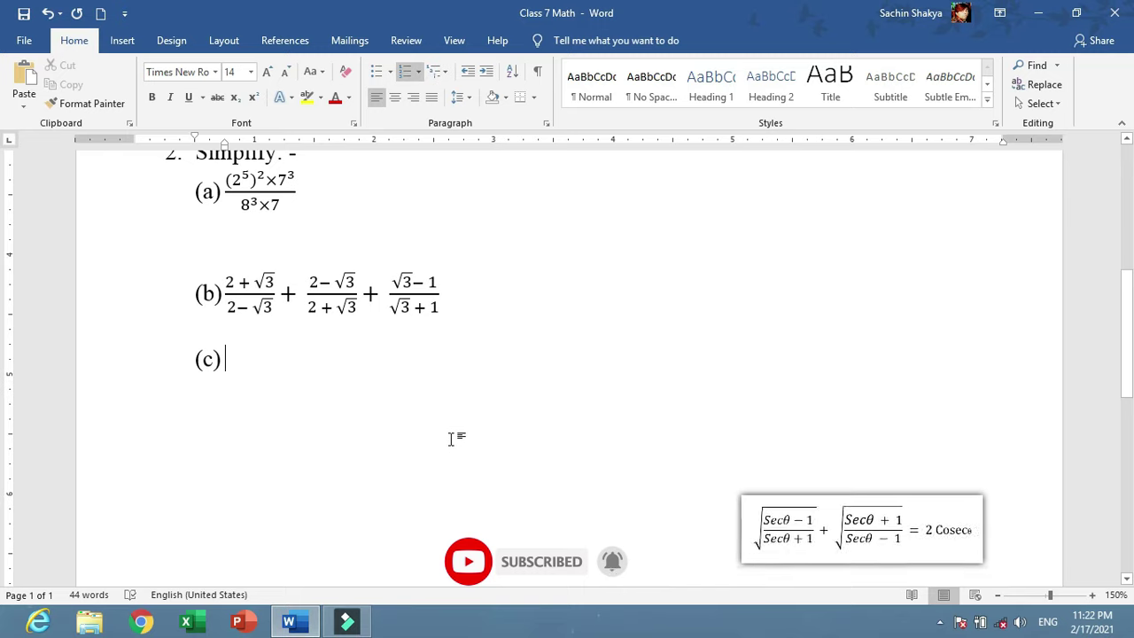
Insert an equation at (c) containing a plain square root.
{"action": "left_click", "coordinate": [121, 40]}
{"action": "left_click", "coordinate": [1060, 67]}
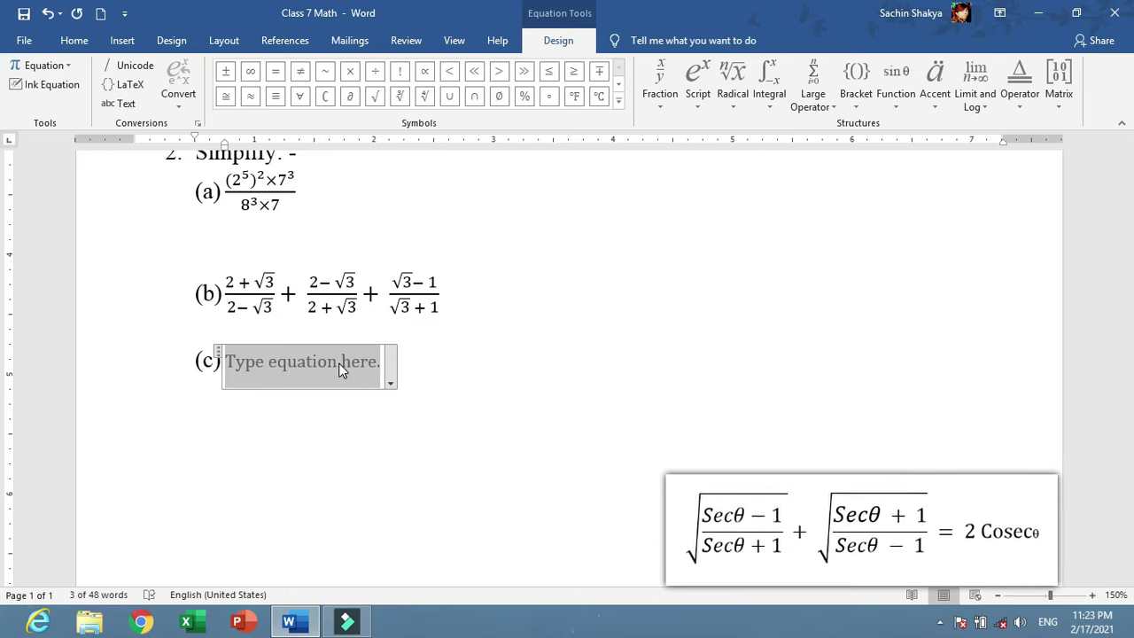
{"action": "left_click", "coordinate": [732, 84]}
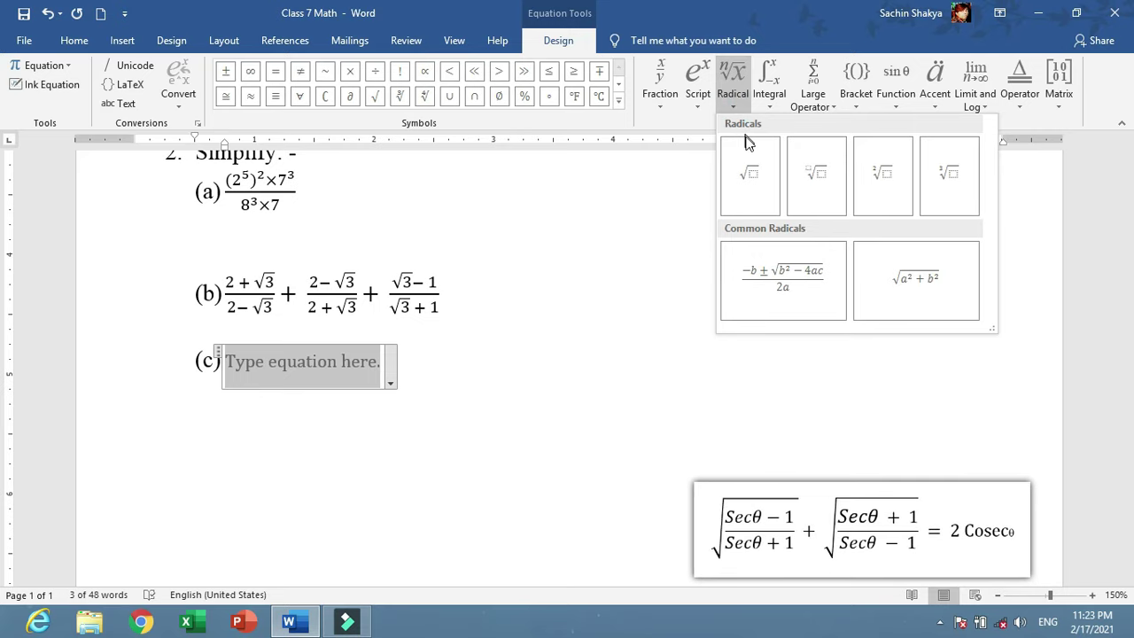
{"action": "left_click", "coordinate": [751, 155]}
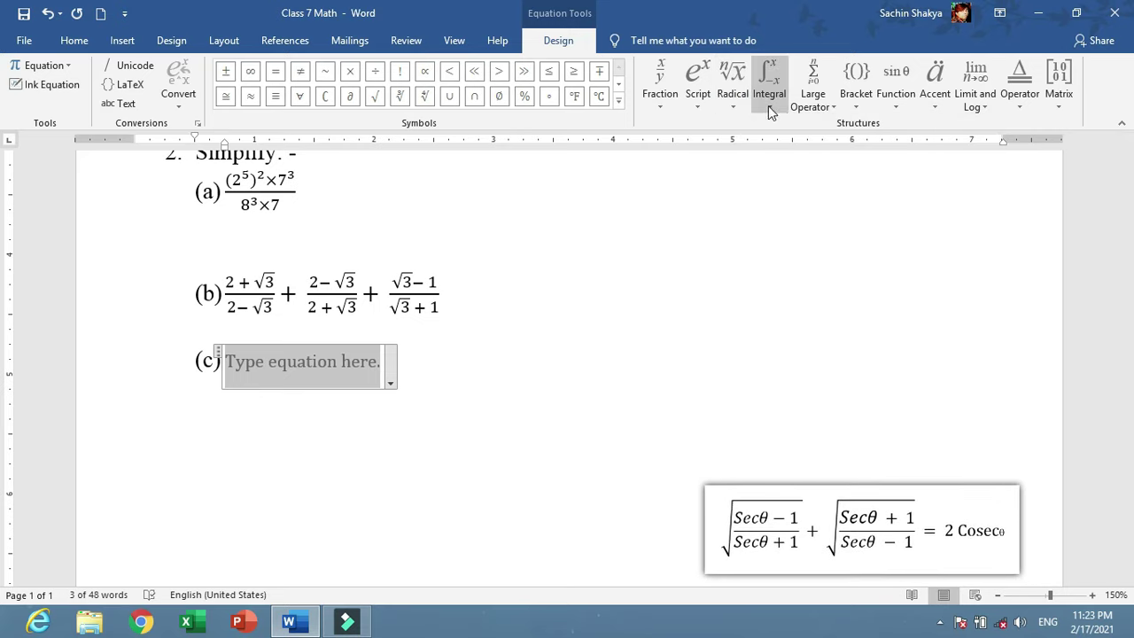
{"action": "left_click", "coordinate": [740, 105]}
{"action": "left_click", "coordinate": [742, 183]}
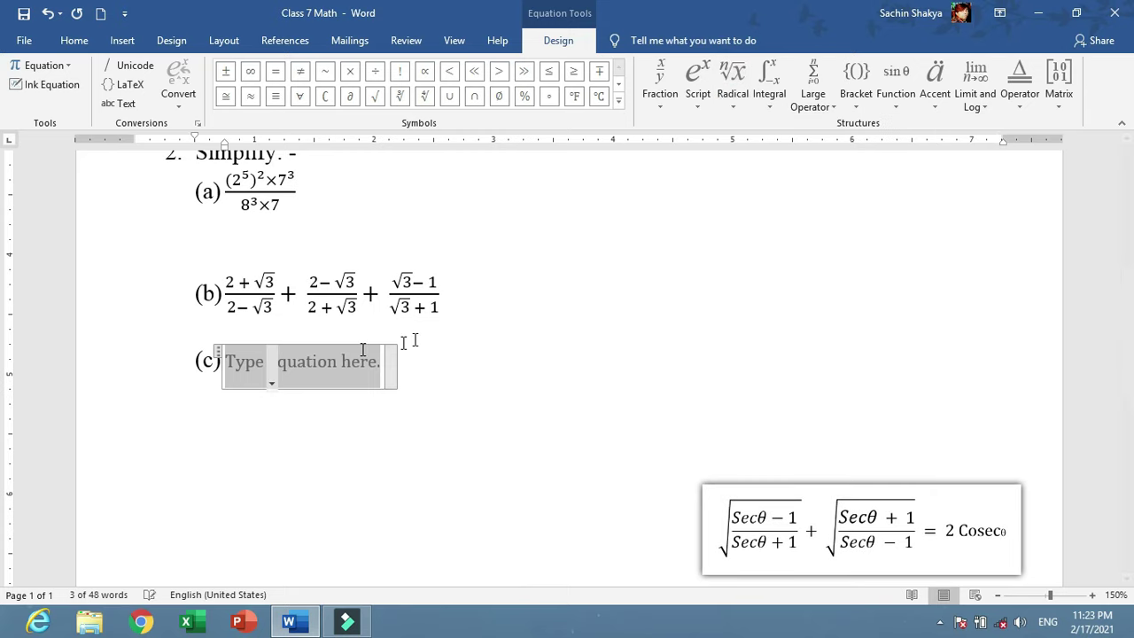
Put a stacked fraction under the root with numerator Secθ−1, then select it for reuse in the denominator.
{"action": "left_click", "coordinate": [251, 363]}
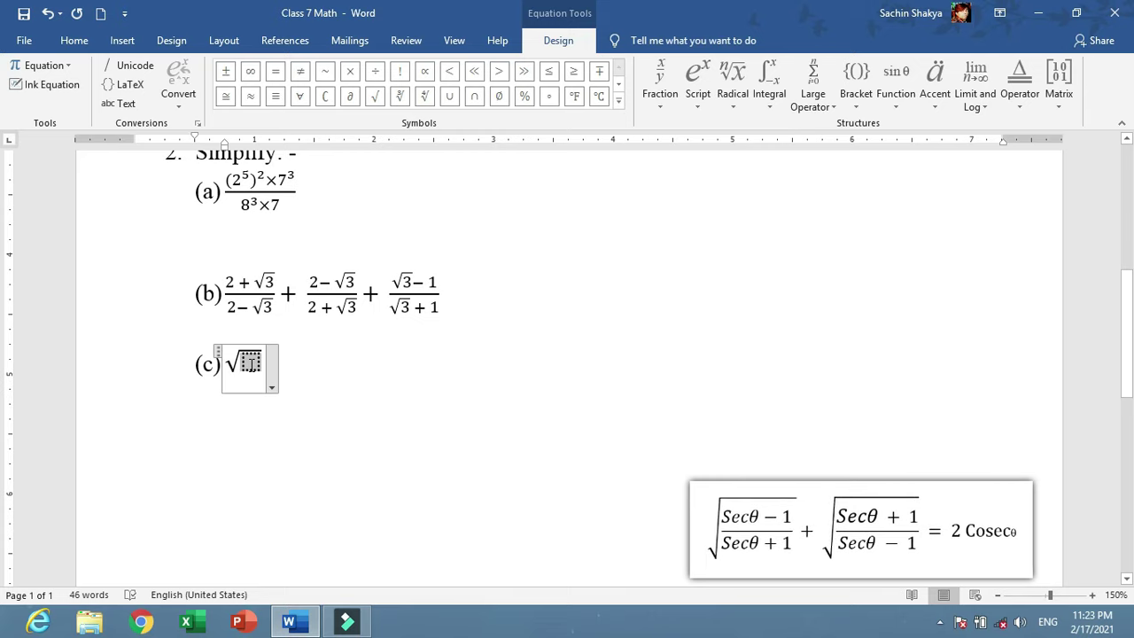
{"action": "left_click", "coordinate": [660, 95]}
{"action": "left_click", "coordinate": [669, 184]}
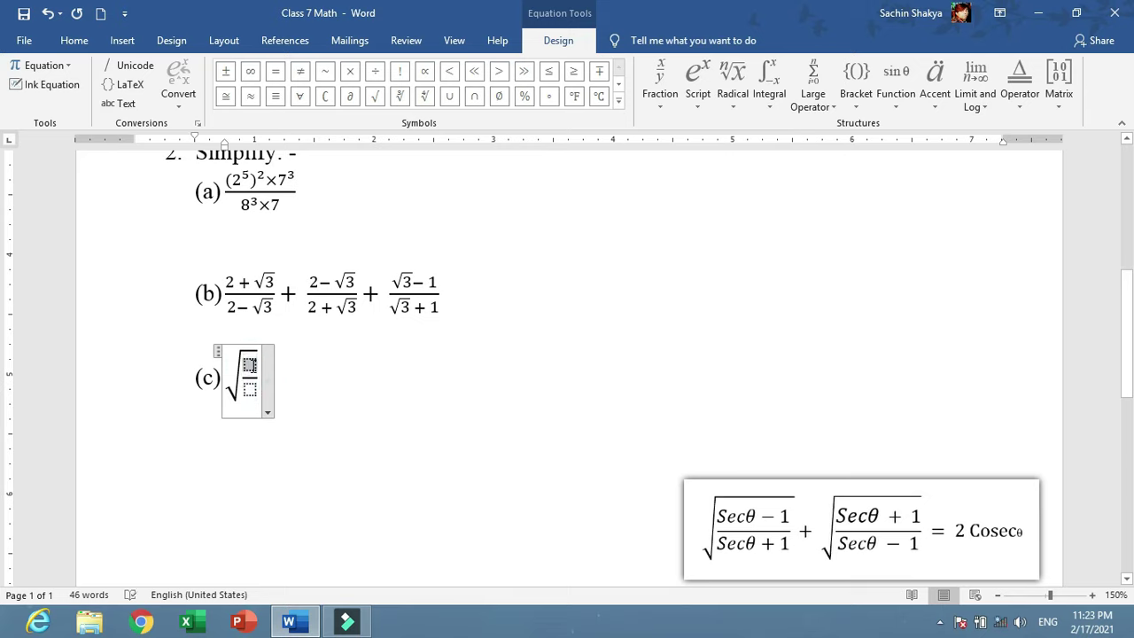
{"action": "type", "text": "Sec"}
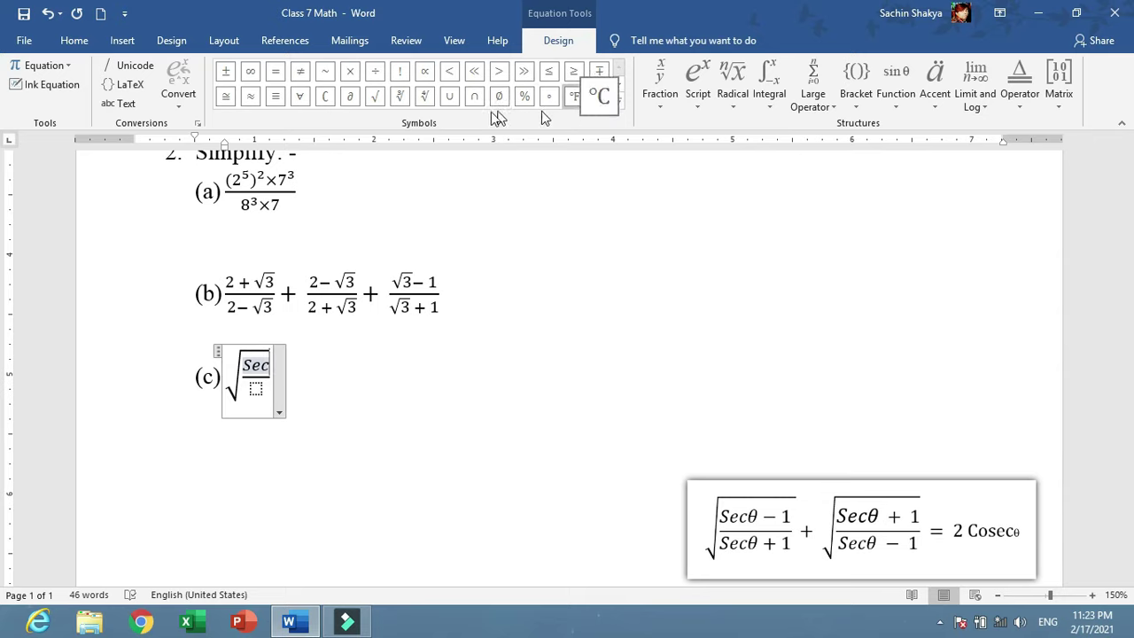
{"action": "left_click", "coordinate": [618, 83]}
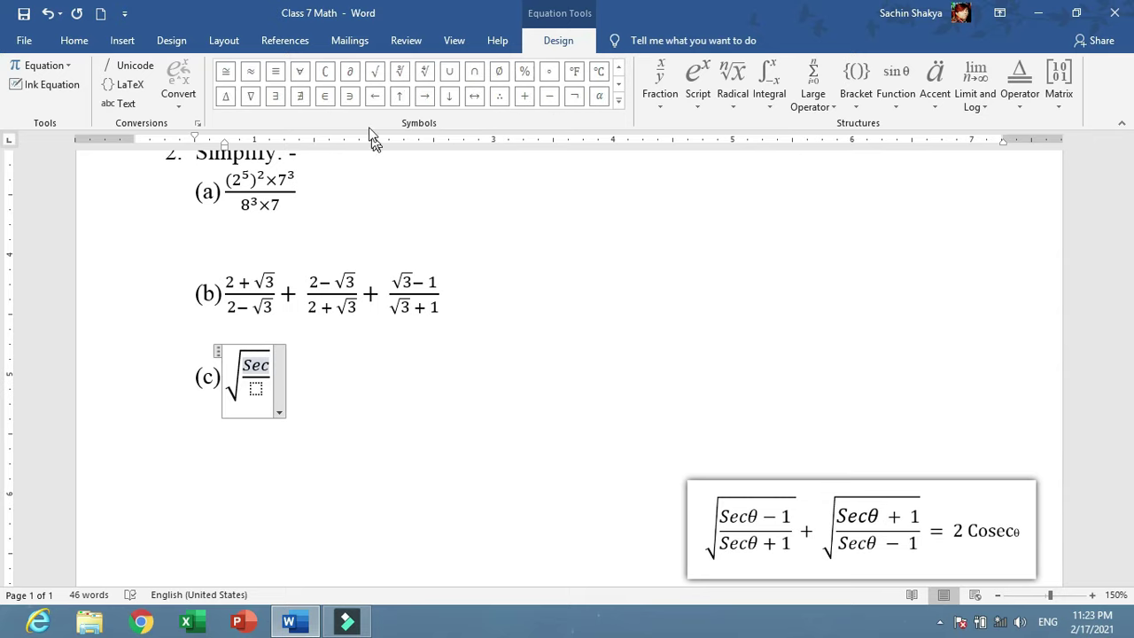
{"action": "left_click", "coordinate": [619, 104]}
{"action": "left_click", "coordinate": [352, 184]}
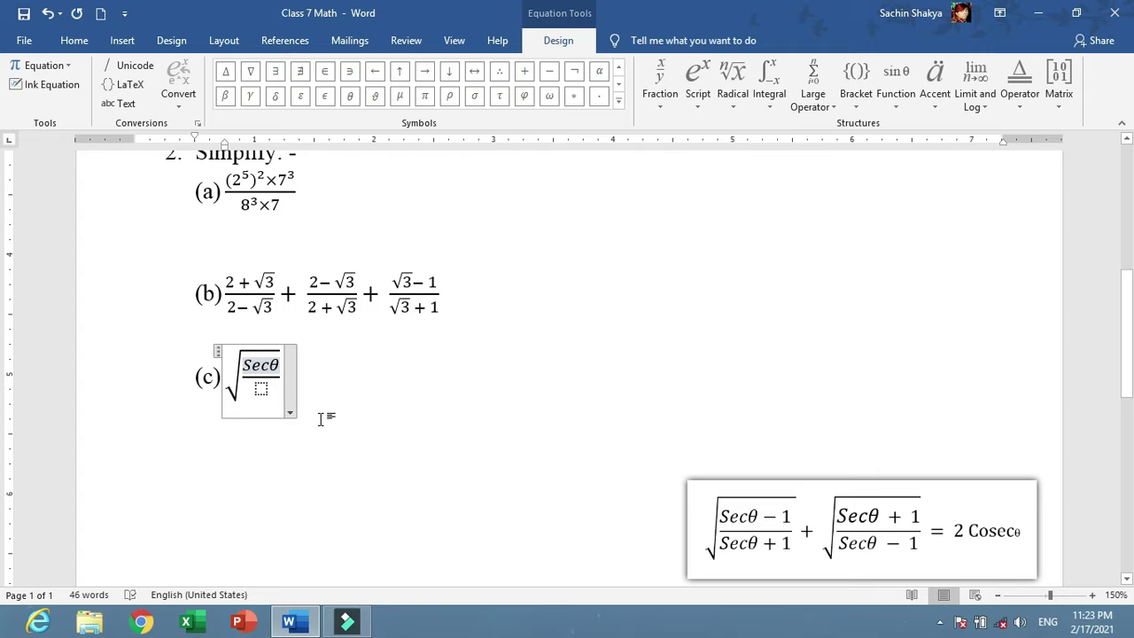
{"action": "type", "text": "-"}
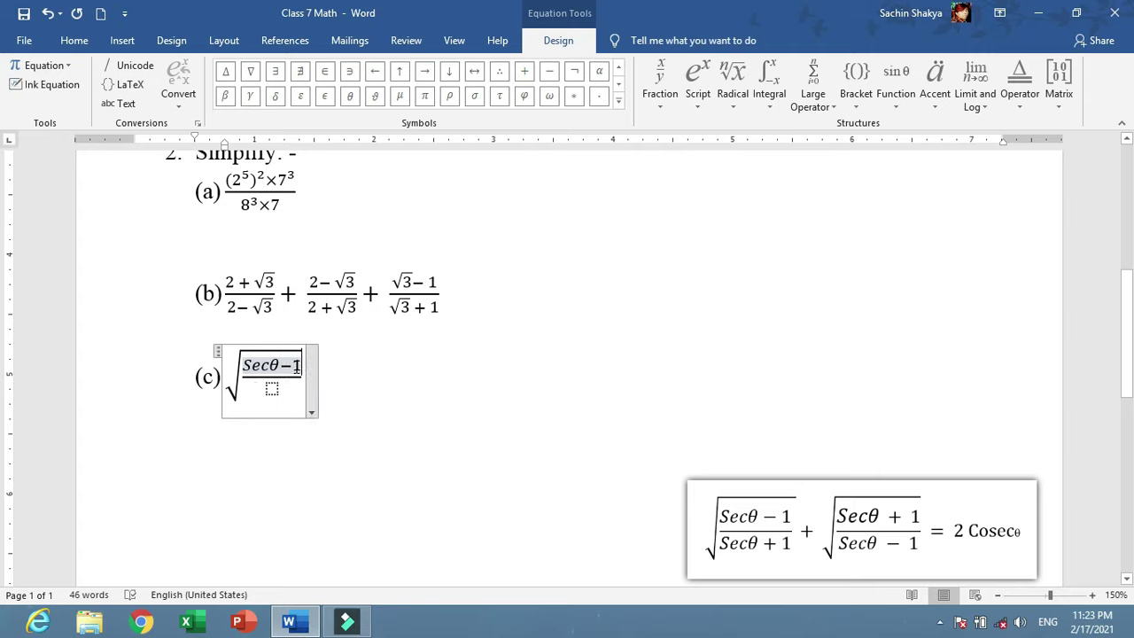
{"action": "left_click_drag", "start_coordinate": [302, 365], "coordinate": [258, 363]}
{"action": "key", "text": "ctrl+c"}
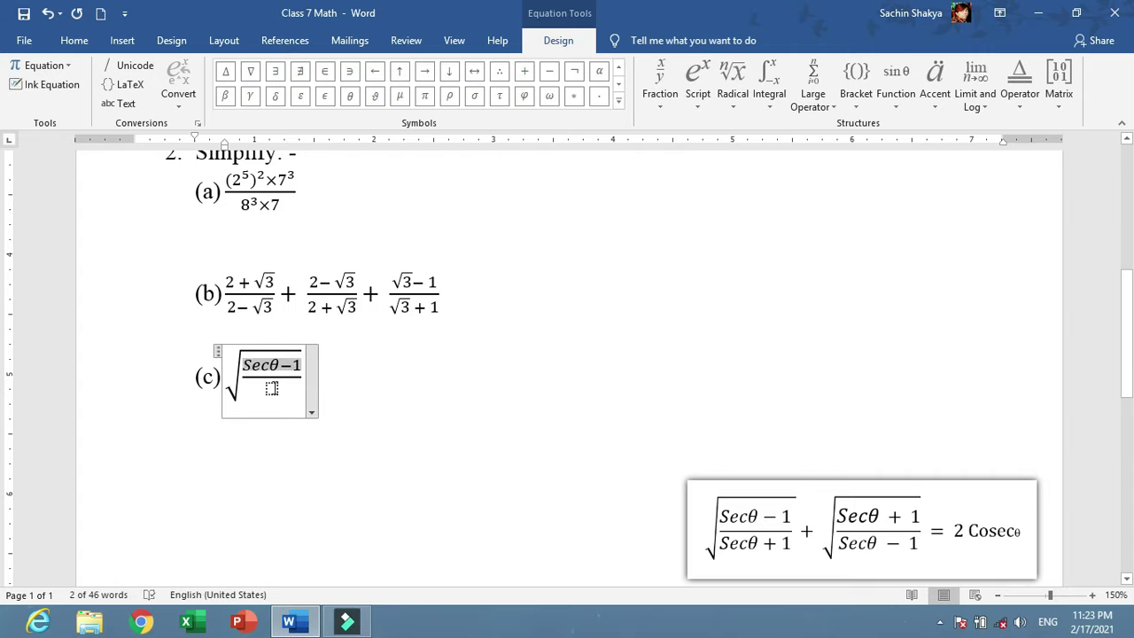
{"action": "left_click", "coordinate": [272, 389]}
Paste the numerator into the denominator to complete √((Secθ−1)/(Secθ+1)).
{"action": "key", "text": "ctrl+v"}
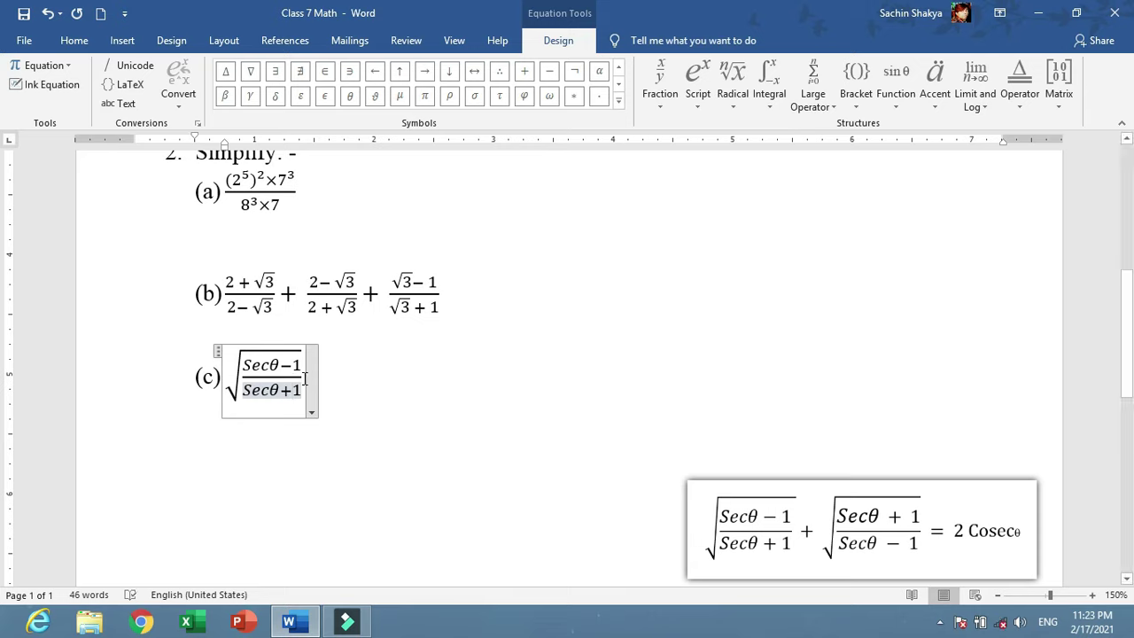
{"action": "left_click", "coordinate": [303, 378]}
{"action": "left_click", "coordinate": [303, 390]}
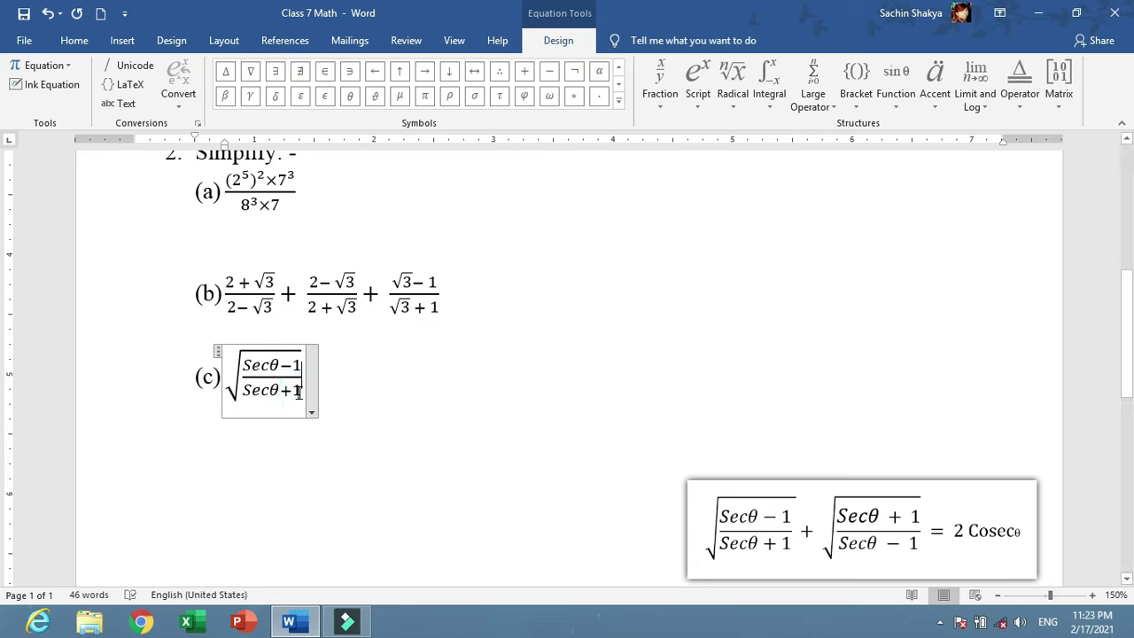
{"action": "key", "text": "Right"}
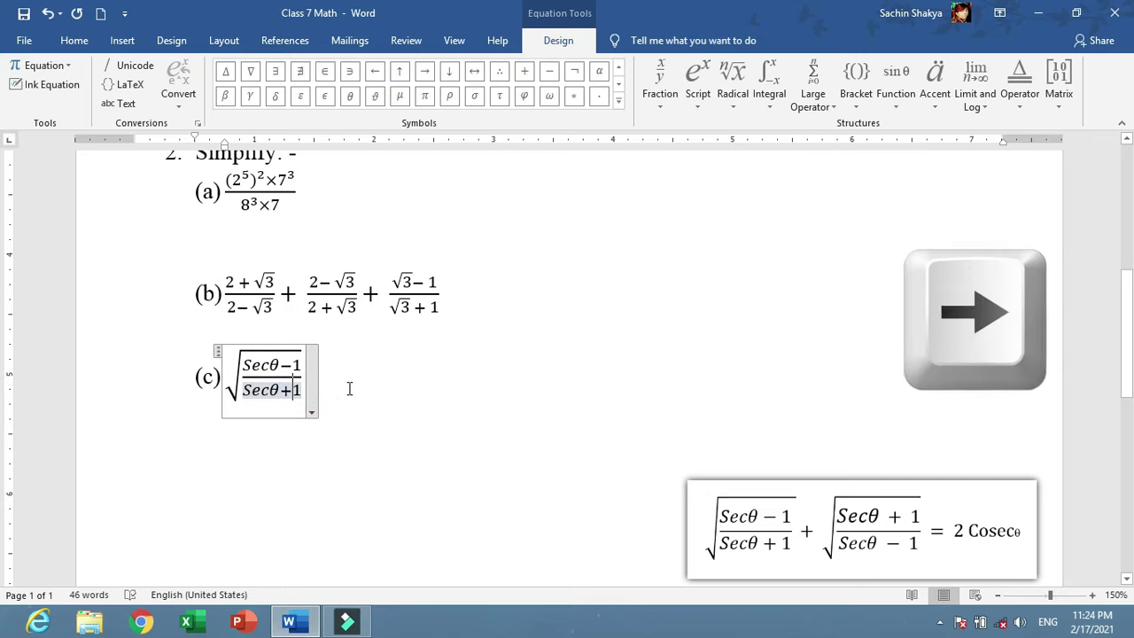
{"action": "key", "text": "Right"}
{"action": "key", "text": "Right"}
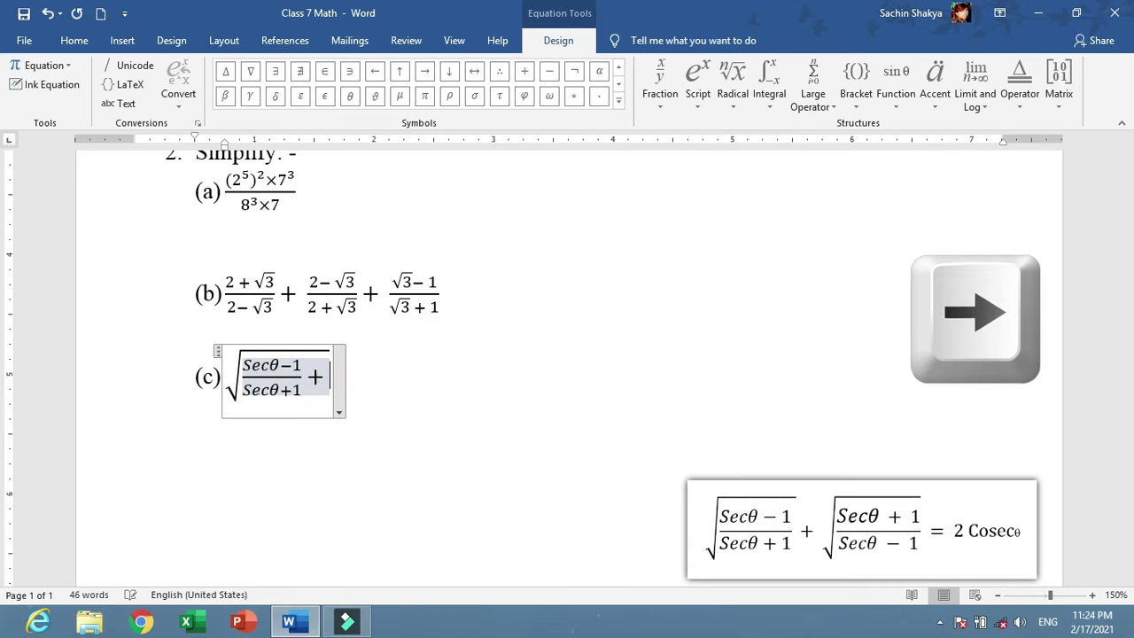
Add a plus sign after the root and paste a second copy of the square-root term.
{"action": "type", "text": "+"}
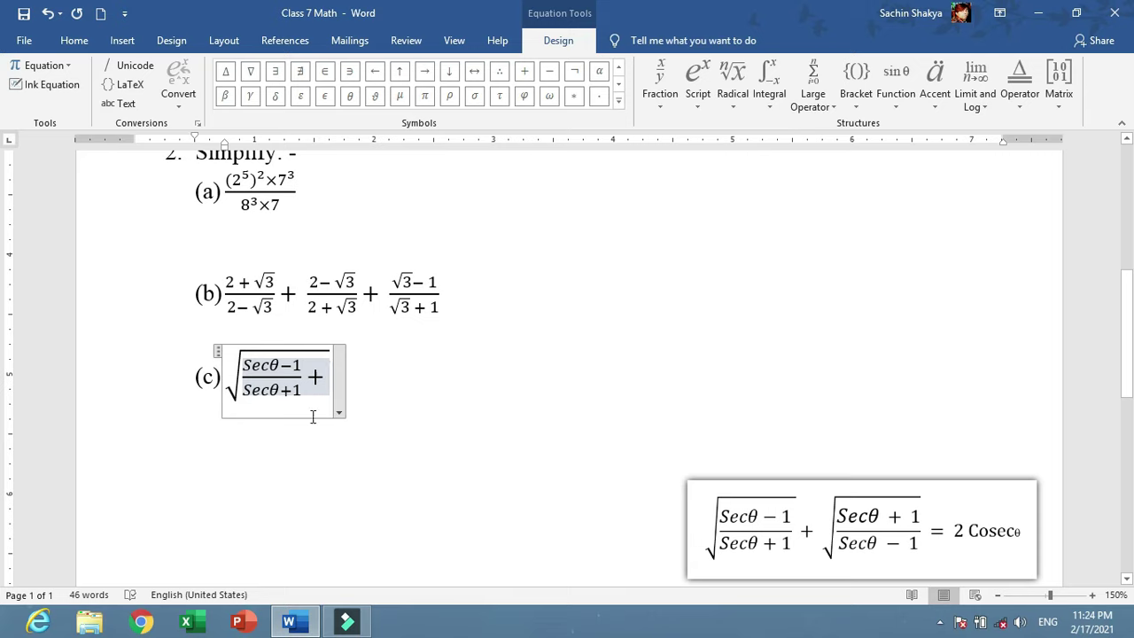
{"action": "key", "text": "BackSpace"}
{"action": "key", "text": "BackSpace"}
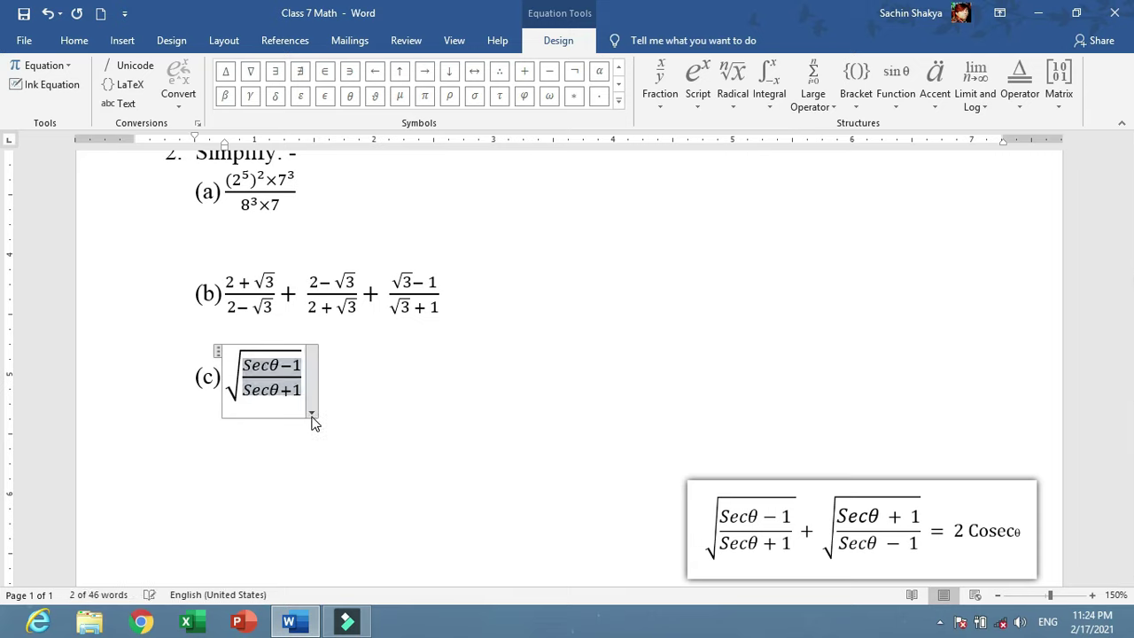
{"action": "key", "text": "Right"}
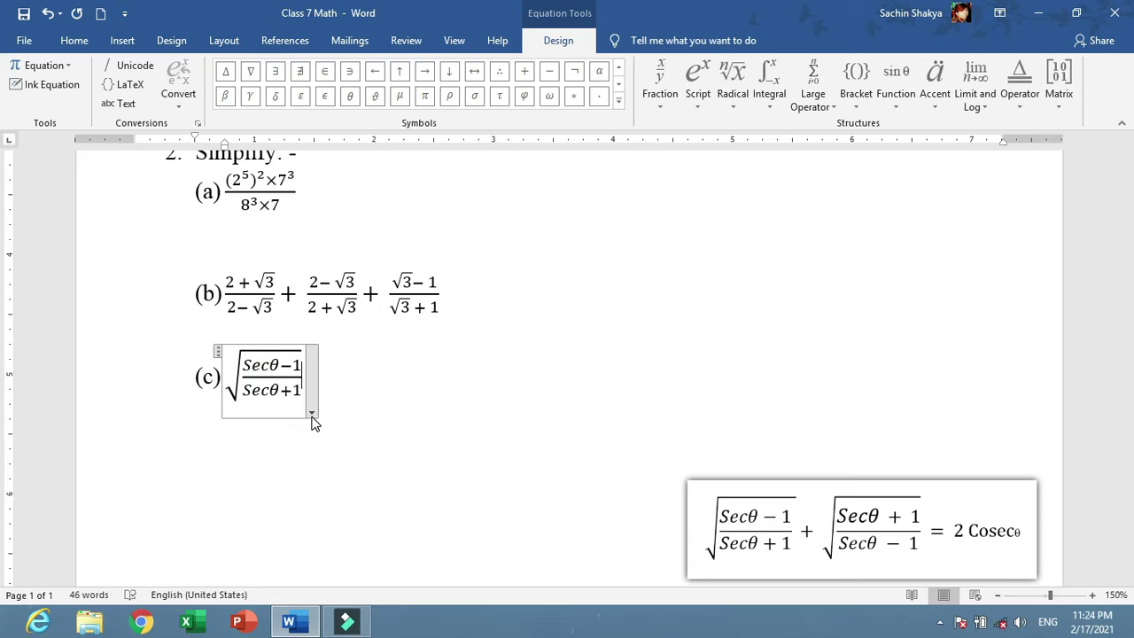
{"action": "type", "text": "+"}
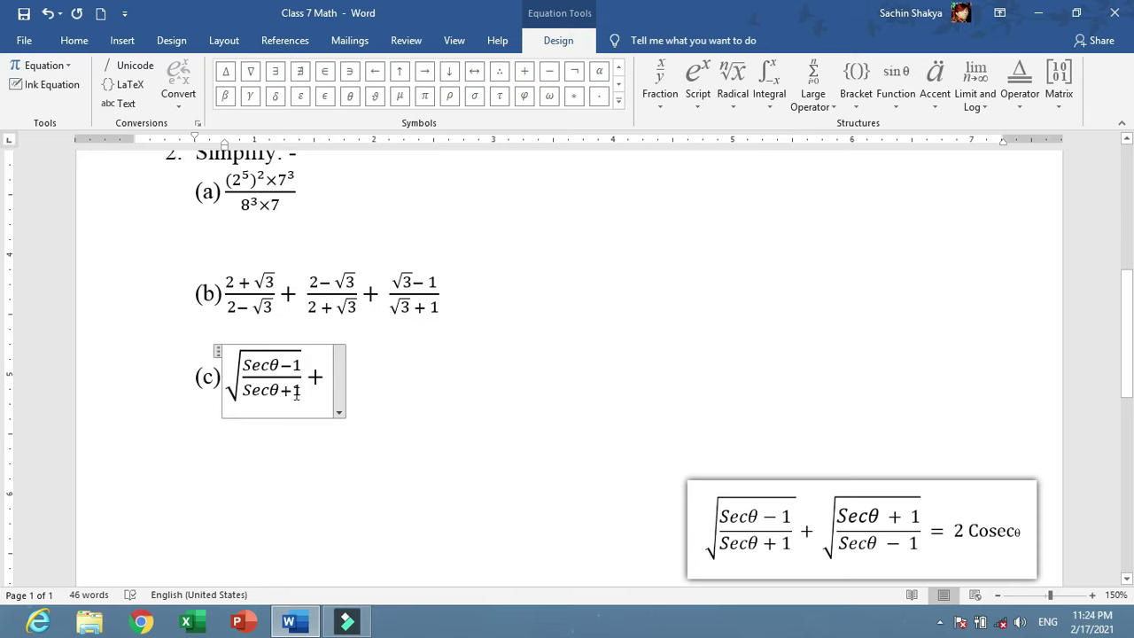
{"action": "left_click_drag", "start_coordinate": [301, 391], "coordinate": [233, 361]}
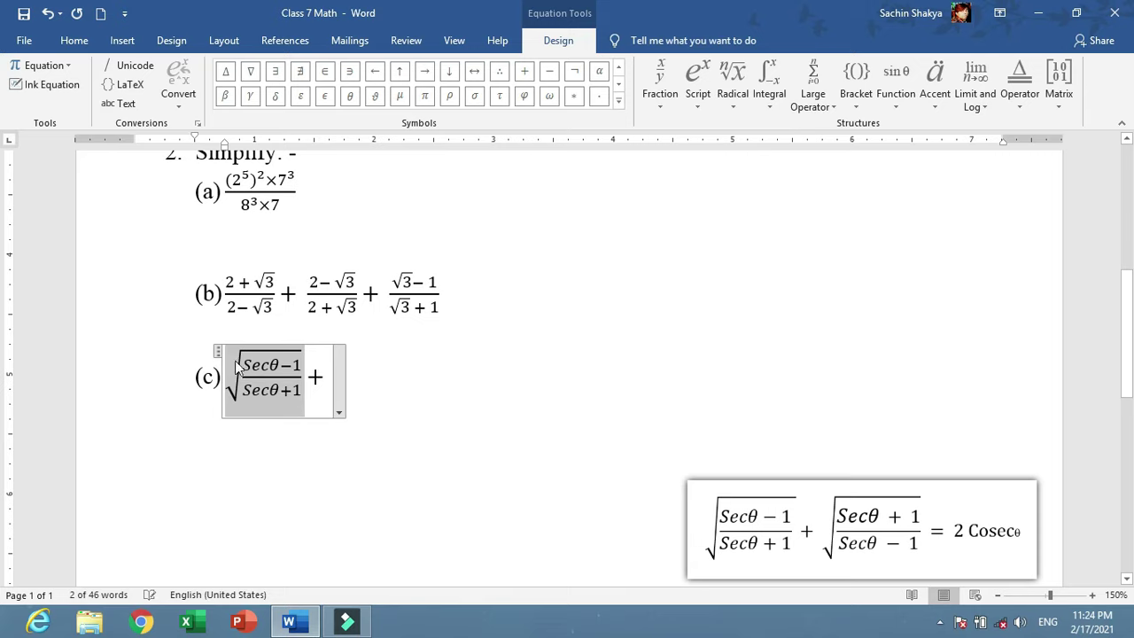
{"action": "left_click", "coordinate": [328, 375]}
{"action": "key", "text": "ctrl+v"}
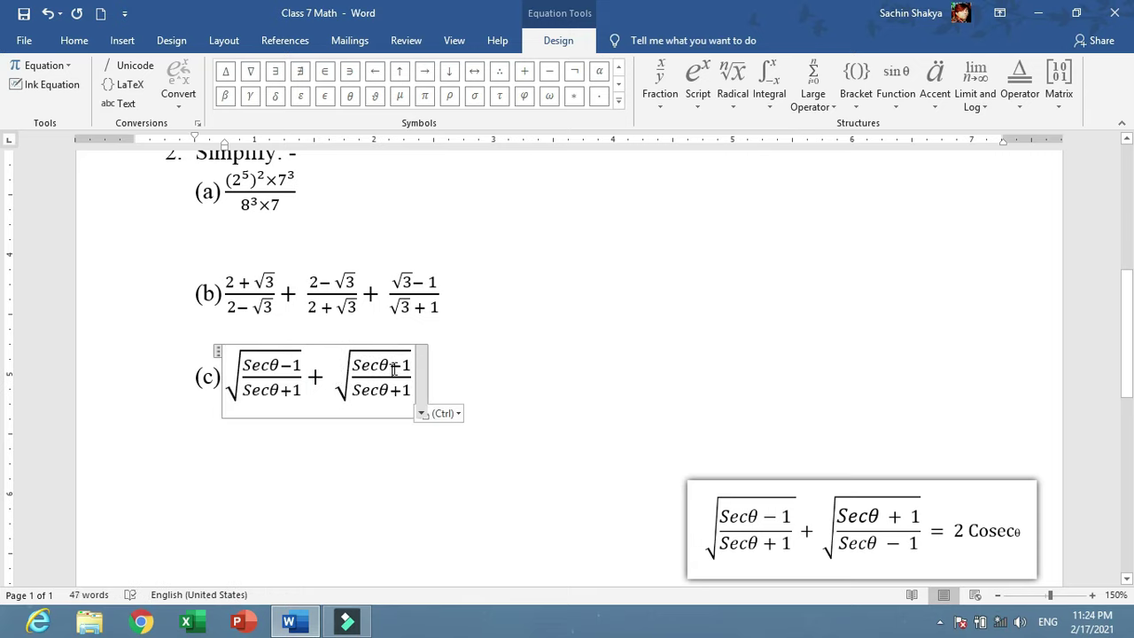
Swap the second root's signs so it reads (Secθ+1)/(Secθ−1).
{"action": "double_click", "coordinate": [401, 364]}
{"action": "left_click", "coordinate": [396, 363]}
{"action": "key", "text": "BackSpace"}
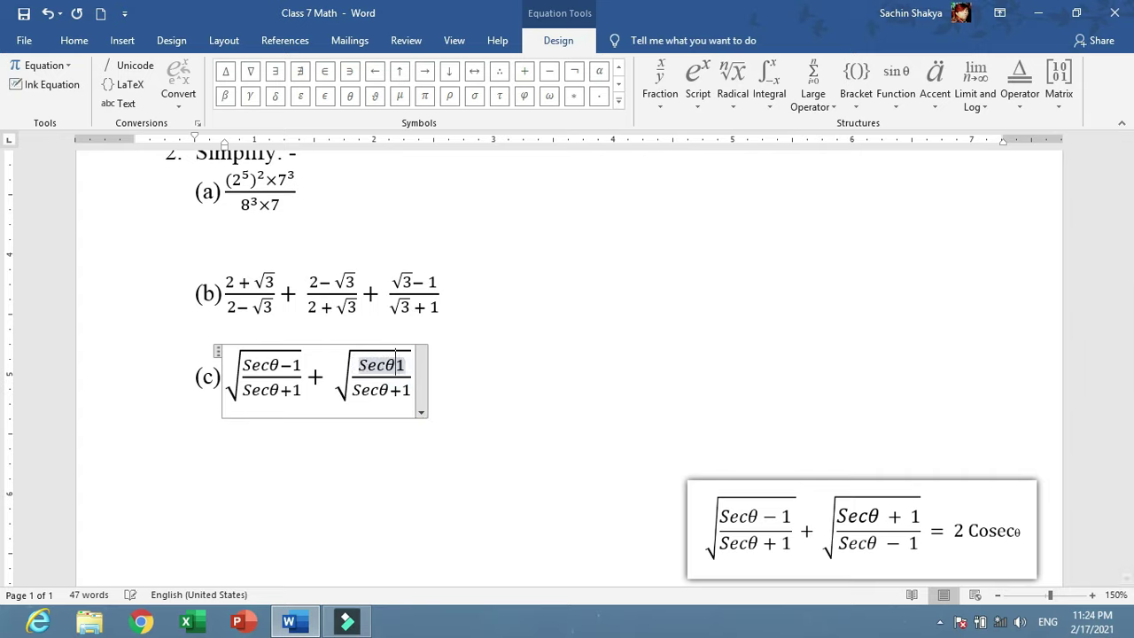
{"action": "type", "text": "+"}
{"action": "key", "text": "Down"}
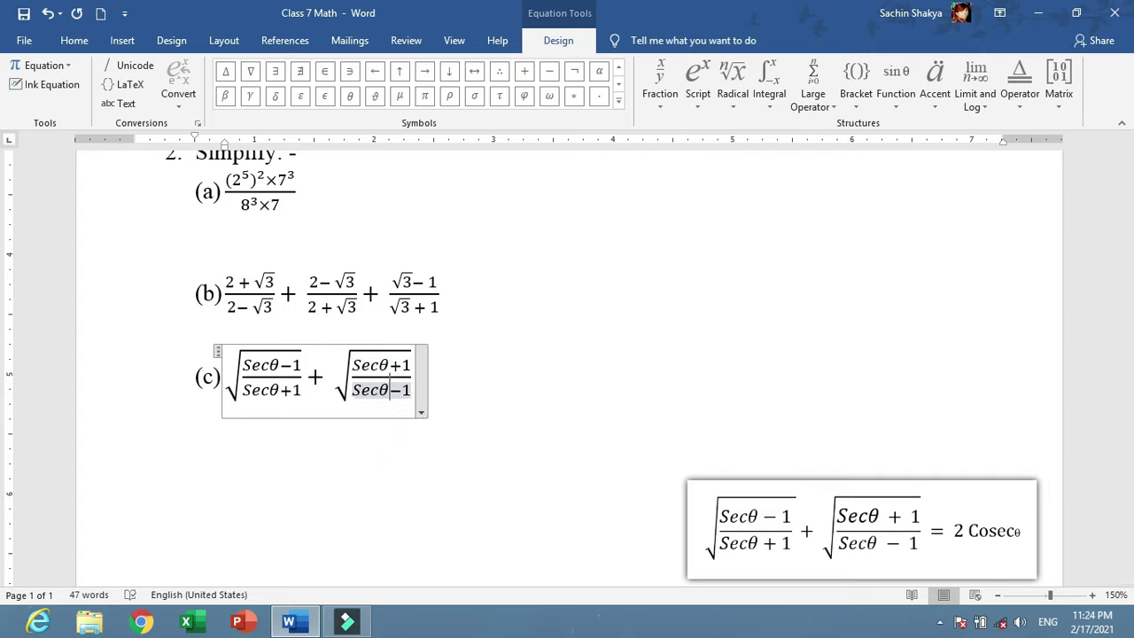
{"action": "key", "text": "Right"}
{"action": "key", "text": "Up"}
{"action": "key", "text": "Right"}
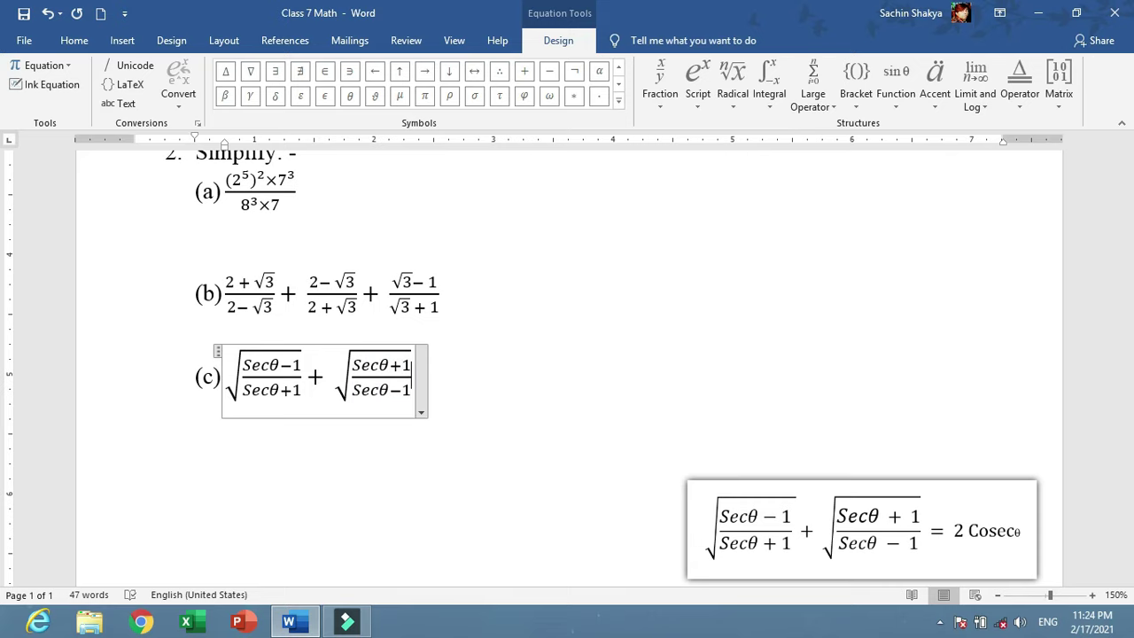
End equation (c) with = 2Cosecθ and add a (d) label below it.
{"action": "left_click", "coordinate": [451, 357]}
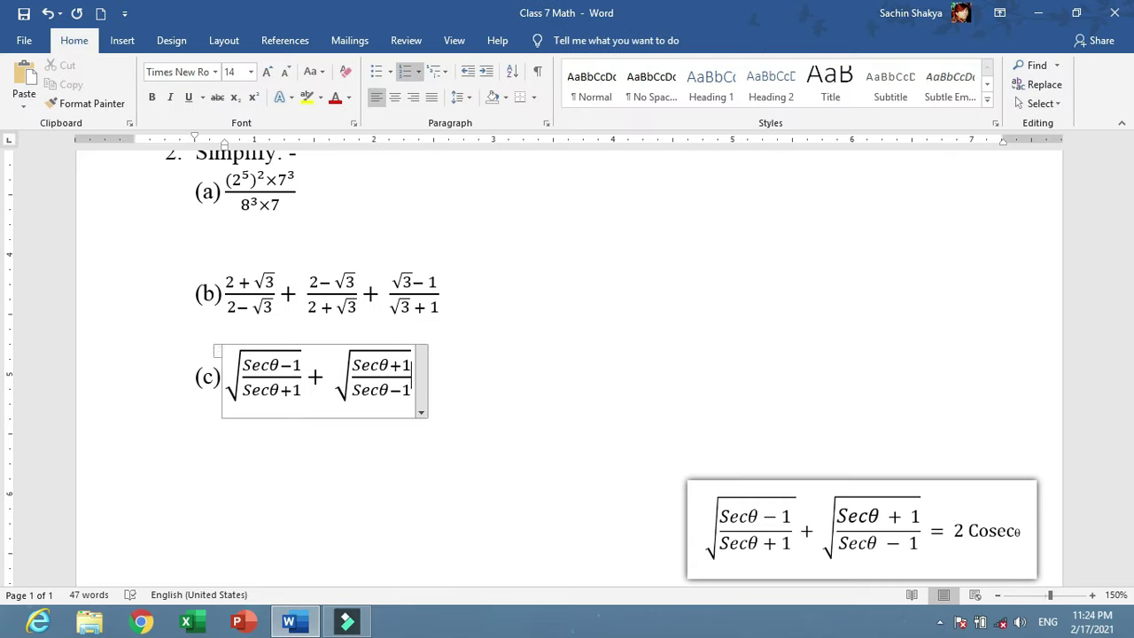
{"action": "type", "text": "= "}
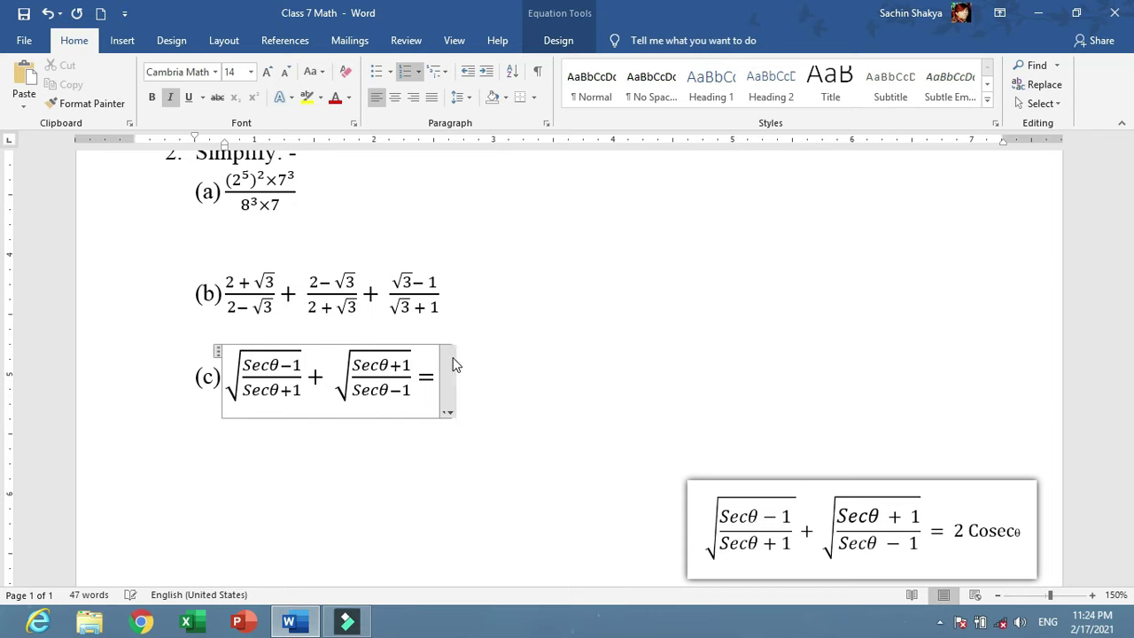
{"action": "type", "text": "2Cose"}
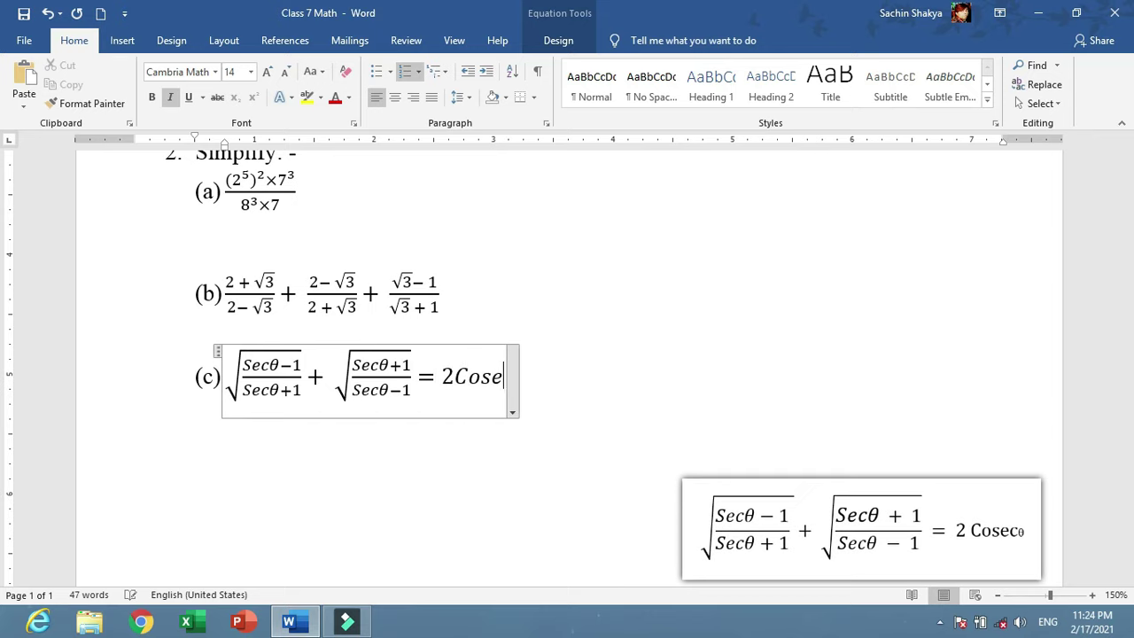
{"action": "type", "text": "c"}
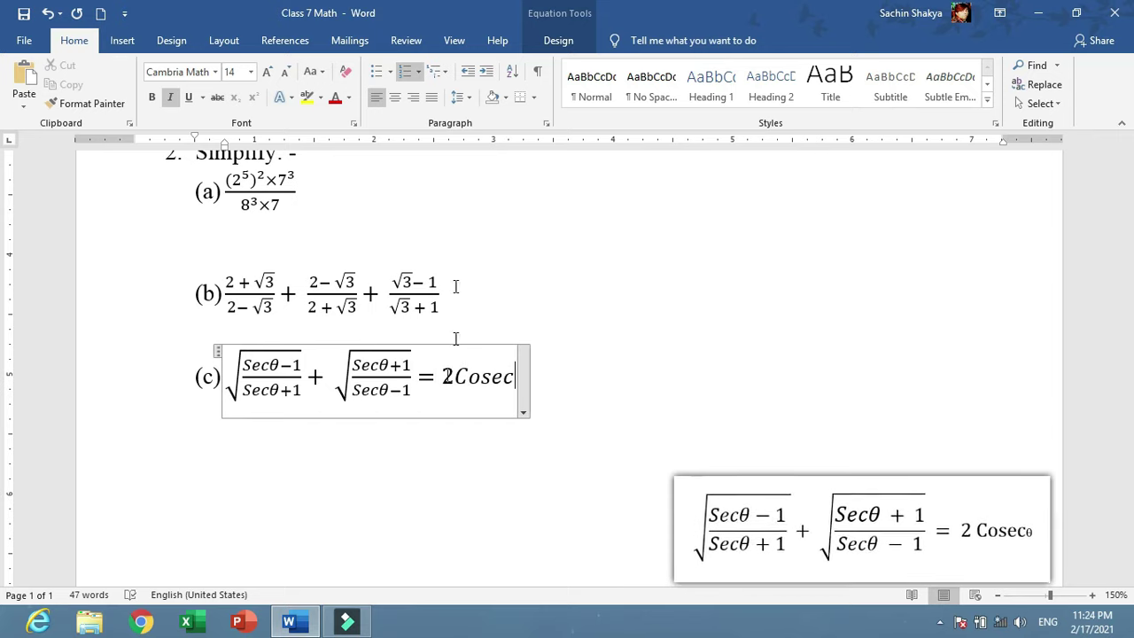
{"action": "left_click", "coordinate": [558, 40]}
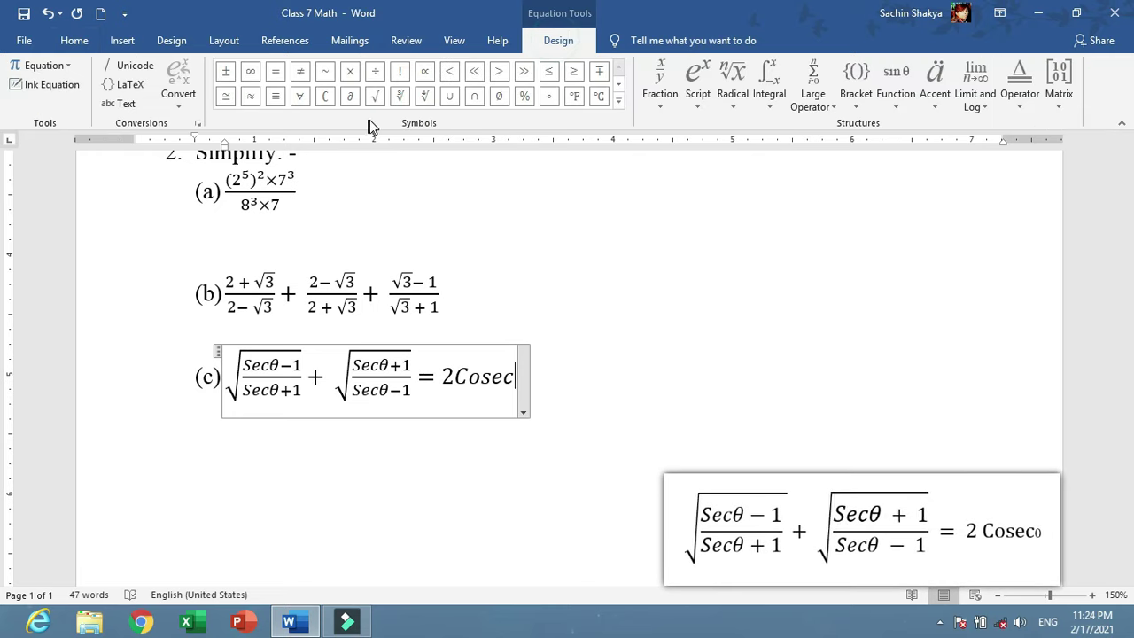
{"action": "left_click", "coordinate": [618, 101]}
{"action": "left_click", "coordinate": [354, 187]}
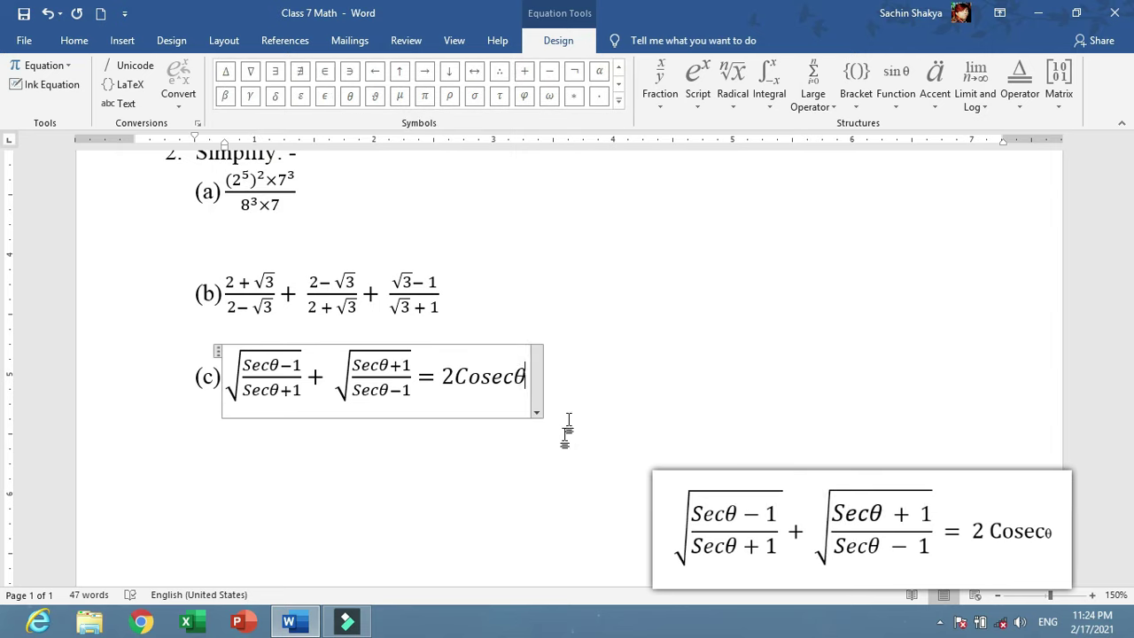
{"action": "left_click", "coordinate": [718, 387]}
{"action": "type", "text": "(d)"}
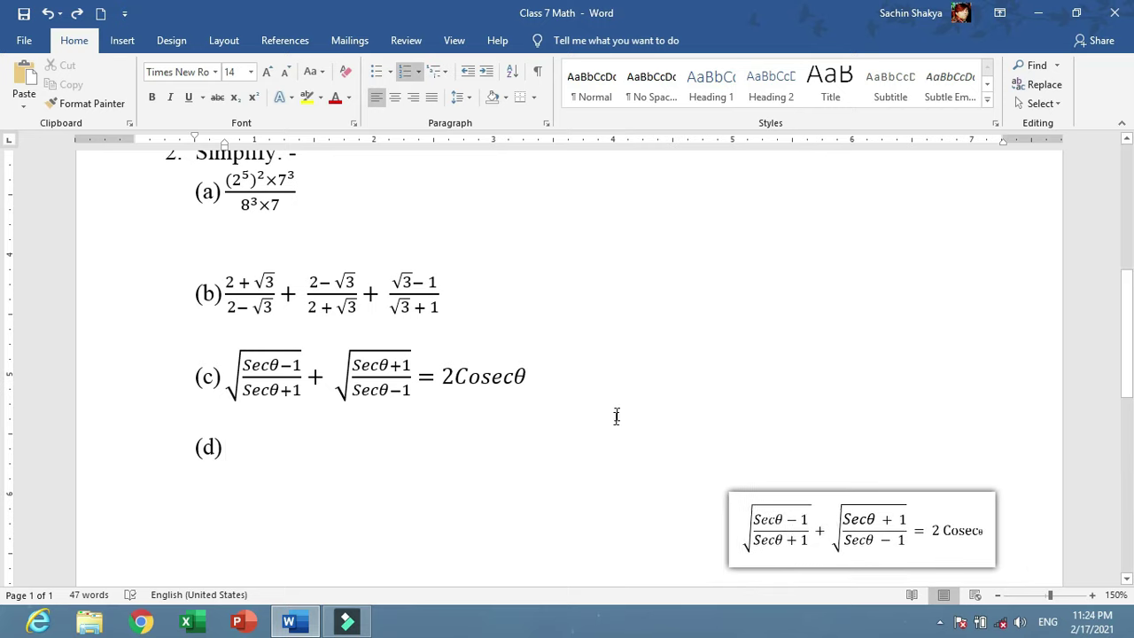
{"action": "scroll", "coordinate": [617, 417], "scroll_direction": "up", "scroll_amount": 2}
{"action": "scroll", "coordinate": [616, 422], "scroll_direction": "down", "scroll_amount": 1}
{"action": "scroll", "coordinate": [616, 423], "scroll_direction": "down", "scroll_amount": 1}
{"action": "scroll", "coordinate": [614, 432], "scroll_direction": "down", "scroll_amount": 1}
{"action": "scroll", "coordinate": [439, 434], "scroll_direction": "down", "scroll_amount": 1}
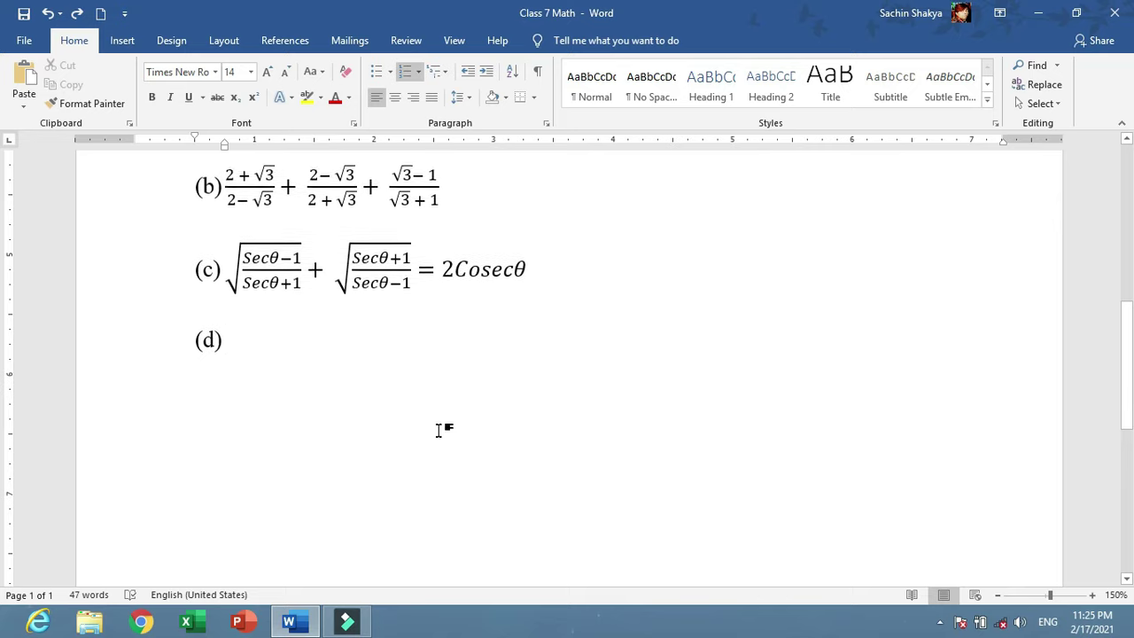
{"action": "scroll", "coordinate": [424, 412], "scroll_direction": "down", "scroll_amount": 1}
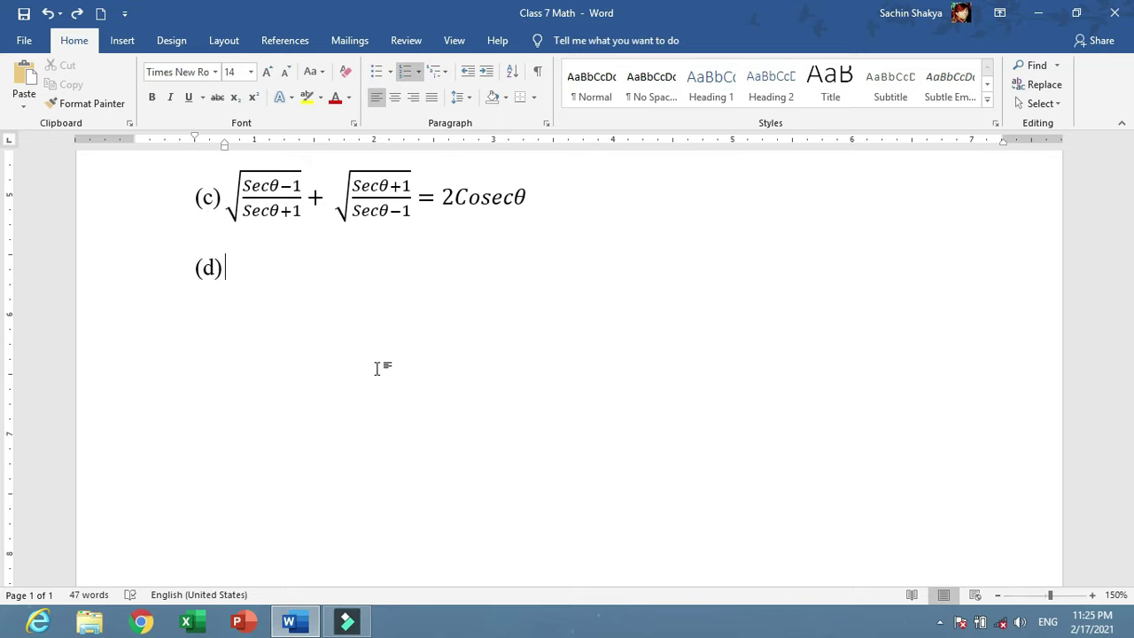
{"action": "key", "text": "super+r"}
Run mspaint to open Paint with a blank 1360 × 570px Untitled canvas.
{"action": "type", "text": "ms"}
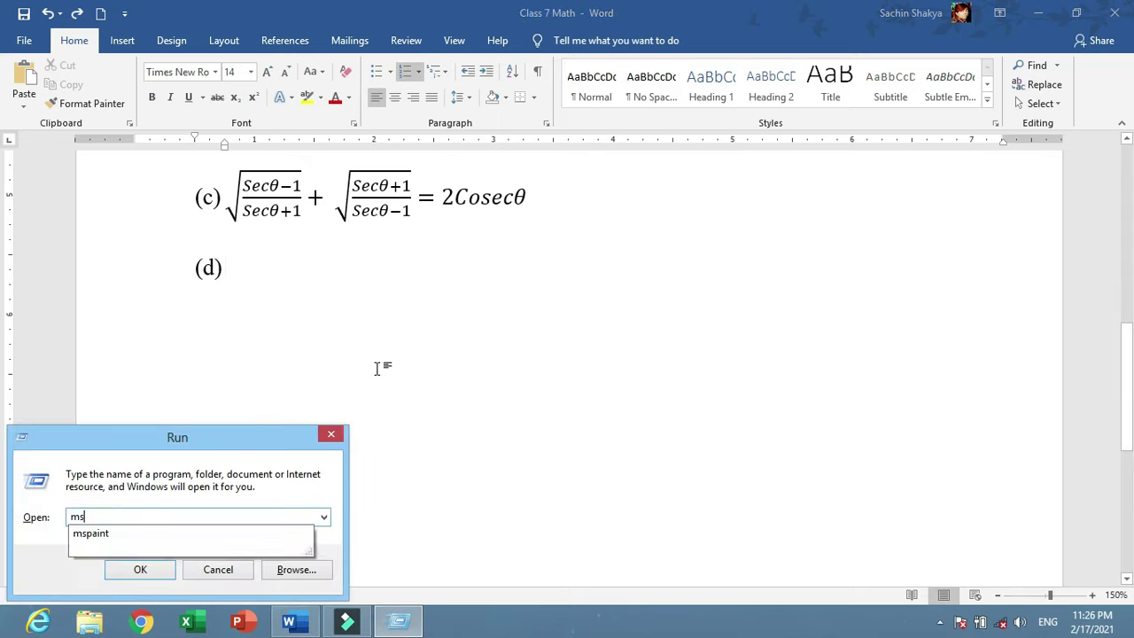
{"action": "type", "text": "paint"}
{"action": "key", "text": "Return"}
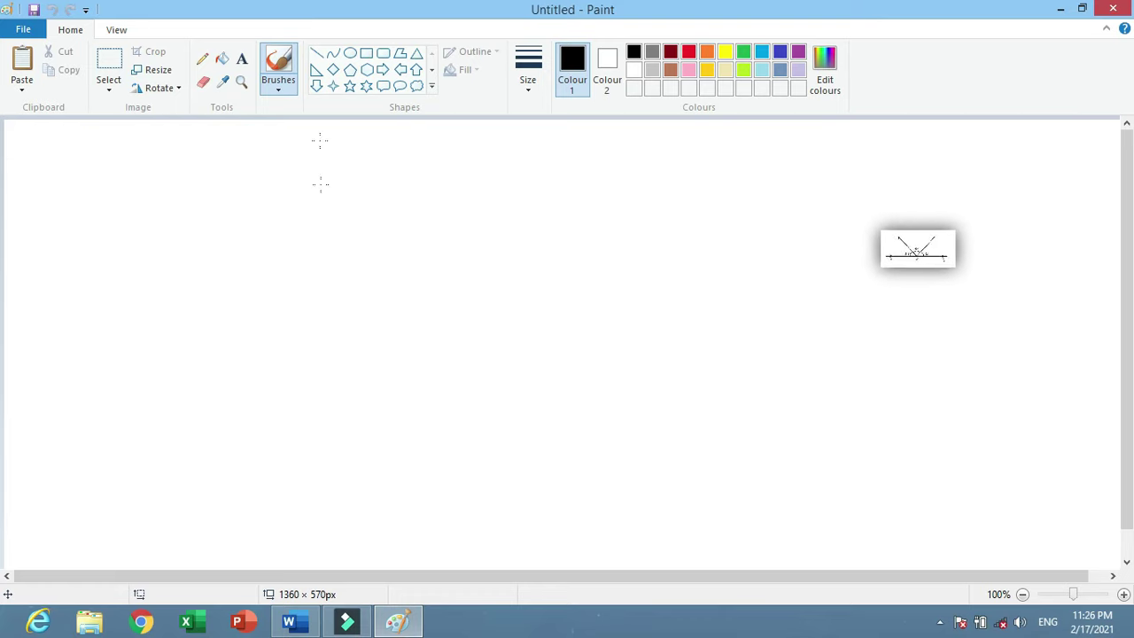
Choose the Line shape with the second line thickness.
{"action": "left_click", "coordinate": [319, 55]}
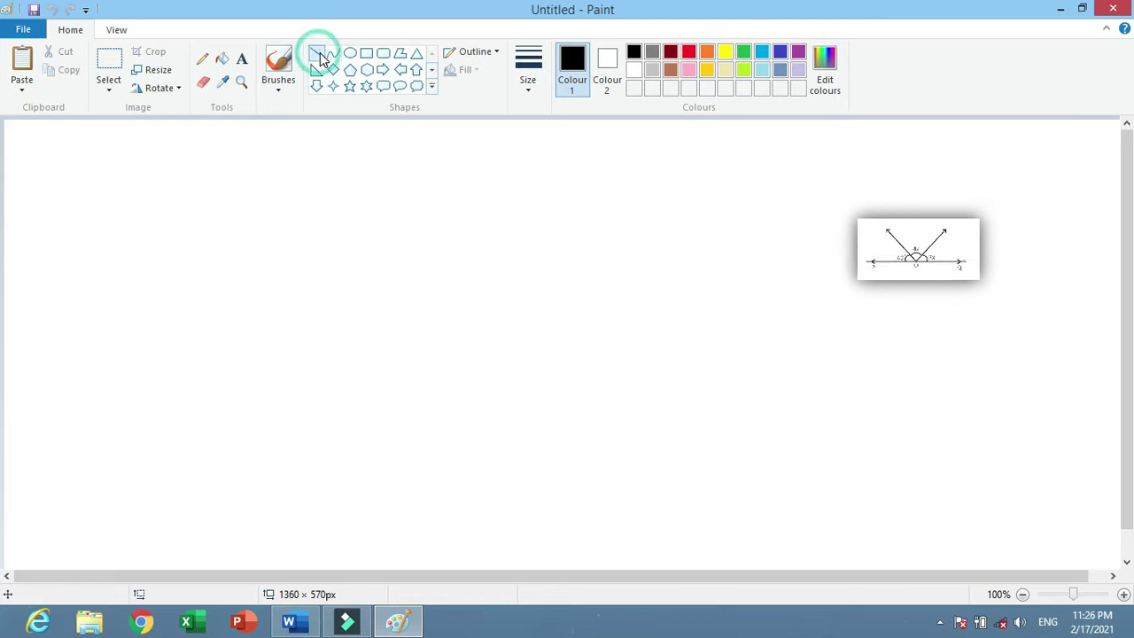
{"action": "left_click", "coordinate": [534, 81]}
{"action": "left_click", "coordinate": [548, 148]}
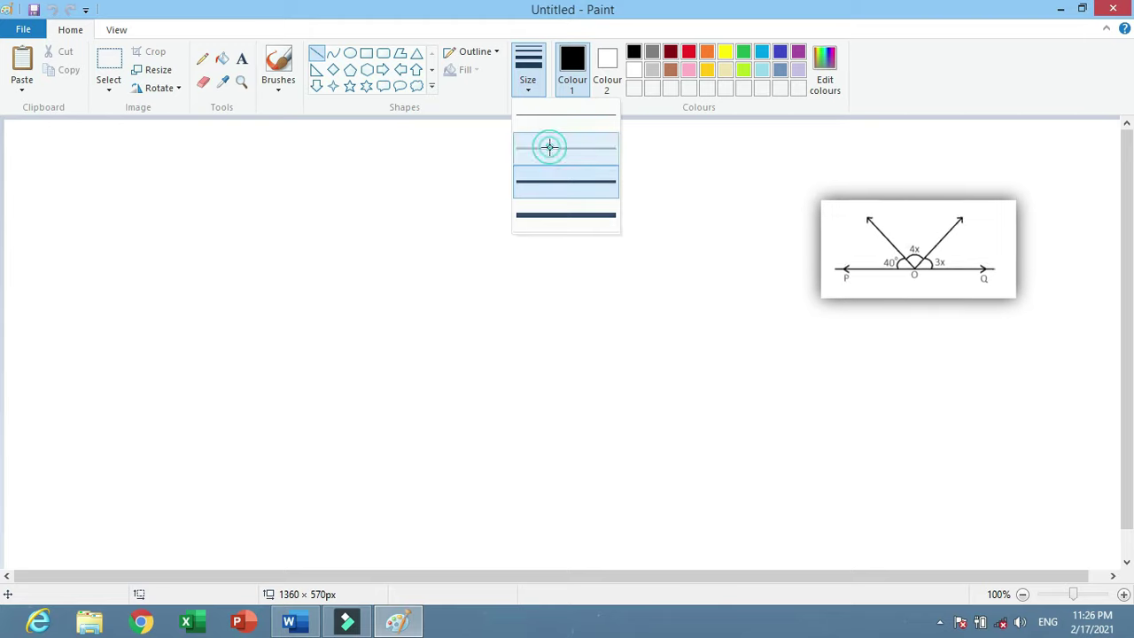
{"action": "left_click", "coordinate": [531, 84]}
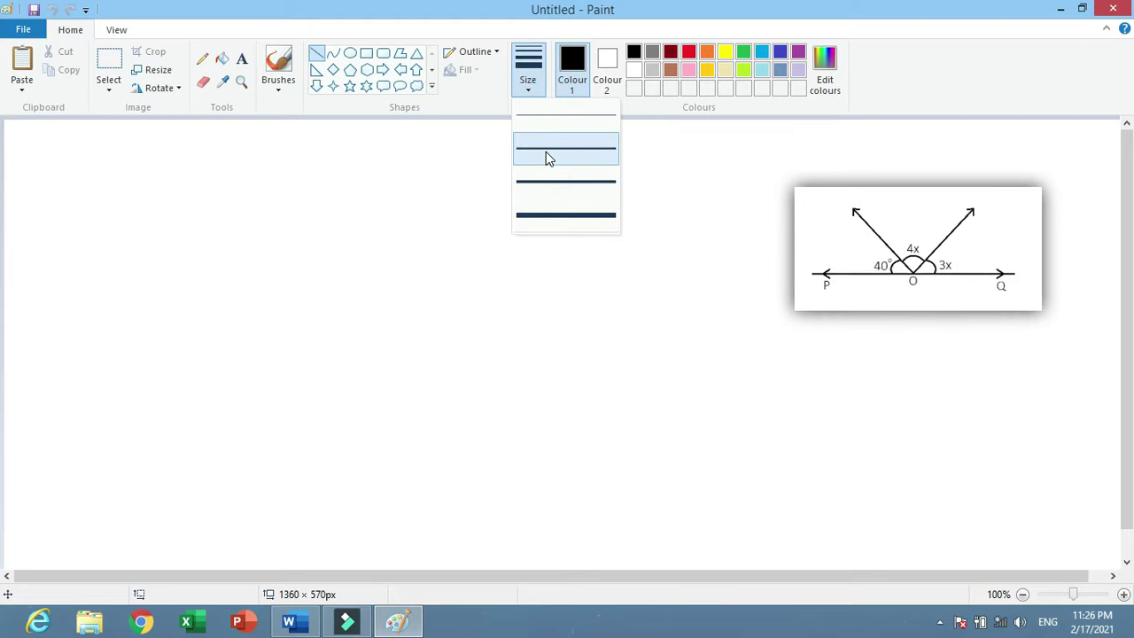
{"action": "left_click", "coordinate": [546, 152]}
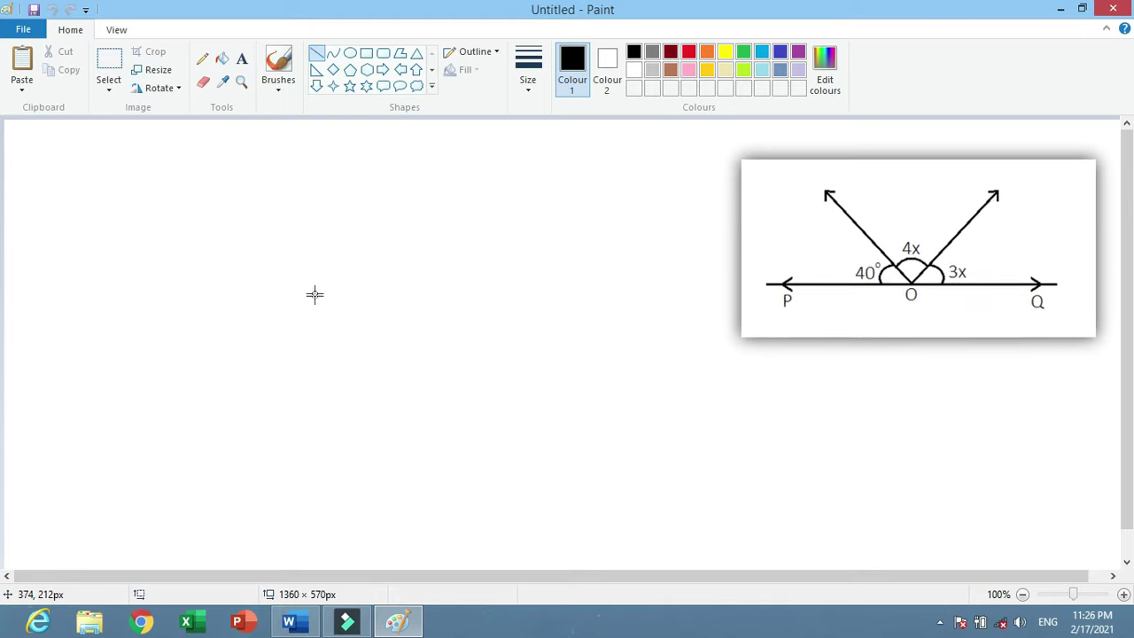
Draw a horizontal base line and a slanted arm rising from its left end.
{"action": "left_click_drag", "start_coordinate": [305, 281], "coordinate": [471, 281]}
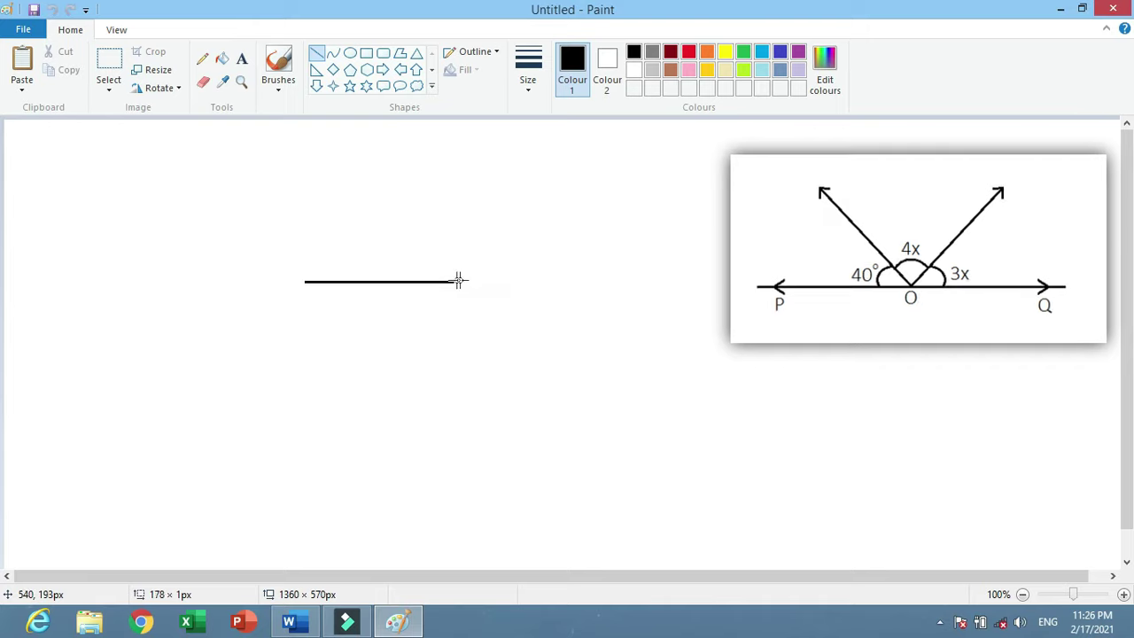
{"action": "left_click", "coordinate": [433, 240]}
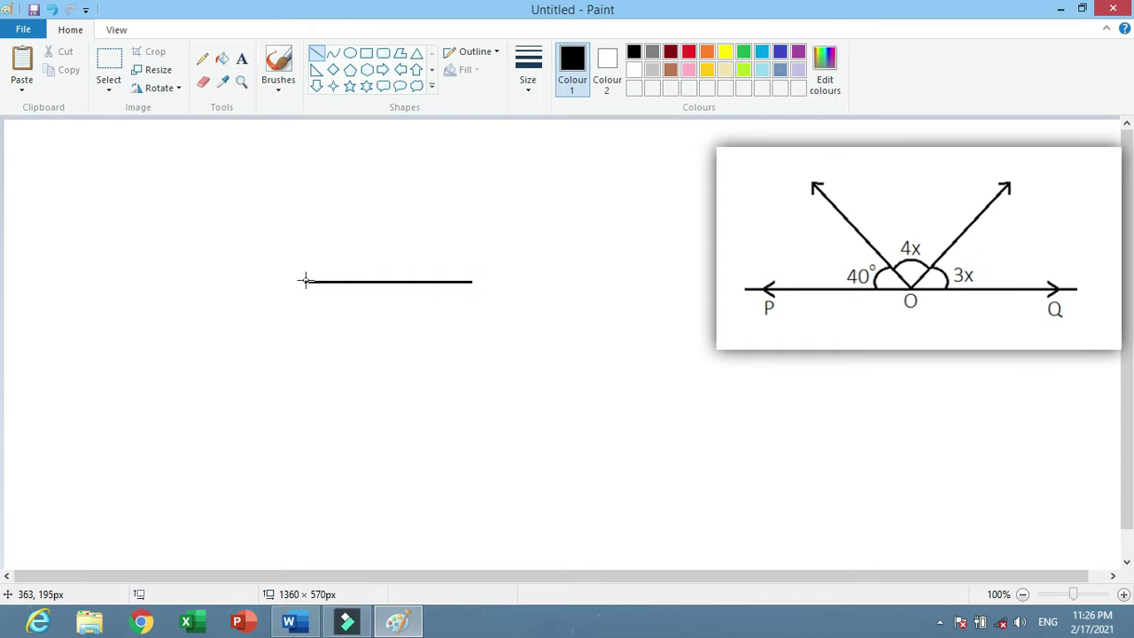
{"action": "left_click_drag", "start_coordinate": [305, 280], "coordinate": [408, 224]}
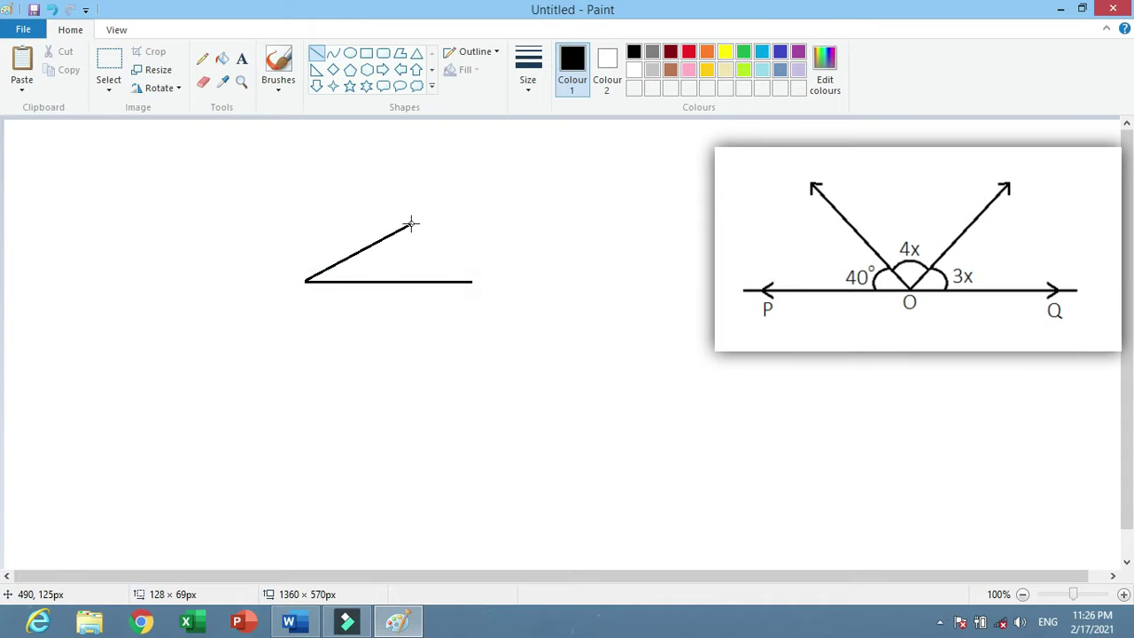
{"action": "left_click_drag", "start_coordinate": [411, 223], "coordinate": [399, 197]}
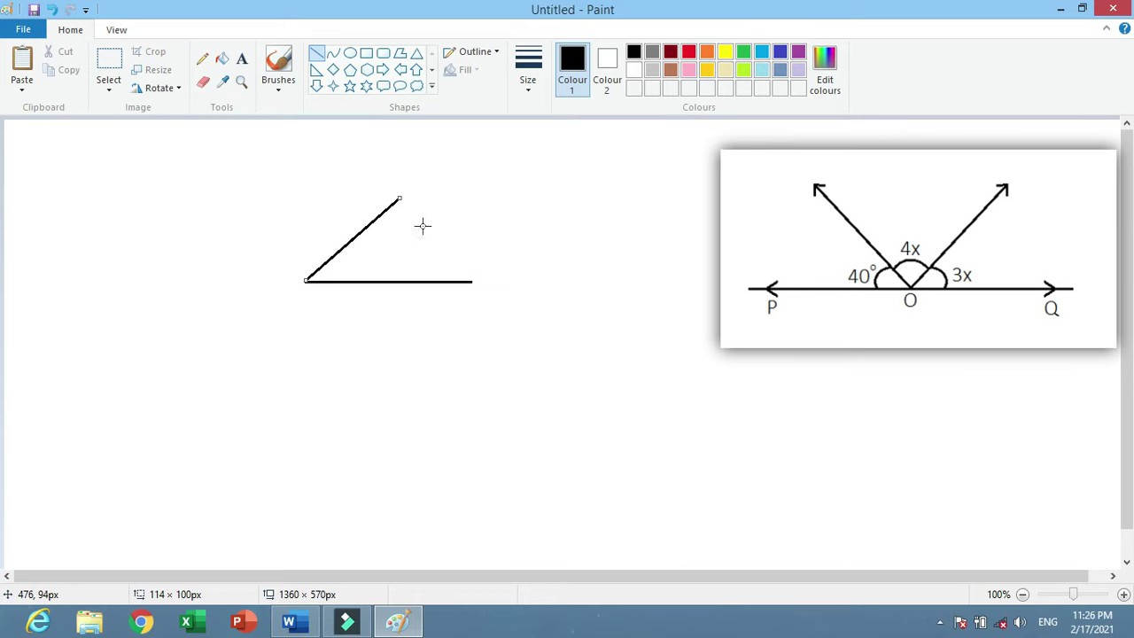
{"action": "left_click", "coordinate": [491, 240]}
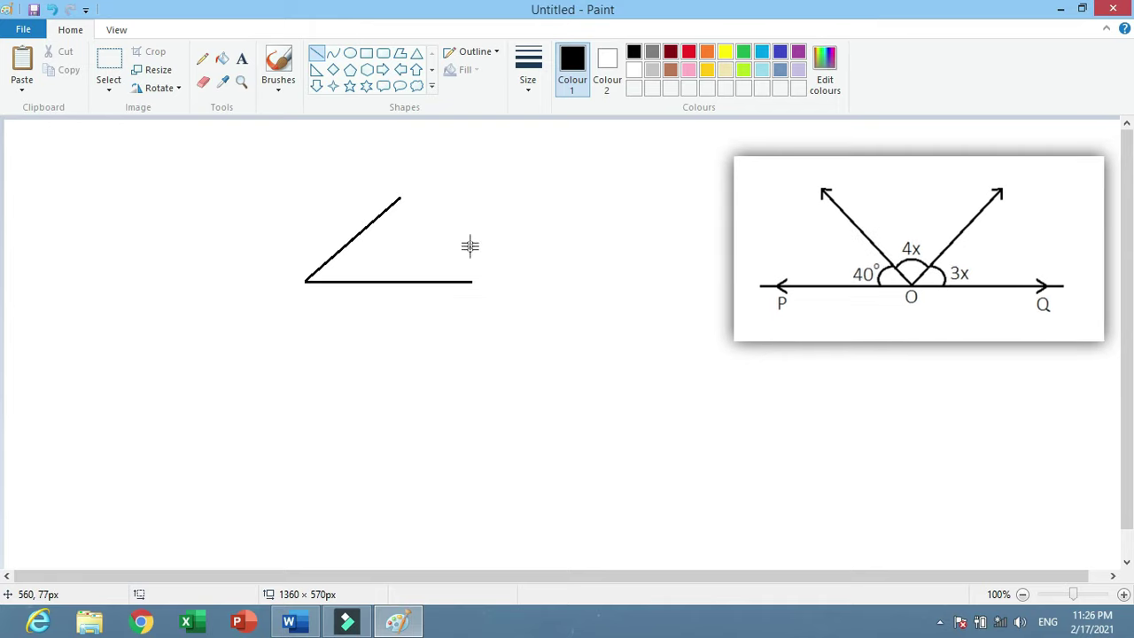
Draw a small triangle and rotate it right 90° to point along the line.
{"action": "left_click", "coordinate": [418, 54]}
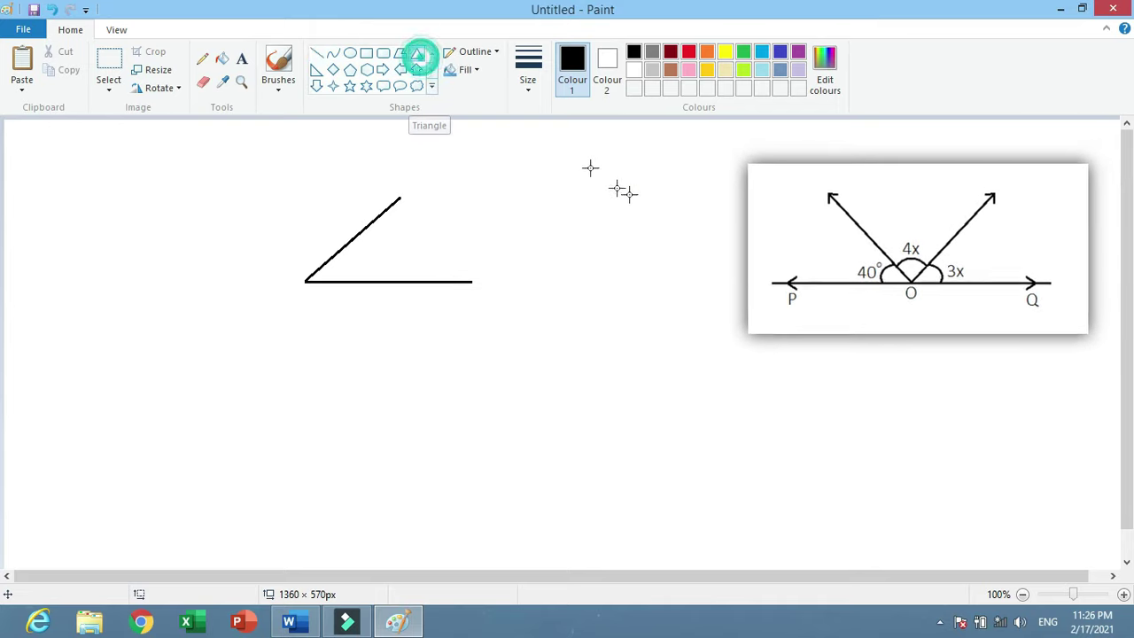
{"action": "left_click_drag", "start_coordinate": [630, 196], "coordinate": [649, 215]}
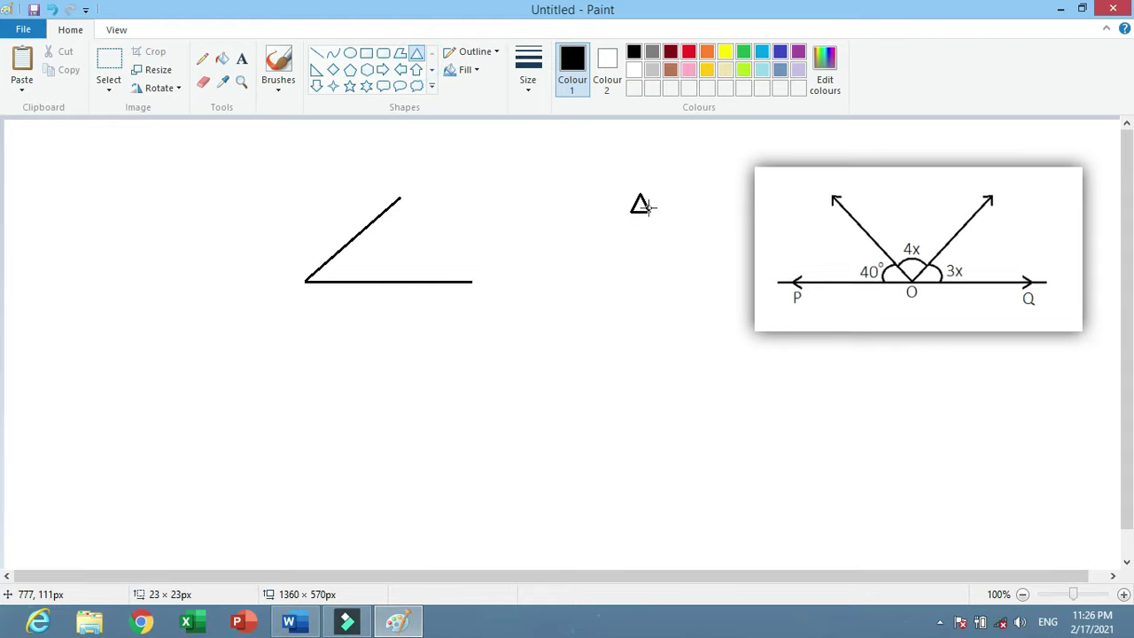
{"action": "left_click", "coordinate": [549, 142]}
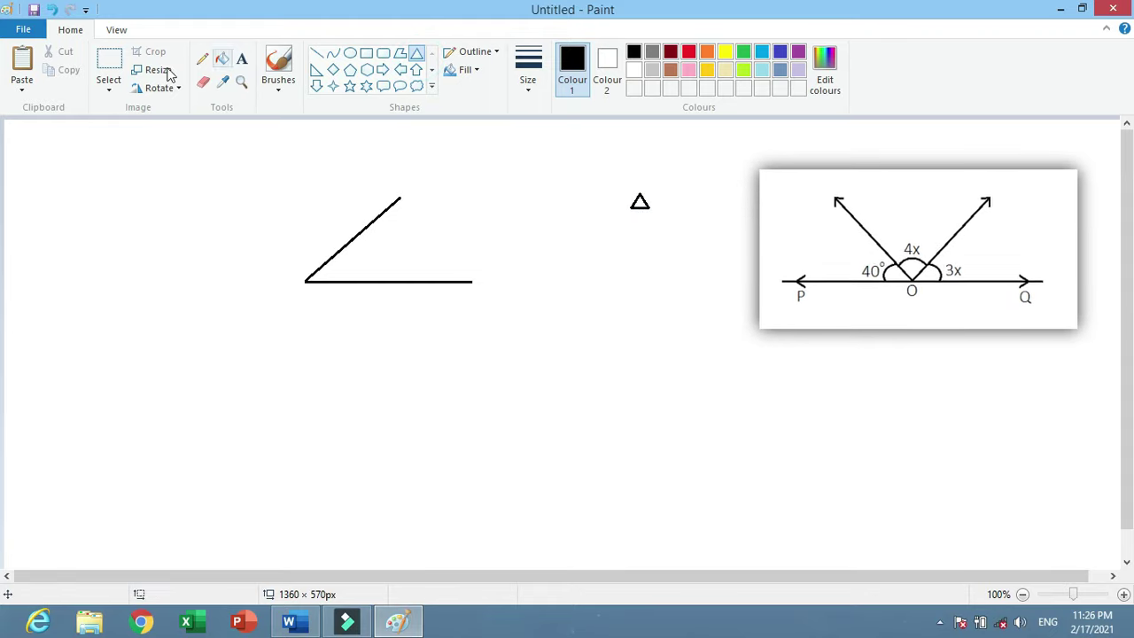
{"action": "left_click", "coordinate": [108, 60]}
{"action": "left_click_drag", "start_coordinate": [615, 177], "coordinate": [673, 232]}
{"action": "left_click", "coordinate": [169, 88]}
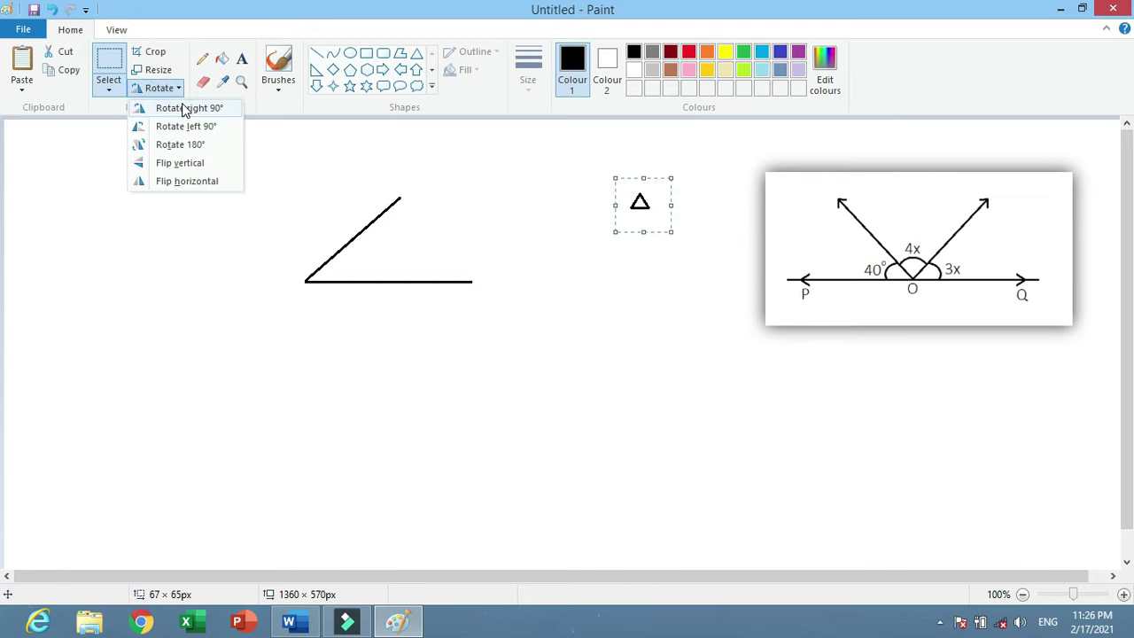
{"action": "left_click", "coordinate": [184, 107]}
Move the triangle onto the horizontal line's right end with a transparent selection background.
{"action": "left_click", "coordinate": [618, 175]}
{"action": "left_click", "coordinate": [607, 171]}
{"action": "left_click_drag", "start_coordinate": [615, 192], "coordinate": [642, 246]}
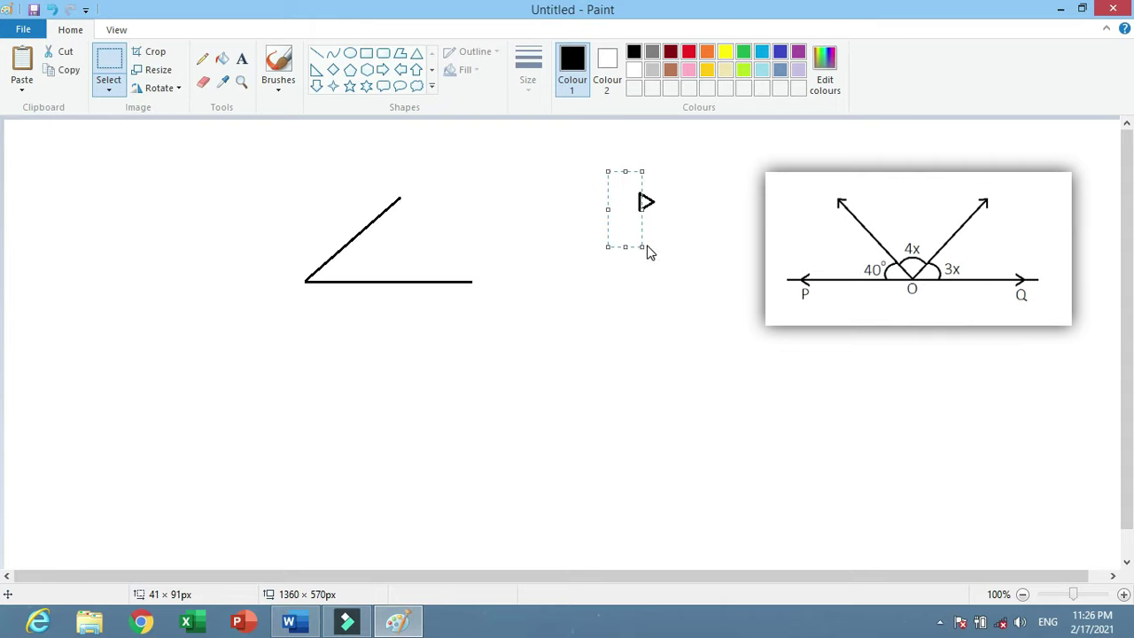
{"action": "left_click", "coordinate": [644, 197]}
{"action": "mouse_move", "coordinate": [632, 180]}
{"action": "left_mouse_down"}
{"action": "mouse_move", "coordinate": [726, 254]}
{"action": "mouse_move", "coordinate": [516, 309]}
{"action": "left_mouse_up"}
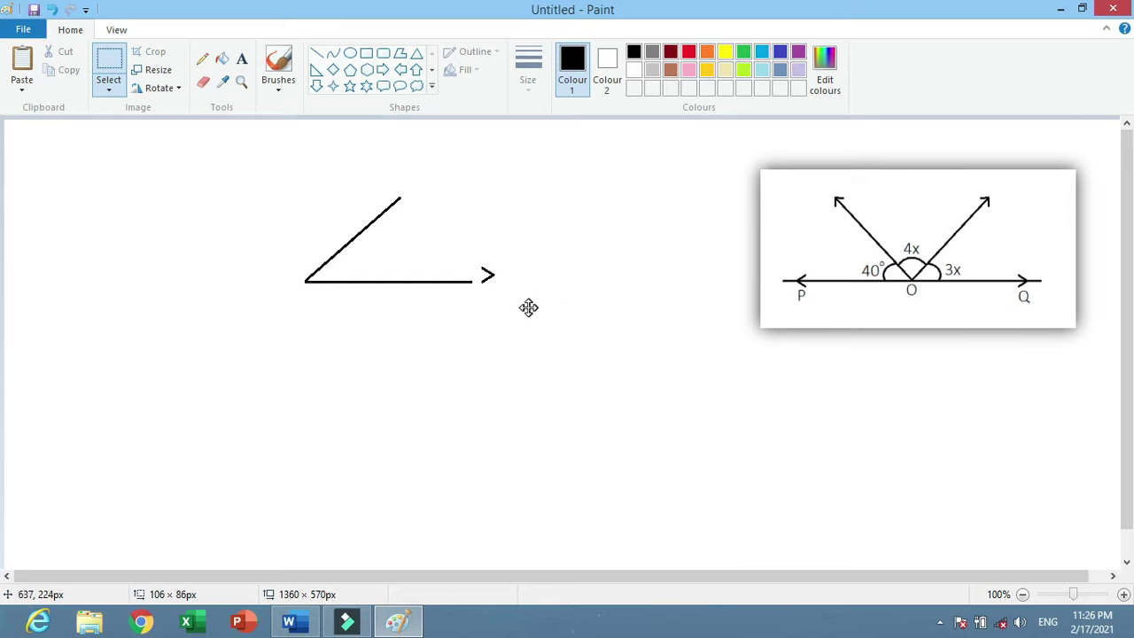
{"action": "left_click", "coordinate": [106, 89]}
{"action": "left_click", "coordinate": [149, 240]}
{"action": "left_click", "coordinate": [481, 304]}
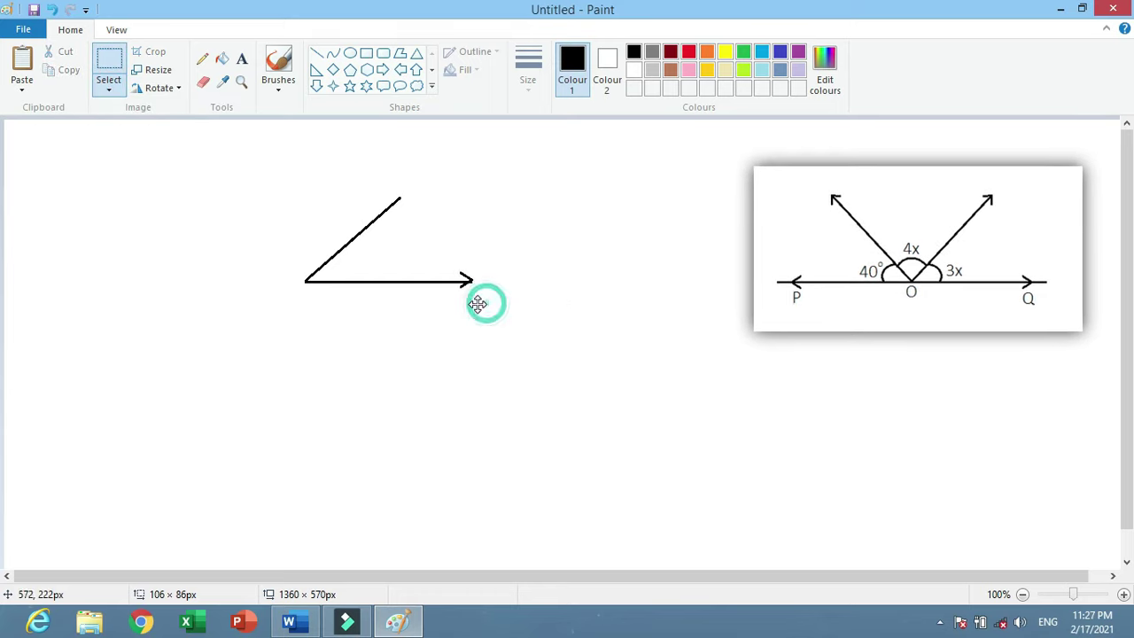
{"action": "left_click_drag", "start_coordinate": [444, 263], "coordinate": [532, 335]}
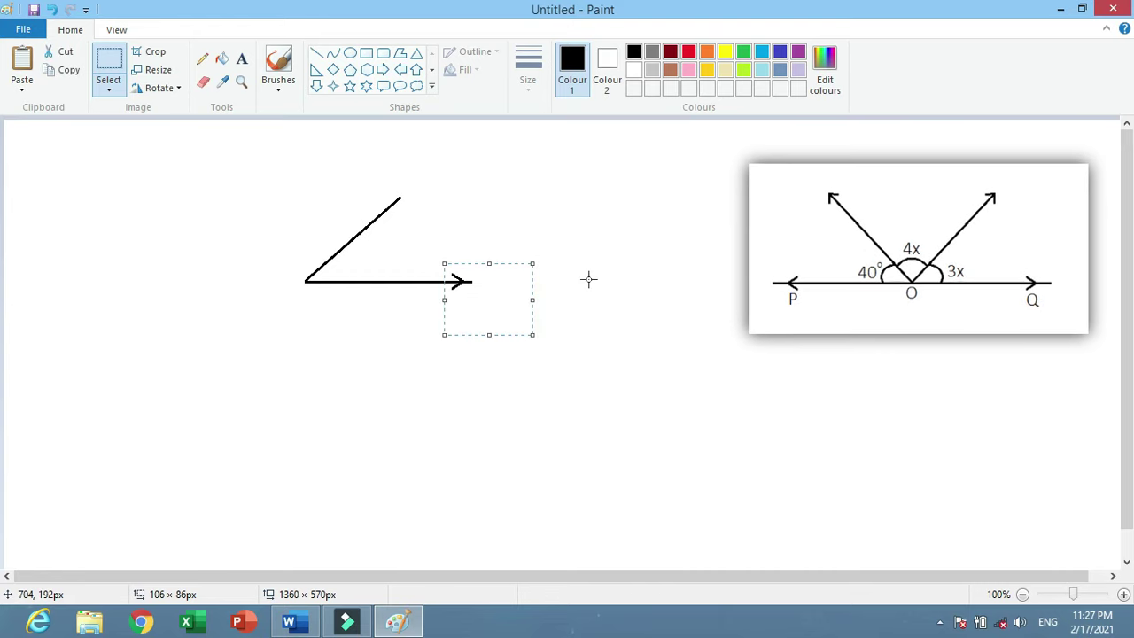
{"action": "left_click", "coordinate": [589, 280]}
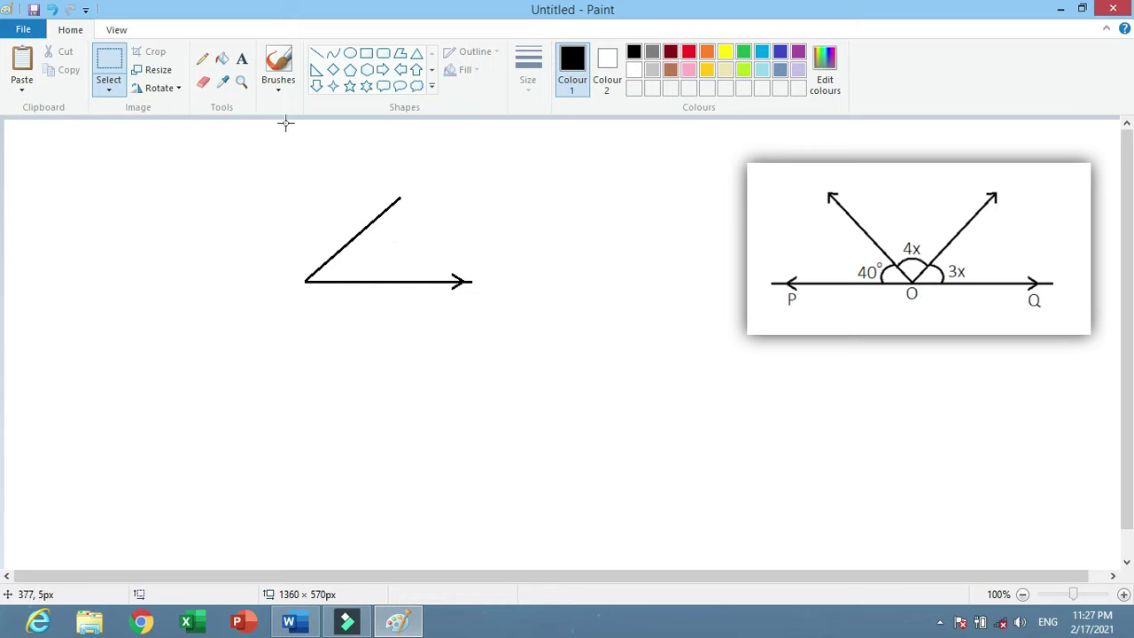
Zoom in and draw an arrowhead stroke at the slanted line's top.
{"action": "left_click", "coordinate": [240, 83]}
{"action": "left_click", "coordinate": [405, 197]}
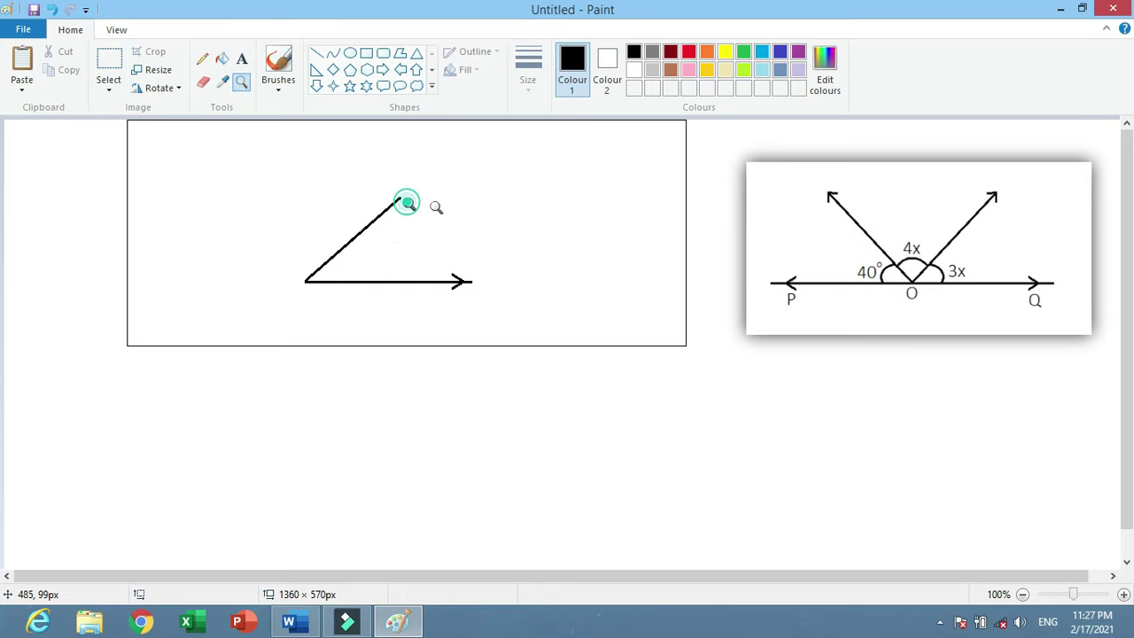
{"action": "left_click", "coordinate": [556, 259]}
{"action": "left_click", "coordinate": [316, 53]}
{"action": "mouse_move", "coordinate": [410, 308]}
{"action": "left_mouse_down"}
{"action": "mouse_move", "coordinate": [376, 308]}
{"action": "mouse_move", "coordinate": [407, 343]}
{"action": "left_mouse_up"}
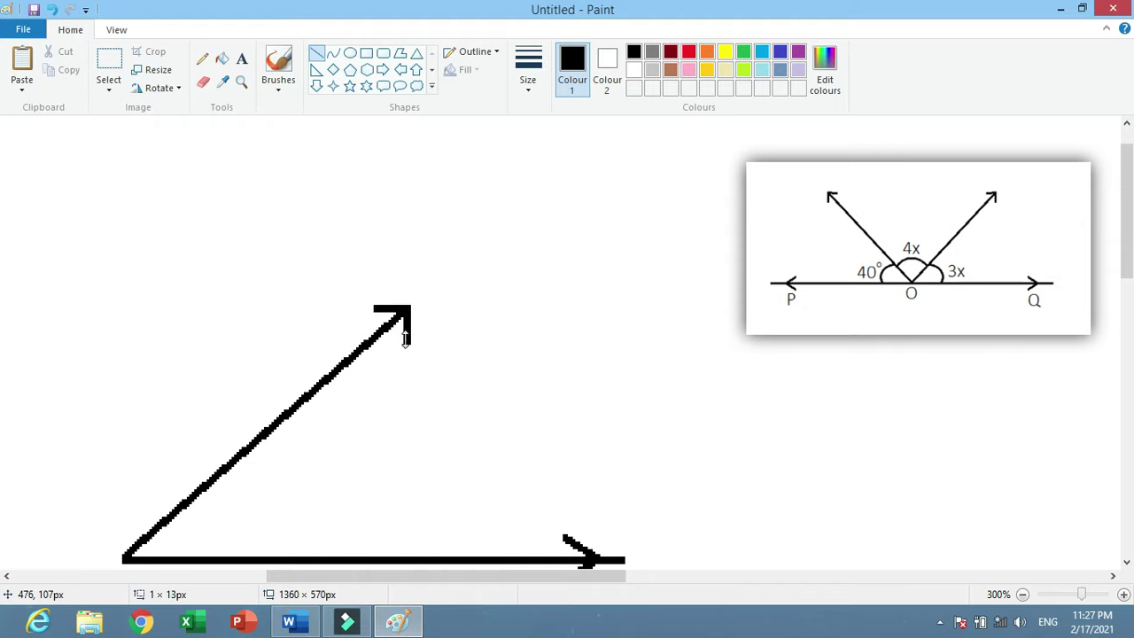
Draw a small curved arc marking the angle at the vertex, then zoom back out.
{"action": "left_click", "coordinate": [333, 53]}
{"action": "scroll", "coordinate": [173, 443], "scroll_direction": "down", "scroll_amount": 3}
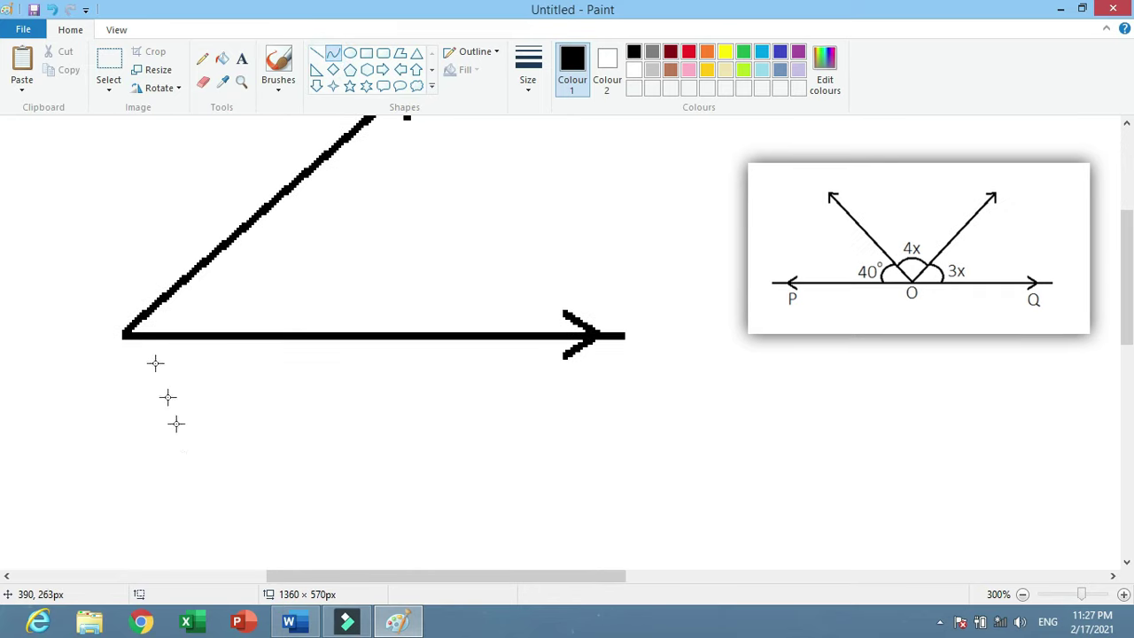
{"action": "mouse_move", "coordinate": [171, 292]}
{"action": "left_mouse_down"}
{"action": "mouse_move", "coordinate": [183, 336]}
{"action": "mouse_move", "coordinate": [205, 316]}
{"action": "left_mouse_up"}
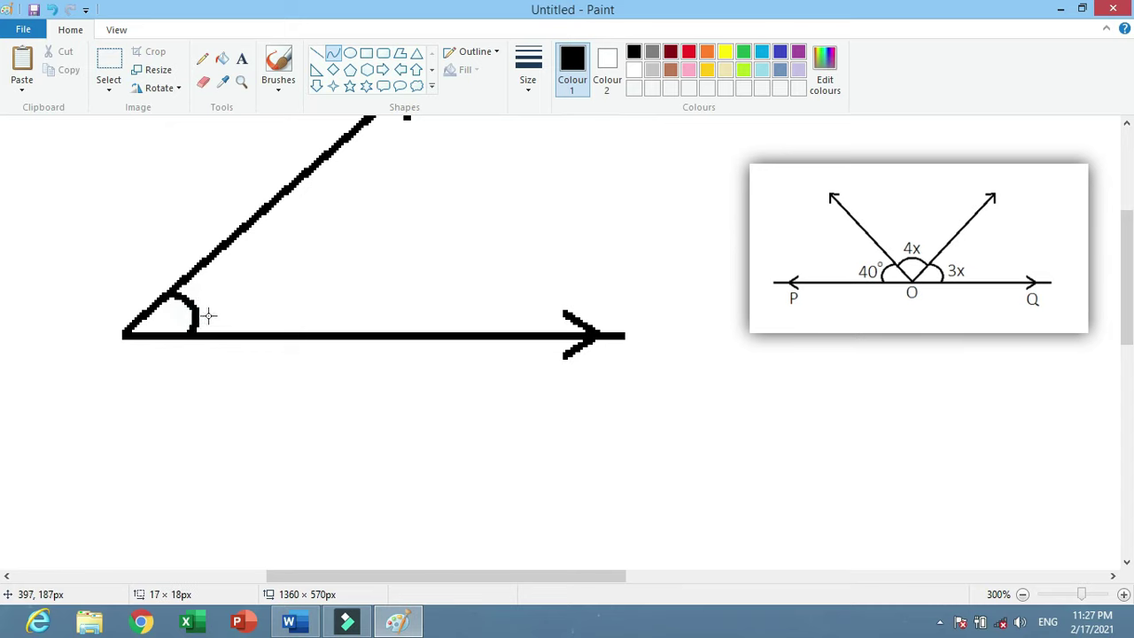
{"action": "left_click", "coordinate": [1022, 594]}
Copy the angle, flip the copy horizontally, and join it to the original at the vertex.
{"action": "left_click", "coordinate": [1022, 594]}
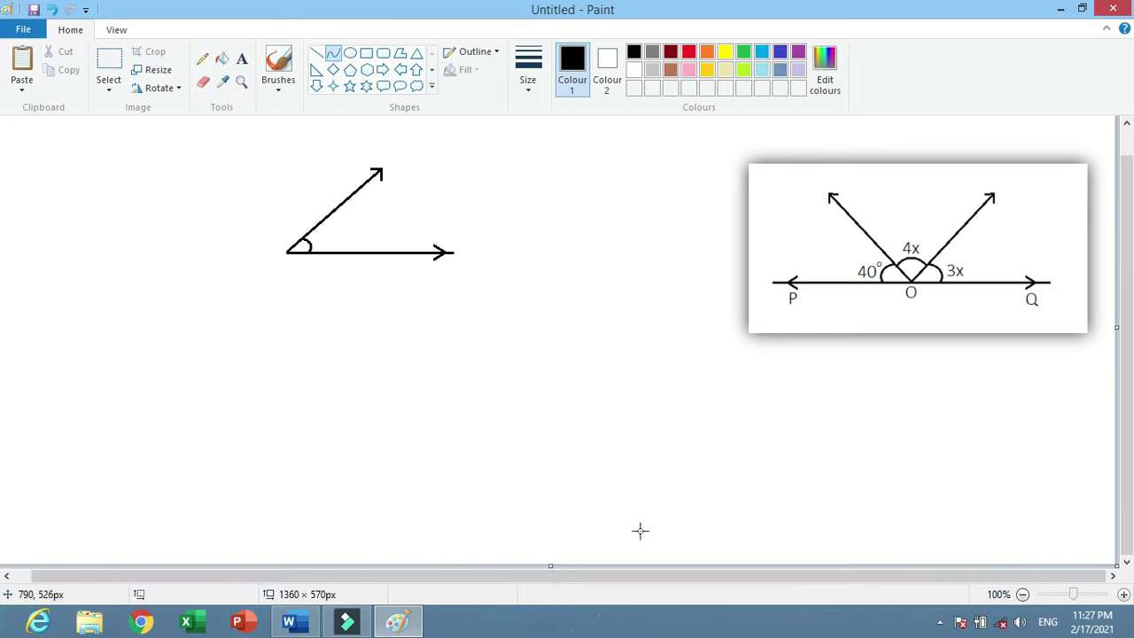
{"action": "left_click", "coordinate": [640, 576]}
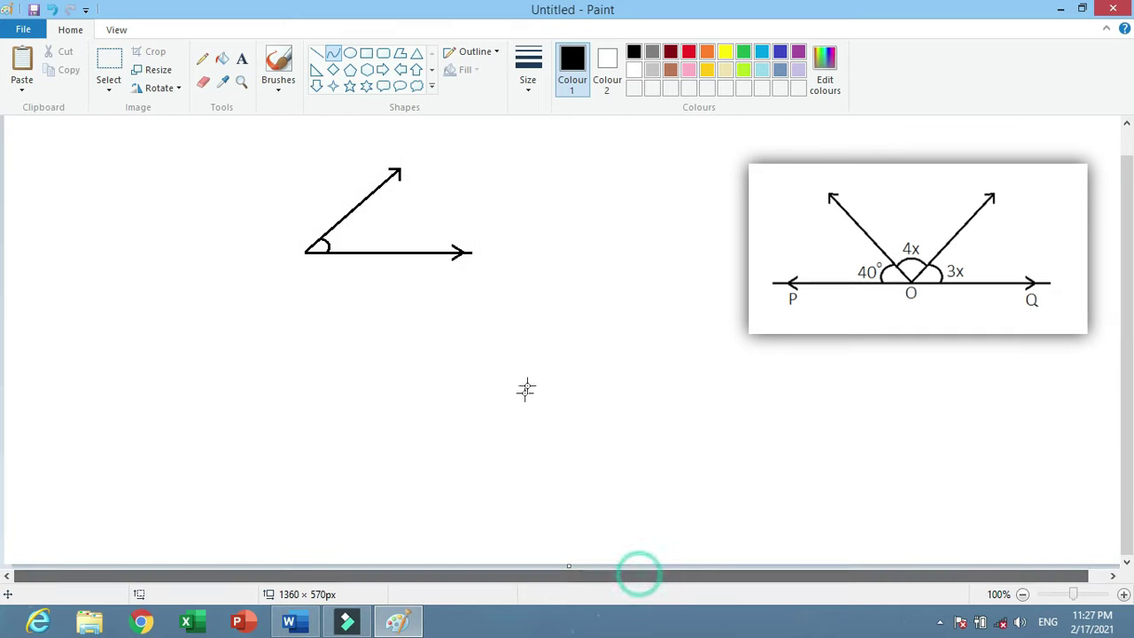
{"action": "left_click", "coordinate": [111, 62]}
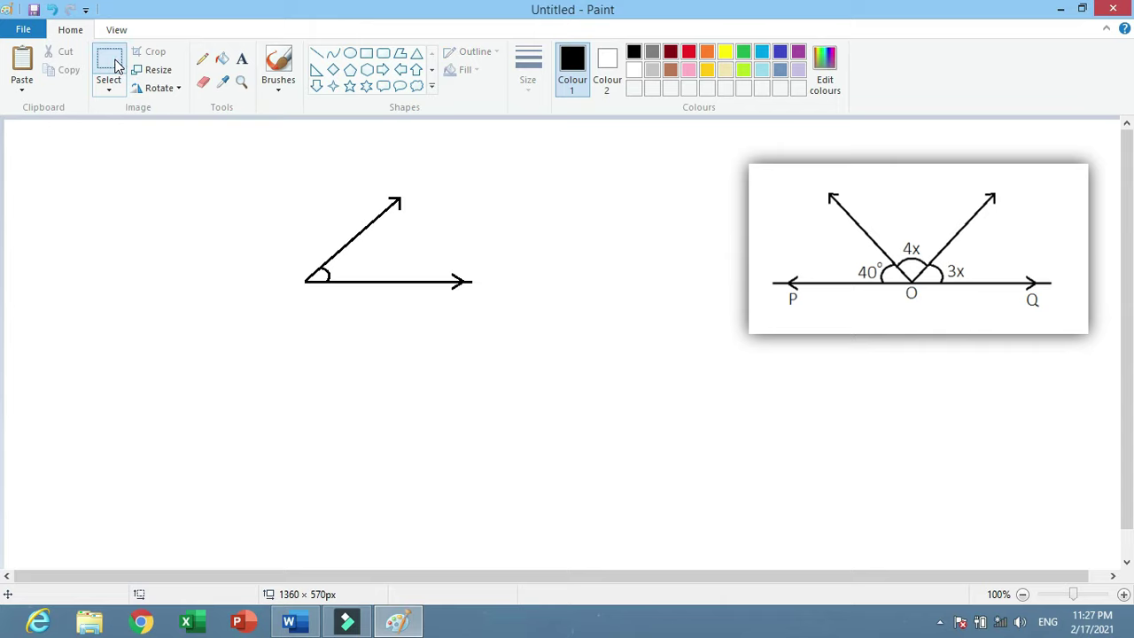
{"action": "left_click_drag", "start_coordinate": [292, 172], "coordinate": [493, 303]}
{"action": "key", "text": "ctrl+c"}
{"action": "key", "text": "ctrl+v"}
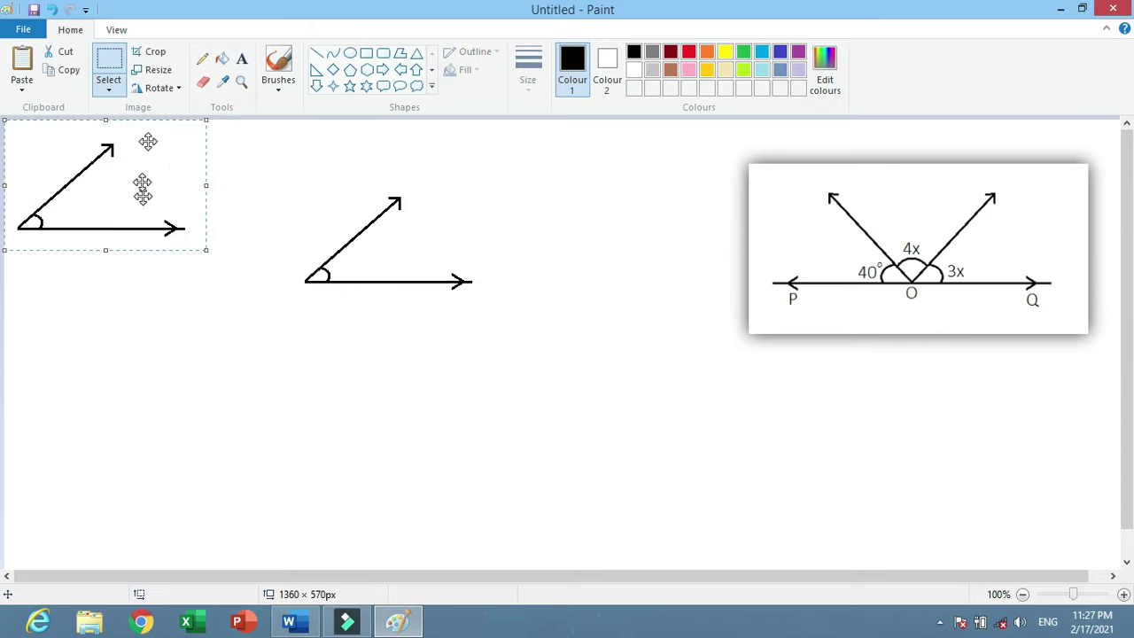
{"action": "left_click", "coordinate": [162, 88]}
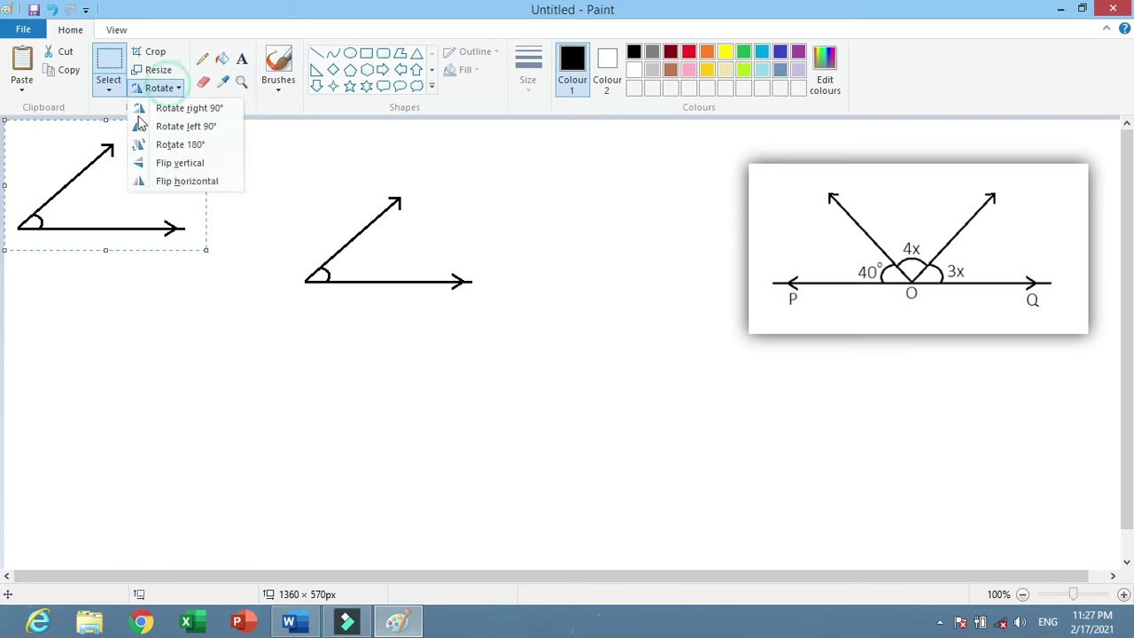
{"action": "left_click", "coordinate": [205, 182]}
{"action": "left_click_drag", "start_coordinate": [184, 200], "coordinate": [294, 254]}
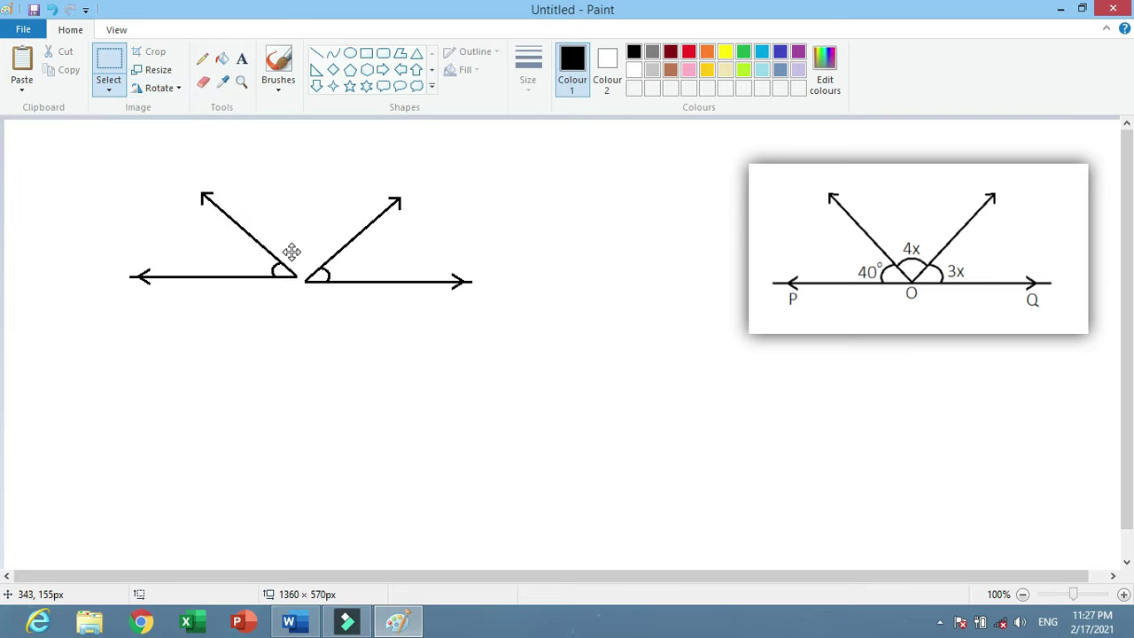
{"action": "key", "text": "Right"}
{"action": "key", "text": "Right"}
{"action": "key", "text": "Right"}
{"action": "key", "text": "Right"}
{"action": "key", "text": "Right"}
{"action": "left_click", "coordinate": [608, 244]}
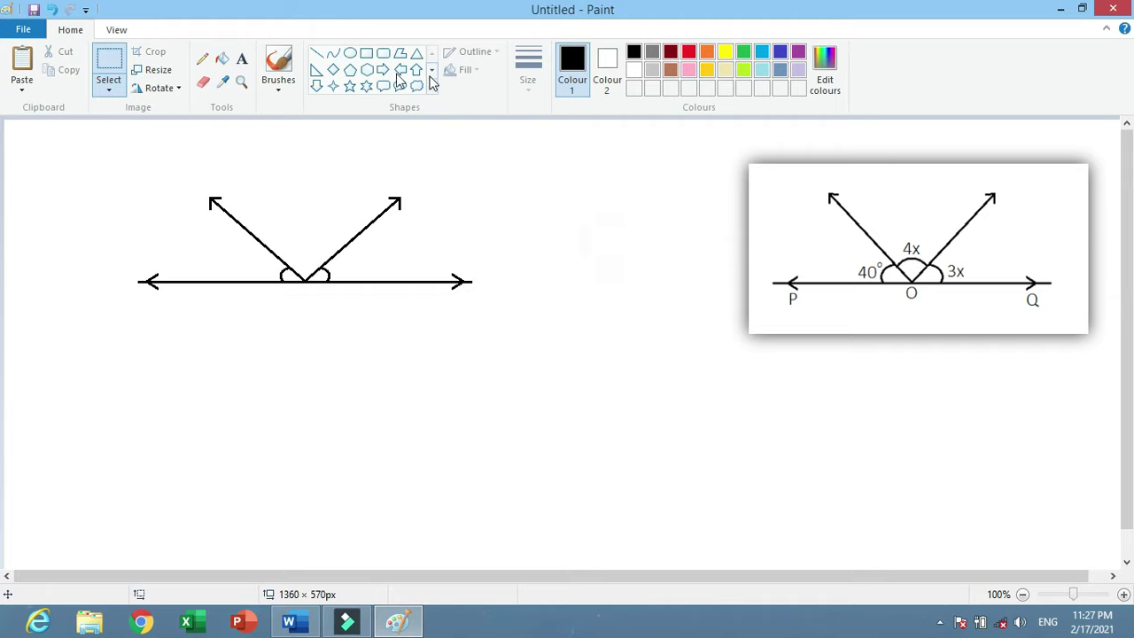
Draw a curved arc above the vertex marking the middle angle between the two arms.
{"action": "left_click", "coordinate": [333, 54]}
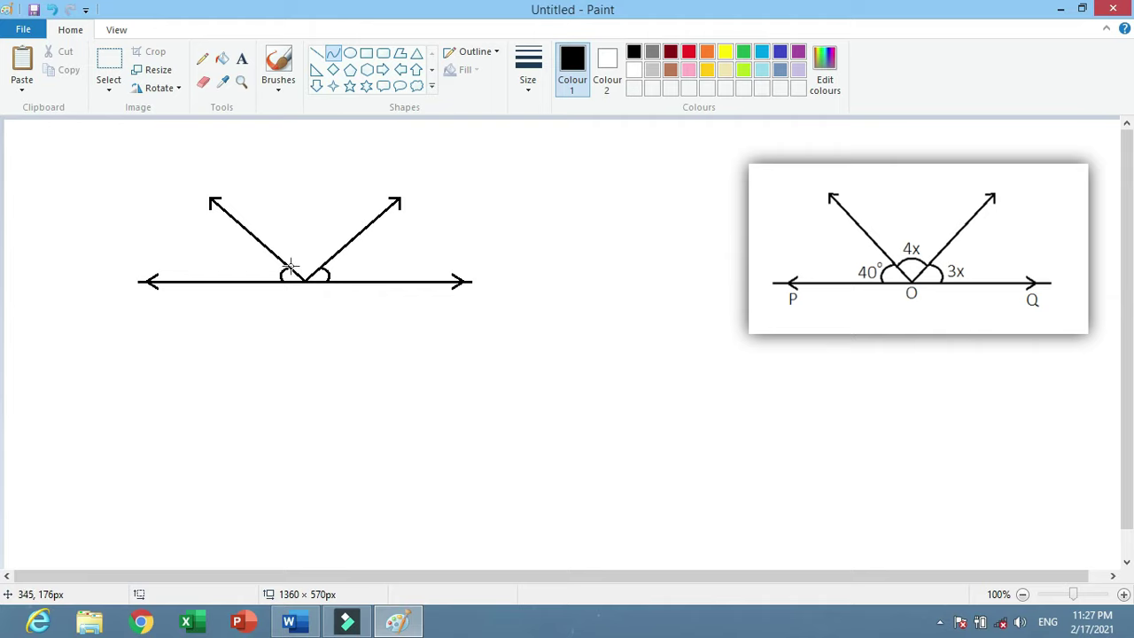
{"action": "mouse_move", "coordinate": [290, 266]}
{"action": "left_mouse_down"}
{"action": "mouse_move", "coordinate": [319, 266]}
{"action": "mouse_move", "coordinate": [294, 251]}
{"action": "left_mouse_up"}
{"action": "left_click", "coordinate": [314, 254]}
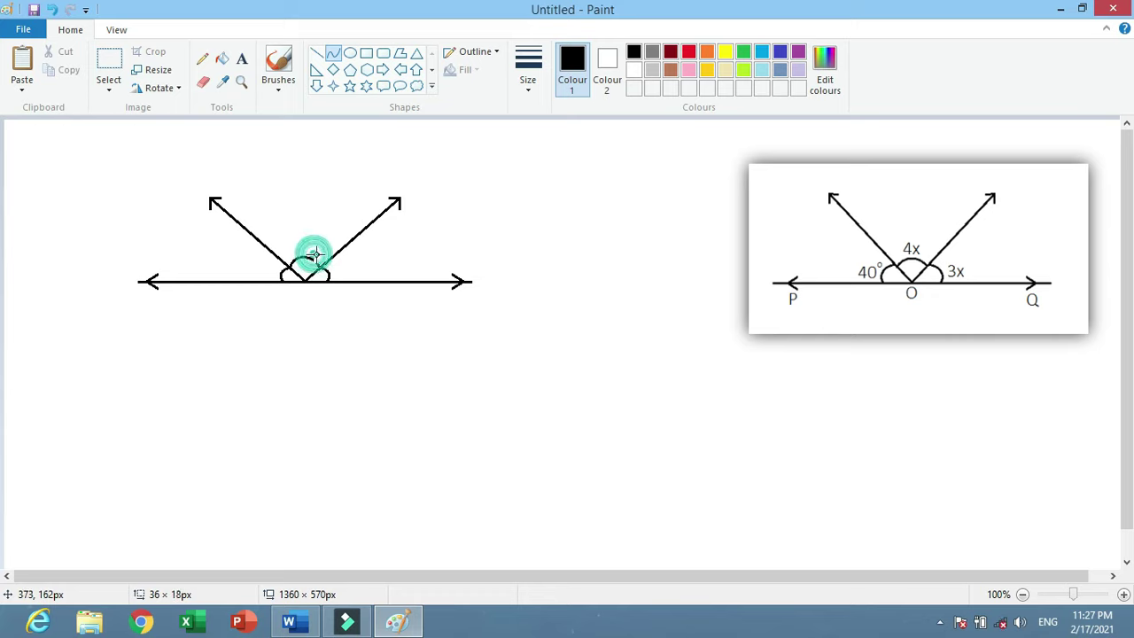
{"action": "left_click", "coordinate": [545, 230]}
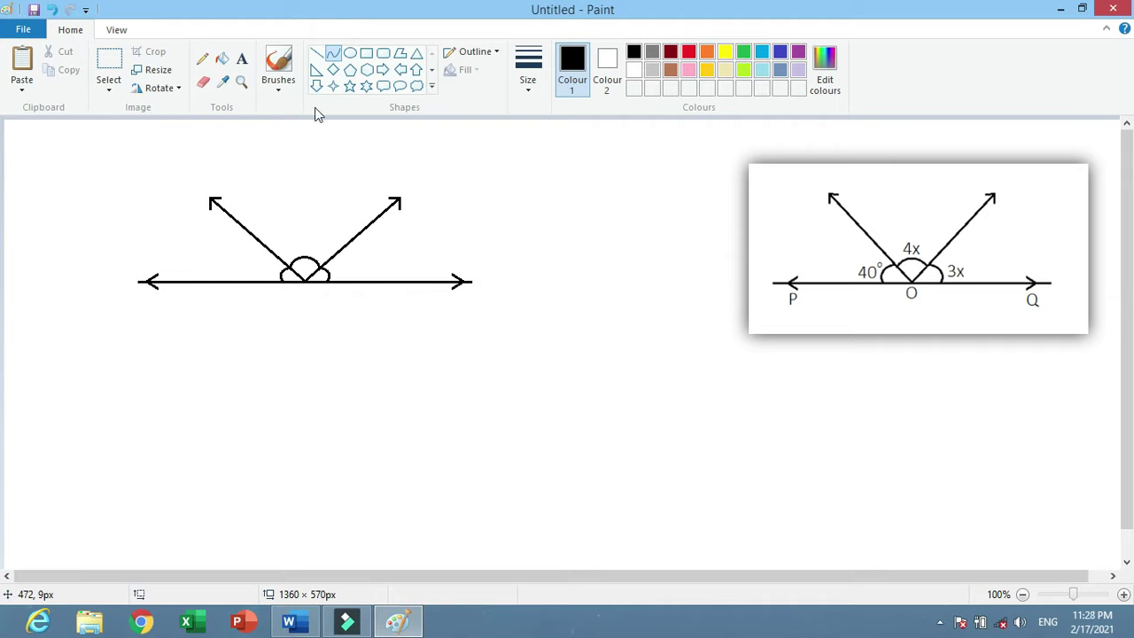
Type the labels 4x, 3x, 40, P and Q below the diagram in non-bold 18-point text.
{"action": "left_click", "coordinate": [241, 65]}
{"action": "left_click", "coordinate": [611, 189]}
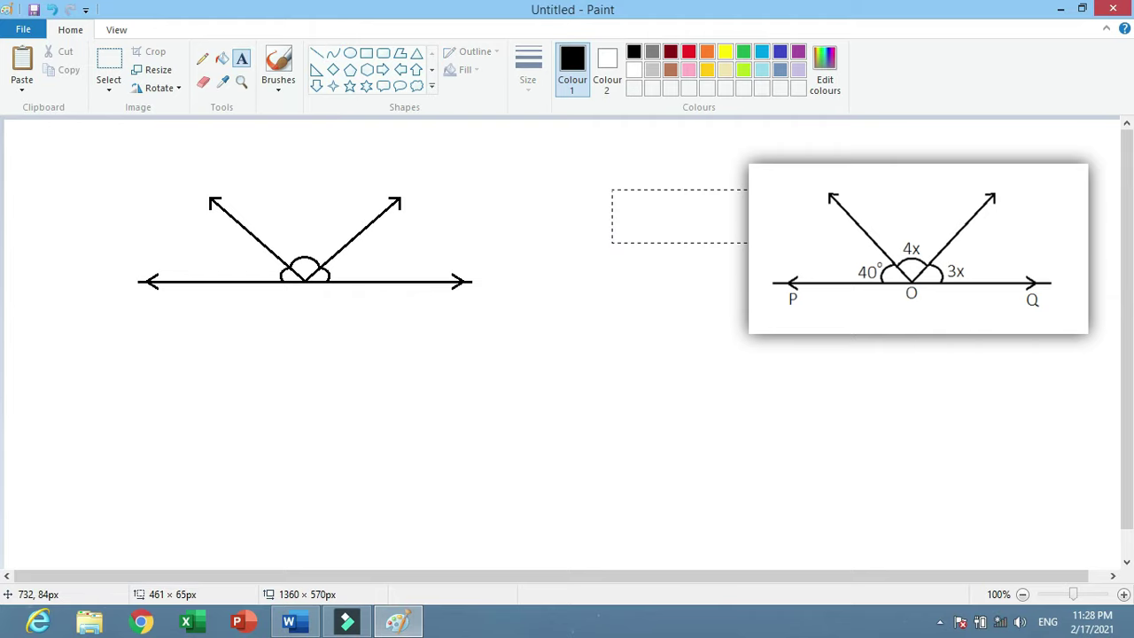
{"action": "left_click_drag", "start_coordinate": [159, 409], "coordinate": [621, 463]}
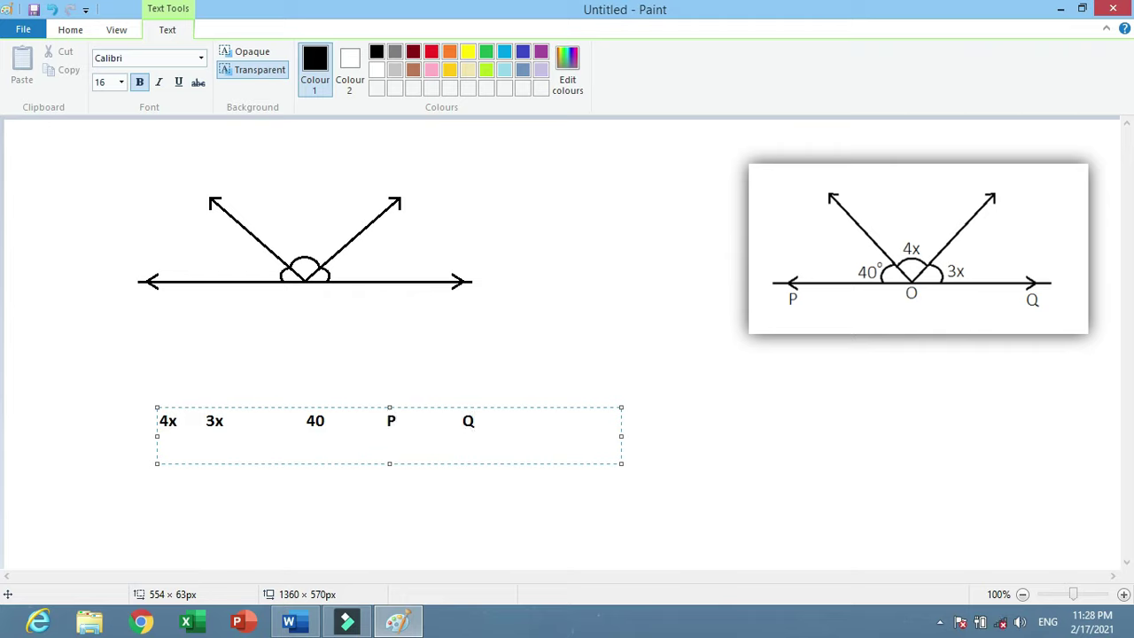
{"action": "triple_click", "coordinate": [531, 419]}
{"action": "left_click", "coordinate": [138, 84]}
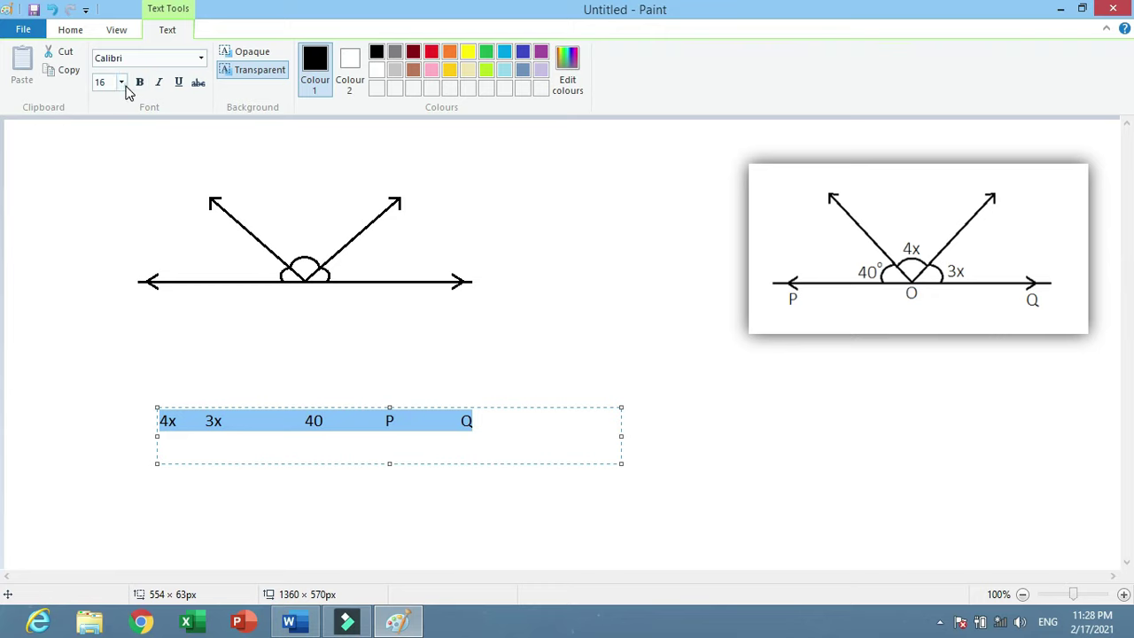
{"action": "left_click", "coordinate": [121, 83]}
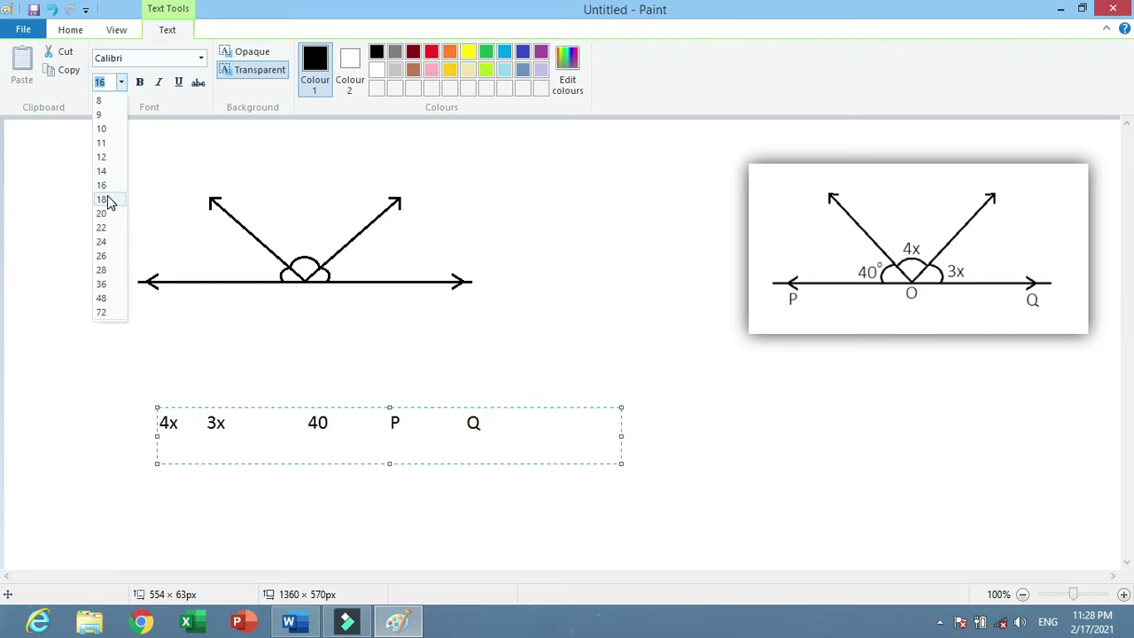
{"action": "left_click", "coordinate": [106, 192]}
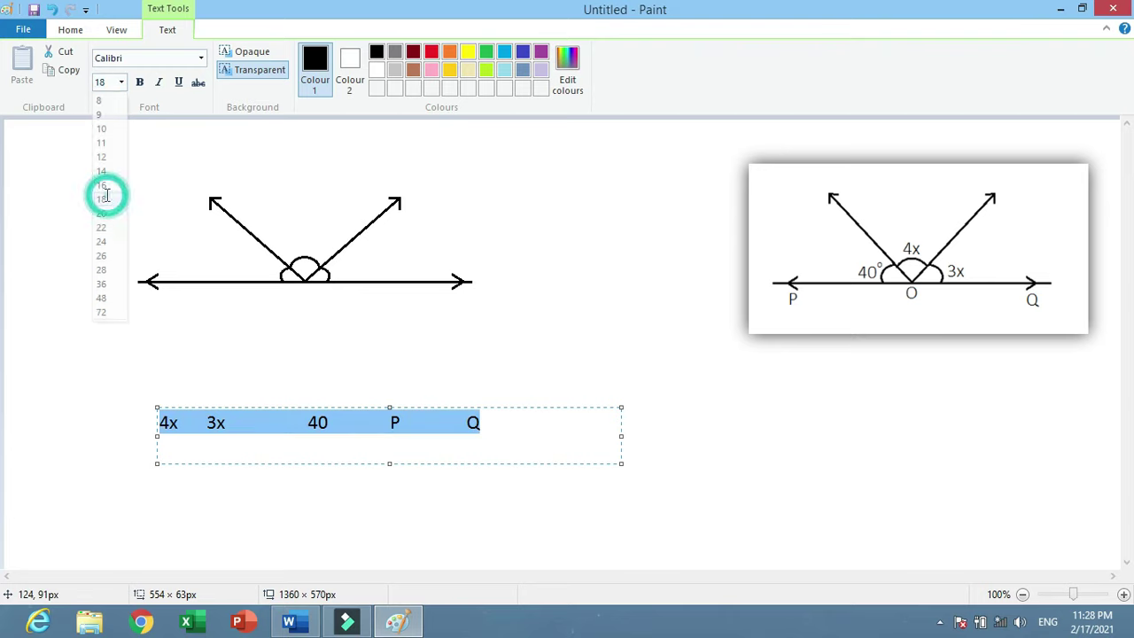
{"action": "left_click", "coordinate": [629, 307]}
{"action": "left_click", "coordinate": [109, 62]}
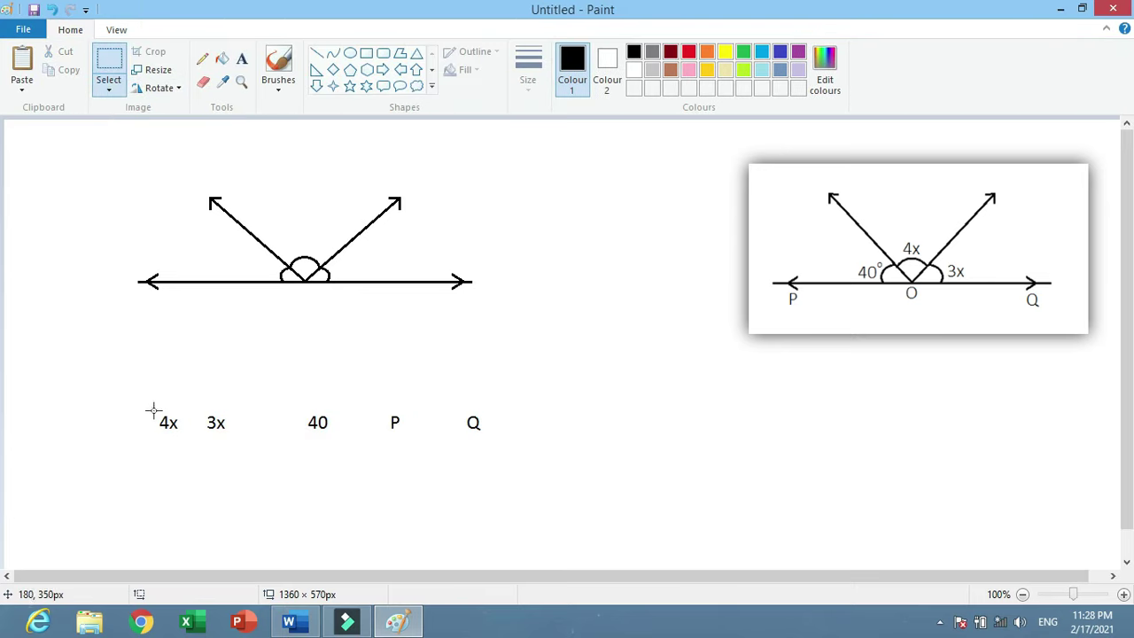
Drag 4x and 3x beside their arcs, 40 left of the vertex, P and Q by the arrowheads.
{"action": "mouse_move", "coordinate": [127, 391]}
{"action": "left_mouse_down"}
{"action": "mouse_move", "coordinate": [185, 462]}
{"action": "mouse_move", "coordinate": [292, 264]}
{"action": "left_mouse_up"}
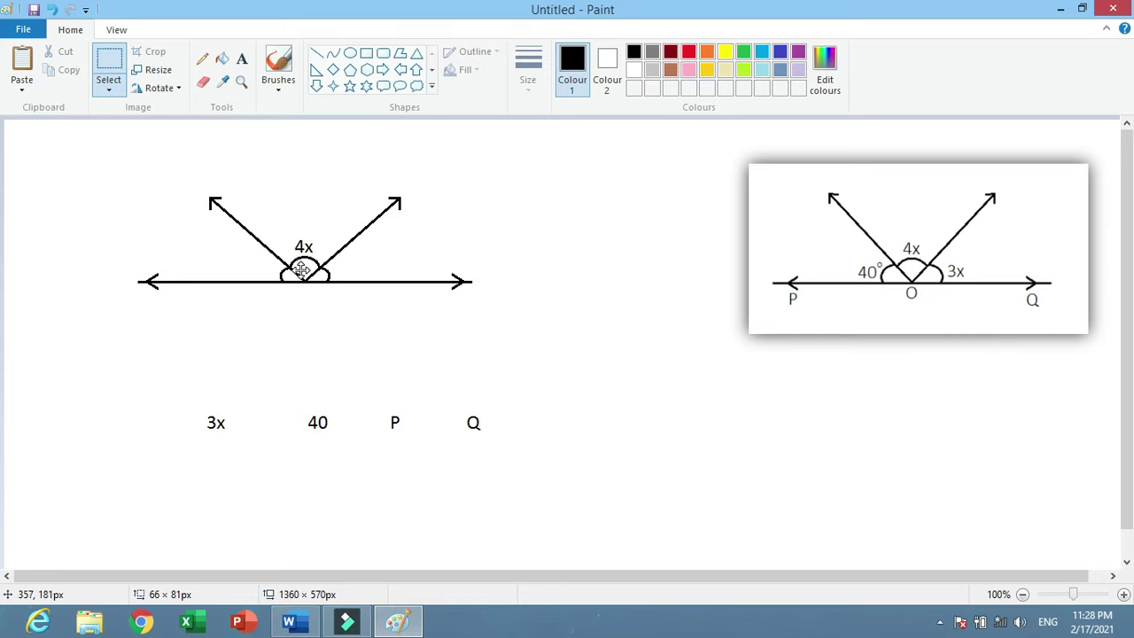
{"action": "mouse_move", "coordinate": [186, 403]}
{"action": "left_mouse_down"}
{"action": "mouse_move", "coordinate": [245, 460]}
{"action": "mouse_move", "coordinate": [371, 298]}
{"action": "left_mouse_up"}
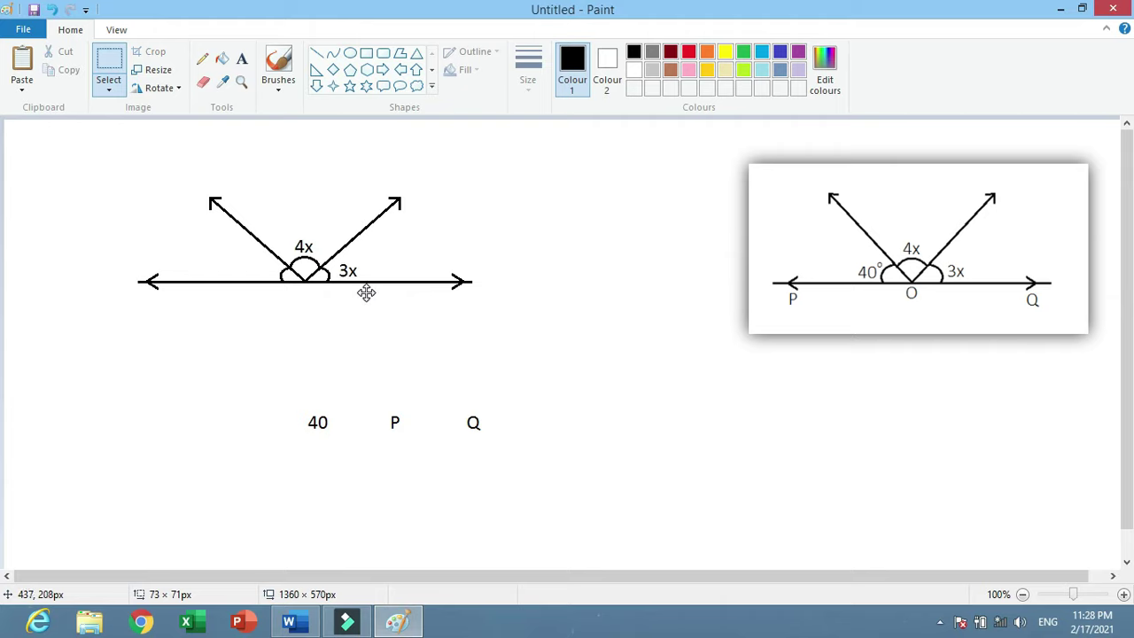
{"action": "mouse_move", "coordinate": [292, 398]}
{"action": "left_mouse_down"}
{"action": "mouse_move", "coordinate": [361, 467]}
{"action": "mouse_move", "coordinate": [265, 280]}
{"action": "left_mouse_up"}
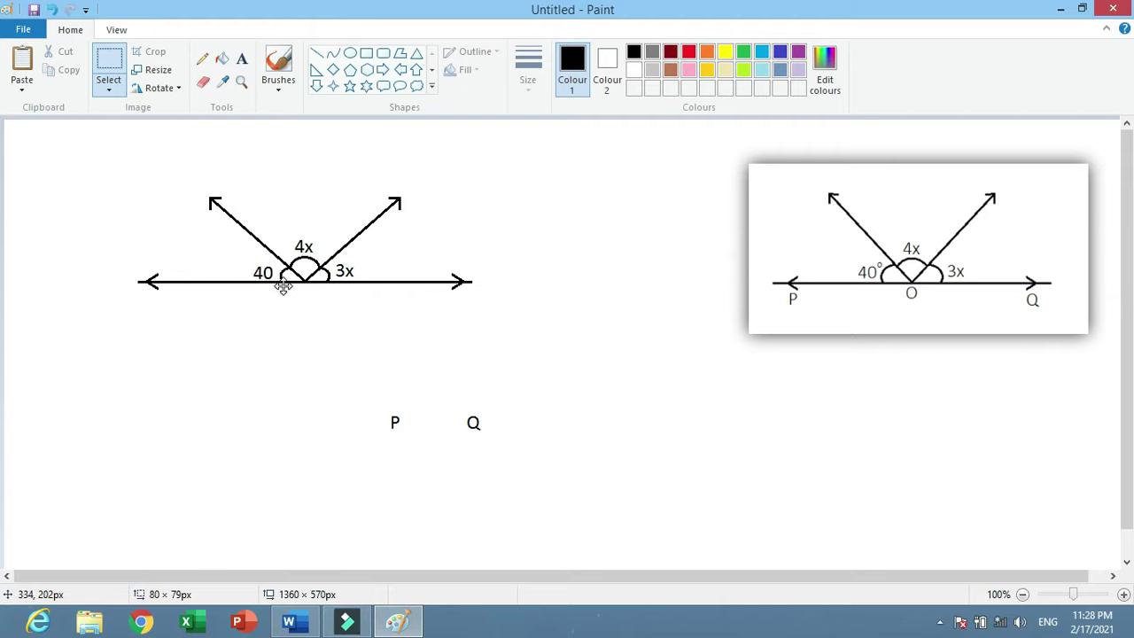
{"action": "mouse_move", "coordinate": [378, 400]}
{"action": "left_mouse_down"}
{"action": "mouse_move", "coordinate": [430, 473]}
{"action": "mouse_move", "coordinate": [168, 330]}
{"action": "left_mouse_up"}
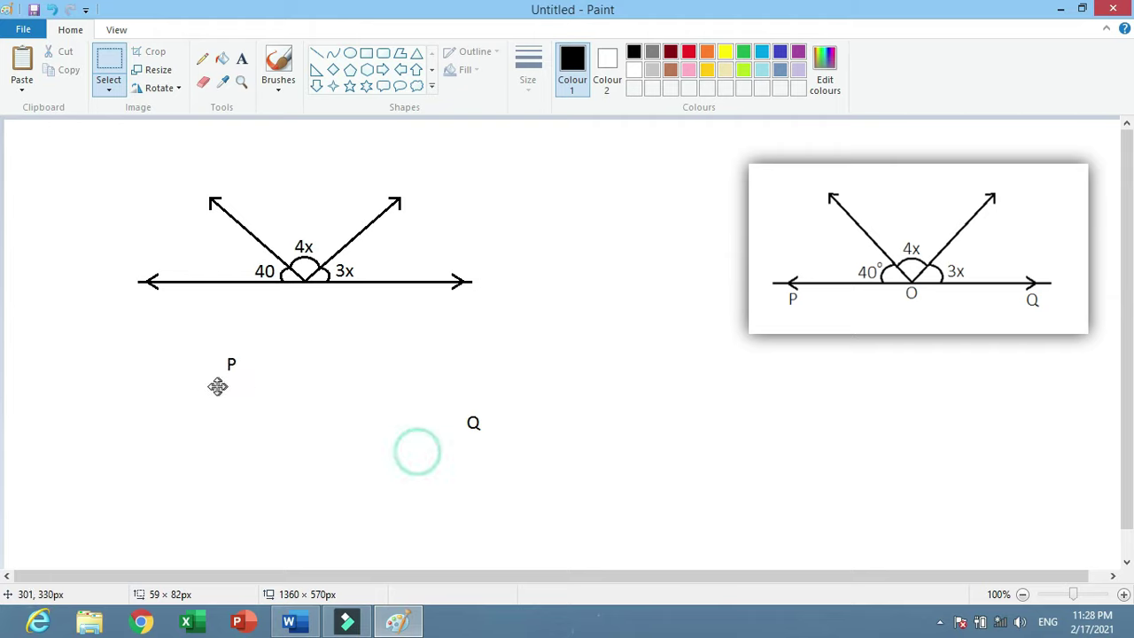
{"action": "mouse_move", "coordinate": [461, 406]}
{"action": "left_mouse_down"}
{"action": "mouse_move", "coordinate": [525, 463]}
{"action": "mouse_move", "coordinate": [478, 340]}
{"action": "left_mouse_up"}
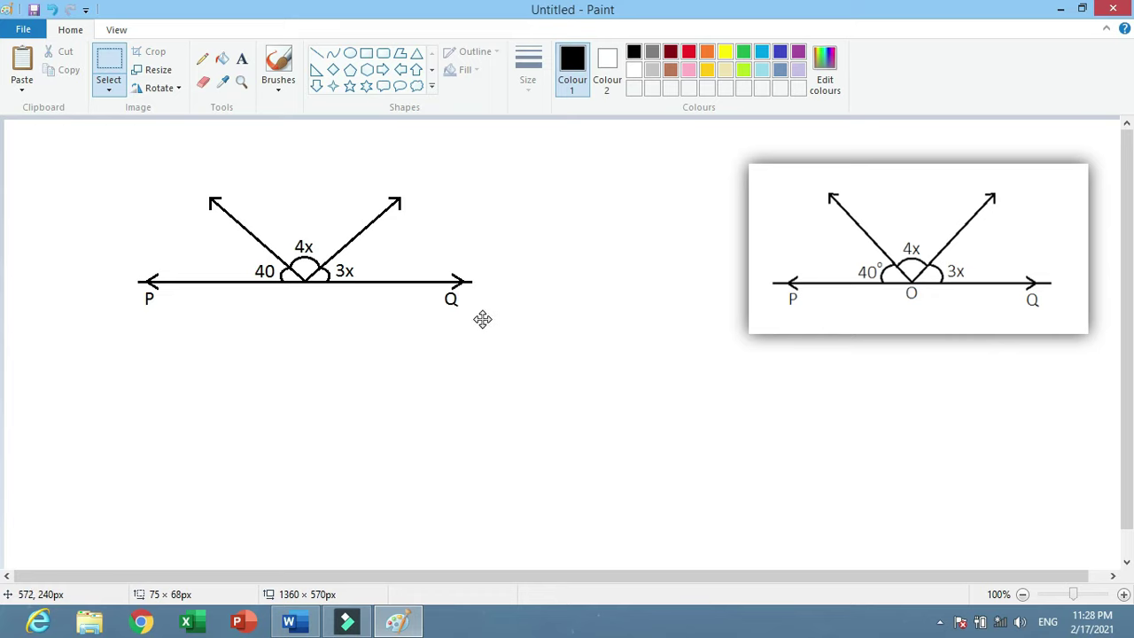
{"action": "left_click", "coordinate": [345, 349]}
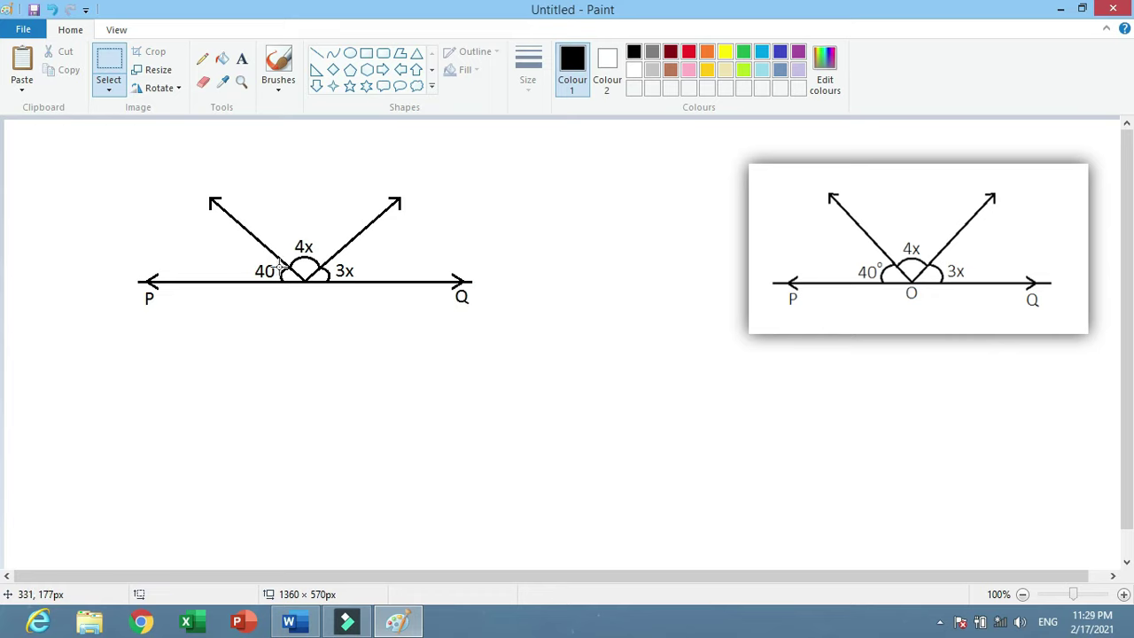
Add an O label and place it below the vertex.
{"action": "left_click", "coordinate": [243, 60]}
{"action": "type", "text": "o"}
{"action": "left_click", "coordinate": [201, 384]}
{"action": "left_click", "coordinate": [109, 60]}
{"action": "left_click_drag", "start_coordinate": [156, 433], "coordinate": [277, 511]}
{"action": "left_click_drag", "start_coordinate": [215, 485], "coordinate": [364, 319]}
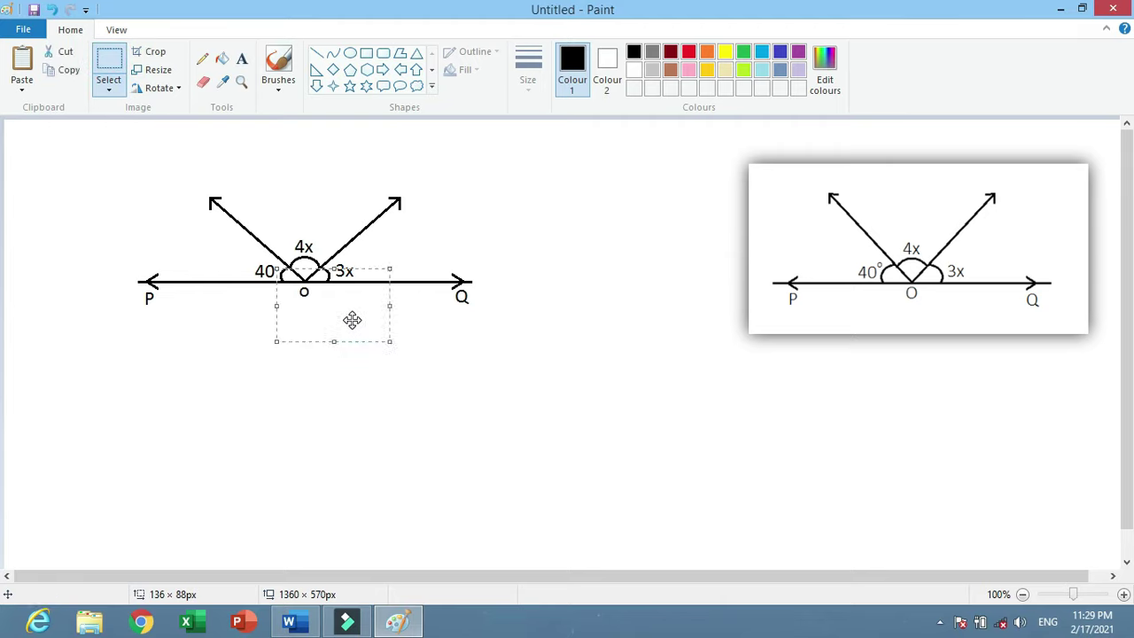
{"action": "left_click", "coordinate": [393, 384]}
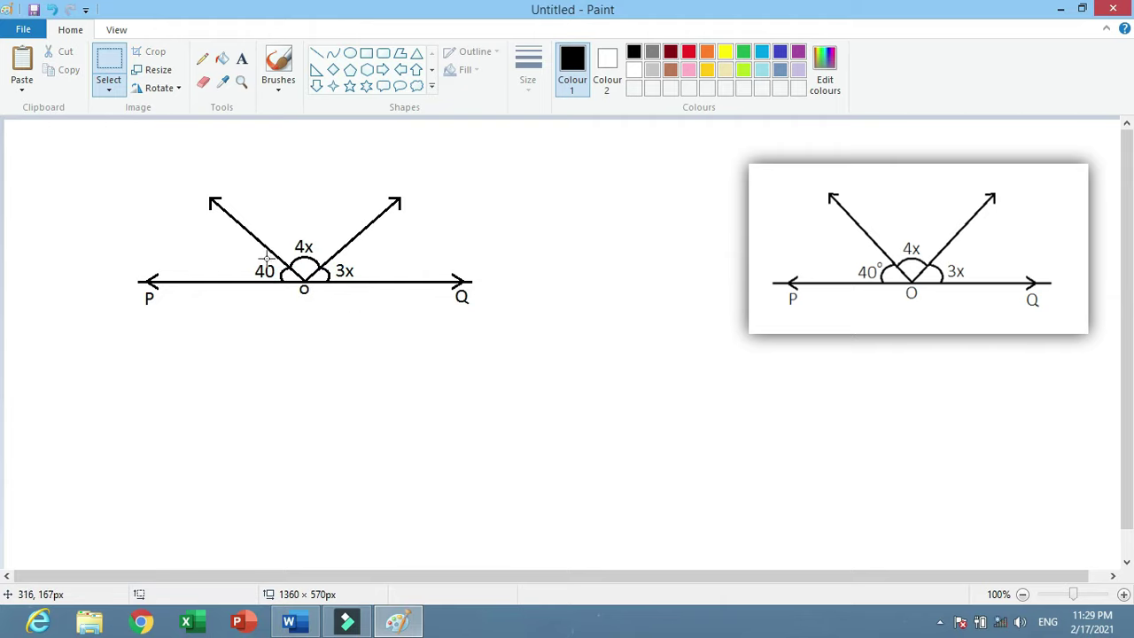
Add a 12-point o as a degree mark after 40, then select the whole figure.
{"action": "left_click", "coordinate": [244, 62]}
{"action": "left_click_drag", "start_coordinate": [172, 408], "coordinate": [322, 462]}
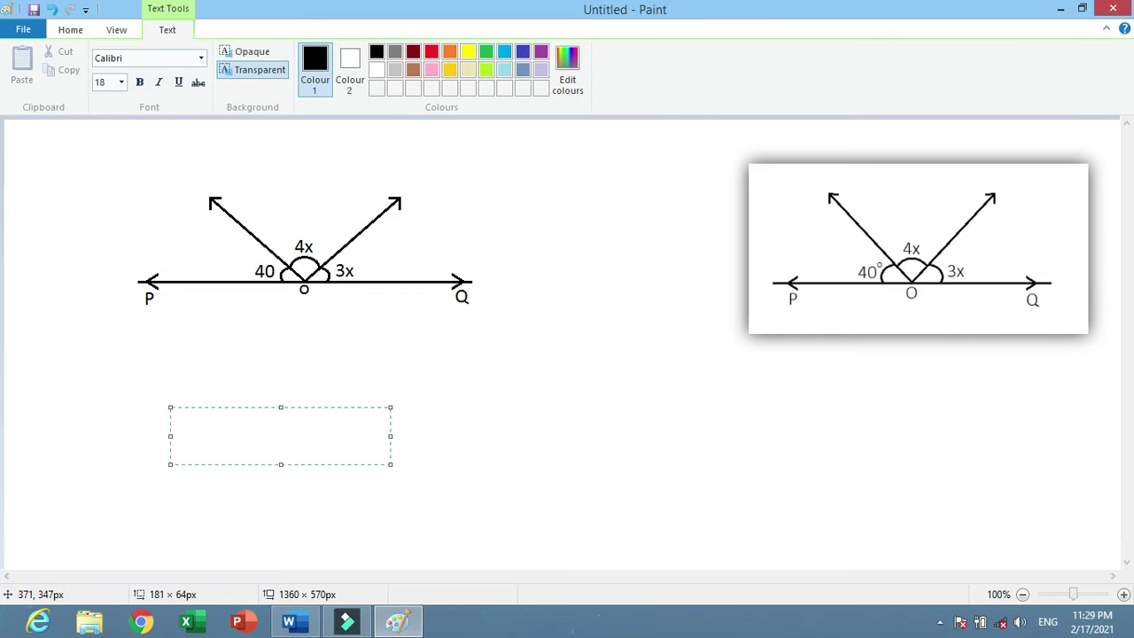
{"action": "type", "text": "o"}
{"action": "left_click_drag", "start_coordinate": [238, 443], "coordinate": [81, 423]}
{"action": "left_click", "coordinate": [120, 83]}
{"action": "left_click", "coordinate": [104, 160]}
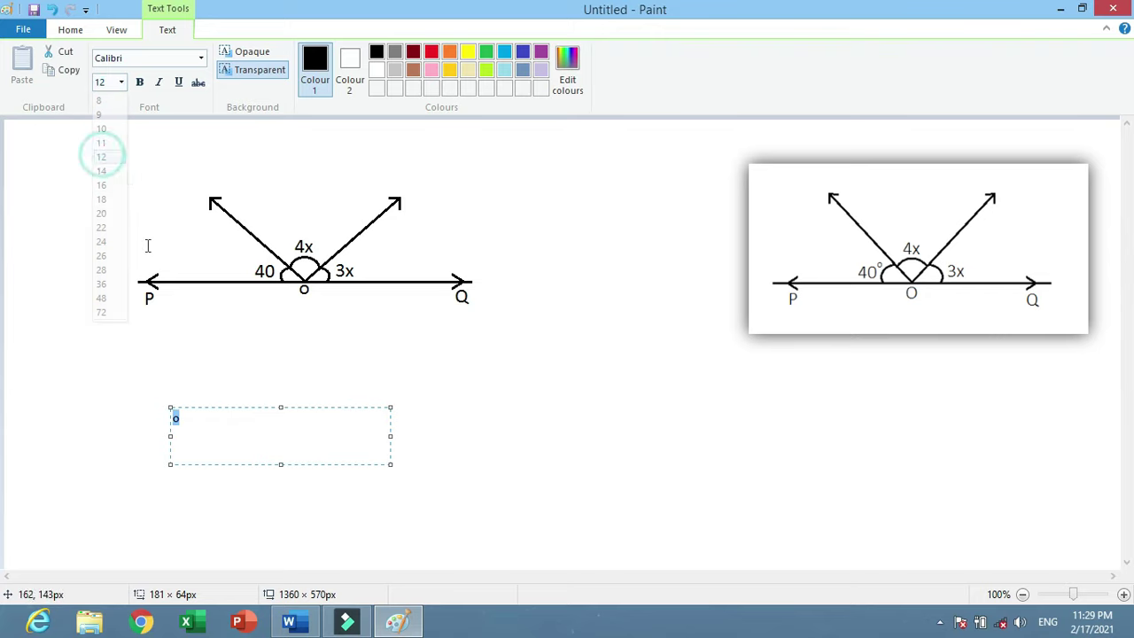
{"action": "left_click", "coordinate": [149, 245]}
{"action": "left_click", "coordinate": [108, 62]}
{"action": "mouse_move", "coordinate": [167, 408]}
{"action": "left_mouse_down"}
{"action": "mouse_move", "coordinate": [212, 451]}
{"action": "mouse_move", "coordinate": [286, 277]}
{"action": "left_mouse_up"}
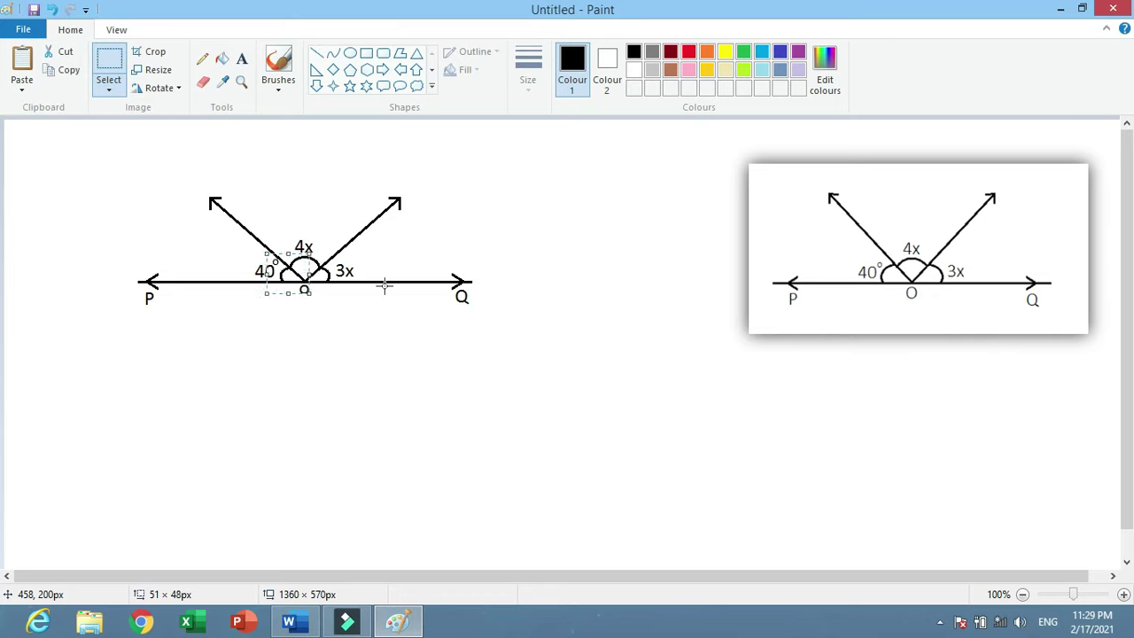
{"action": "left_click", "coordinate": [656, 320]}
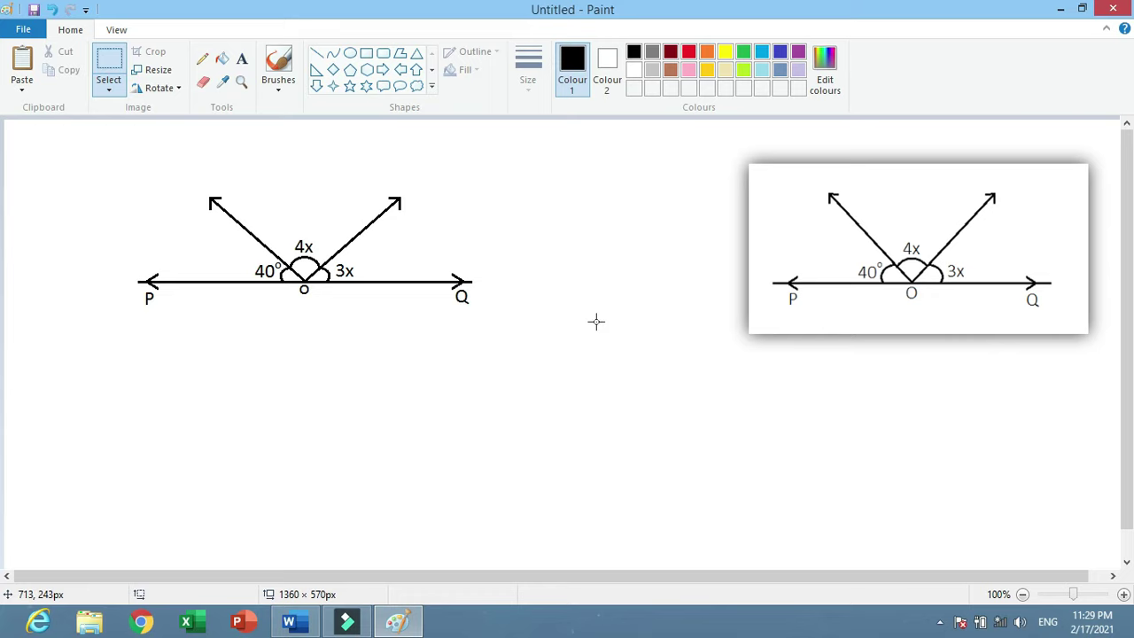
{"action": "mouse_move", "coordinate": [482, 309]}
{"action": "left_mouse_down"}
{"action": "mouse_move", "coordinate": [137, 194]}
{"action": "mouse_move", "coordinate": [134, 182]}
{"action": "left_mouse_up"}
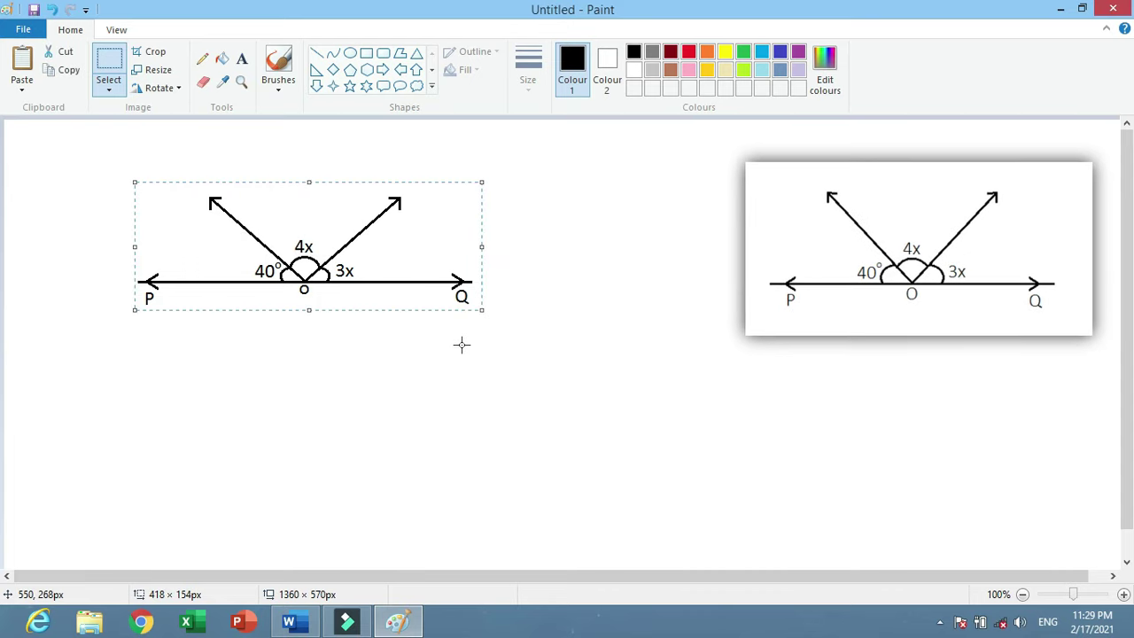
Paste the angle figure into the Word paper after (d) and shrink it.
{"action": "left_click", "coordinate": [940, 621]}
{"action": "left_click", "coordinate": [605, 454]}
{"action": "left_click", "coordinate": [301, 618]}
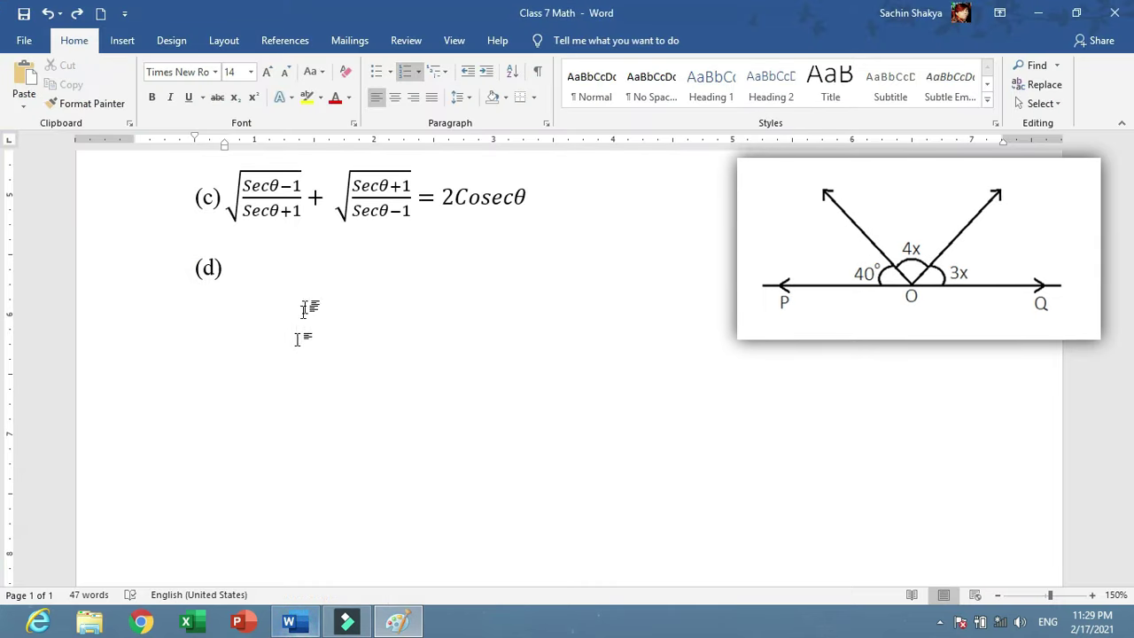
{"action": "left_click", "coordinate": [317, 285]}
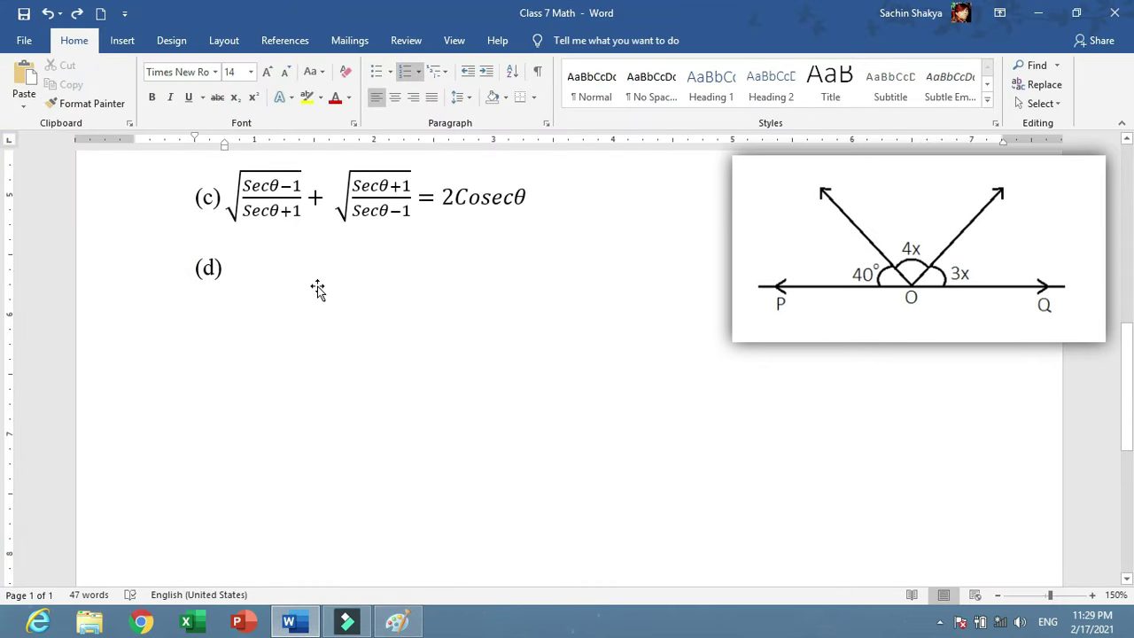
{"action": "key", "text": "ctrl+v"}
{"action": "left_click", "coordinate": [600, 367]}
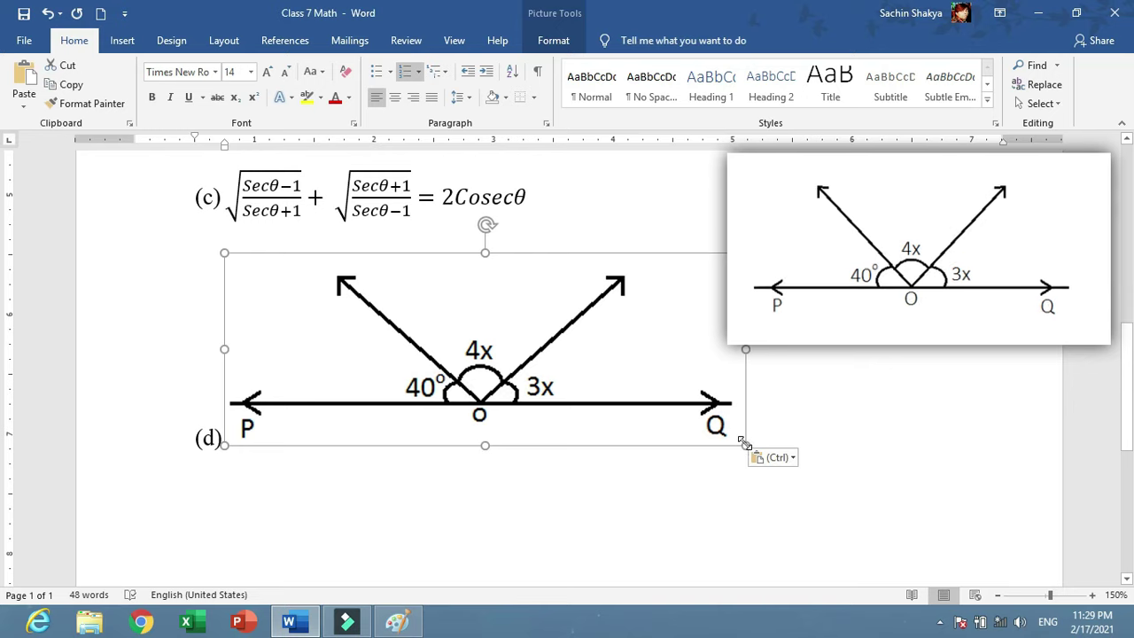
{"action": "mouse_move", "coordinate": [742, 443]}
{"action": "left_mouse_down"}
{"action": "mouse_move", "coordinate": [588, 363]}
{"action": "mouse_move", "coordinate": [528, 364]}
{"action": "left_mouse_up"}
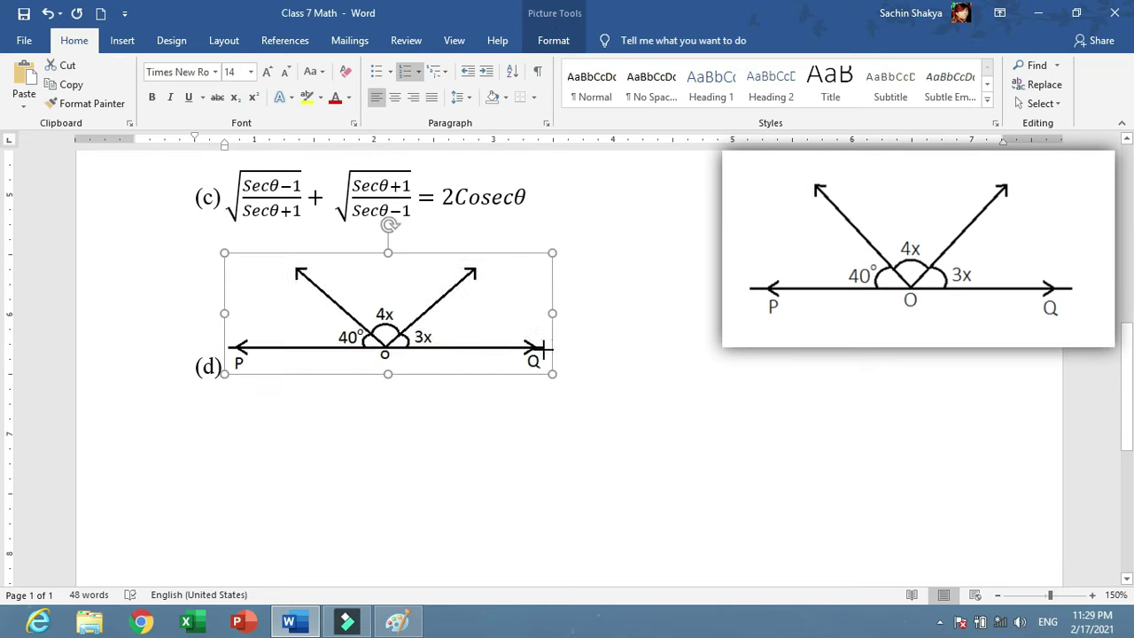
Change the figure's text wrapping, position it beneath part (c), and delete the (d) label.
{"action": "left_click", "coordinate": [551, 40]}
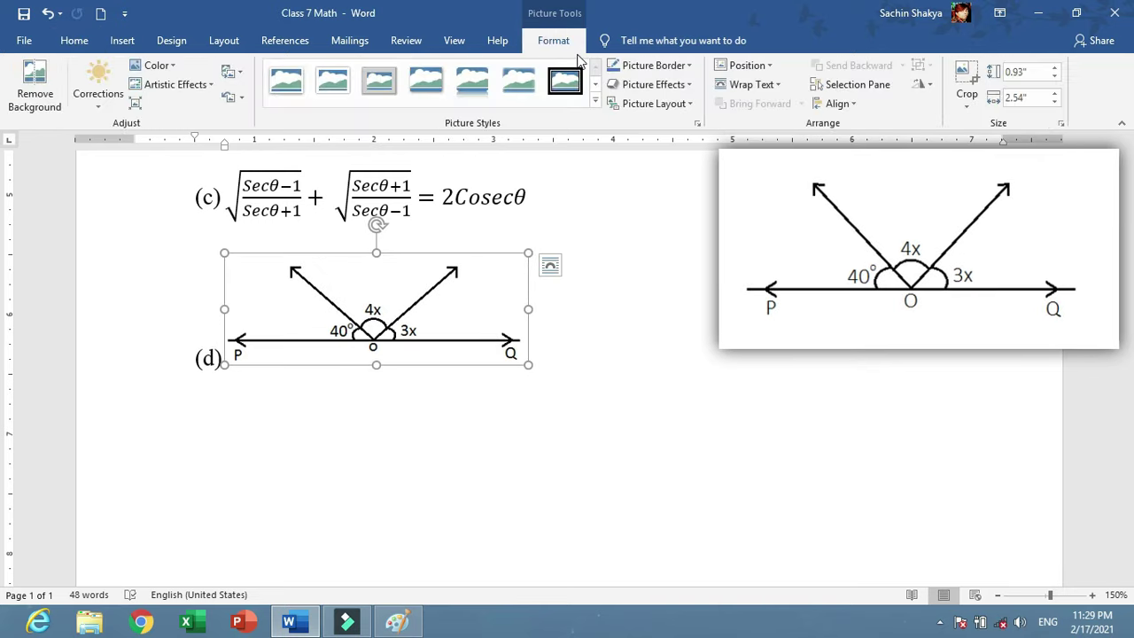
{"action": "left_click", "coordinate": [734, 85]}
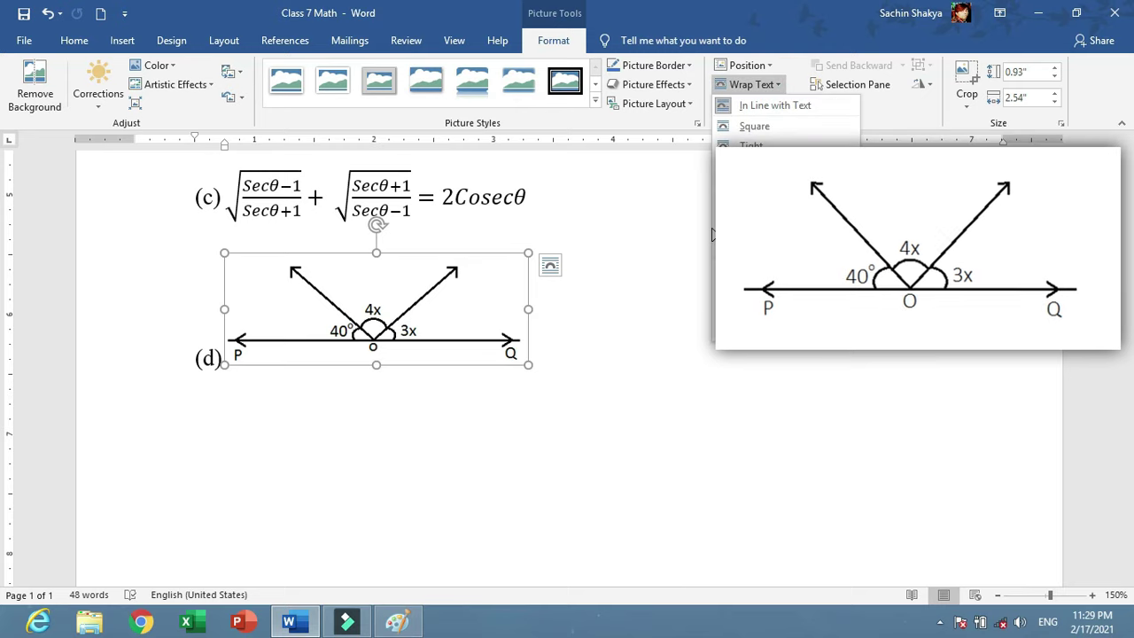
{"action": "left_click", "coordinate": [758, 195]}
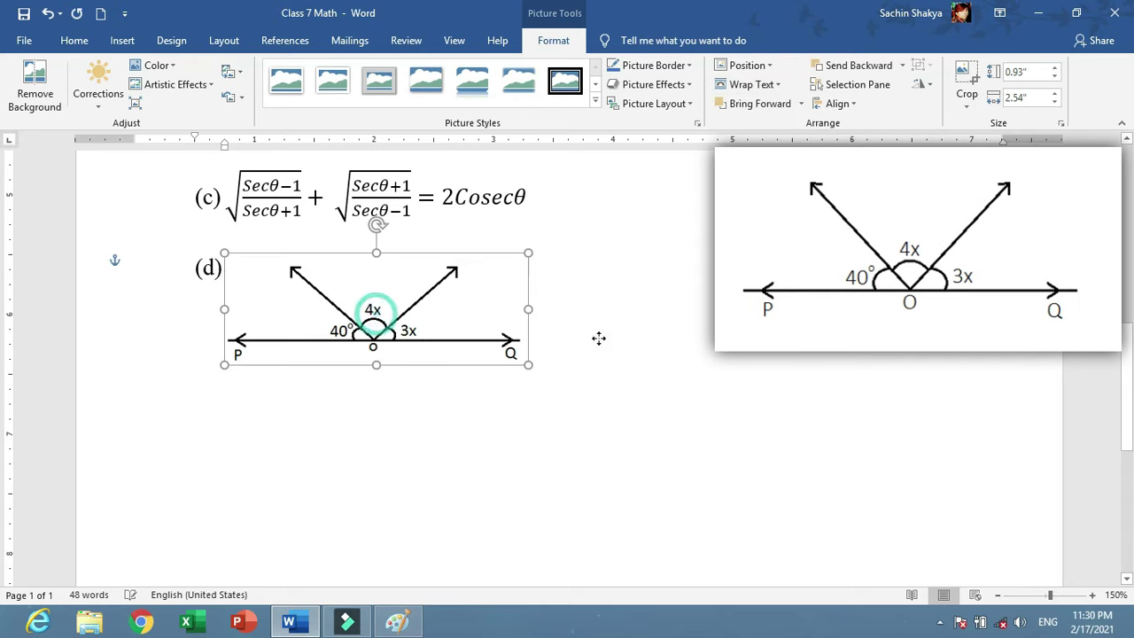
{"action": "left_click_drag", "start_coordinate": [372, 315], "coordinate": [700, 289]}
{"action": "left_click_drag", "start_coordinate": [632, 293], "coordinate": [331, 300]}
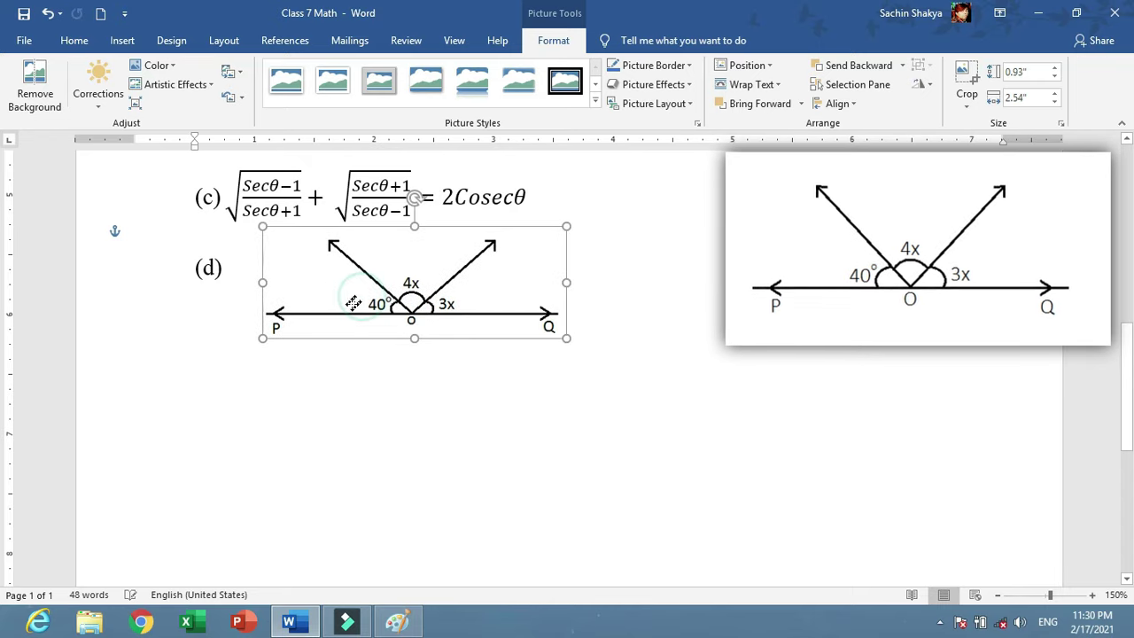
{"action": "left_click", "coordinate": [707, 384]}
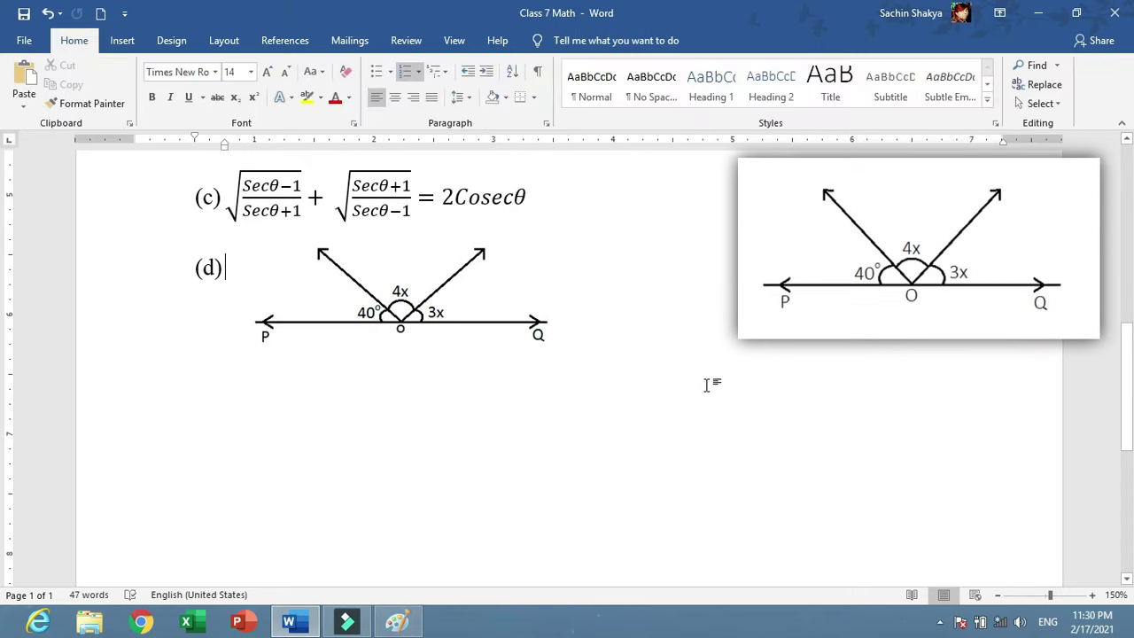
{"action": "key", "text": "BackSpace"}
{"action": "key", "text": "BackSpace"}
{"action": "key", "text": "BackSpace"}
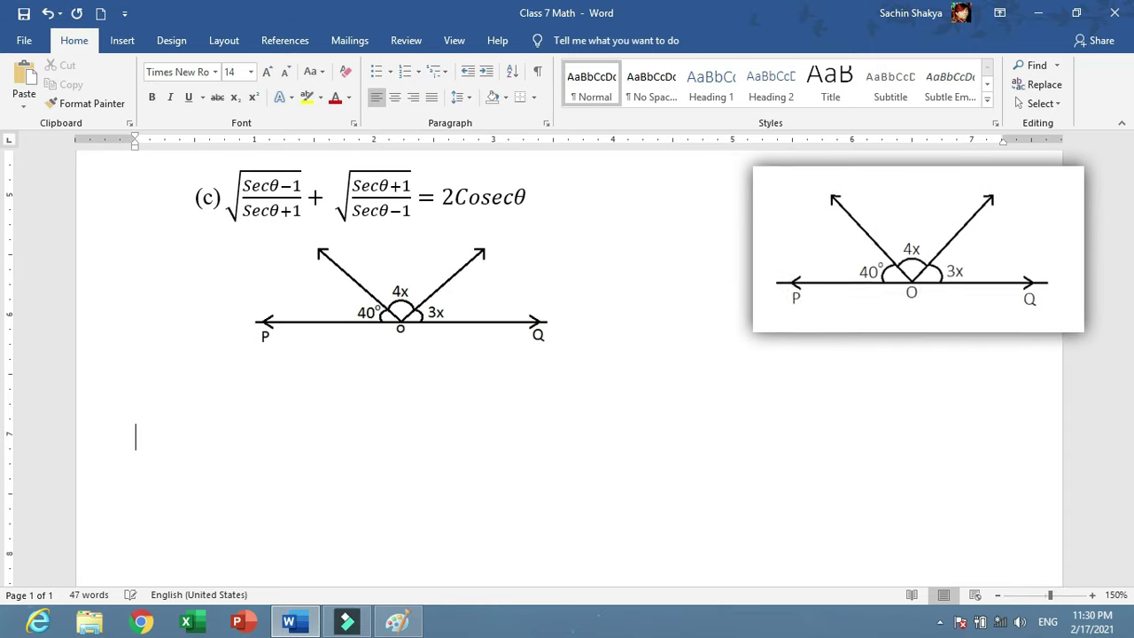
Back in Paint, select the whole labelled angle figure and drag it into the canvas's upper-left corner.
{"action": "left_click", "coordinate": [400, 625]}
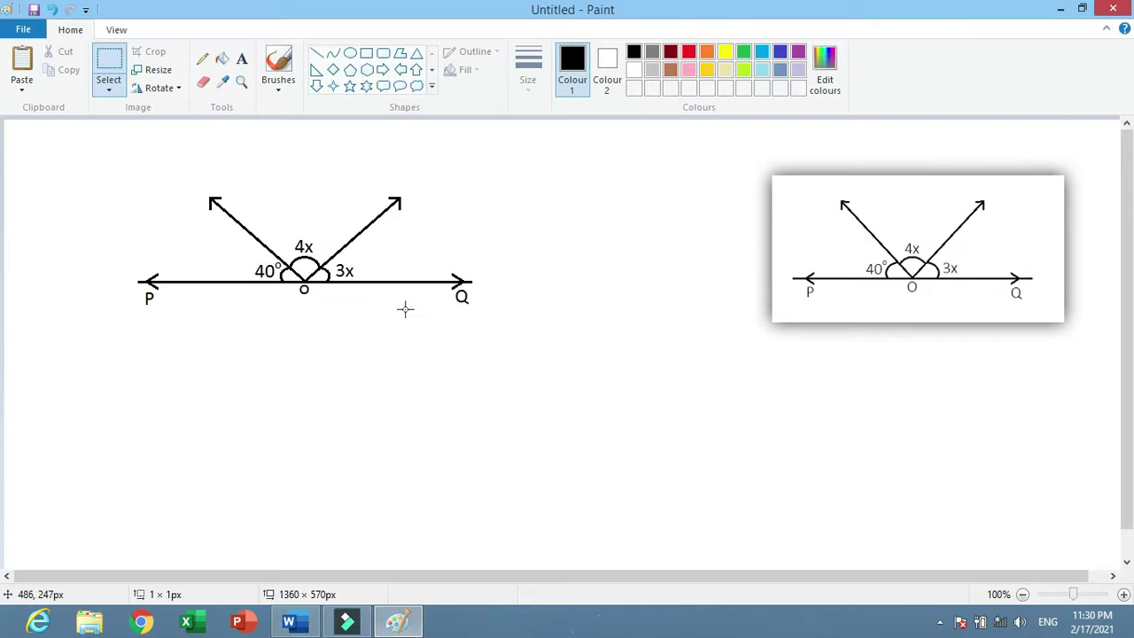
{"action": "mouse_move", "coordinate": [125, 174]}
{"action": "left_mouse_down"}
{"action": "mouse_move", "coordinate": [390, 314]}
{"action": "mouse_move", "coordinate": [493, 333]}
{"action": "left_mouse_up"}
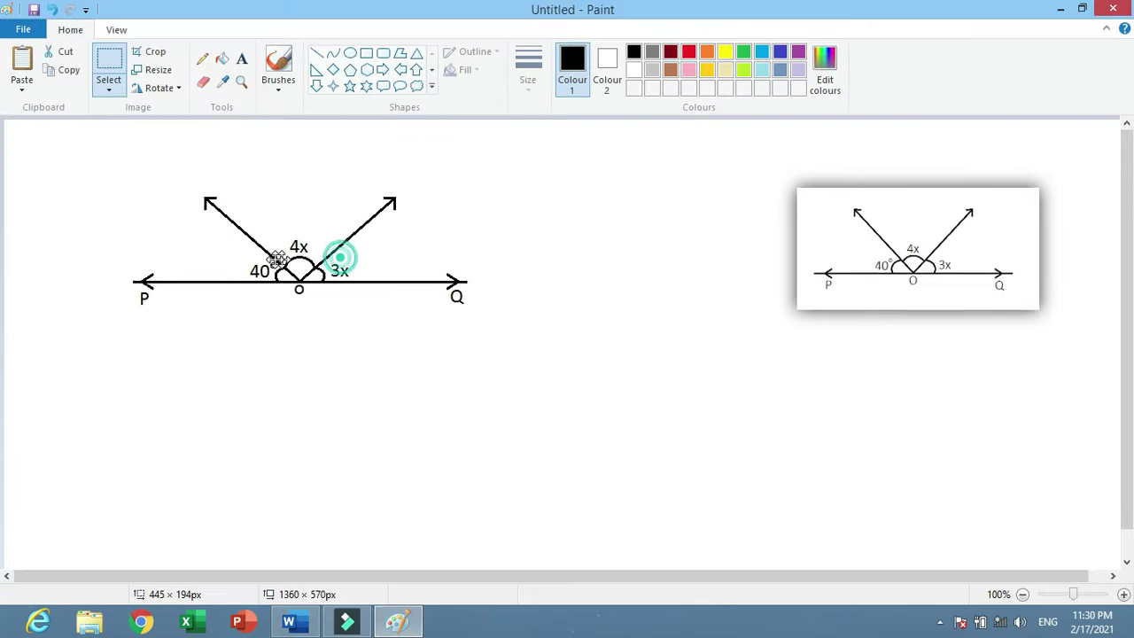
{"action": "left_click_drag", "start_coordinate": [342, 254], "coordinate": [226, 236]}
{"action": "left_click", "coordinate": [744, 298]}
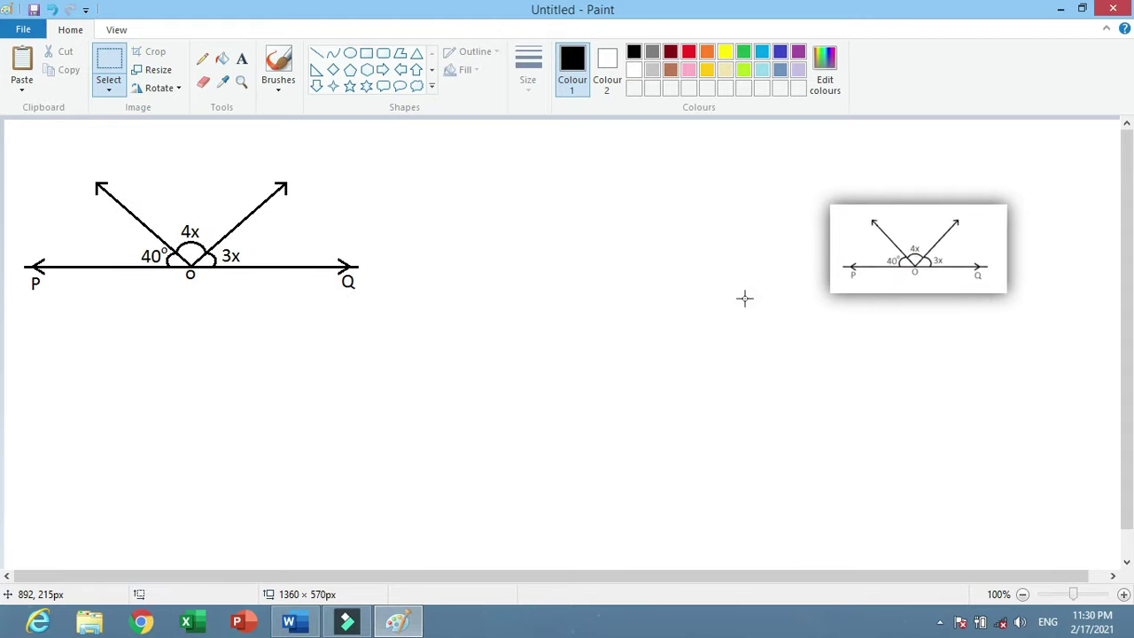
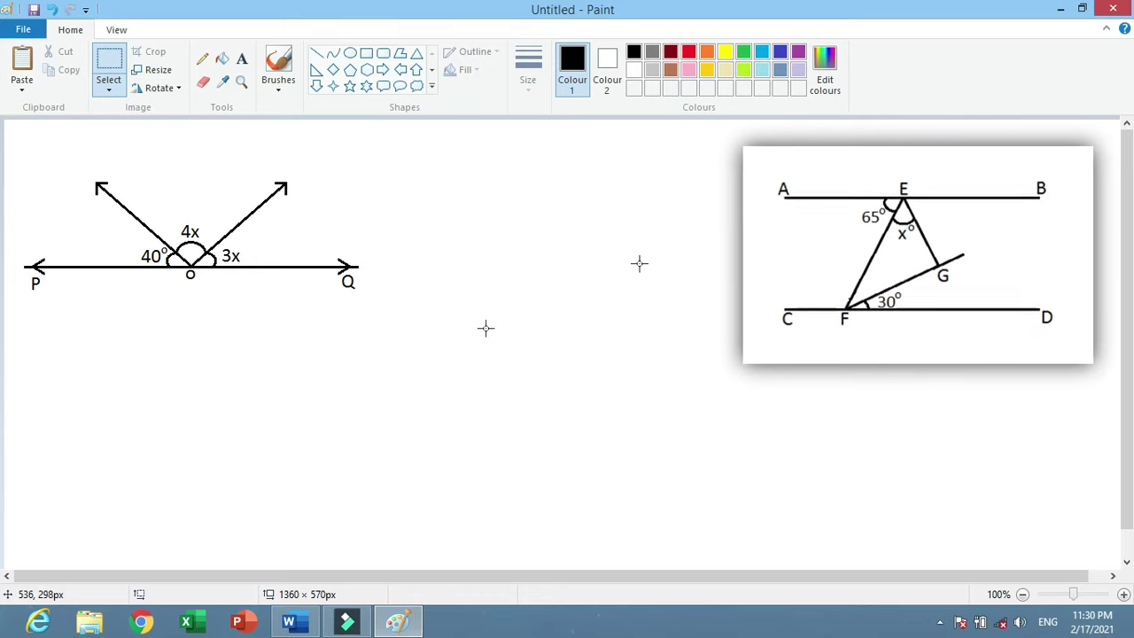
Delete the old angle figure from the left side of the canvas.
{"action": "left_click", "coordinate": [366, 53]}
{"action": "left_click", "coordinate": [109, 62]}
{"action": "left_click_drag", "start_coordinate": [388, 318], "coordinate": [10, 139]}
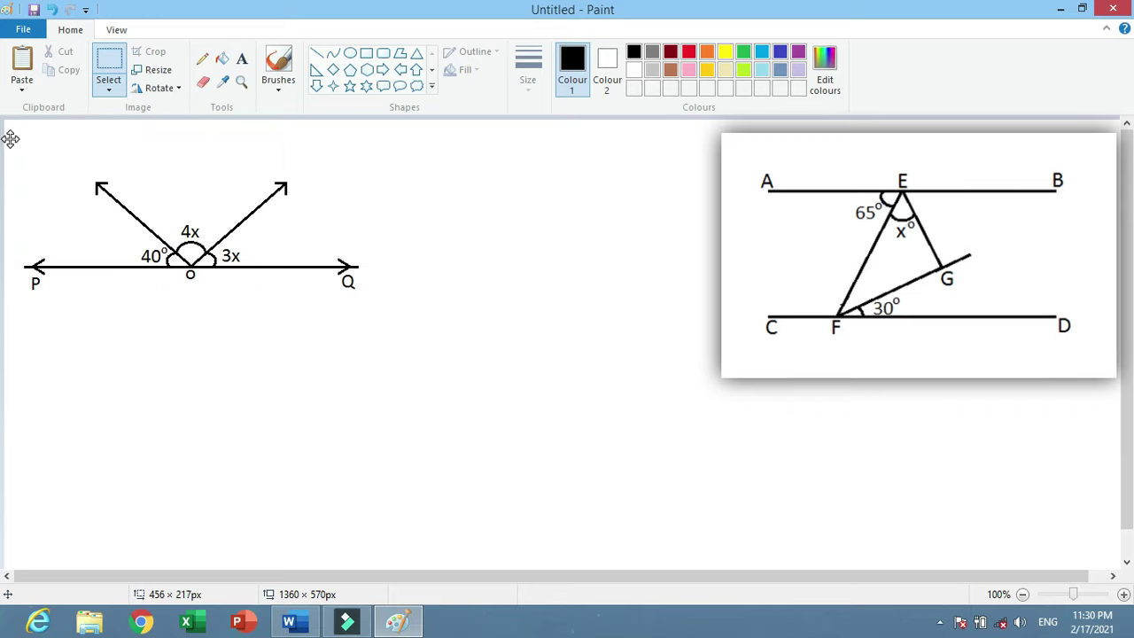
{"action": "key", "text": "Delete"}
Draw a rectangle and remove its left and right sides, leaving two parallel horizontal lines.
{"action": "left_click", "coordinate": [366, 53]}
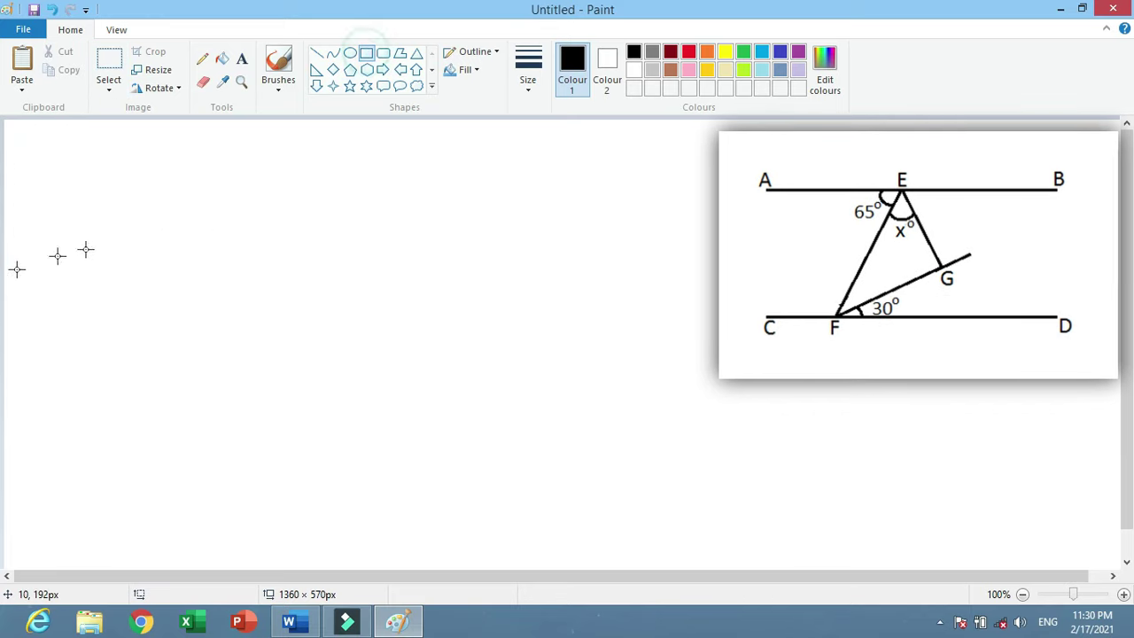
{"action": "left_click_drag", "start_coordinate": [108, 192], "coordinate": [360, 312]}
{"action": "left_click", "coordinate": [475, 203]}
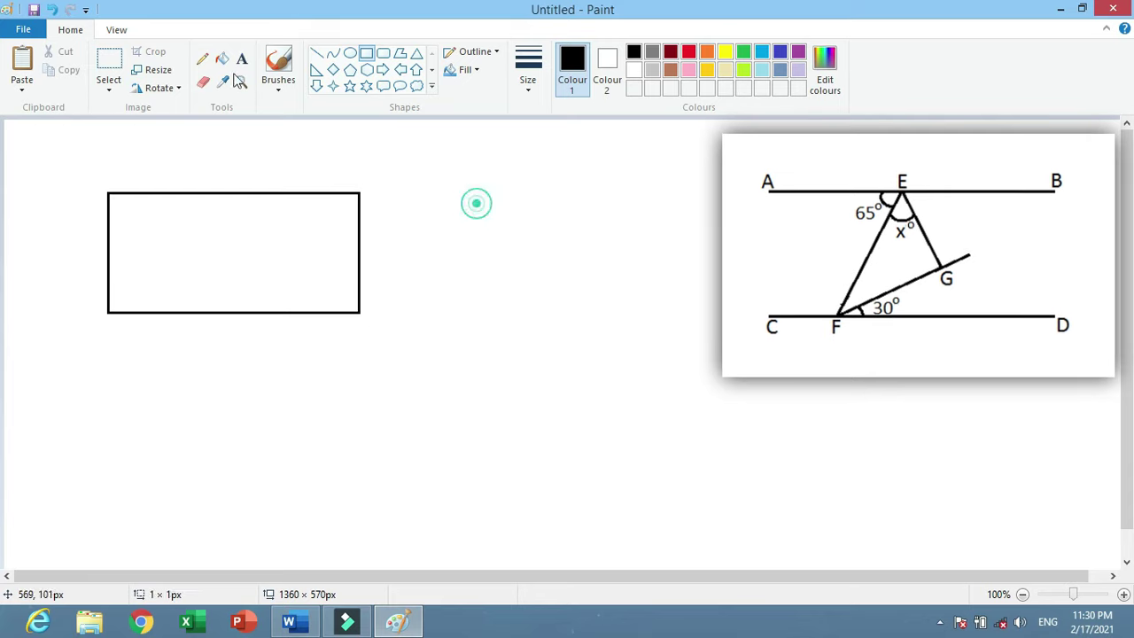
{"action": "left_click", "coordinate": [109, 58]}
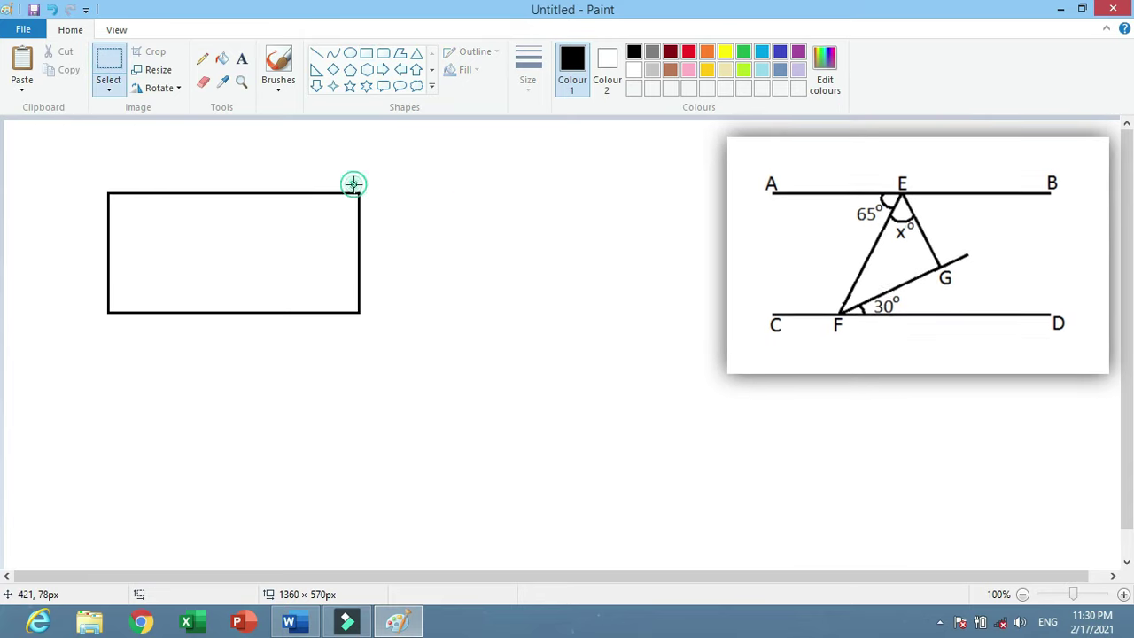
{"action": "left_click_drag", "start_coordinate": [353, 186], "coordinate": [423, 332]}
{"action": "key", "text": "Delete"}
{"action": "left_click_drag", "start_coordinate": [80, 170], "coordinate": [116, 342]}
{"action": "key", "text": "Delete"}
{"action": "left_click", "coordinate": [604, 295]}
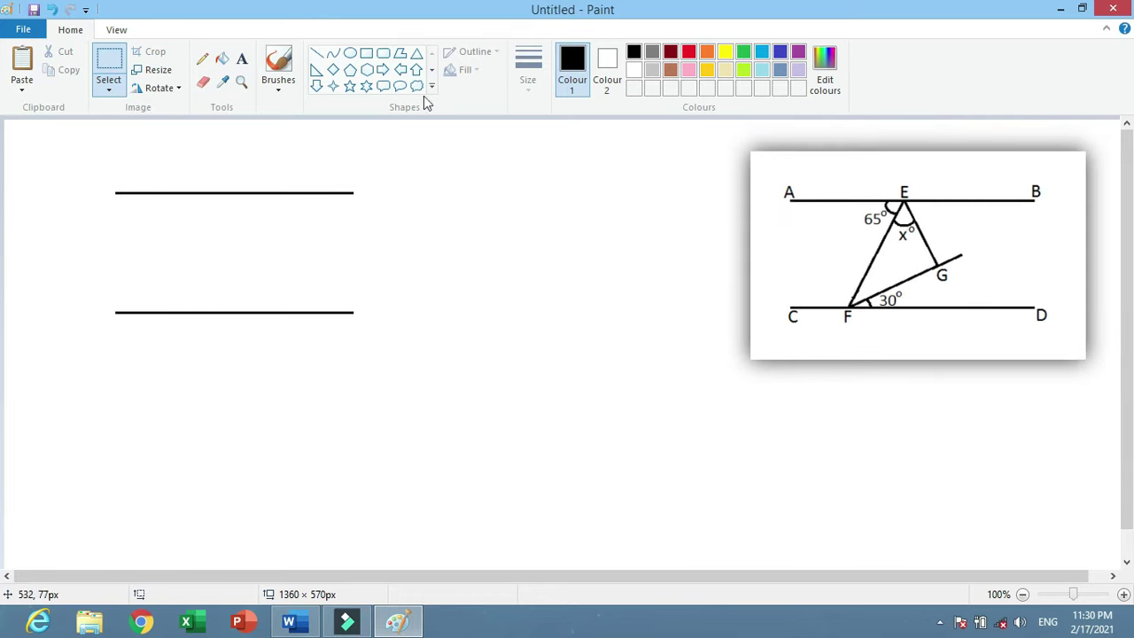
Draw a triangle between the lines and stretch it so the apex touches the top line and the base sits on the bottom line.
{"action": "left_click", "coordinate": [416, 53]}
{"action": "left_click_drag", "start_coordinate": [209, 208], "coordinate": [303, 305]}
{"action": "left_click_drag", "start_coordinate": [256, 263], "coordinate": [232, 253]}
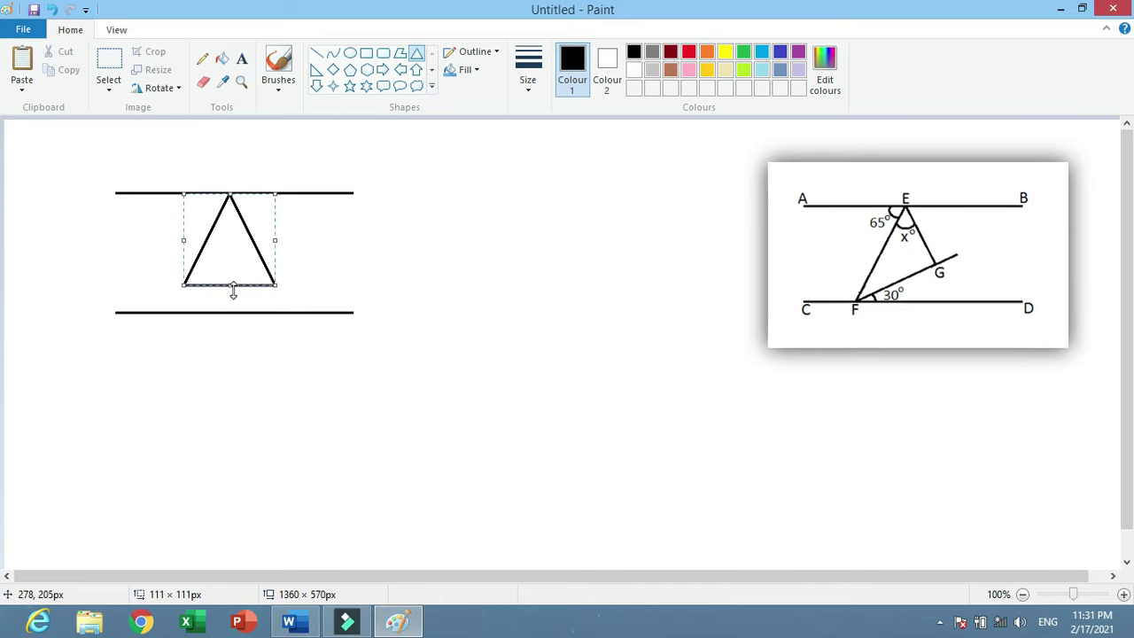
{"action": "left_click_drag", "start_coordinate": [232, 286], "coordinate": [234, 312]}
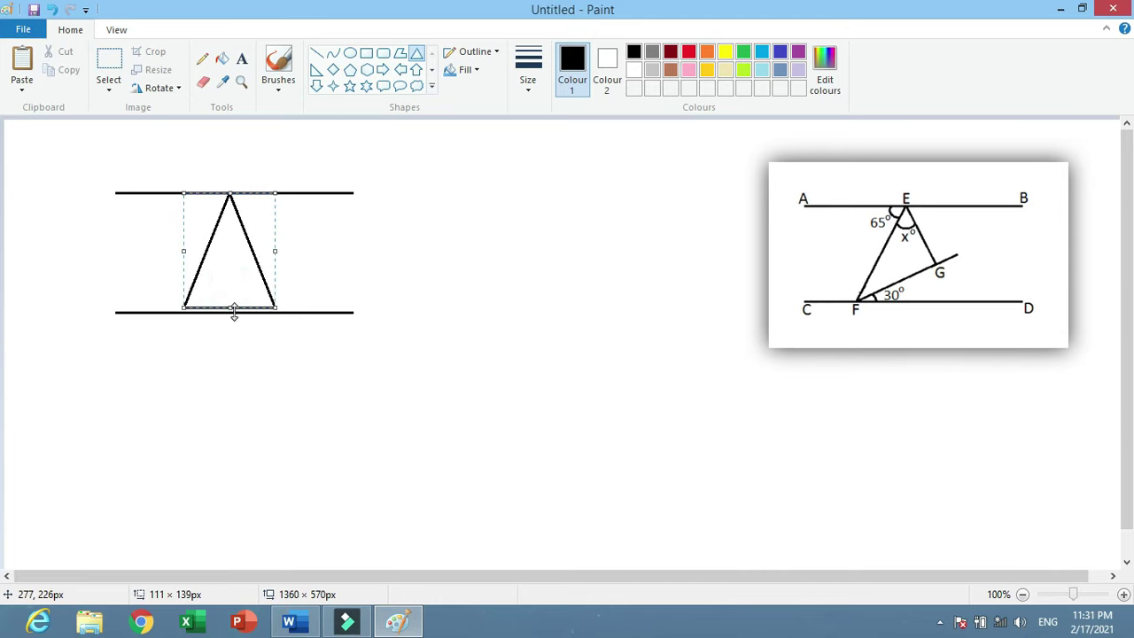
{"action": "left_click_drag", "start_coordinate": [178, 254], "coordinate": [168, 254]}
{"action": "left_click_drag", "start_coordinate": [276, 253], "coordinate": [292, 253]}
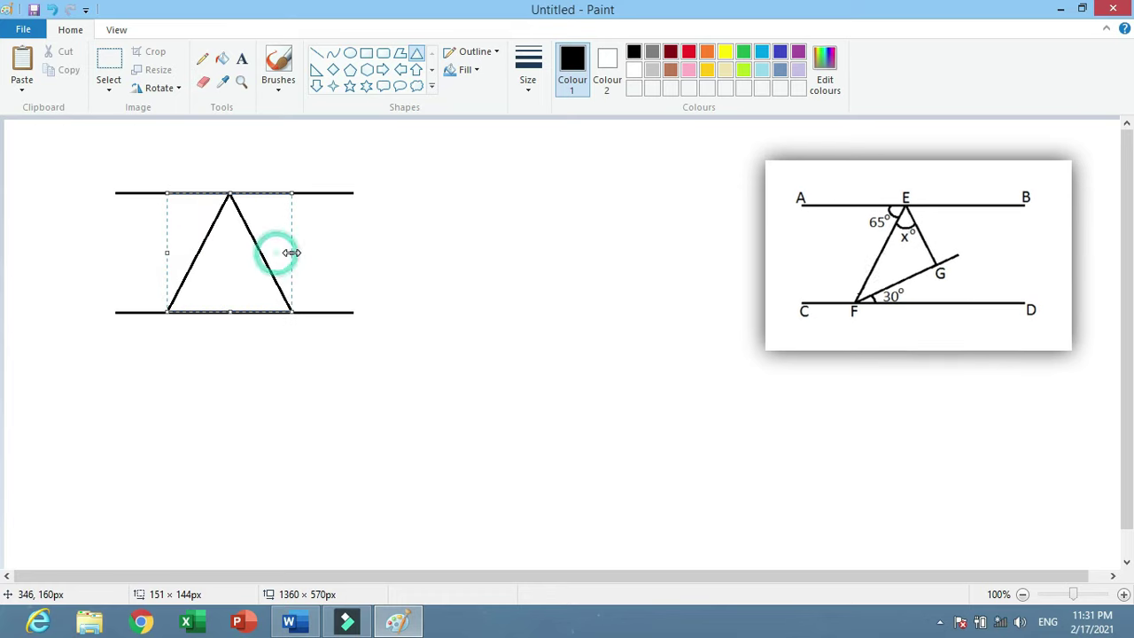
{"action": "left_click", "coordinate": [447, 249]}
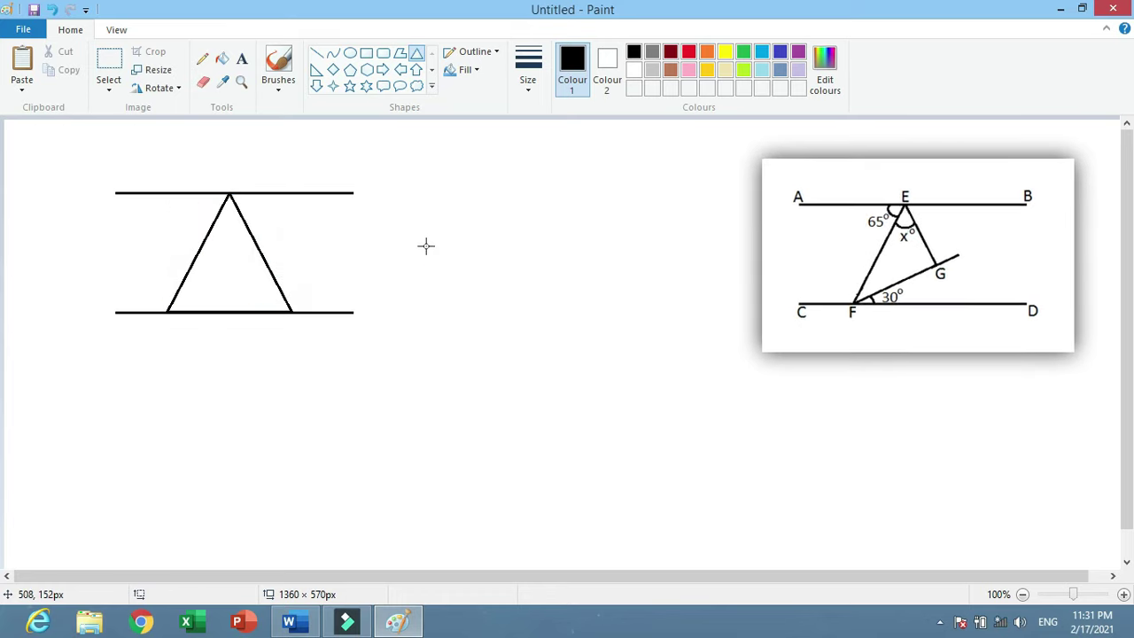
Draw a slanted line from the triangle's lower-left corner through its right side.
{"action": "left_click", "coordinate": [317, 55]}
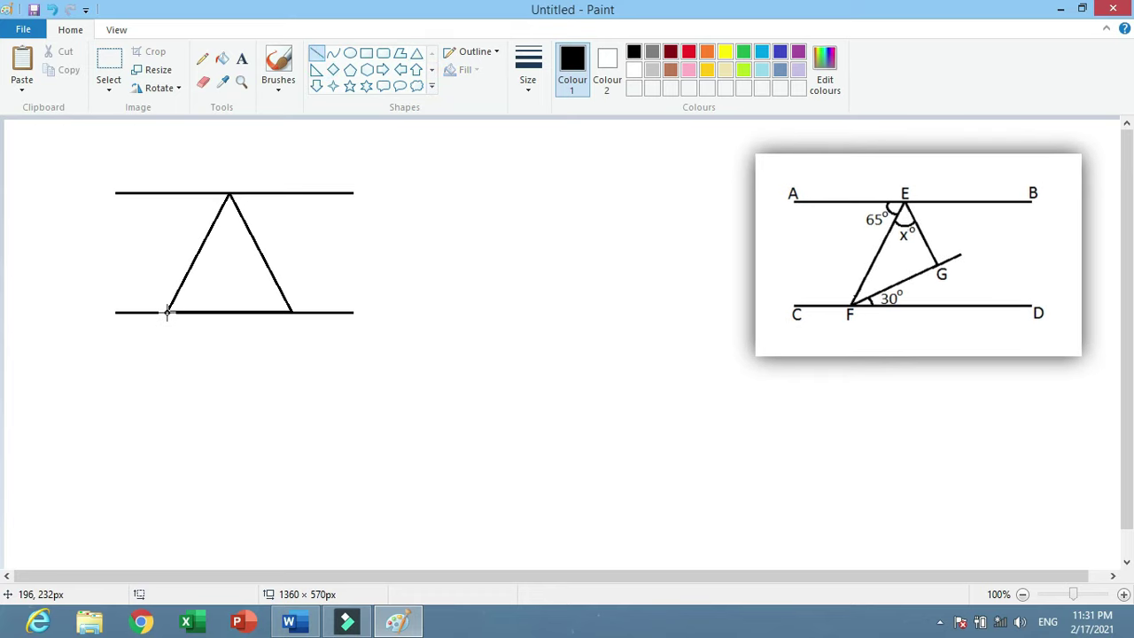
{"action": "left_click_drag", "start_coordinate": [167, 312], "coordinate": [292, 249]}
{"action": "left_click", "coordinate": [412, 242]}
Zoom in and erase the triangle's right side below the crossing.
{"action": "left_click", "coordinate": [242, 80]}
{"action": "left_click", "coordinate": [263, 266]}
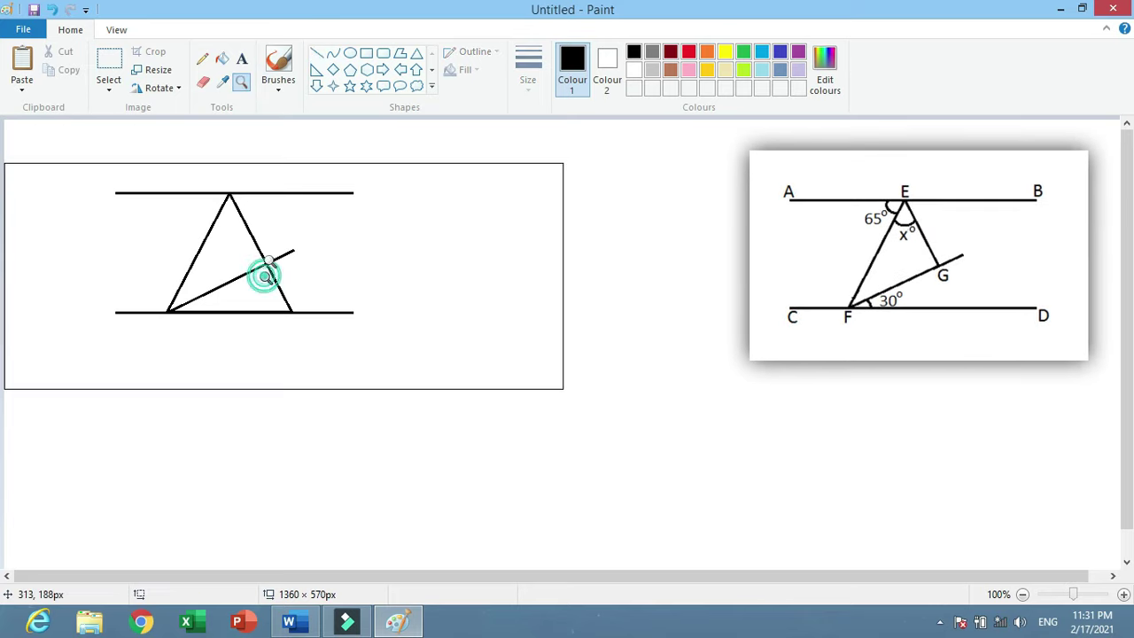
{"action": "left_click", "coordinate": [203, 81]}
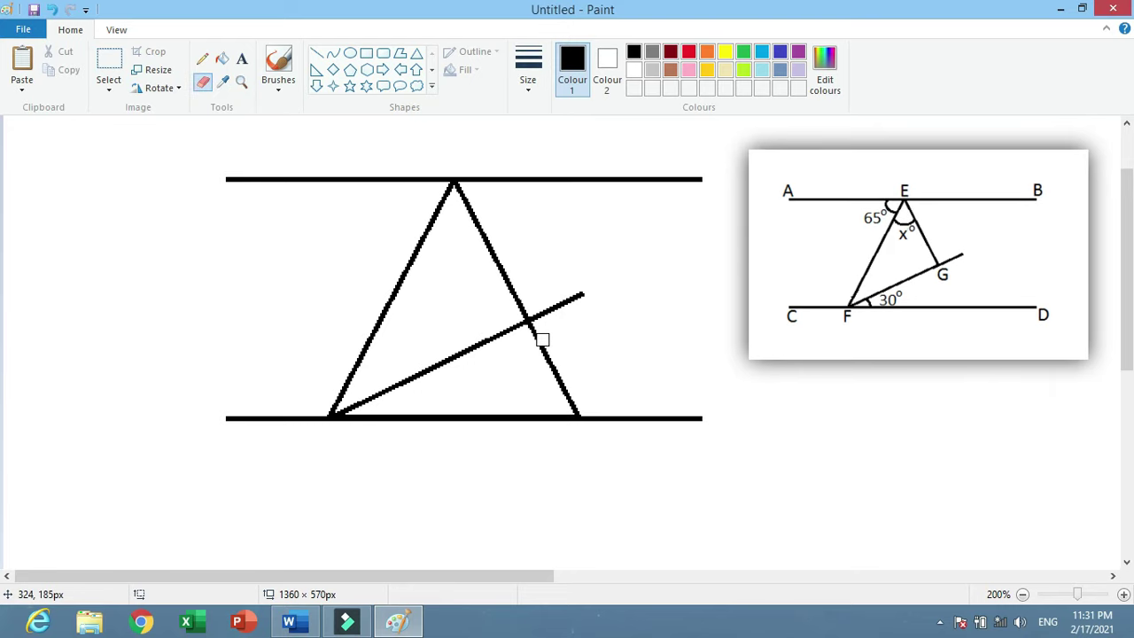
{"action": "left_click_drag", "start_coordinate": [532, 332], "coordinate": [573, 405]}
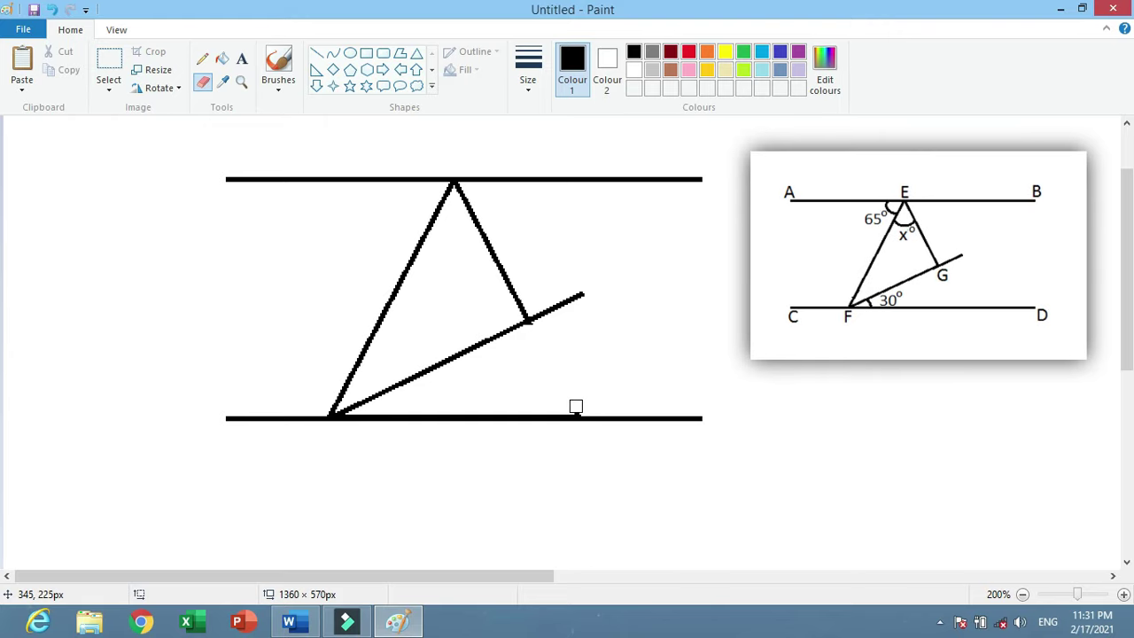
{"action": "left_click", "coordinate": [577, 405]}
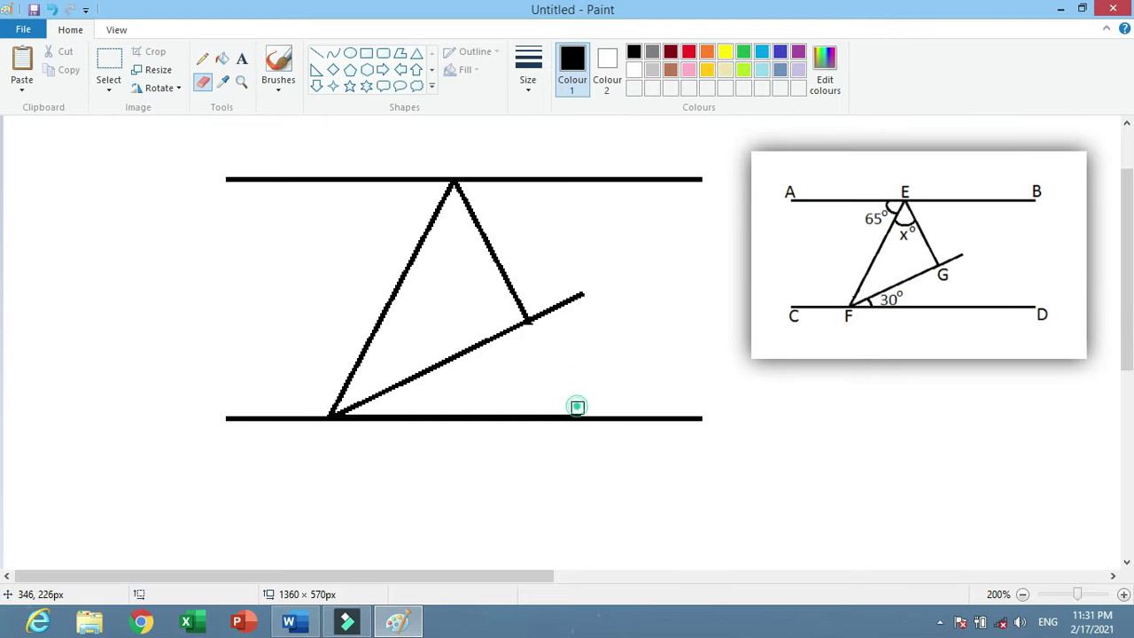
{"action": "left_click", "coordinate": [542, 334]}
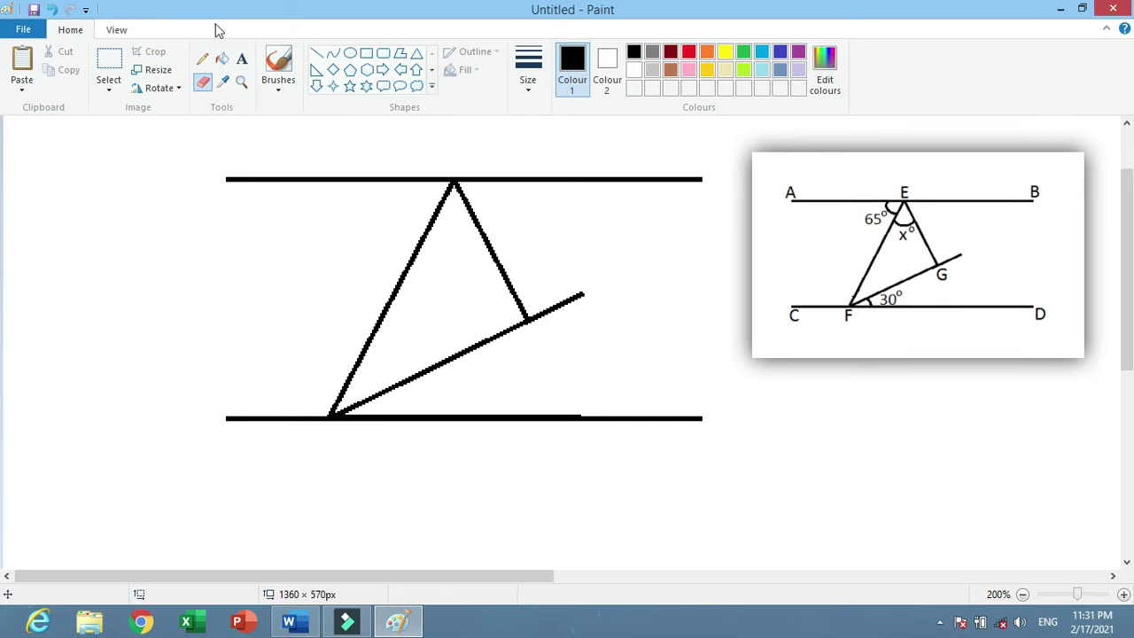
Draw two curved angle arcs at the triangle's apex on the top line.
{"action": "left_click", "coordinate": [332, 54]}
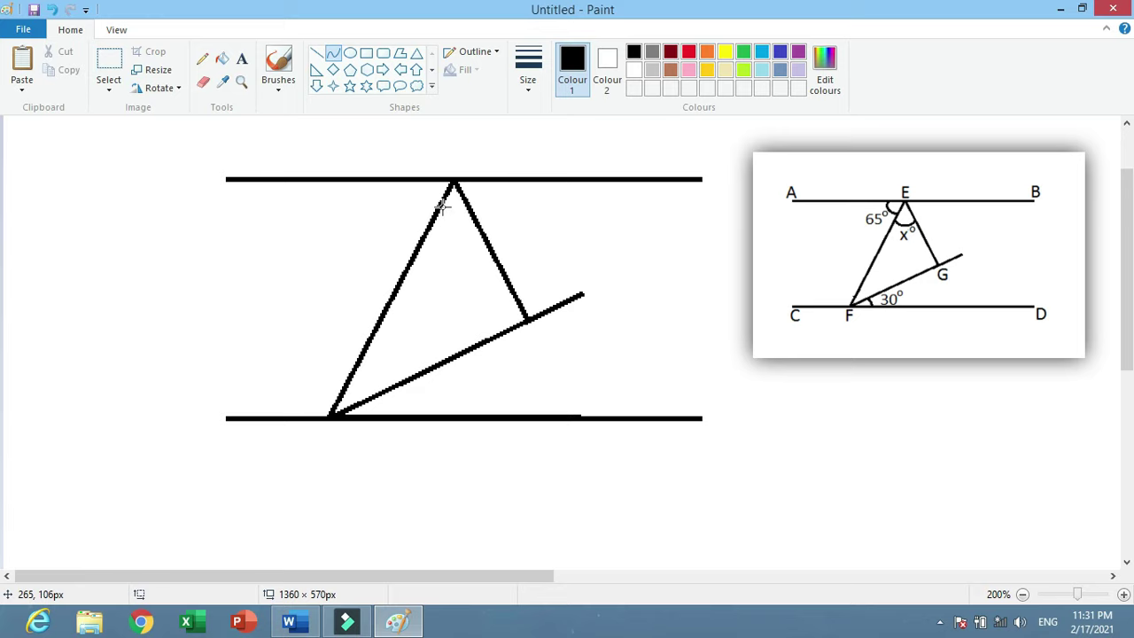
{"action": "mouse_move", "coordinate": [440, 207]}
{"action": "left_mouse_down"}
{"action": "mouse_move", "coordinate": [468, 206]}
{"action": "mouse_move", "coordinate": [456, 221]}
{"action": "left_mouse_up"}
{"action": "left_click", "coordinate": [564, 205]}
{"action": "left_click_drag", "start_coordinate": [419, 181], "coordinate": [440, 202]}
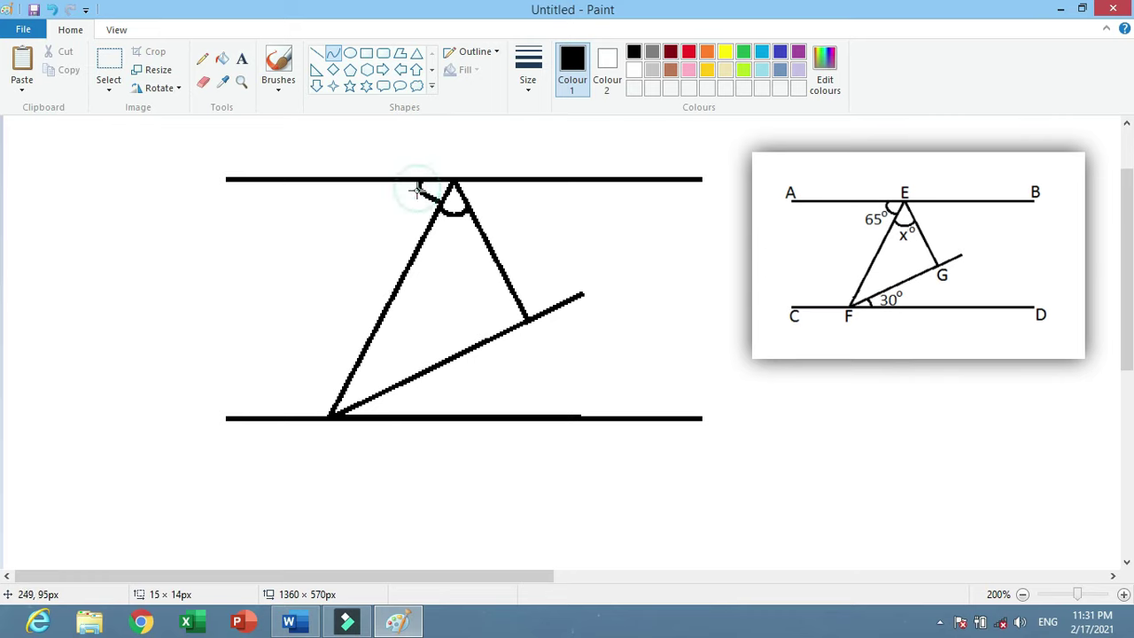
{"action": "left_click", "coordinate": [418, 199]}
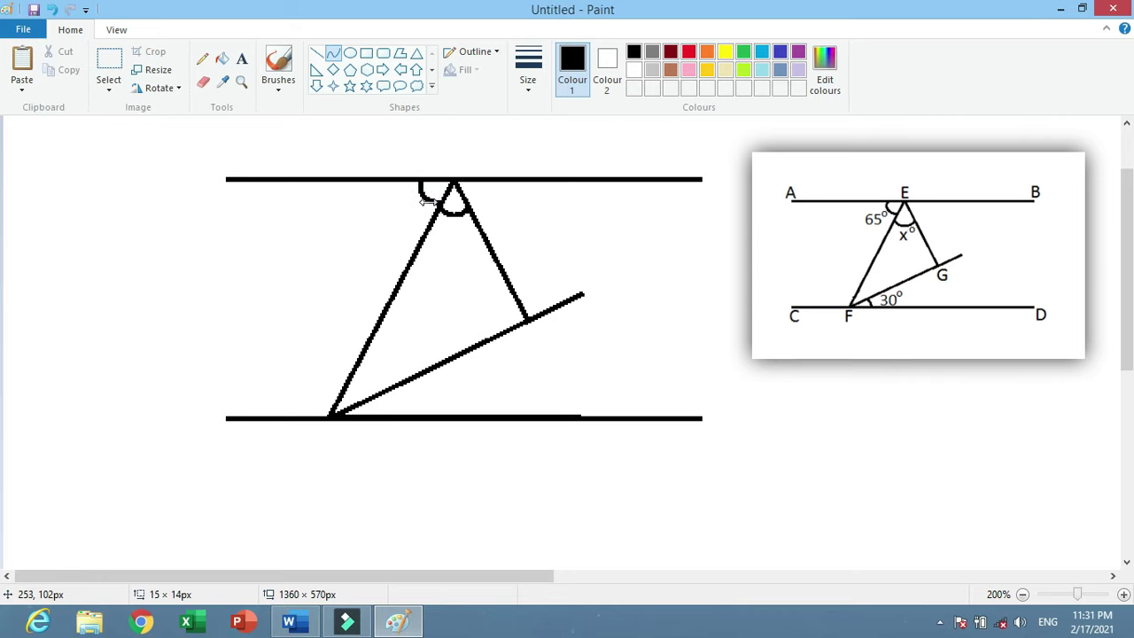
{"action": "left_click", "coordinate": [570, 233]}
Add an angle arc at the lower-left corner beside the slanted line, then zoom back out.
{"action": "left_click_drag", "start_coordinate": [380, 408], "coordinate": [393, 405]}
{"action": "left_click", "coordinate": [491, 384]}
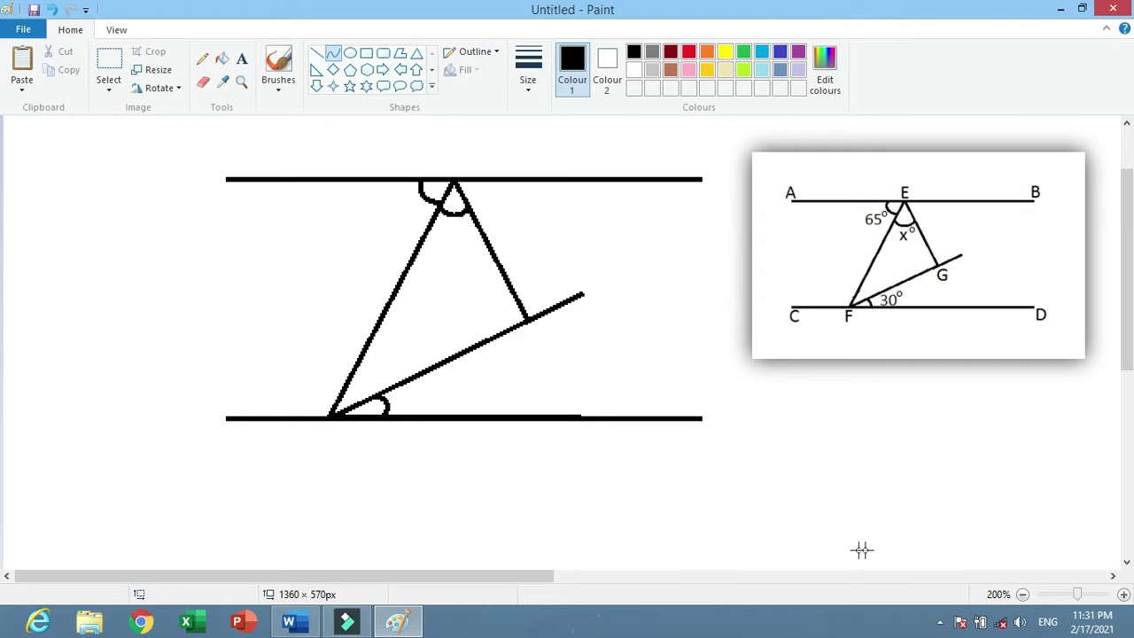
{"action": "left_click", "coordinate": [1023, 594]}
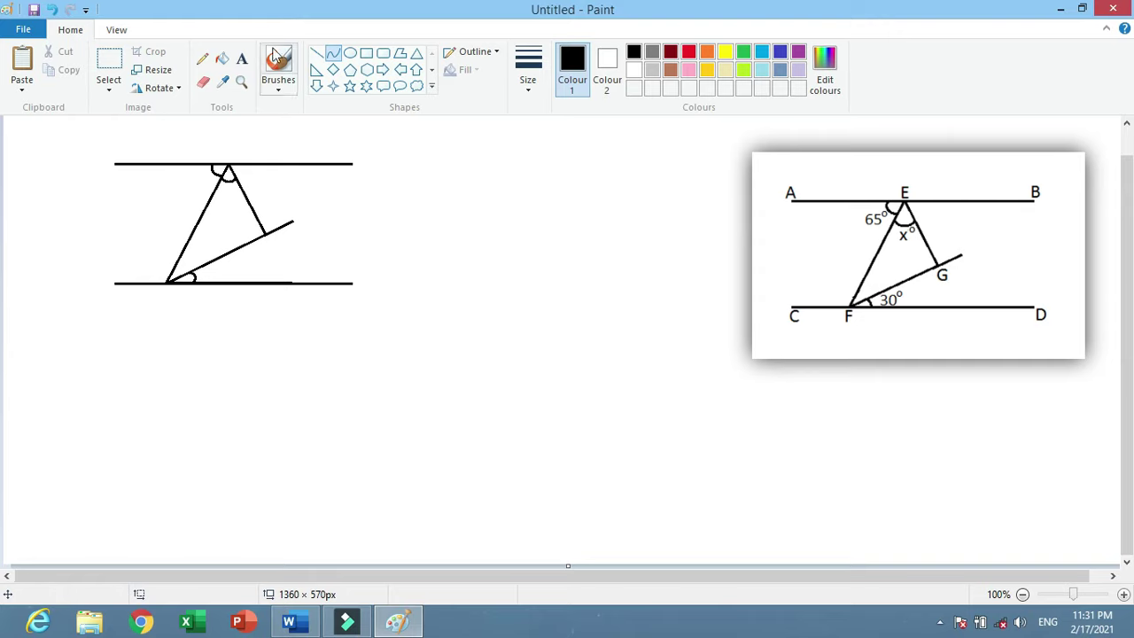
Add a text row 'A B C D E F G 60 30 X' below the figure at font size 16.
{"action": "left_click", "coordinate": [243, 59]}
{"action": "left_click", "coordinate": [72, 417]}
{"action": "left_click_drag", "start_coordinate": [612, 483], "coordinate": [614, 483]}
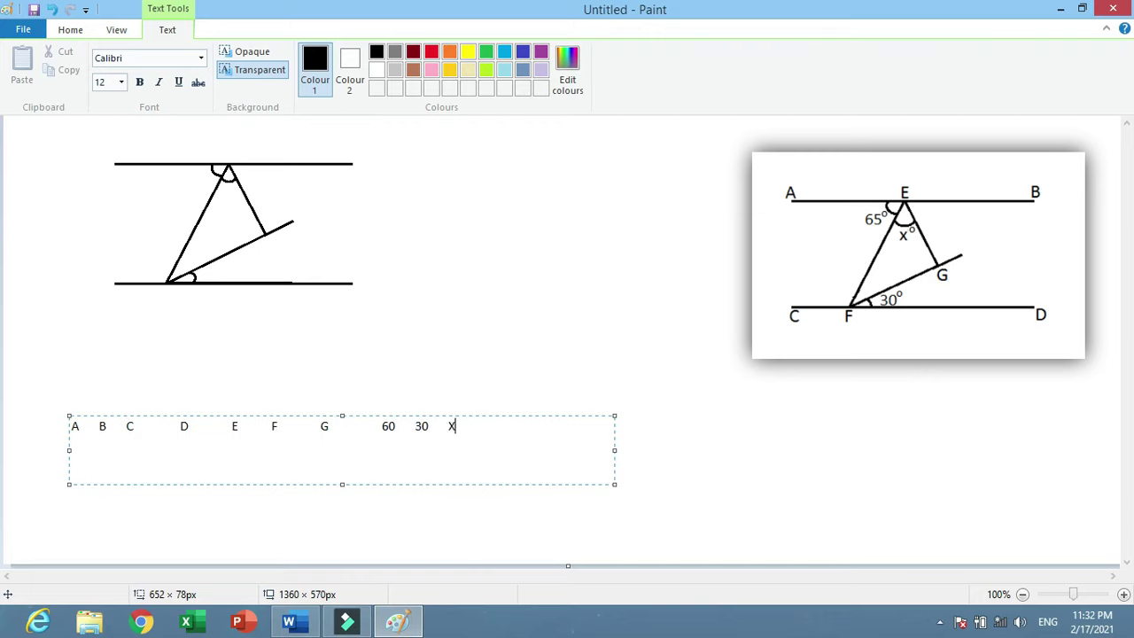
{"action": "left_click_drag", "start_coordinate": [520, 450], "coordinate": [2, 116]}
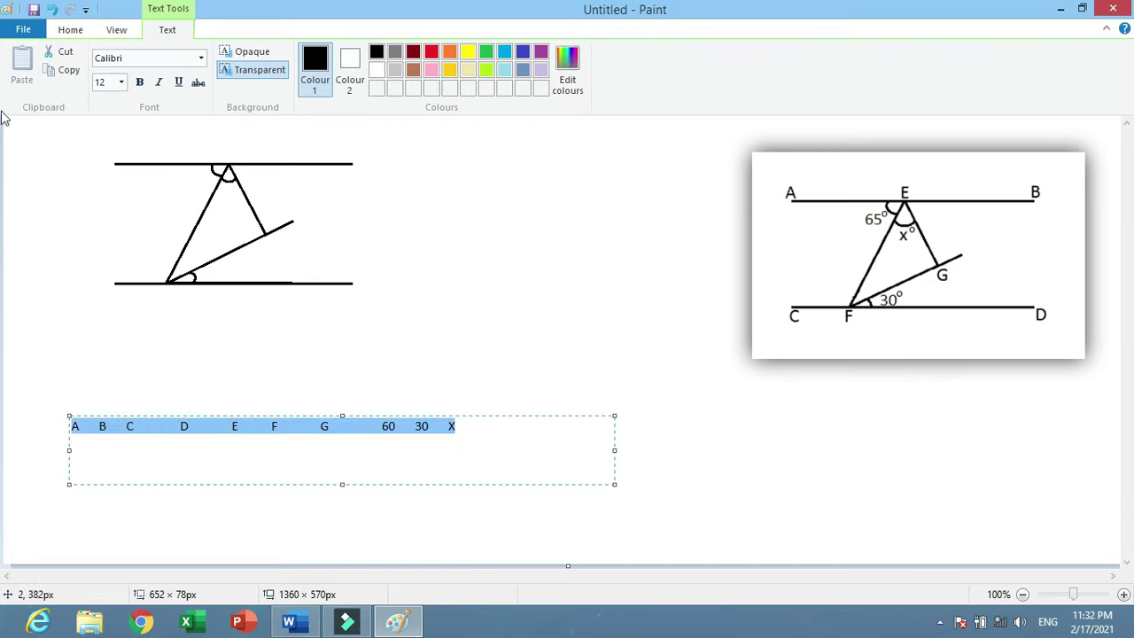
{"action": "left_click", "coordinate": [121, 82]}
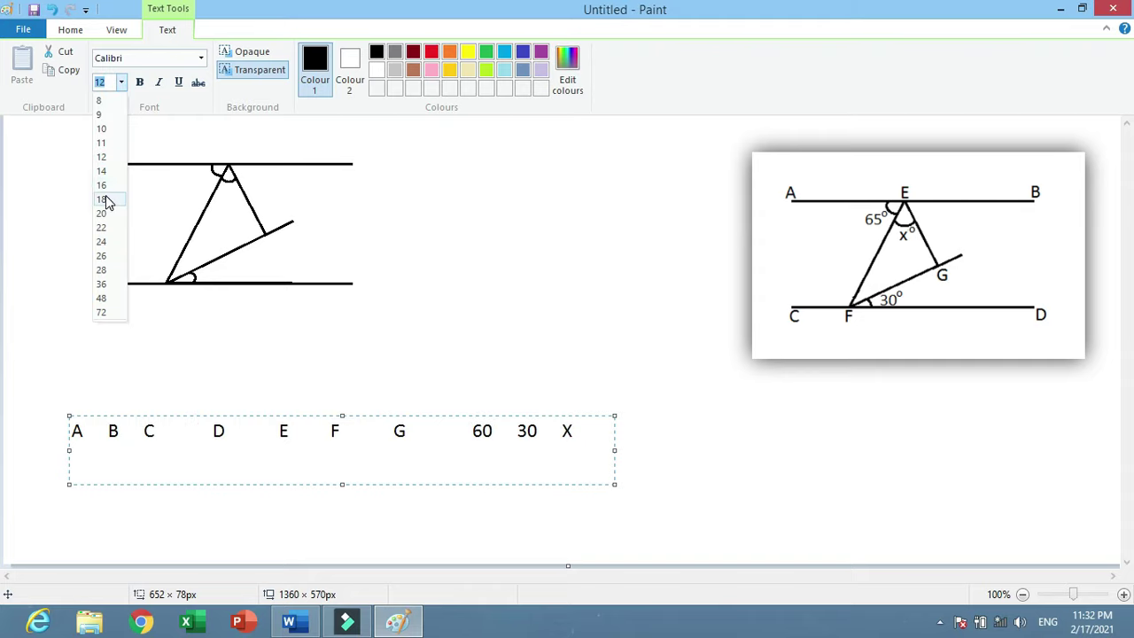
{"action": "left_click", "coordinate": [103, 185]}
{"action": "left_click", "coordinate": [474, 285]}
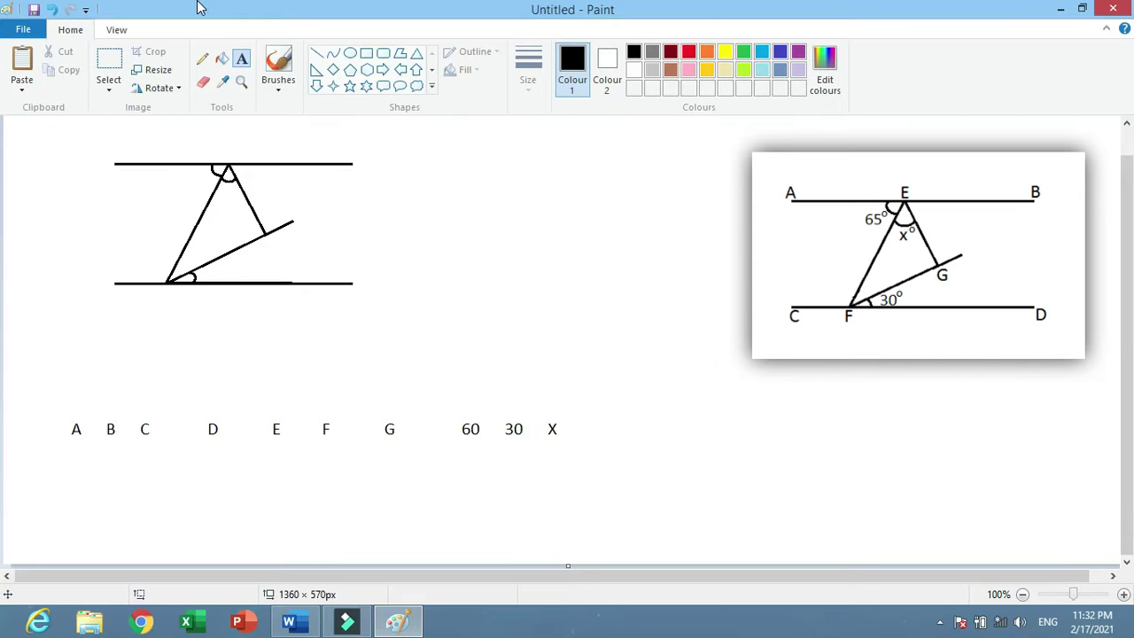
Move labels A, B, C, D, E and F to their points on the lines and triangle.
{"action": "left_click", "coordinate": [109, 62]}
{"action": "left_click_drag", "start_coordinate": [40, 406], "coordinate": [98, 468]}
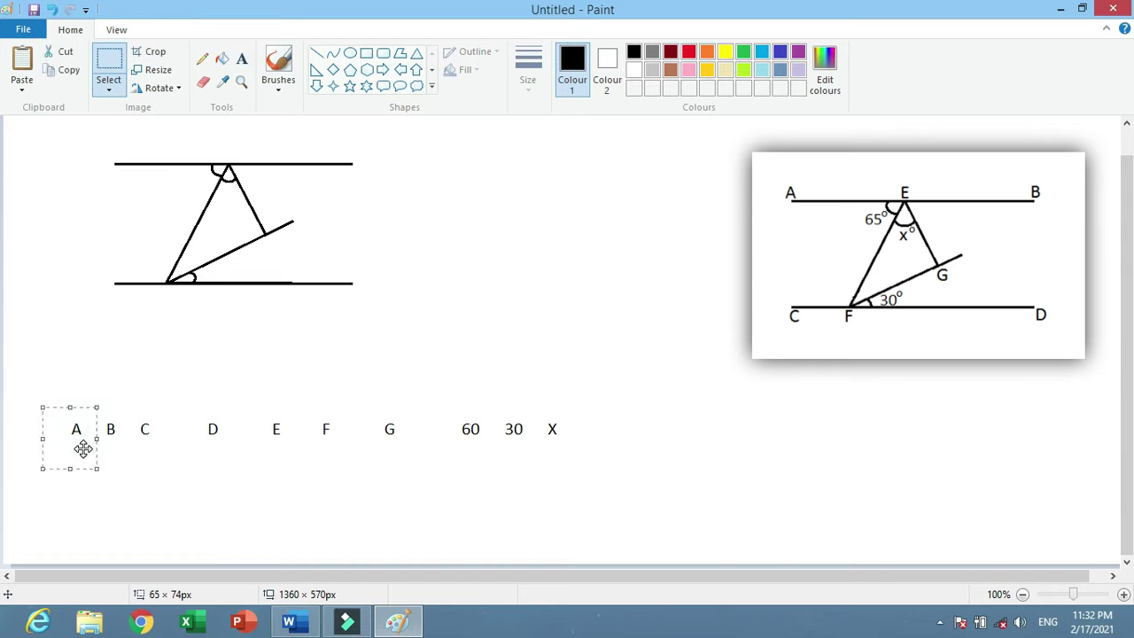
{"action": "left_click_drag", "start_coordinate": [82, 448], "coordinate": [98, 171]}
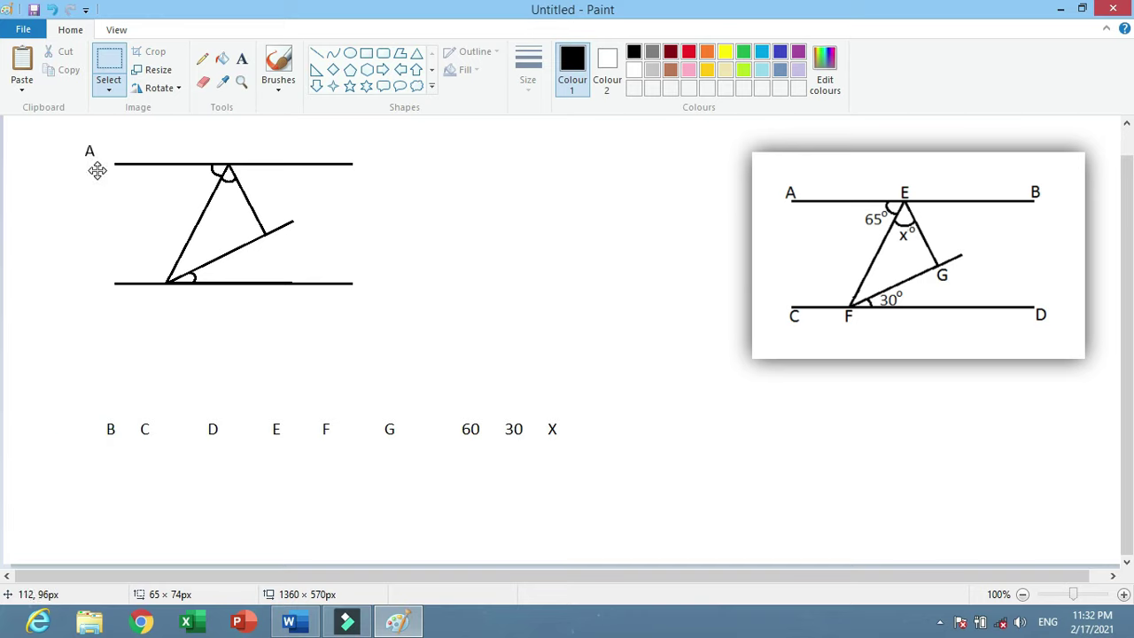
{"action": "key", "text": "Right"}
{"action": "key", "text": "Right"}
{"action": "key", "text": "Right"}
{"action": "mouse_move", "coordinate": [97, 416]}
{"action": "left_mouse_down"}
{"action": "mouse_move", "coordinate": [131, 459]}
{"action": "mouse_move", "coordinate": [156, 263]}
{"action": "mouse_move", "coordinate": [304, 177]}
{"action": "left_mouse_up"}
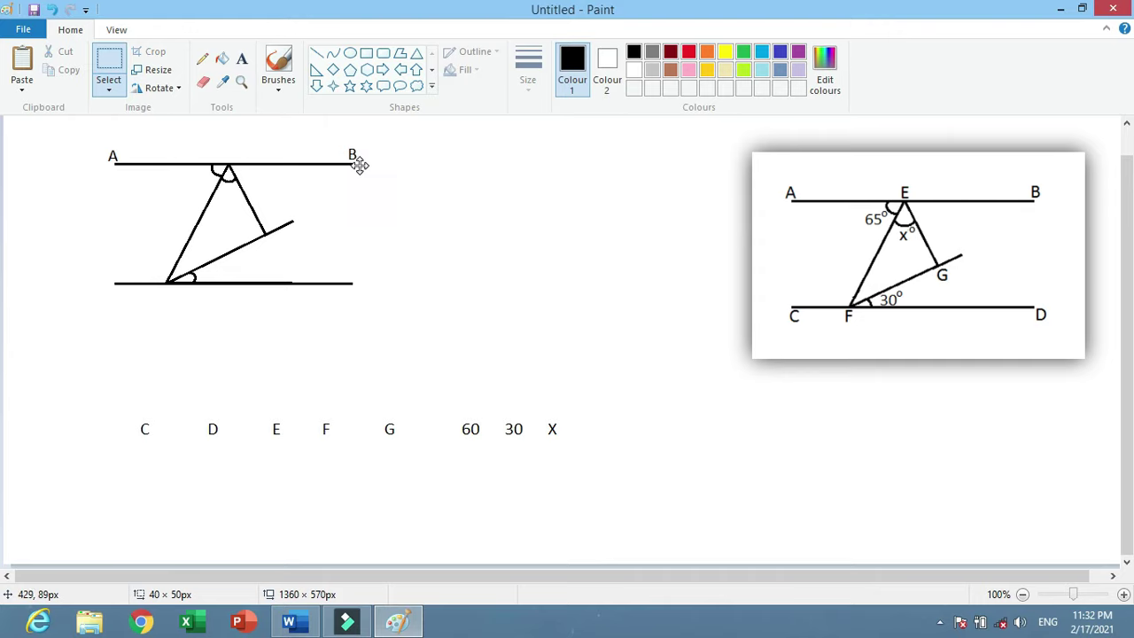
{"action": "mouse_move", "coordinate": [119, 410]}
{"action": "left_mouse_down"}
{"action": "mouse_move", "coordinate": [174, 462]}
{"action": "mouse_move", "coordinate": [132, 314]}
{"action": "left_mouse_up"}
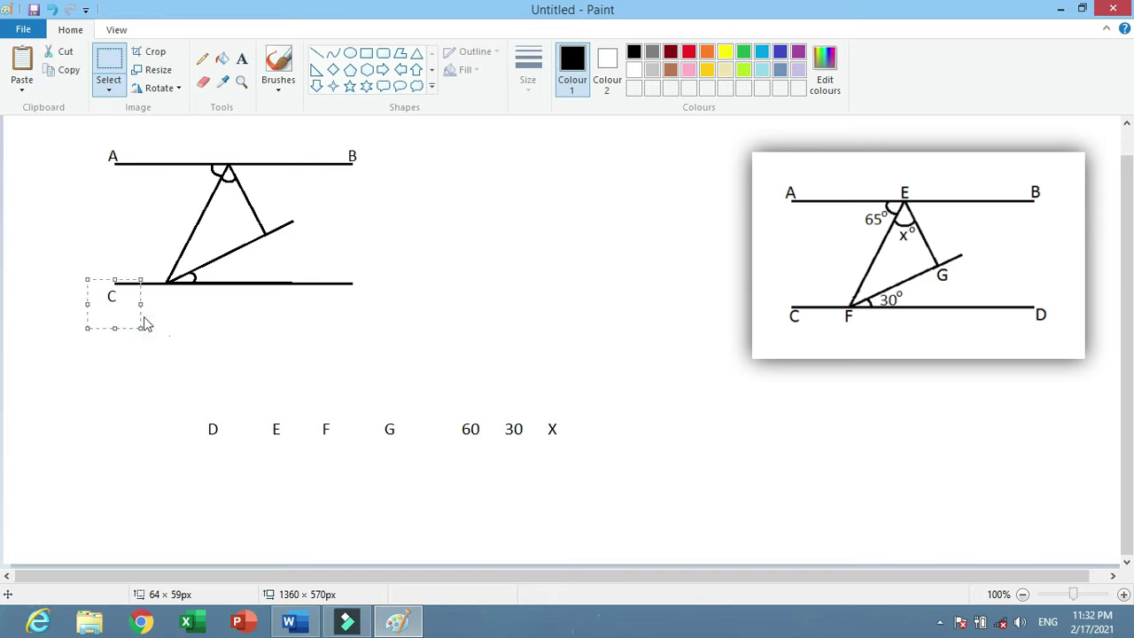
{"action": "mouse_move", "coordinate": [177, 398]}
{"action": "left_mouse_down"}
{"action": "mouse_move", "coordinate": [232, 453]}
{"action": "mouse_move", "coordinate": [361, 305]}
{"action": "left_mouse_up"}
{"action": "left_click", "coordinate": [480, 352]}
{"action": "mouse_move", "coordinate": [241, 410]}
{"action": "left_mouse_down"}
{"action": "mouse_move", "coordinate": [299, 462]}
{"action": "mouse_move", "coordinate": [246, 176]}
{"action": "left_mouse_up"}
{"action": "mouse_move", "coordinate": [284, 405]}
{"action": "left_mouse_down"}
{"action": "mouse_move", "coordinate": [342, 455]}
{"action": "mouse_move", "coordinate": [171, 298]}
{"action": "mouse_move", "coordinate": [181, 313]}
{"action": "left_mouse_up"}
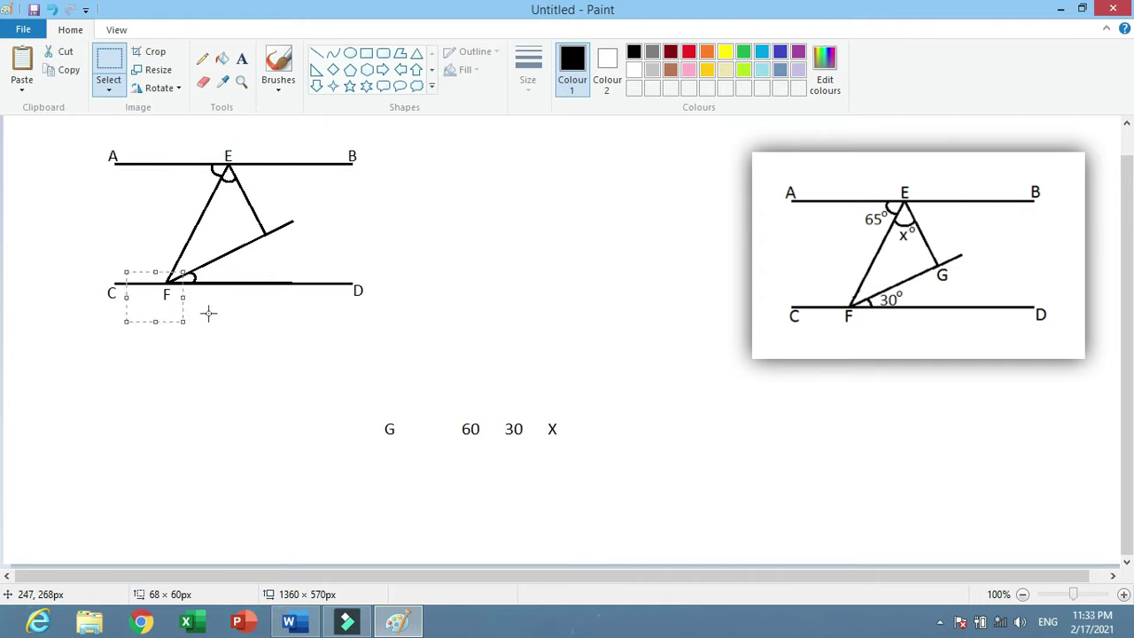
{"action": "left_click", "coordinate": [299, 384]}
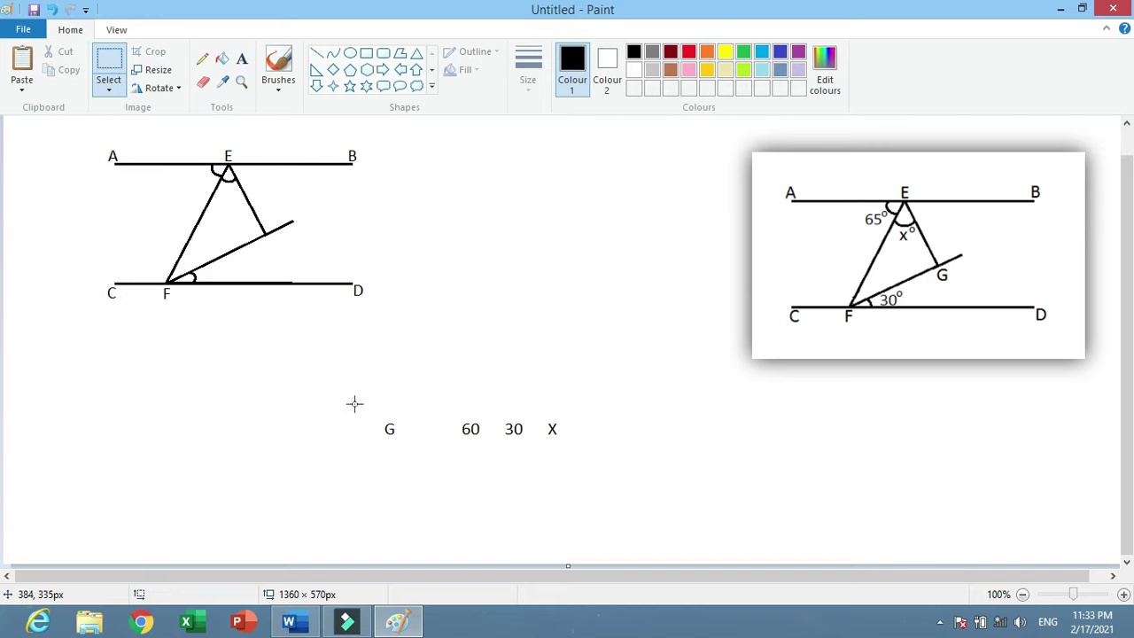
Place G at its point, 60 at angle E, 30 at angle F, and X inside the triangle.
{"action": "mouse_move", "coordinate": [405, 452]}
{"action": "left_mouse_down"}
{"action": "mouse_move", "coordinate": [420, 470]}
{"action": "mouse_move", "coordinate": [277, 257]}
{"action": "left_mouse_up"}
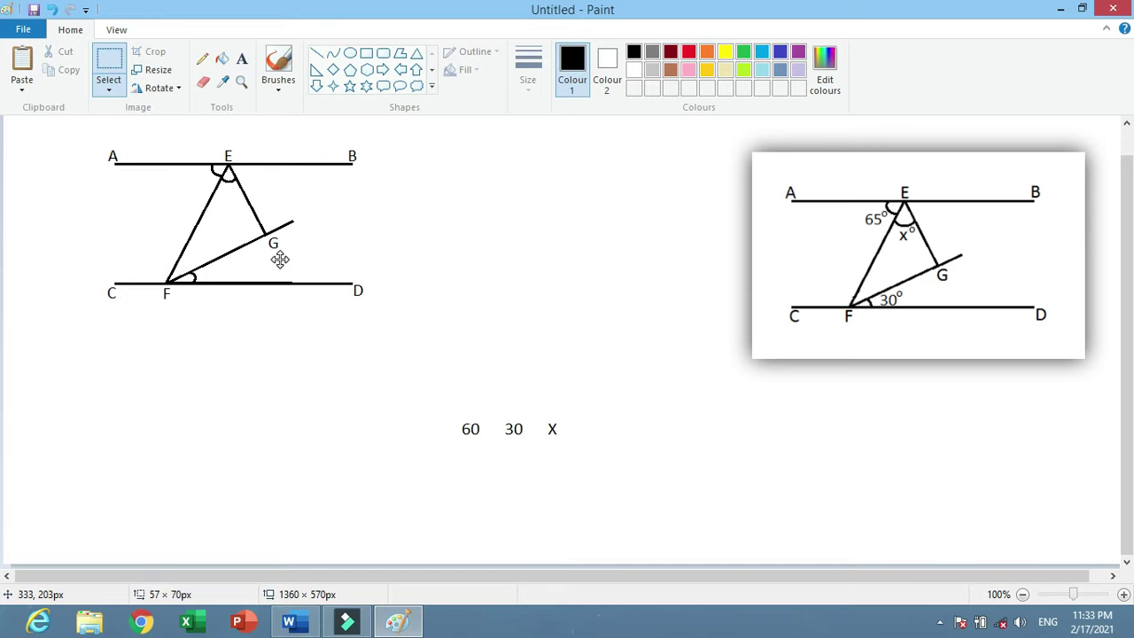
{"action": "left_click", "coordinate": [437, 311]}
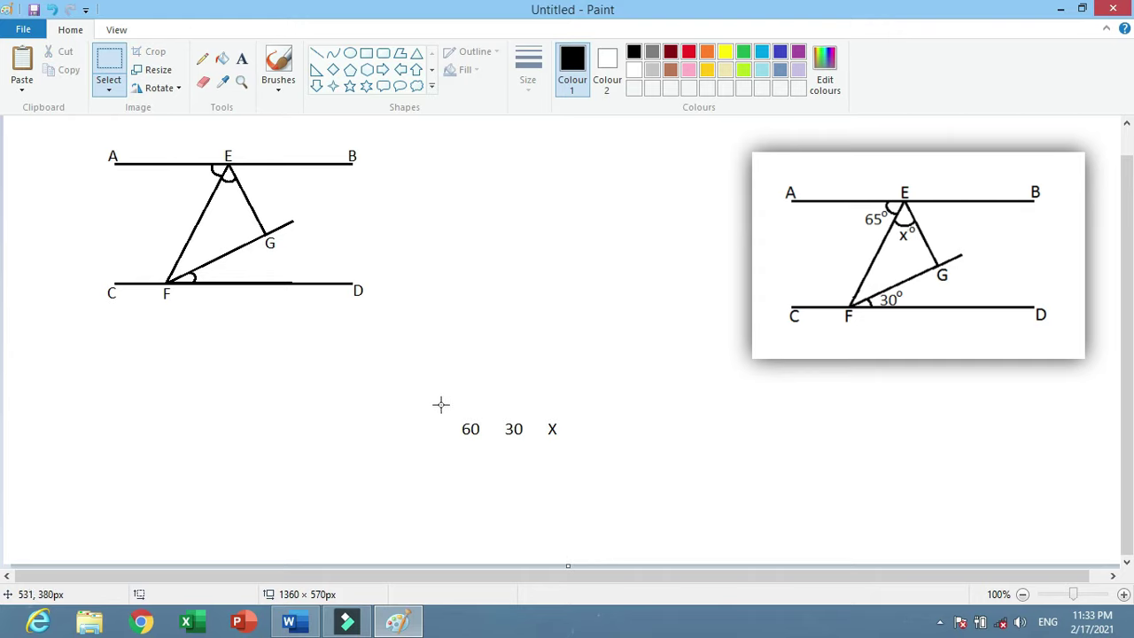
{"action": "mouse_move", "coordinate": [438, 404]}
{"action": "left_mouse_down"}
{"action": "mouse_move", "coordinate": [488, 455]}
{"action": "mouse_move", "coordinate": [218, 293]}
{"action": "mouse_move", "coordinate": [184, 205]}
{"action": "mouse_move", "coordinate": [209, 210]}
{"action": "left_mouse_up"}
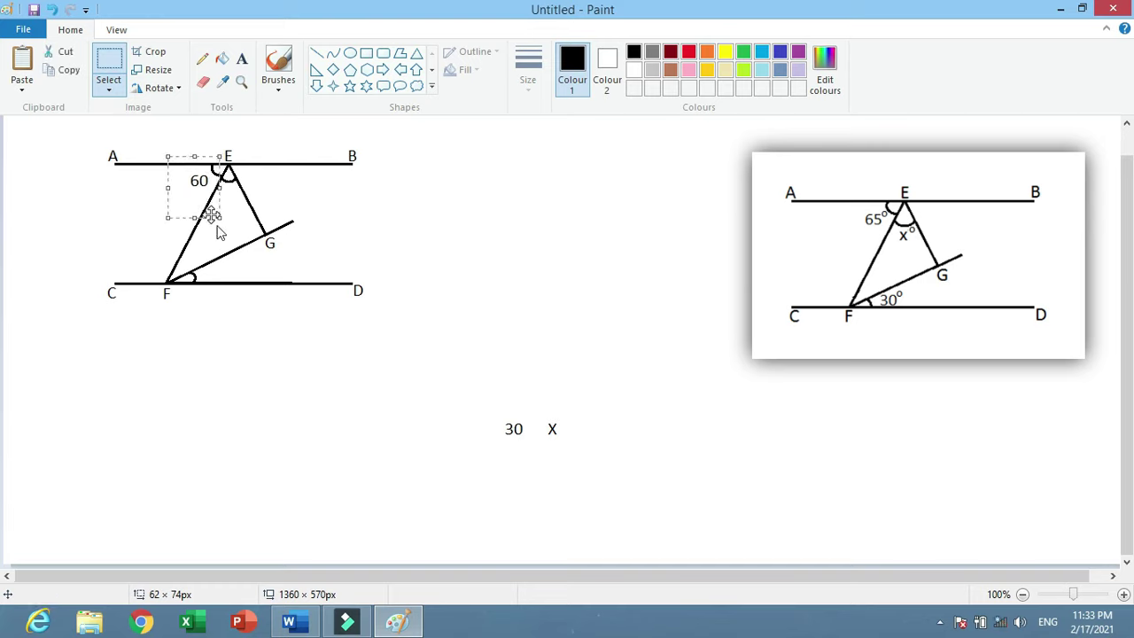
{"action": "mouse_move", "coordinate": [478, 405]}
{"action": "left_mouse_down"}
{"action": "mouse_move", "coordinate": [534, 464]}
{"action": "mouse_move", "coordinate": [223, 288]}
{"action": "left_mouse_up"}
{"action": "key", "text": "Left"}
{"action": "key", "text": "Left"}
{"action": "key", "text": "Left"}
{"action": "left_click_drag", "start_coordinate": [527, 408], "coordinate": [596, 477]}
{"action": "left_click_drag", "start_coordinate": [531, 431], "coordinate": [299, 264]}
{"action": "left_click", "coordinate": [448, 228]}
{"action": "left_click", "coordinate": [240, 60]}
Try a size 10 'o' beside X as a degree sign, then delete it as too large.
{"action": "left_click_drag", "start_coordinate": [134, 398], "coordinate": [321, 447]}
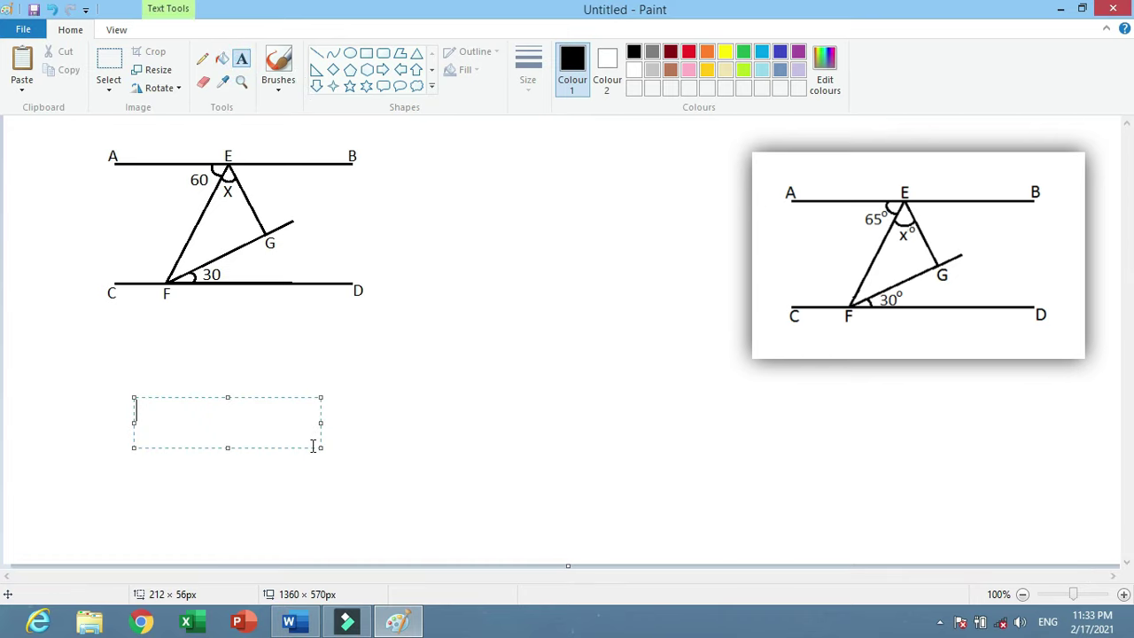
{"action": "type", "text": "O"}
{"action": "double_click", "coordinate": [198, 435]}
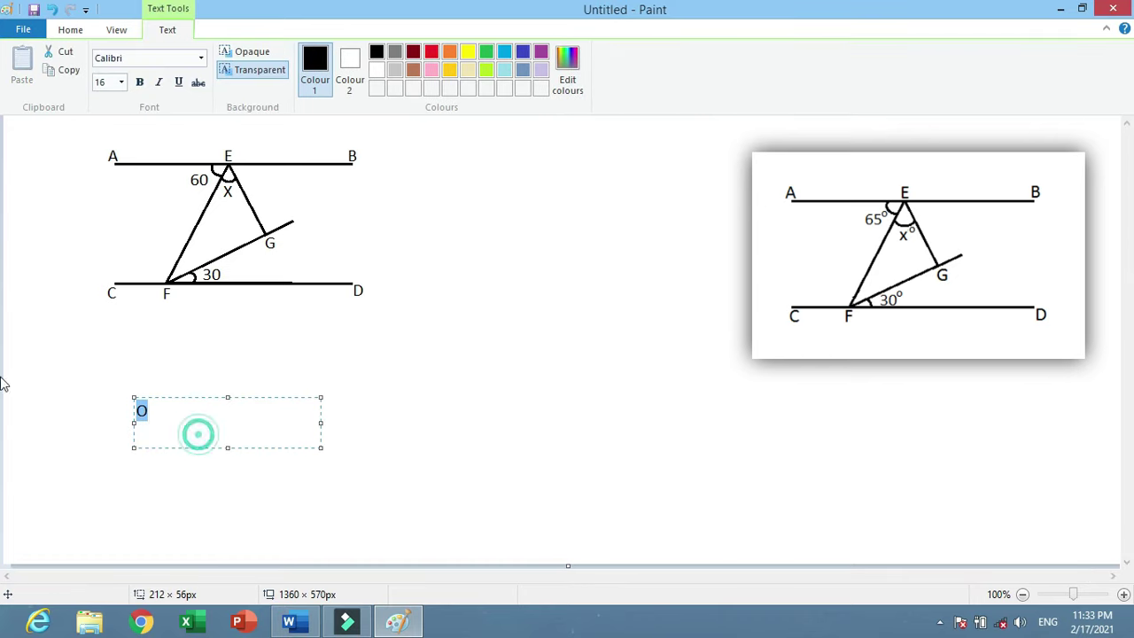
{"action": "left_click", "coordinate": [121, 82]}
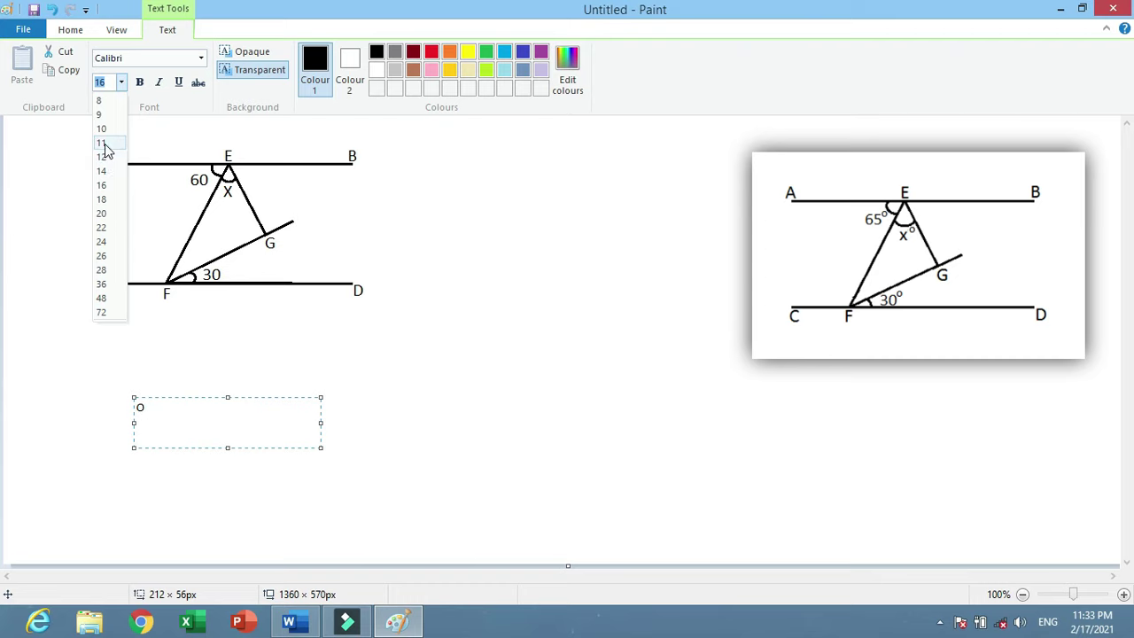
{"action": "left_click", "coordinate": [101, 129]}
{"action": "left_click", "coordinate": [359, 316]}
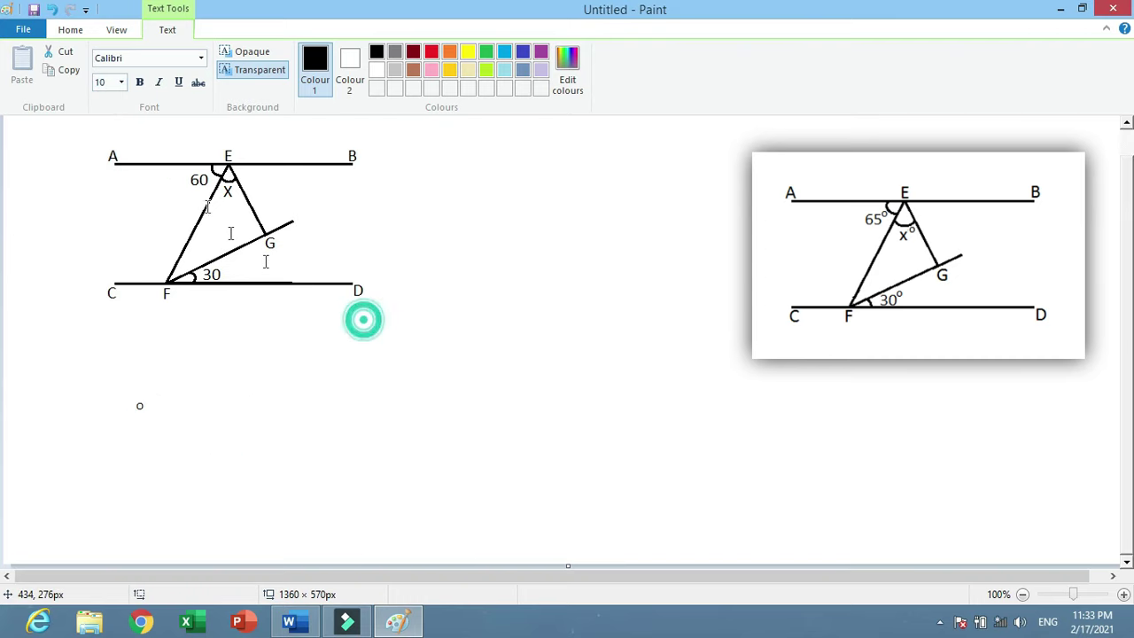
{"action": "left_click", "coordinate": [110, 60]}
{"action": "left_click_drag", "start_coordinate": [121, 392], "coordinate": [203, 463]}
{"action": "mouse_move", "coordinate": [183, 421]}
{"action": "left_mouse_down"}
{"action": "mouse_move", "coordinate": [263, 216]}
{"action": "mouse_move", "coordinate": [221, 419]}
{"action": "left_mouse_up"}
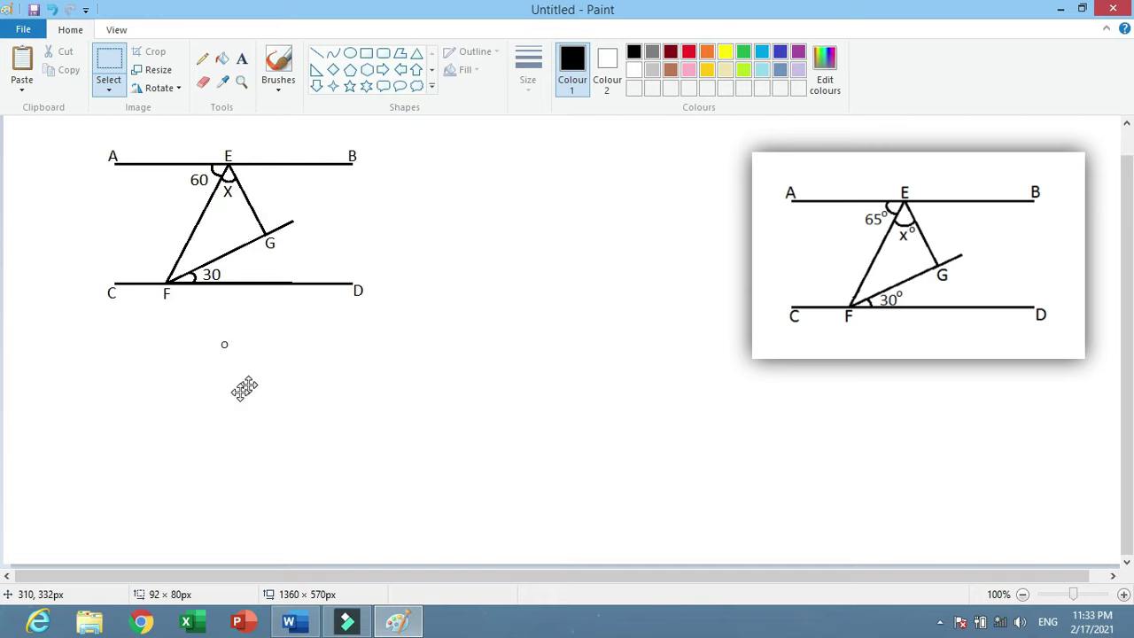
{"action": "key", "text": "Delete"}
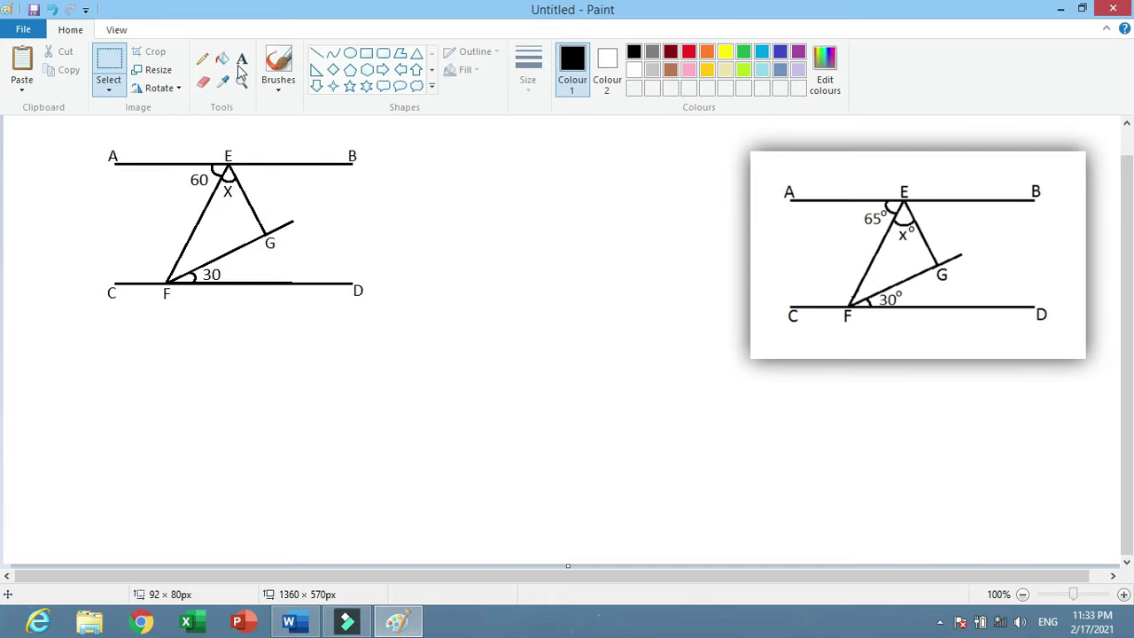
Create a size 8 'o' and place it as degree signs after the angle labels, including 30.
{"action": "left_click", "coordinate": [241, 59]}
{"action": "left_click_drag", "start_coordinate": [92, 398], "coordinate": [304, 450]}
{"action": "type", "text": "o"}
{"action": "double_click", "coordinate": [155, 413]}
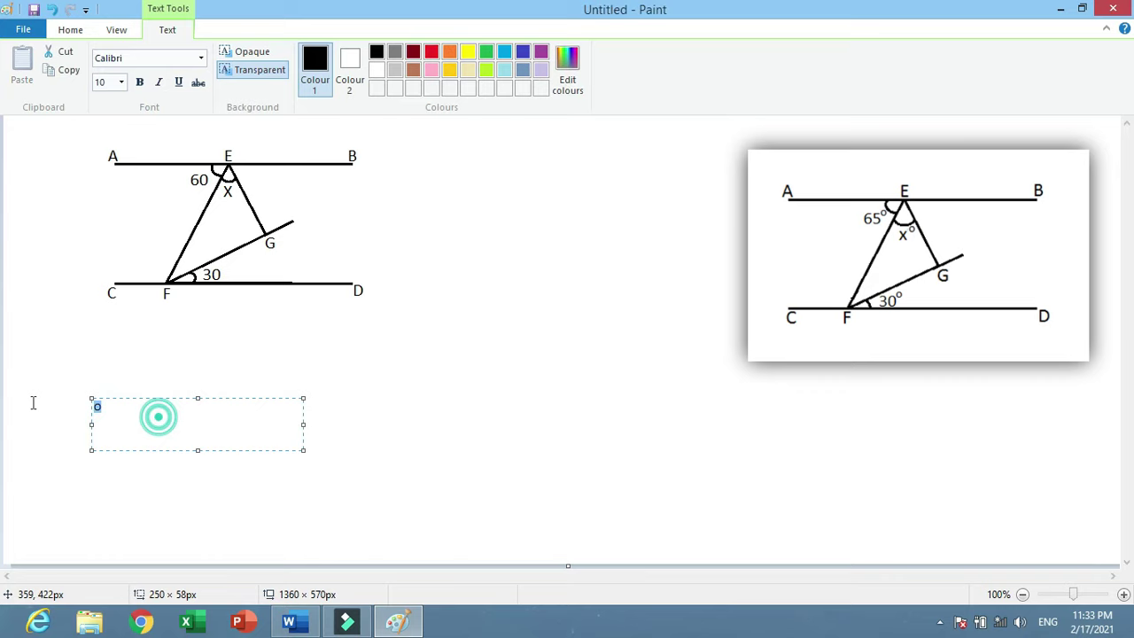
{"action": "left_click", "coordinate": [120, 82]}
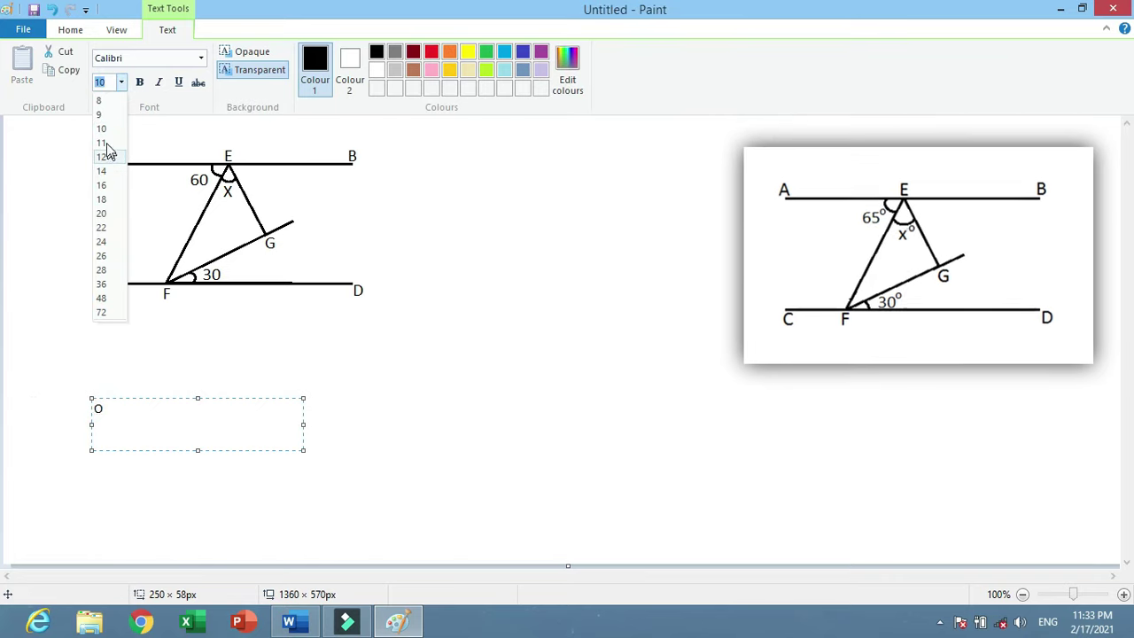
{"action": "left_click", "coordinate": [104, 106]}
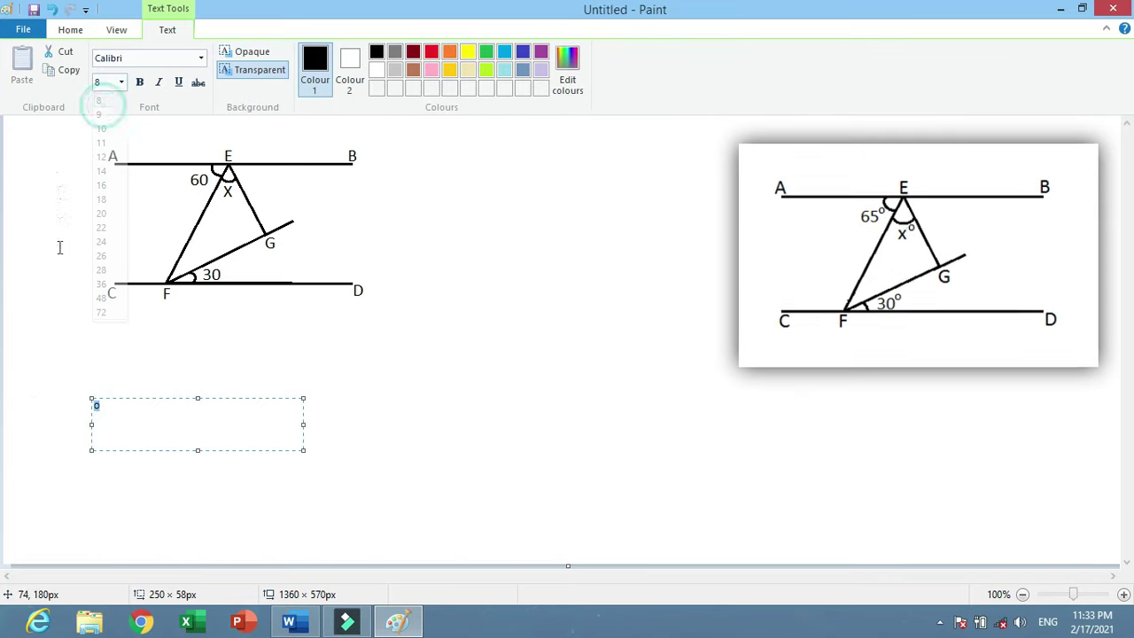
{"action": "left_click", "coordinate": [59, 246]}
{"action": "mouse_move", "coordinate": [71, 397]}
{"action": "left_mouse_down"}
{"action": "mouse_move", "coordinate": [156, 452]}
{"action": "mouse_move", "coordinate": [265, 206]}
{"action": "left_mouse_up"}
{"action": "left_click", "coordinate": [245, 178]}
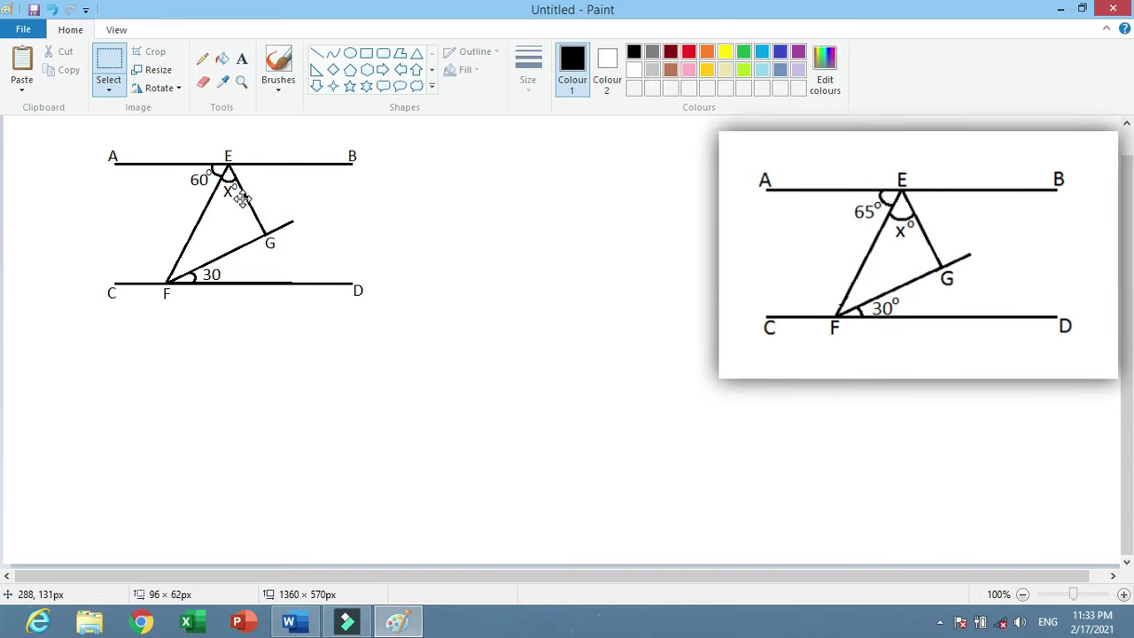
{"action": "key", "text": "ctrl+z"}
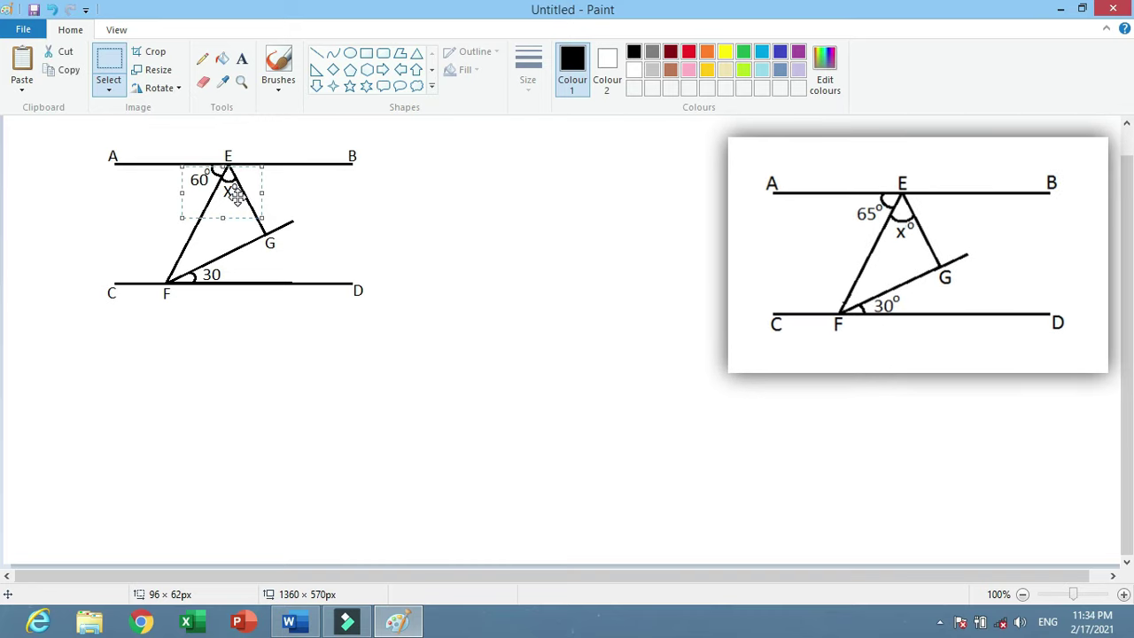
{"action": "left_click_drag", "start_coordinate": [235, 195], "coordinate": [267, 293]}
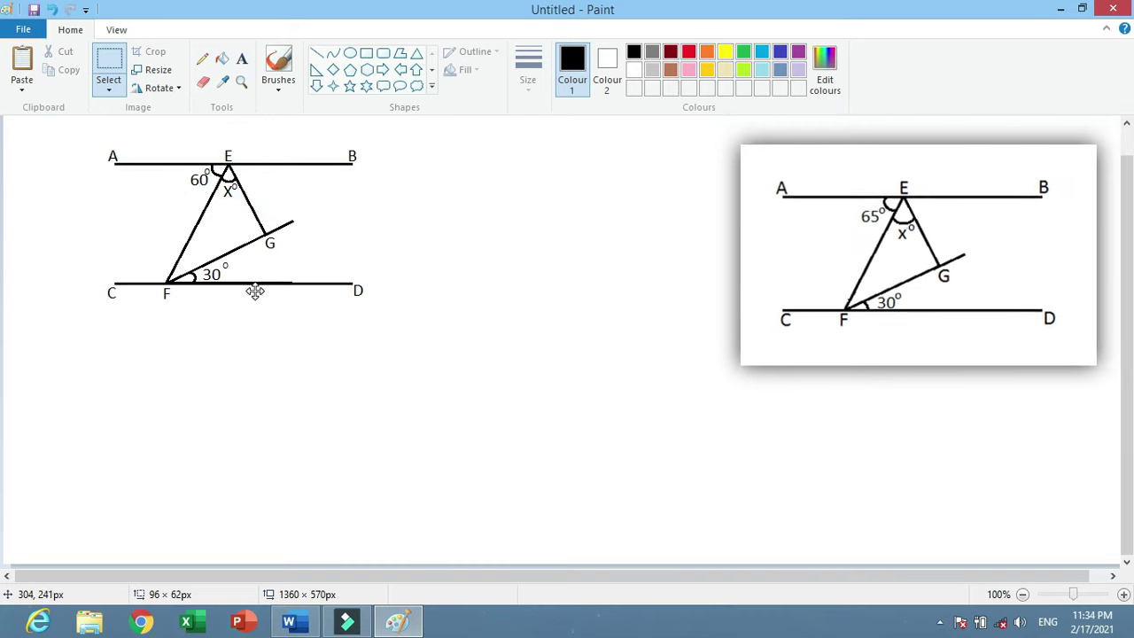
{"action": "left_click", "coordinate": [422, 250]}
Copy the entire relabelled figure and place the cursor below the angle diagram in the Class 7 Math document.
{"action": "left_click_drag", "start_coordinate": [368, 302], "coordinate": [103, 142]}
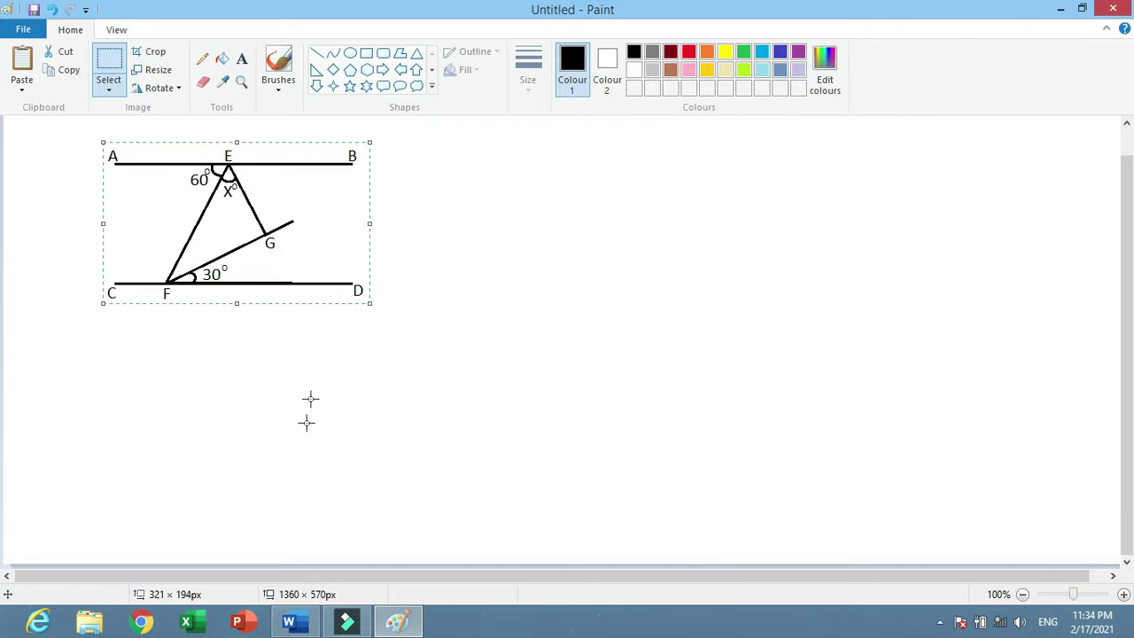
{"action": "left_click", "coordinate": [289, 621]}
{"action": "left_click", "coordinate": [321, 437]}
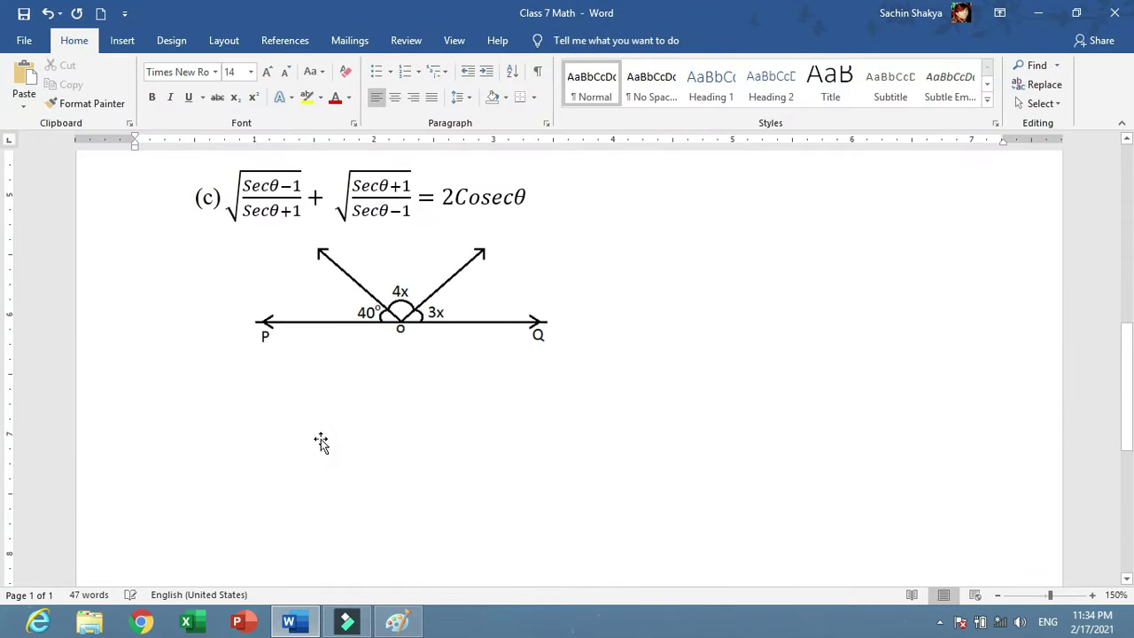
Paste the figure, shrink it, and set its text wrapping to In Front of Text.
{"action": "key", "text": "ctrl+v"}
{"action": "left_click", "coordinate": [187, 529]}
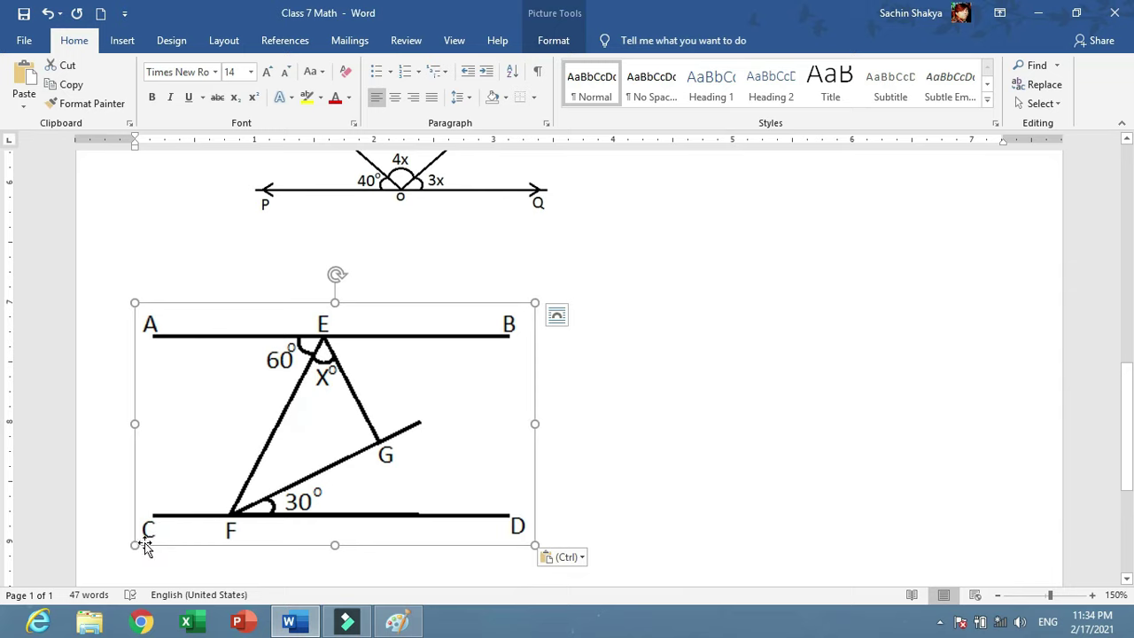
{"action": "left_click_drag", "start_coordinate": [138, 542], "coordinate": [257, 436]}
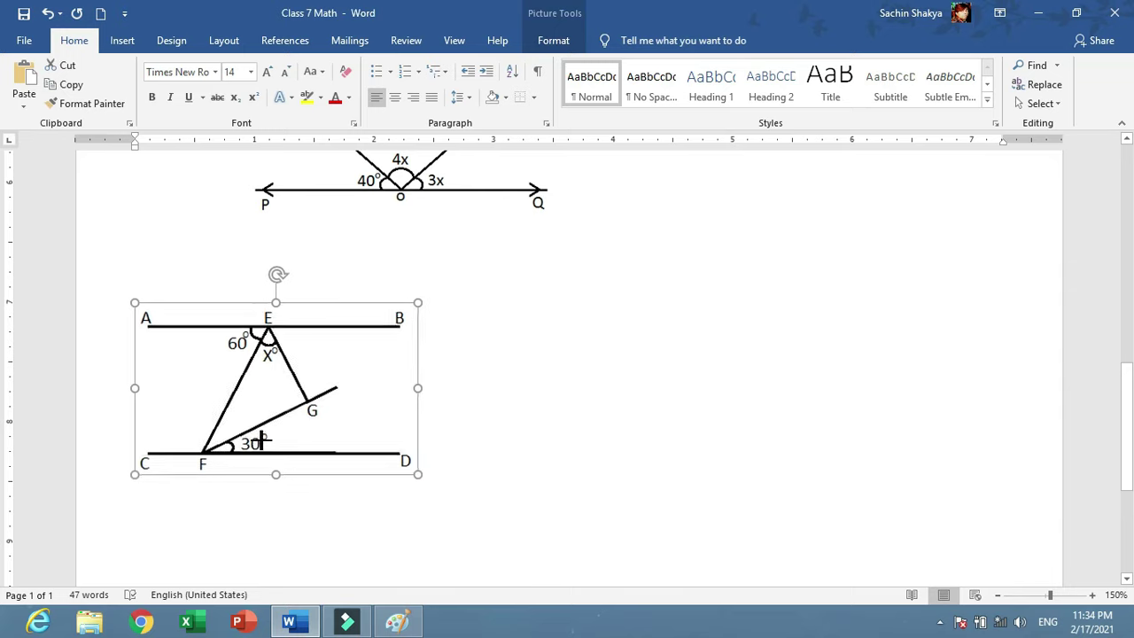
{"action": "left_click", "coordinate": [553, 40]}
{"action": "left_click", "coordinate": [751, 84]}
{"action": "left_click", "coordinate": [755, 227]}
Position the figure beside the PQ angle diagram under question 2(c), shrinking it slightly.
{"action": "scroll", "coordinate": [298, 413], "scroll_direction": "up", "scroll_amount": 1}
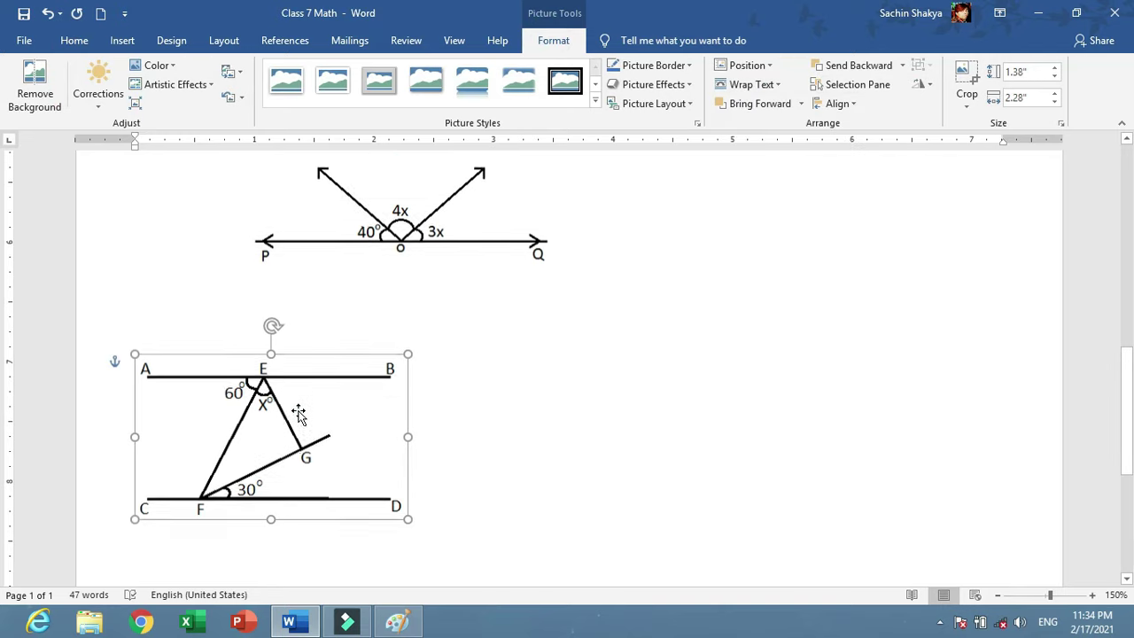
{"action": "mouse_move", "coordinate": [725, 340]}
{"action": "left_mouse_down"}
{"action": "mouse_move", "coordinate": [793, 430]}
{"action": "mouse_move", "coordinate": [757, 385]}
{"action": "left_mouse_up"}
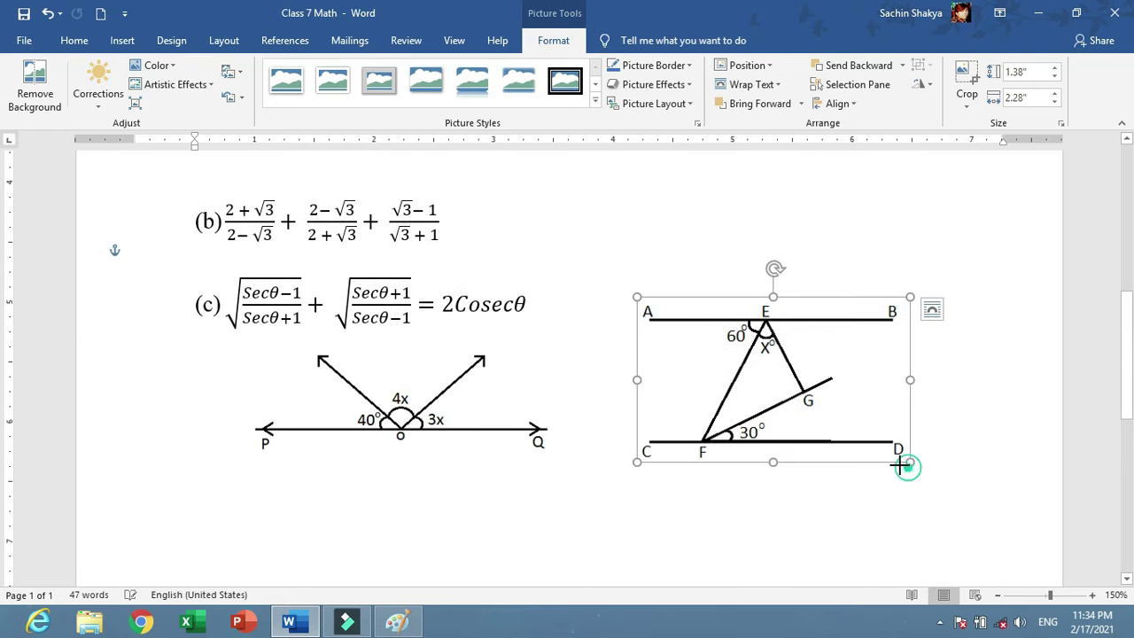
{"action": "left_click_drag", "start_coordinate": [901, 465], "coordinate": [894, 455]}
{"action": "left_click", "coordinate": [469, 536]}
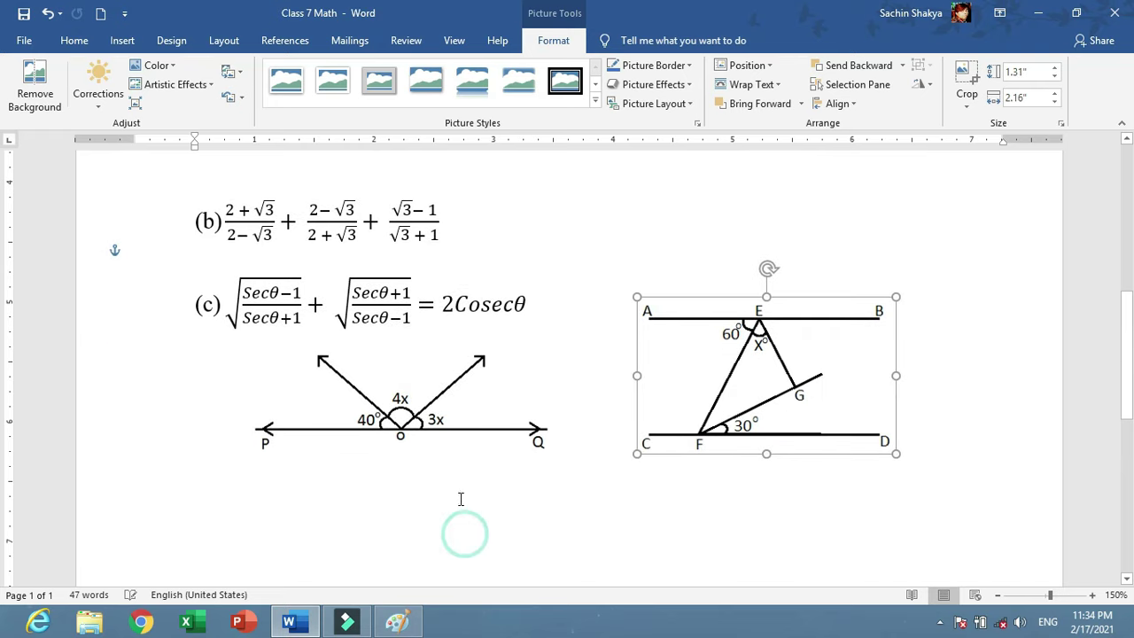
{"action": "scroll", "coordinate": [463, 482], "scroll_direction": "up", "scroll_amount": 1}
{"action": "scroll", "coordinate": [463, 483], "scroll_direction": "up", "scroll_amount": 4}
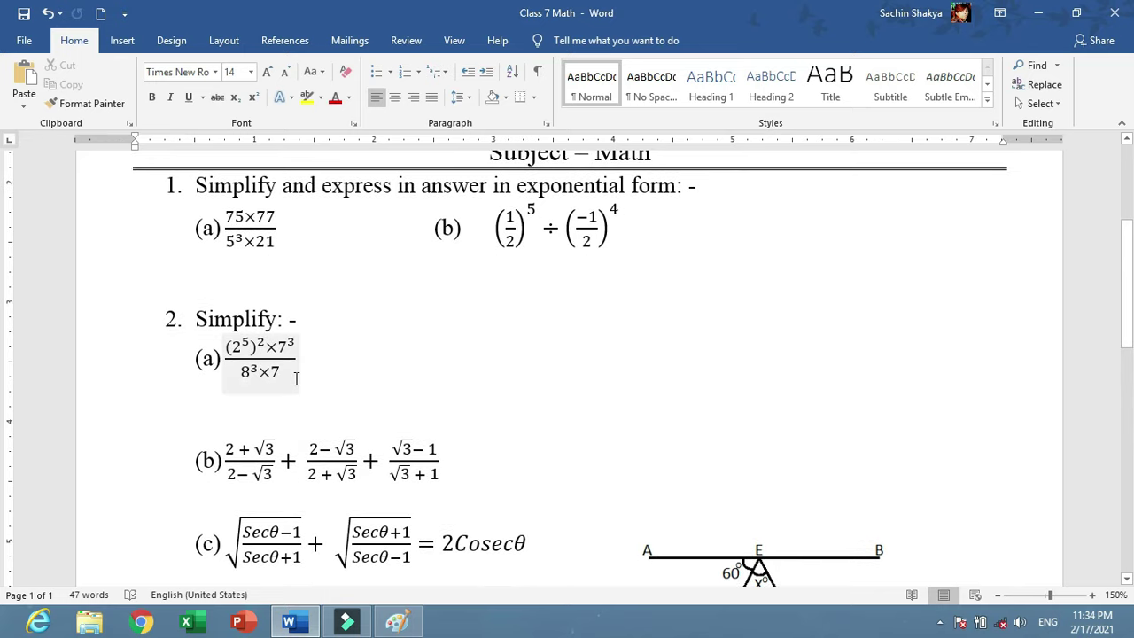
{"action": "scroll", "coordinate": [292, 367], "scroll_direction": "down", "scroll_amount": 1}
{"action": "scroll", "coordinate": [505, 379], "scroll_direction": "down", "scroll_amount": 2}
{"action": "scroll", "coordinate": [381, 382], "scroll_direction": "down", "scroll_amount": 2}
{"action": "scroll", "coordinate": [799, 372], "scroll_direction": "down", "scroll_amount": 1}
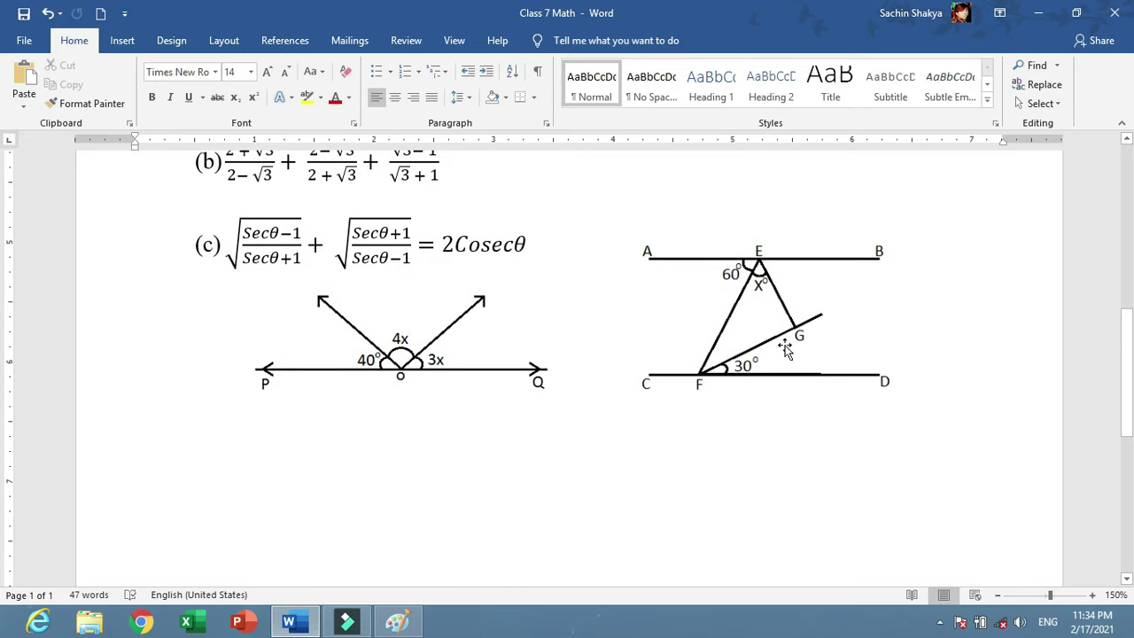
{"action": "left_click_drag", "start_coordinate": [780, 351], "coordinate": [785, 370]}
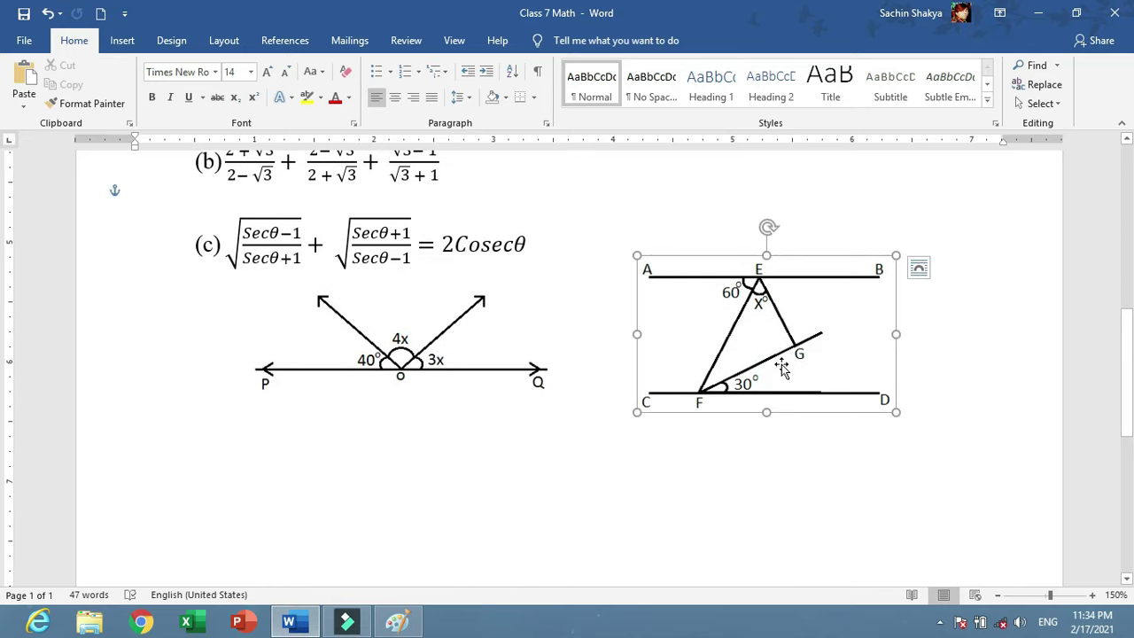
{"action": "left_click", "coordinate": [314, 480]}
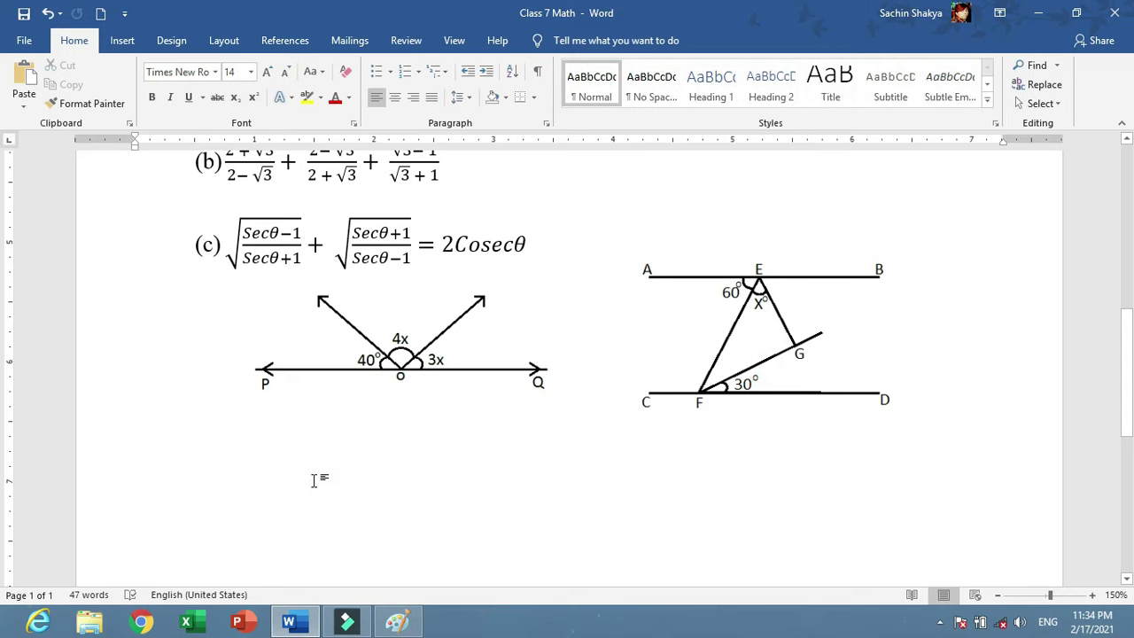